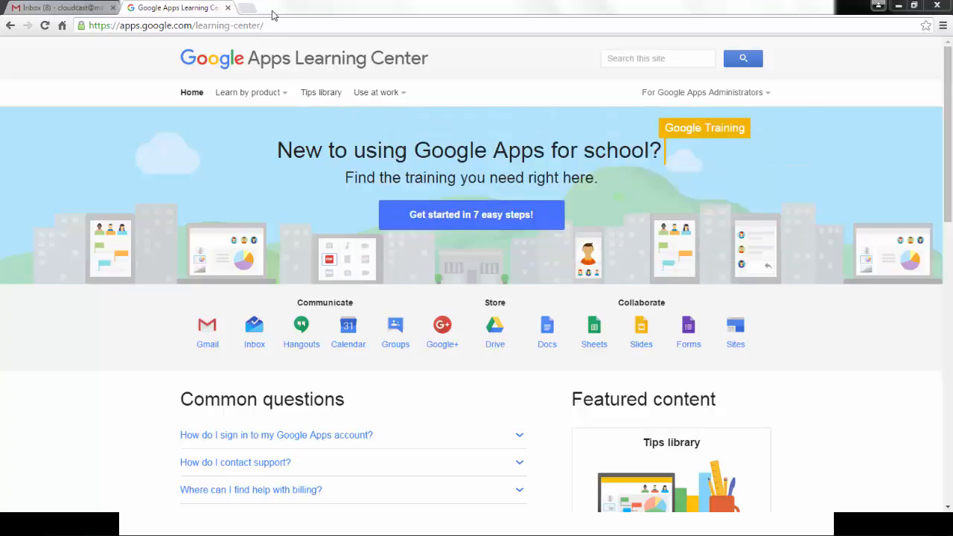
# Search Google for "google apps learning center" in a new browser tab and open the Google Apps Learning Center site.
pyautogui.click(246, 7)
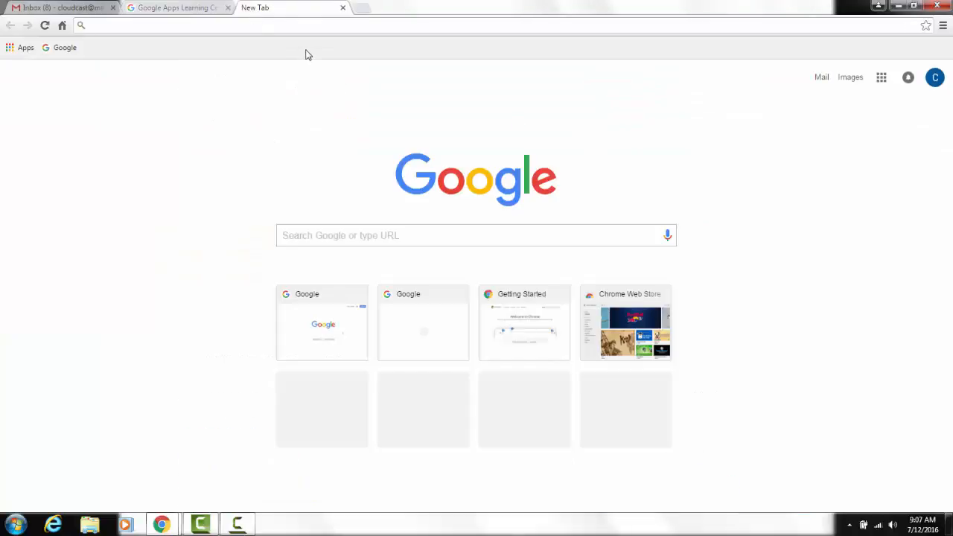
pyautogui.click(356, 237)
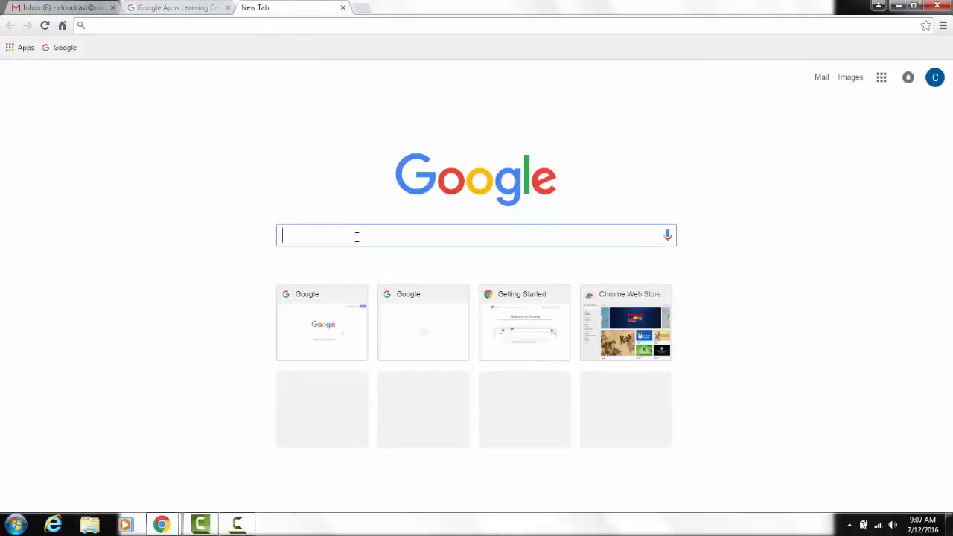
pyautogui.write('googler')
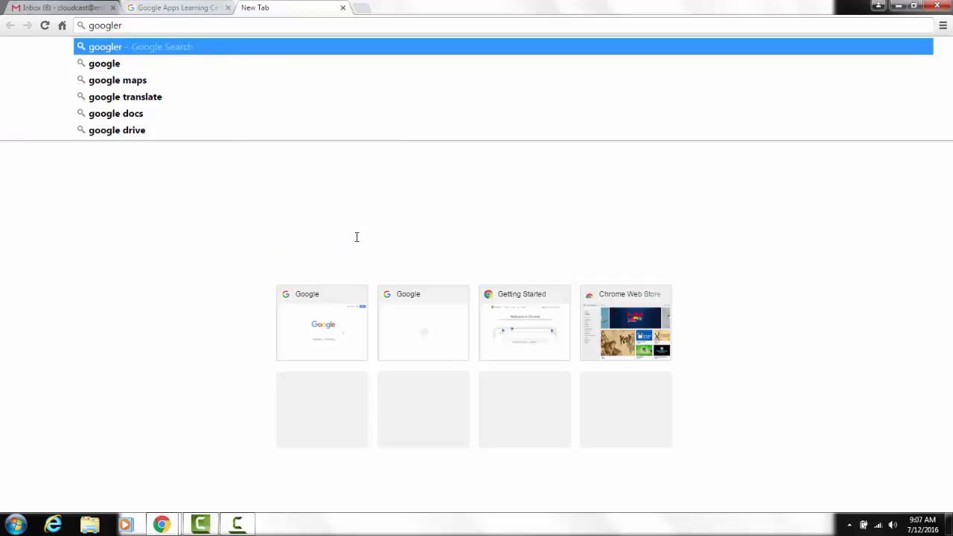
pyautogui.press('BackSpace')
pyautogui.write('apps l')
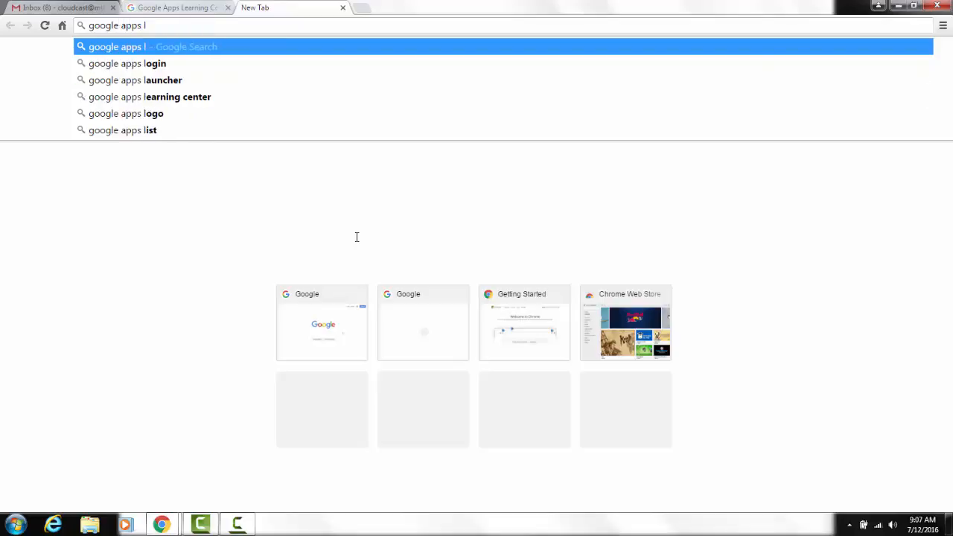
pyautogui.write('ear')
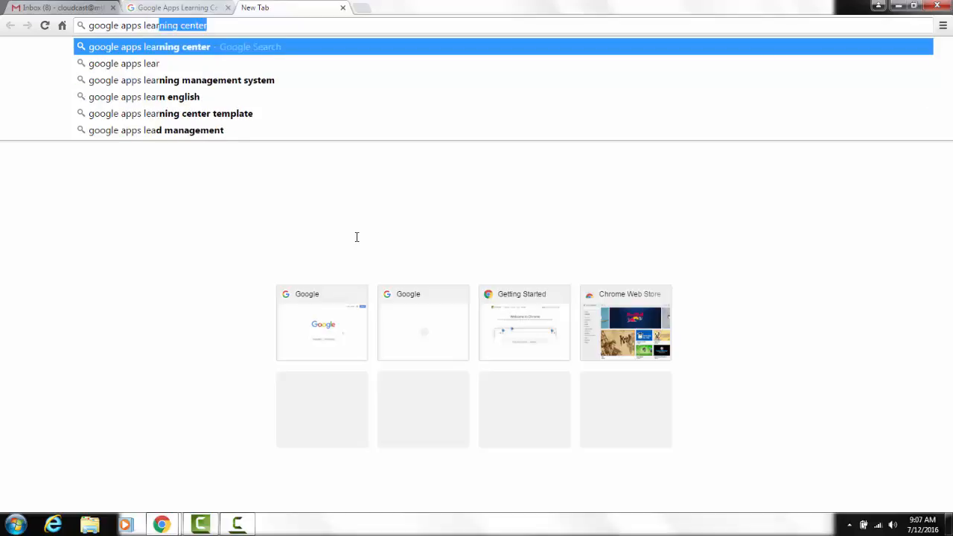
pyautogui.write('ning center')
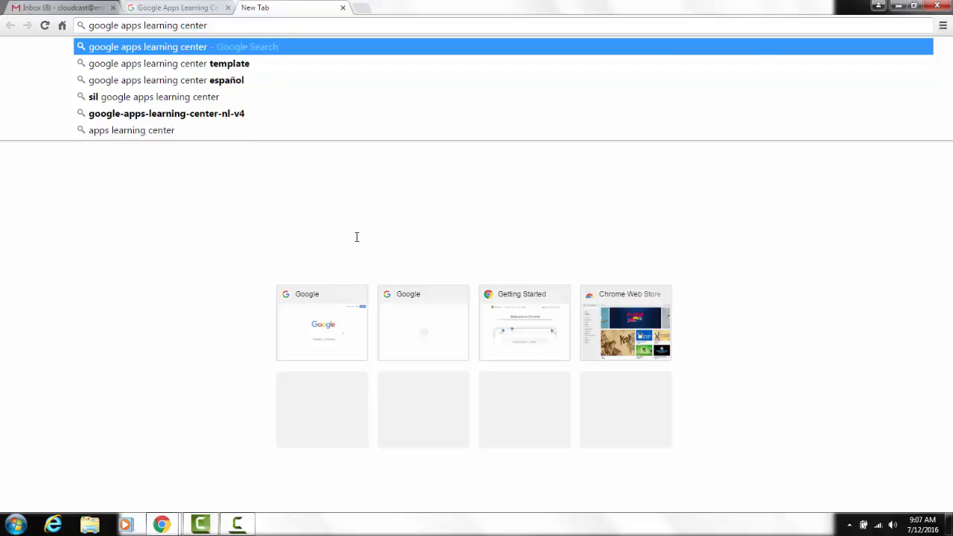
pyautogui.press('Return')
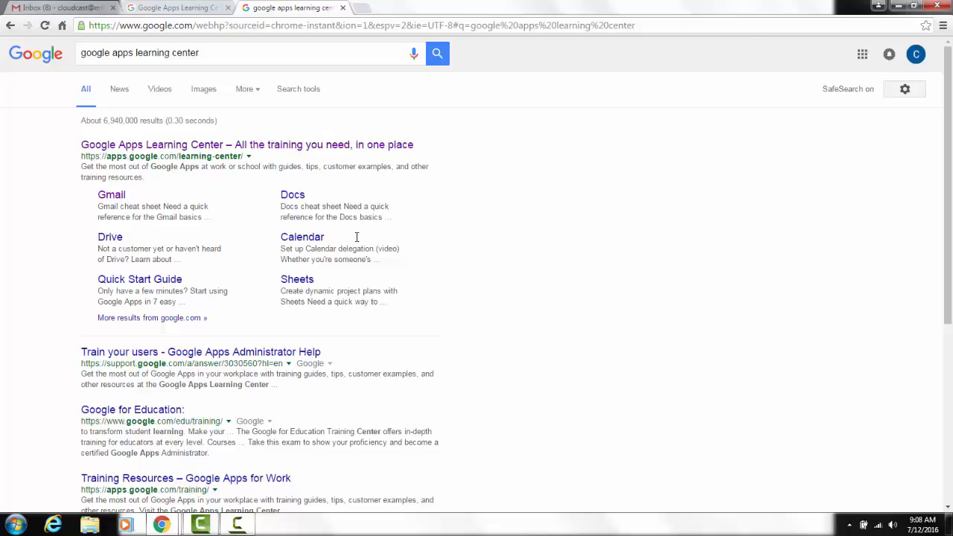
pyautogui.click(315, 153)
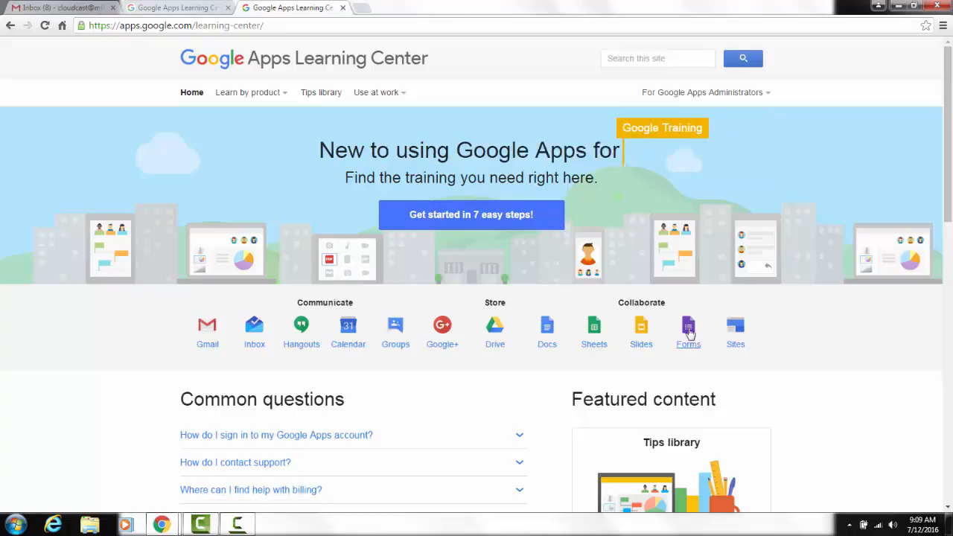
# Open the Gmail training page and start its "Start from scratch" guide.
pyautogui.click(207, 344)
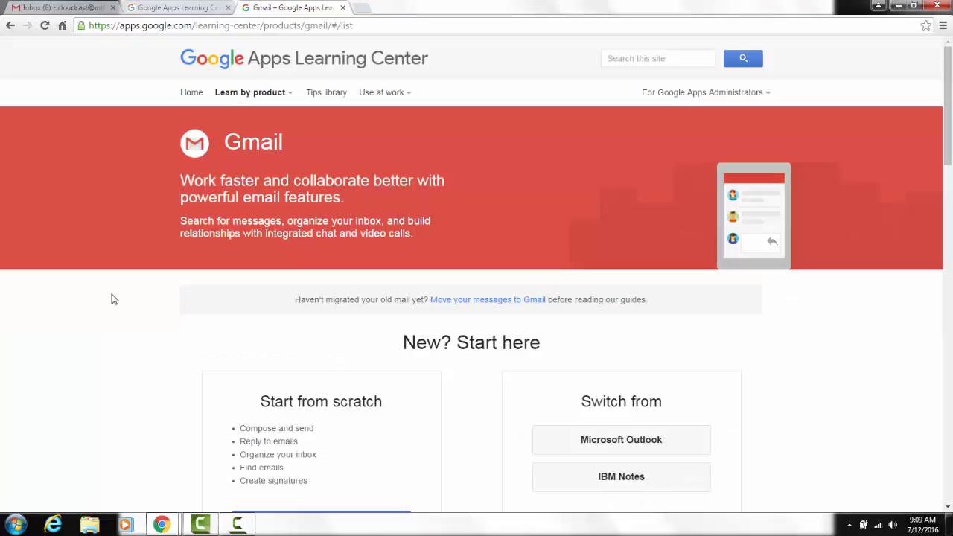
pyautogui.scroll(-2, 113, 297)
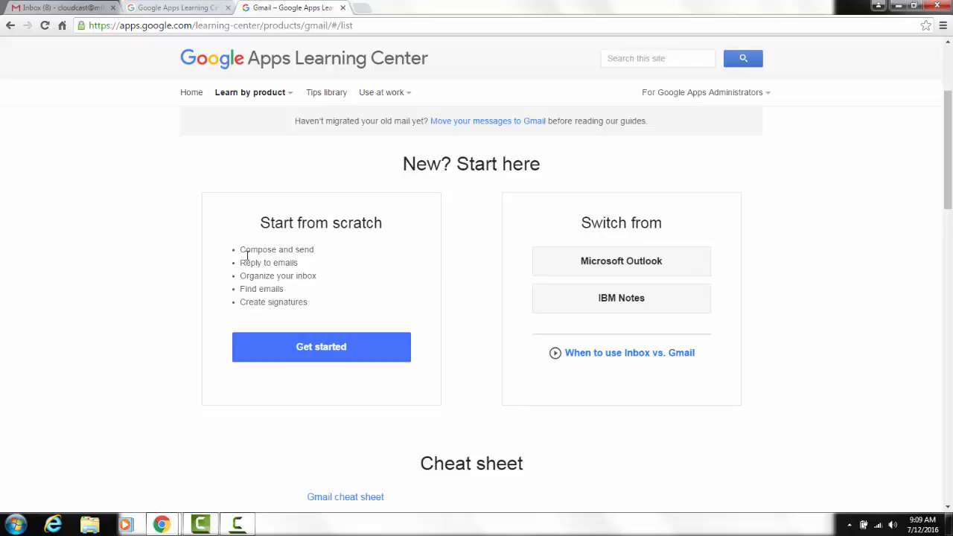
pyautogui.click(334, 355)
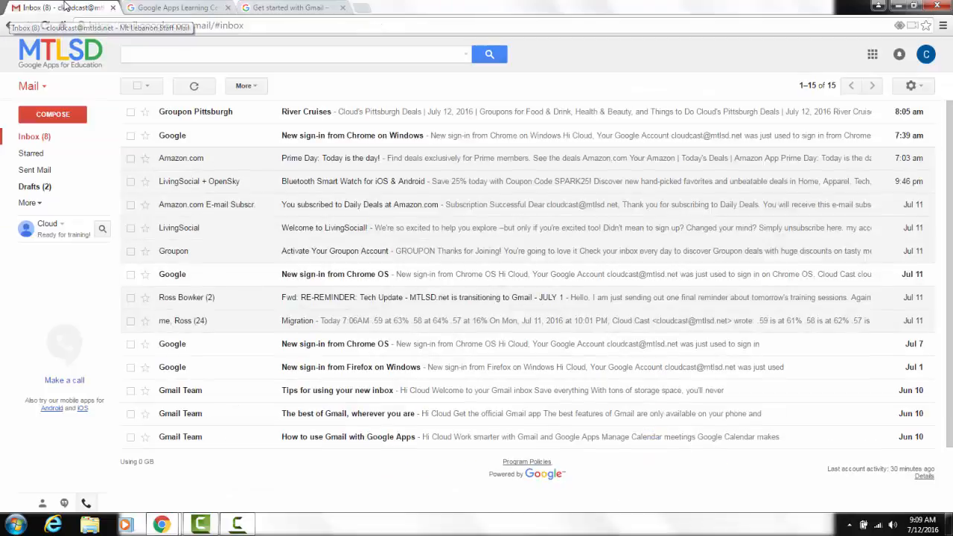
# Switch to the open Gmail inbox and open the mail settings.
pyautogui.click(66, 7)
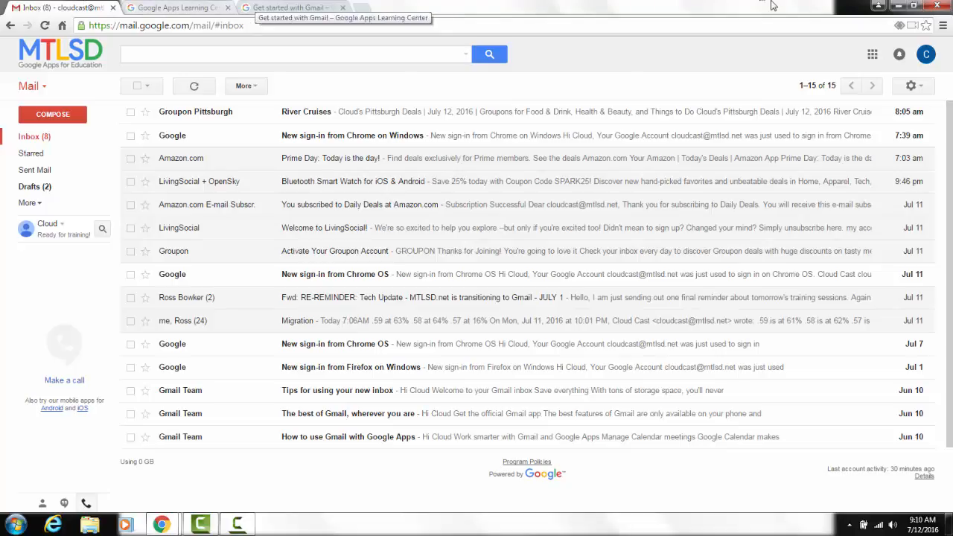
pyautogui.click(923, 90)
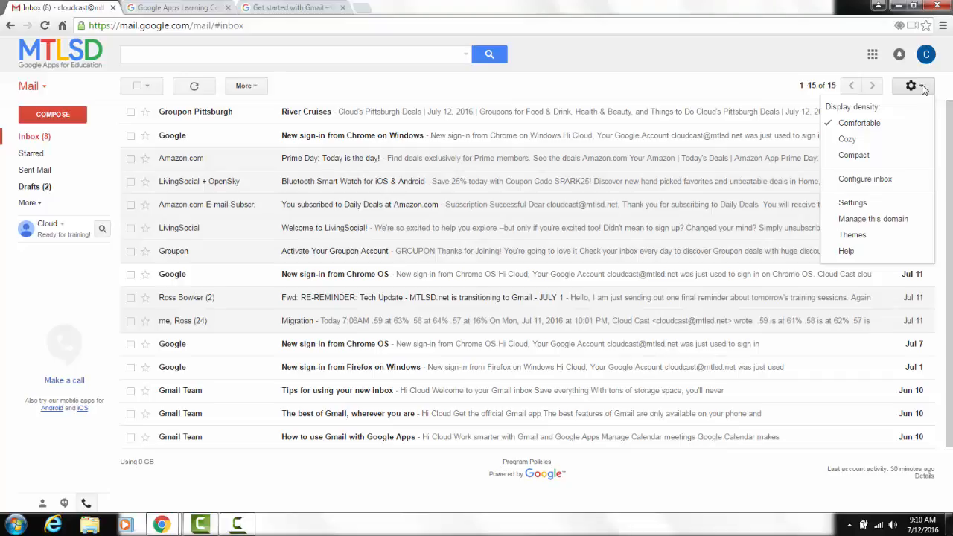
pyautogui.click(853, 204)
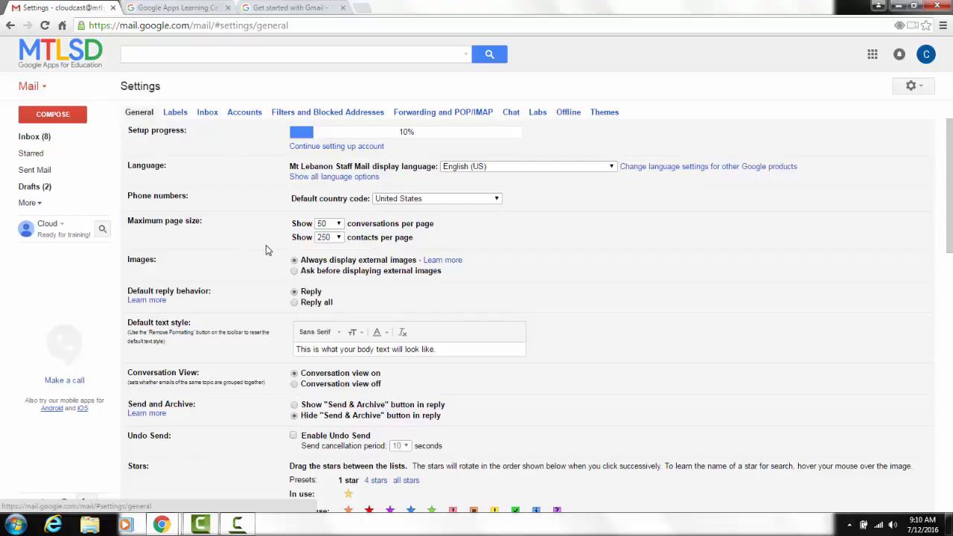
# Examine the fonts available for the default text style in the General settings, without changing the font.
pyautogui.scroll(-1, 272, 248)
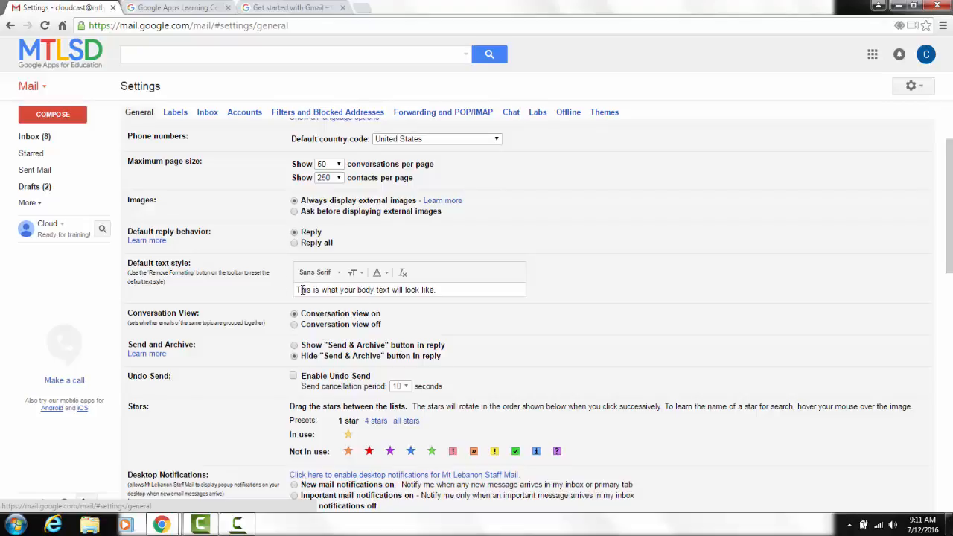
pyautogui.click(339, 274)
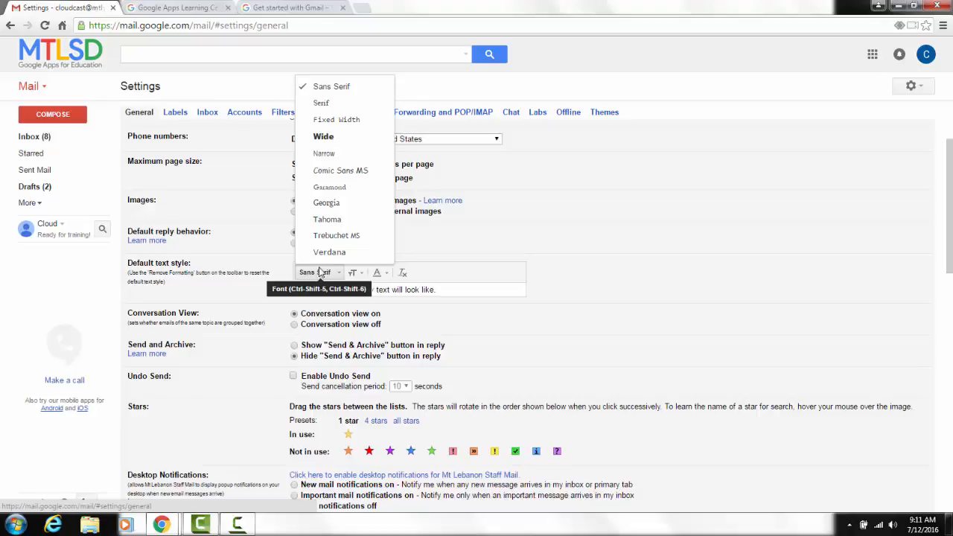
pyautogui.click(628, 284)
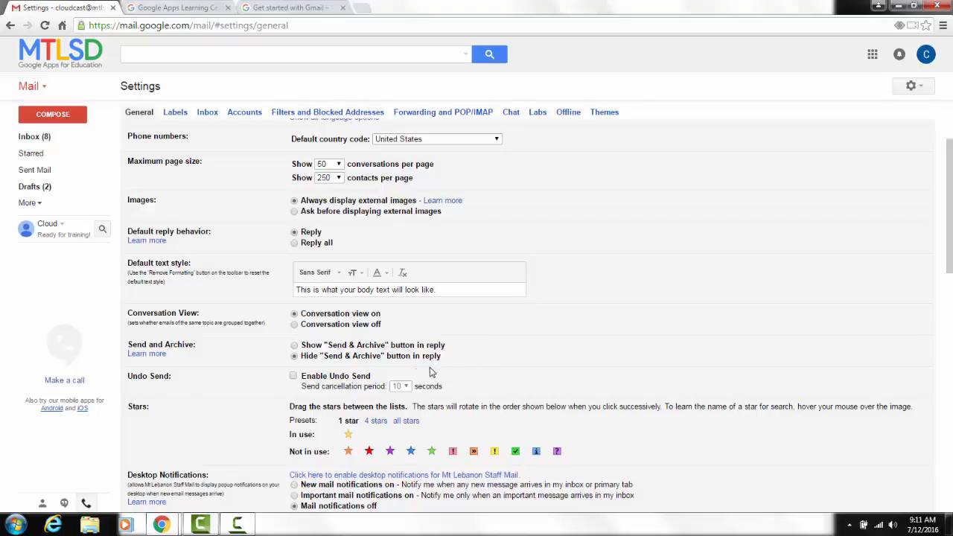
# Enable Undo Send with a send cancellation period of 10 seconds.
pyautogui.click(292, 377)
pyautogui.click(401, 388)
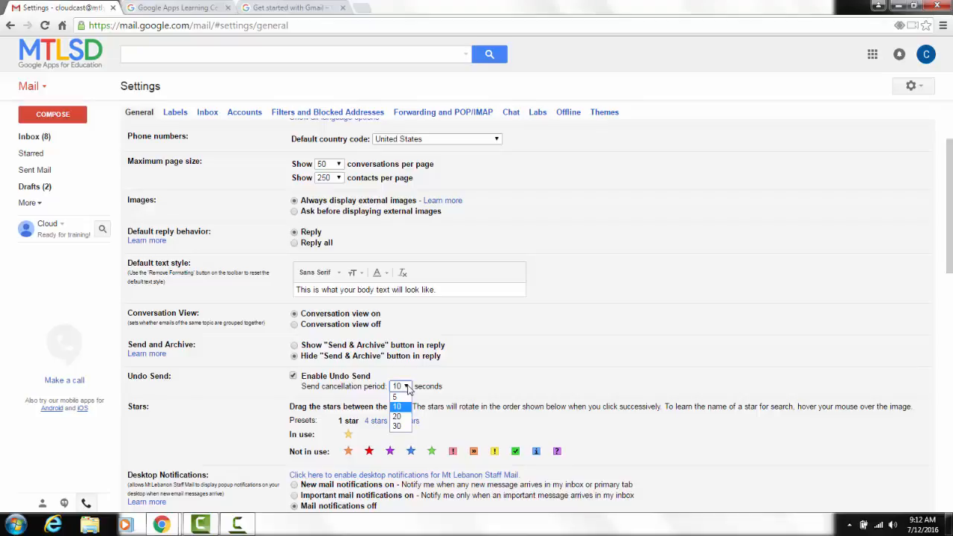
pyautogui.click(580, 350)
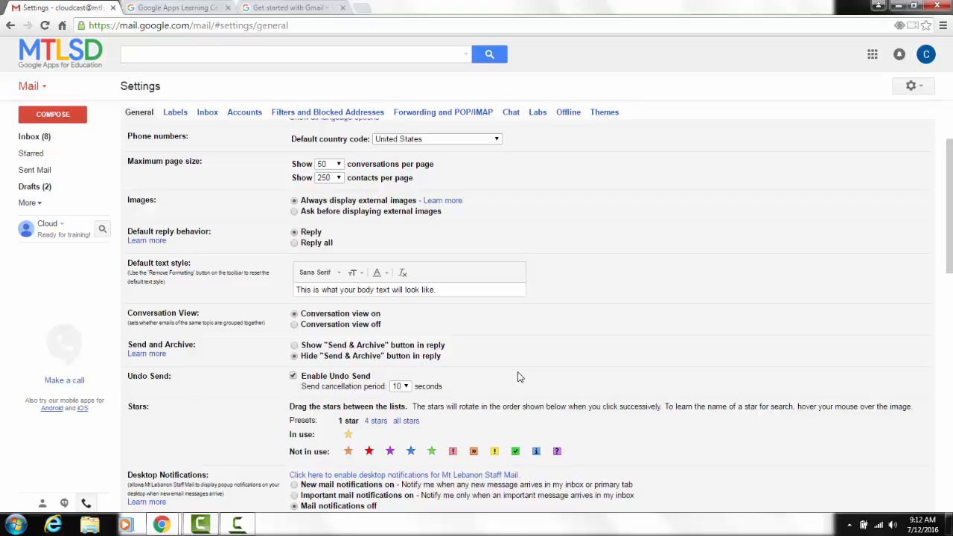
# Start selecting a profile picture under the My picture setting to open its upload dialog.
pyautogui.scroll(-1, 519, 377)
pyautogui.scroll(-1, 519, 378)
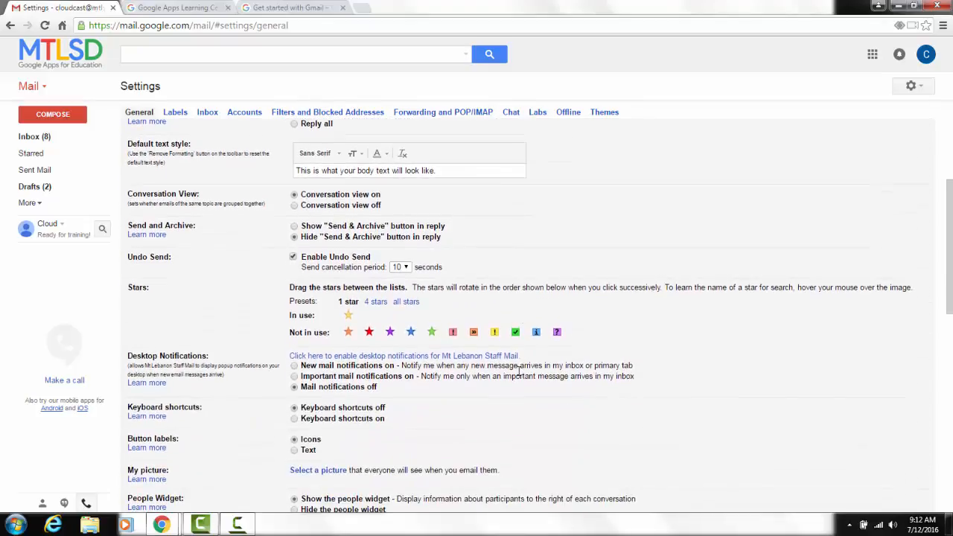
pyautogui.scroll(-1, 519, 375)
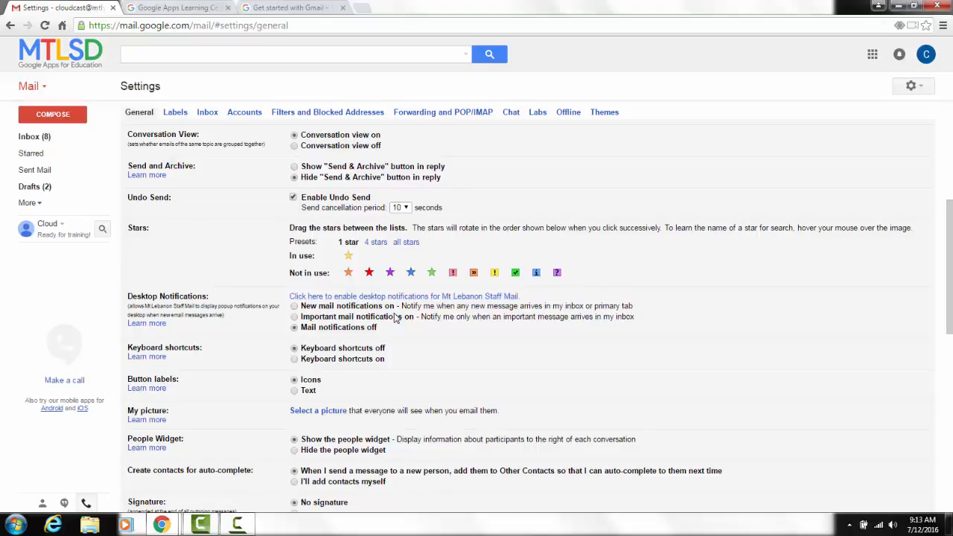
pyautogui.scroll(-1, 396, 318)
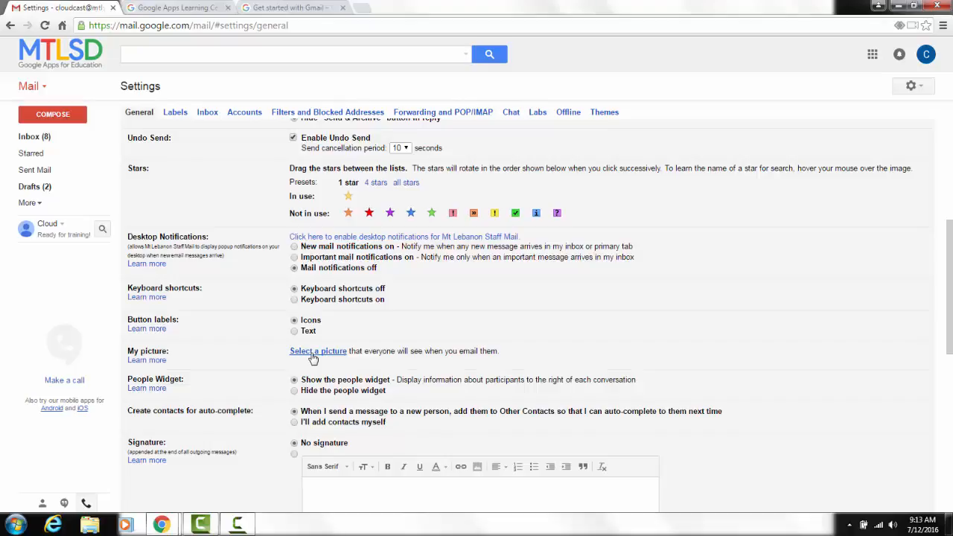
pyautogui.click(312, 357)
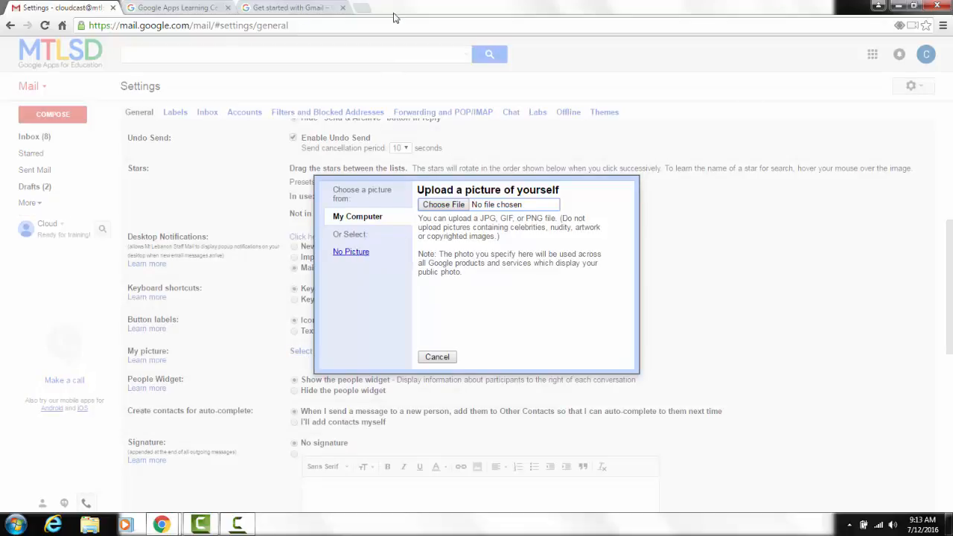
# Search Google for "profile pic" in a new browser tab.
pyautogui.click(363, 8)
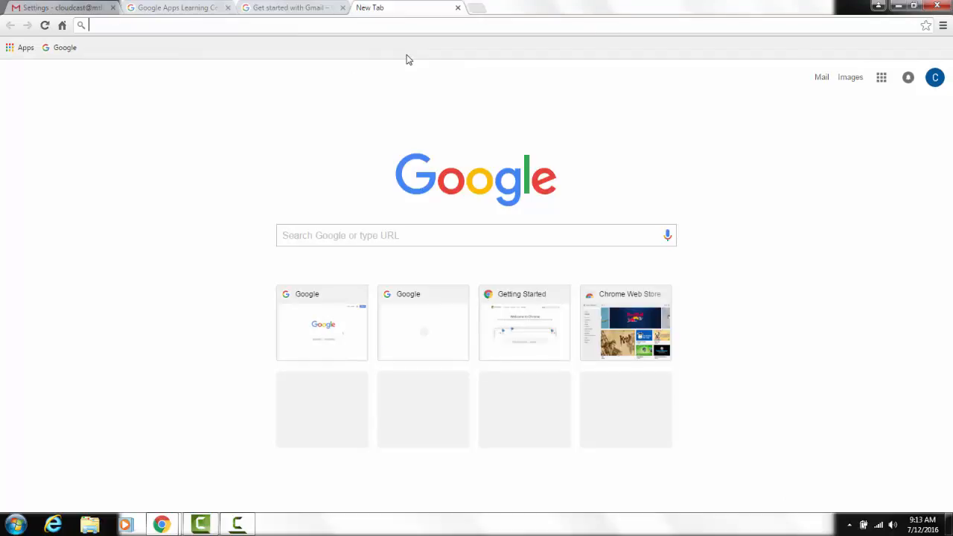
pyautogui.write('p')
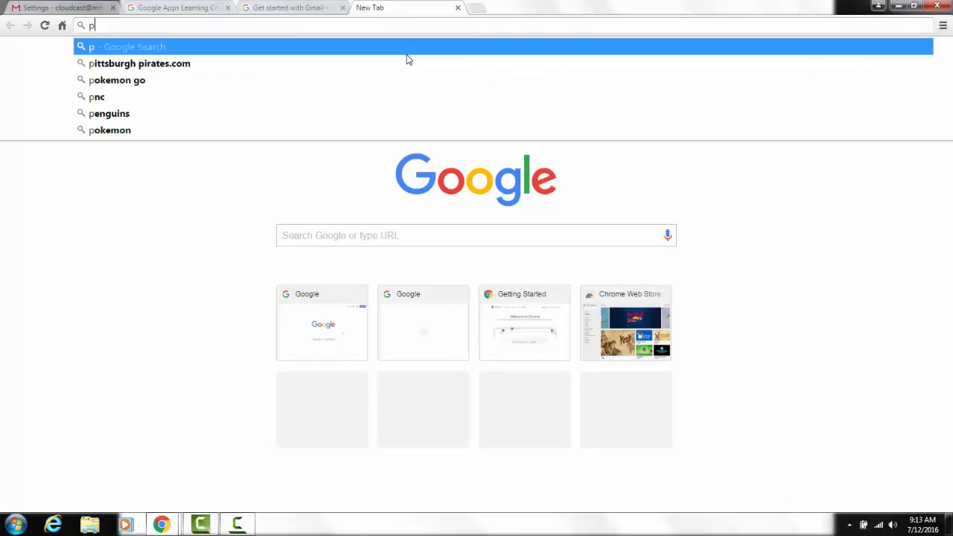
pyautogui.write('rofile pi')
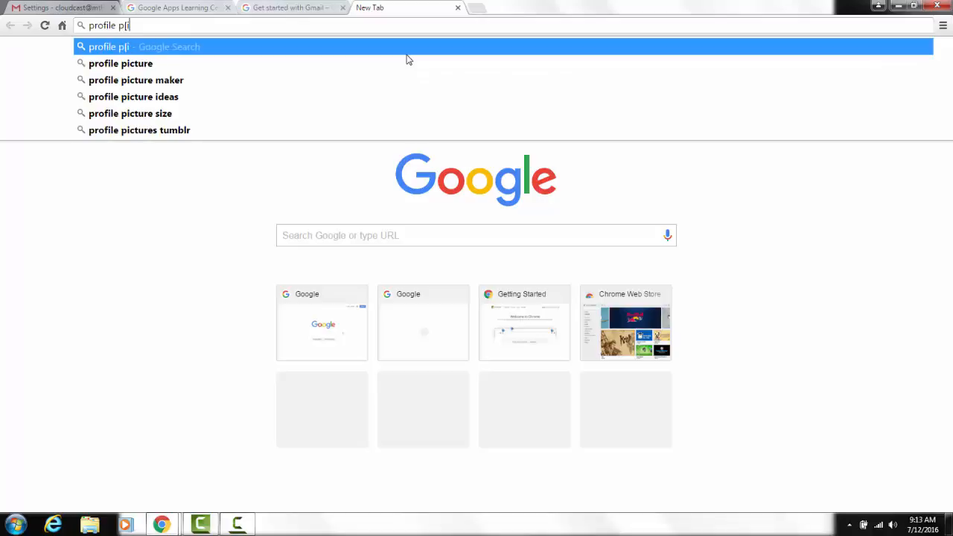
pyautogui.press('BackSpace')
pyautogui.write('ic')
pyautogui.press('Return')
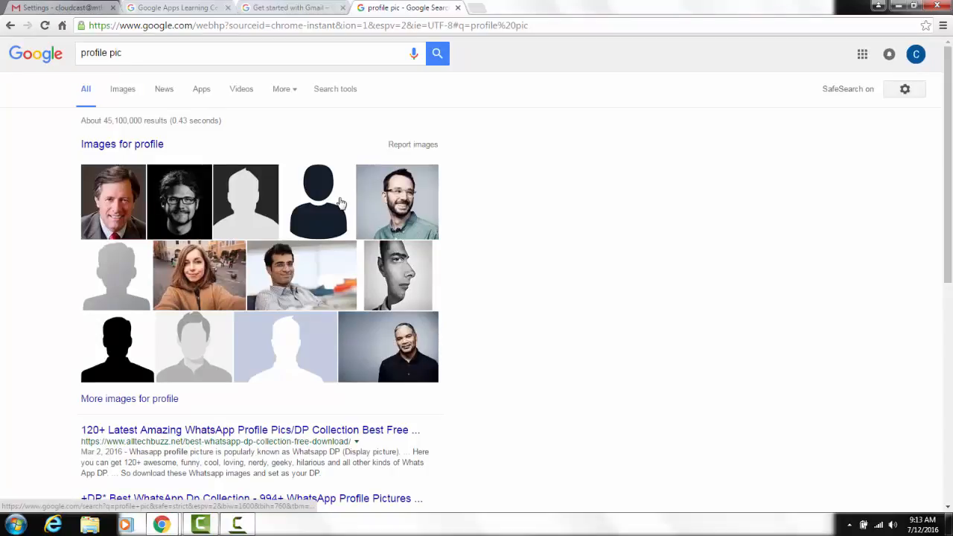
# Open the grey silhouette image with the collared shirt from the results and save it to the Desktop as a JPEG.
pyautogui.click(171, 351)
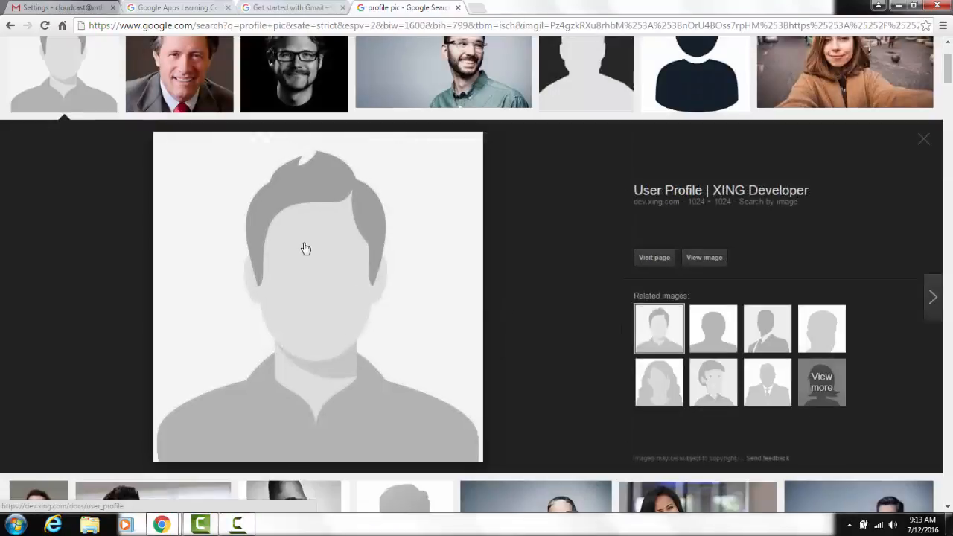
pyautogui.rightClick(304, 247)
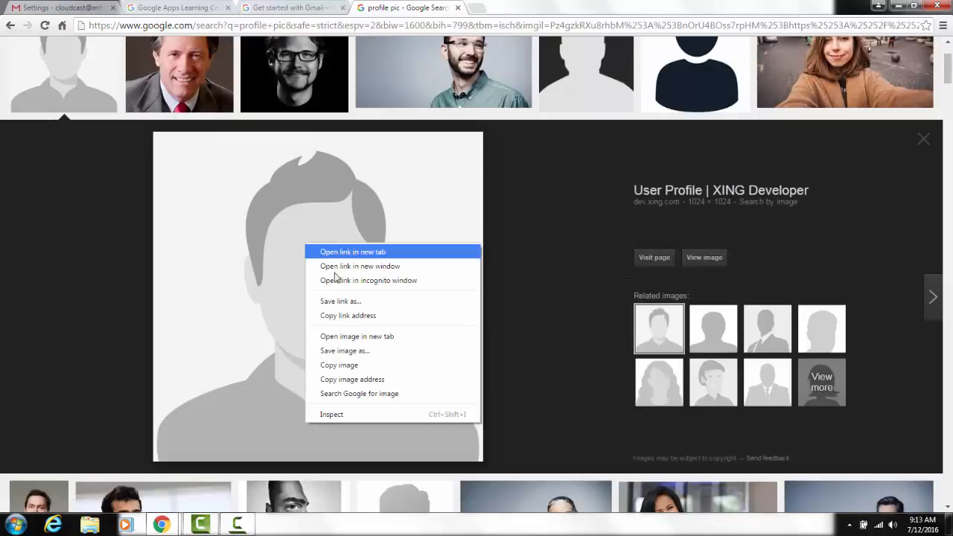
pyautogui.click(359, 351)
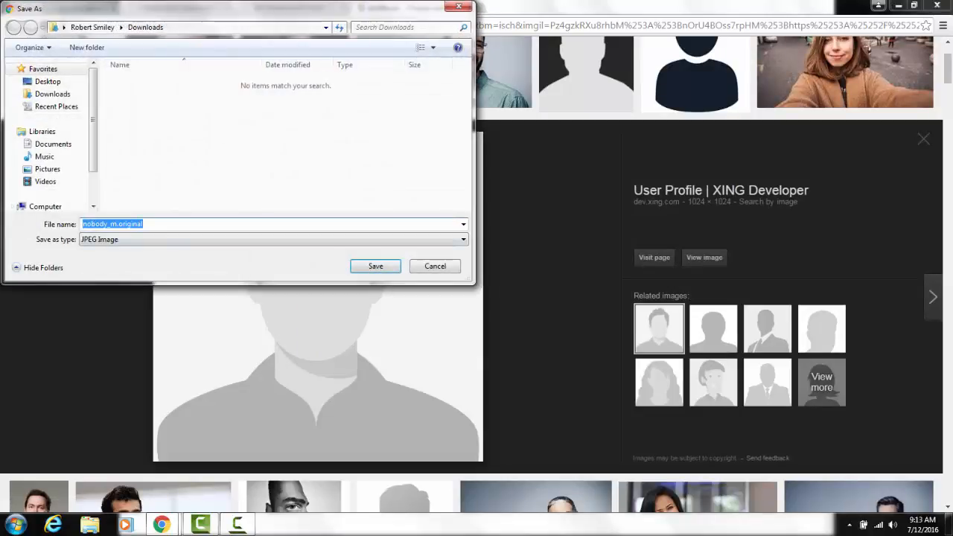
pyautogui.click(49, 81)
pyautogui.click(367, 268)
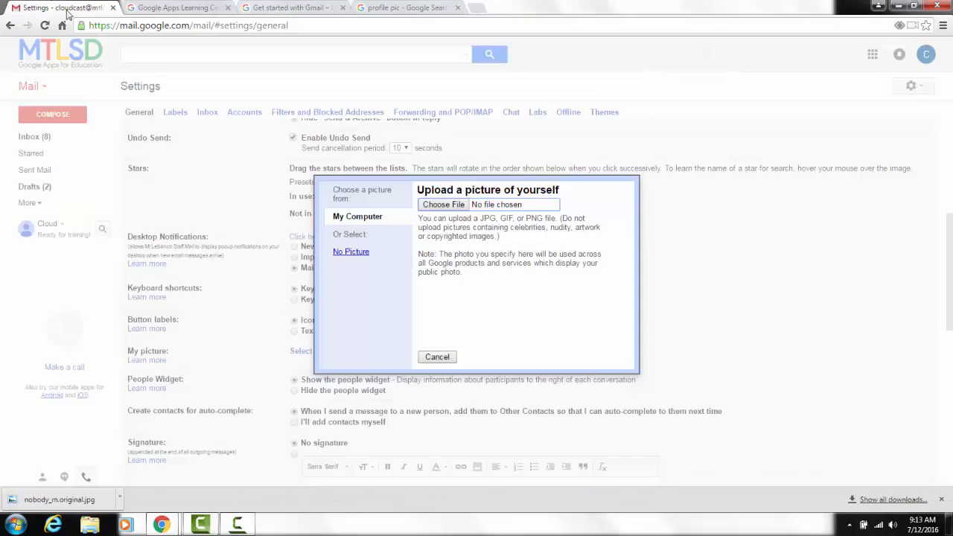
# Upload the saved silhouette image from the Desktop as the Gmail profile picture, enlarging the crop box to cover the head and collar.
pyautogui.click(53, 7)
pyautogui.click(456, 206)
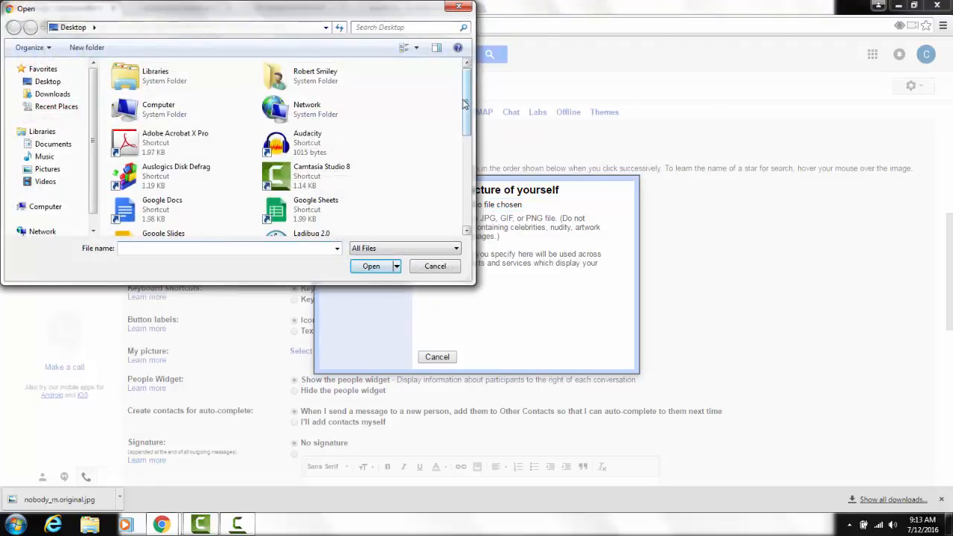
pyautogui.moveTo(471, 108); pyautogui.dragTo(479, 181)
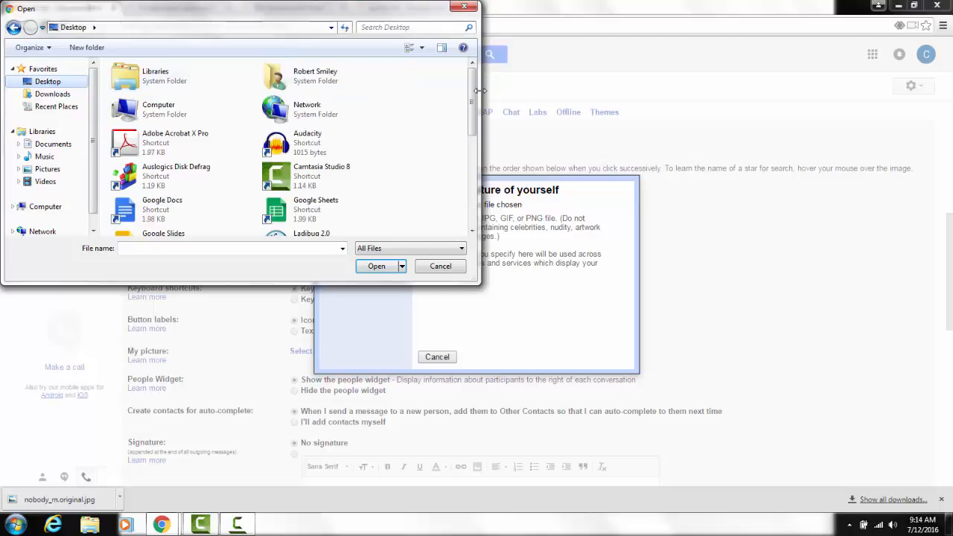
pyautogui.moveTo(473, 95); pyautogui.dragTo(472, 192)
pyautogui.doubleClick(295, 218)
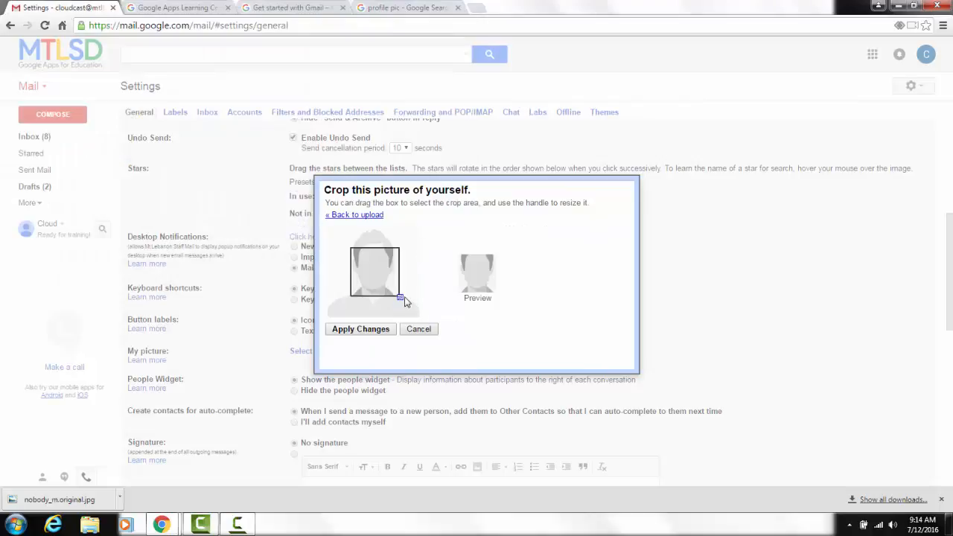
pyautogui.moveTo(401, 297)
pyautogui.mouseDown()
pyautogui.moveTo(421, 321)
pyautogui.moveTo(396, 282)
pyautogui.mouseUp()
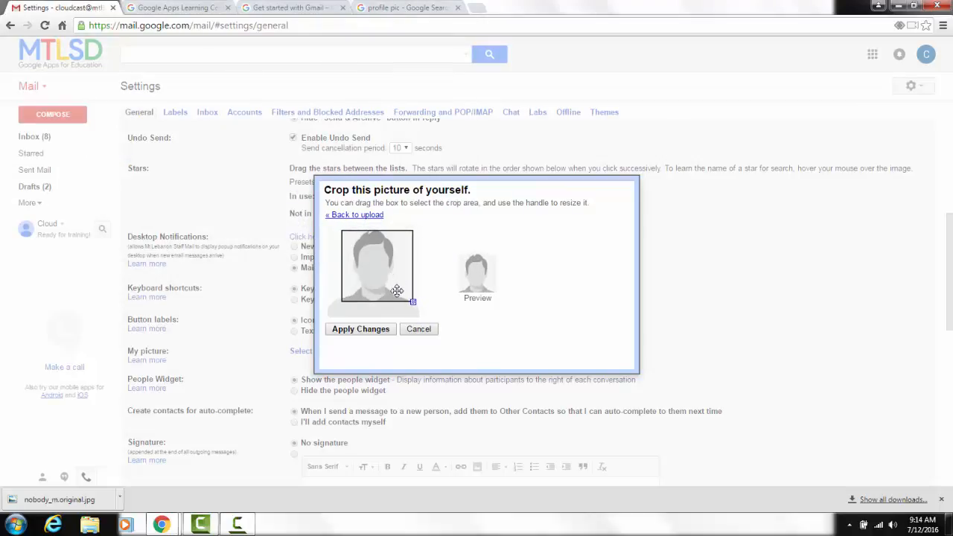
pyautogui.click(373, 330)
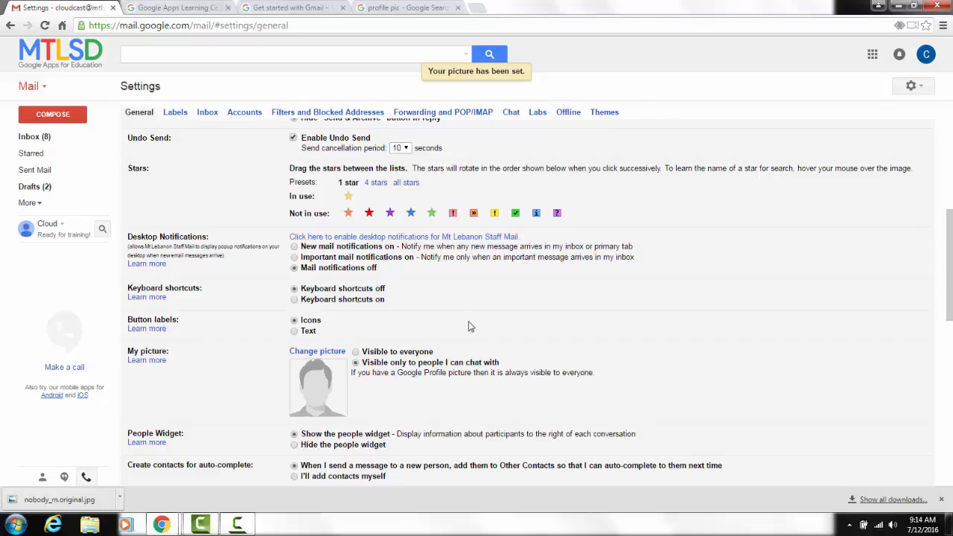
# Switch the Signature setting from No signature to the custom signature and place the cursor in its text box.
pyautogui.scroll(-2, 469, 327)
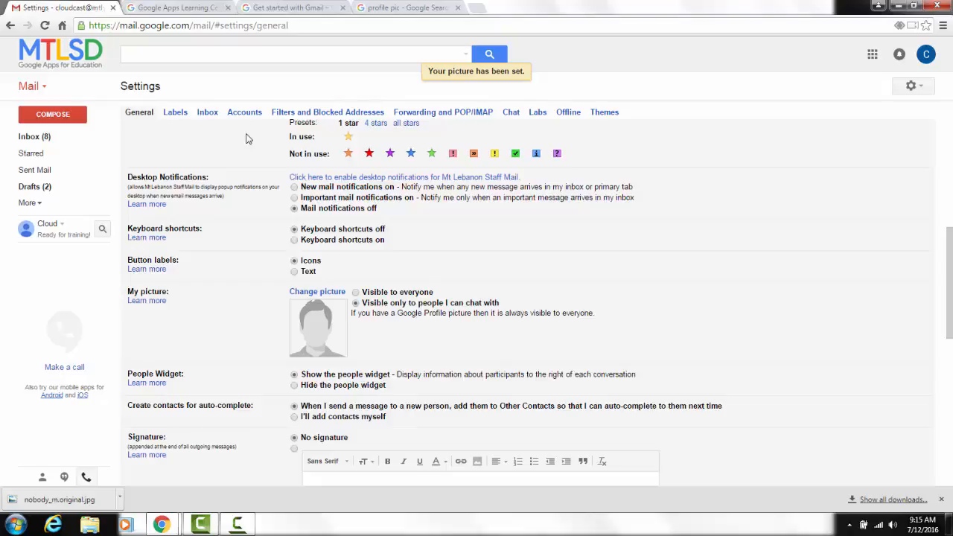
pyautogui.scroll(-1, 446, 344)
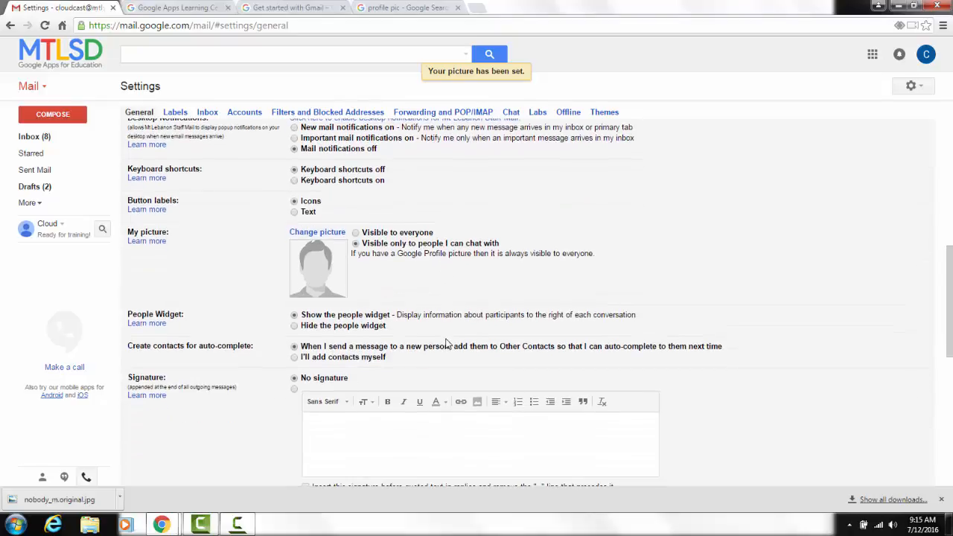
pyautogui.scroll(-1, 447, 344)
pyautogui.scroll(-1, 436, 358)
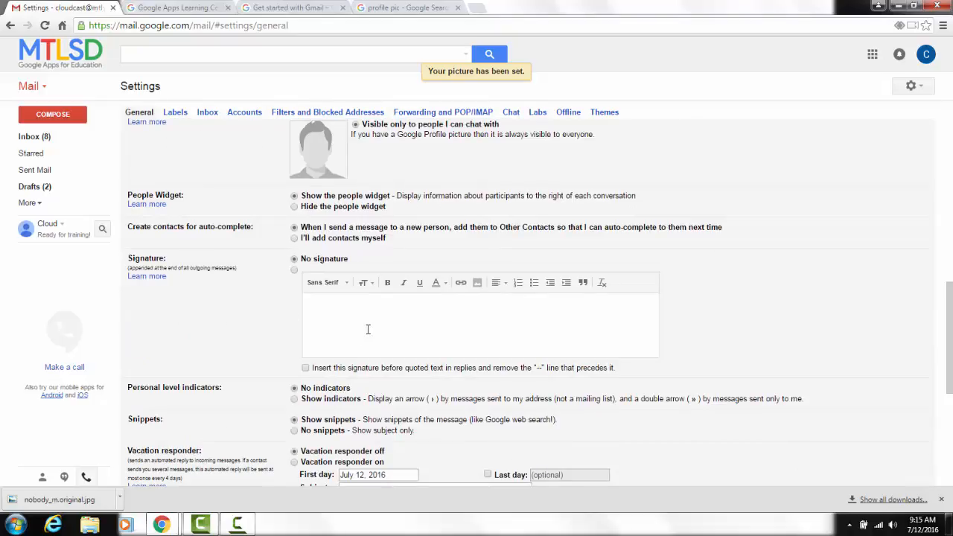
pyautogui.click(339, 305)
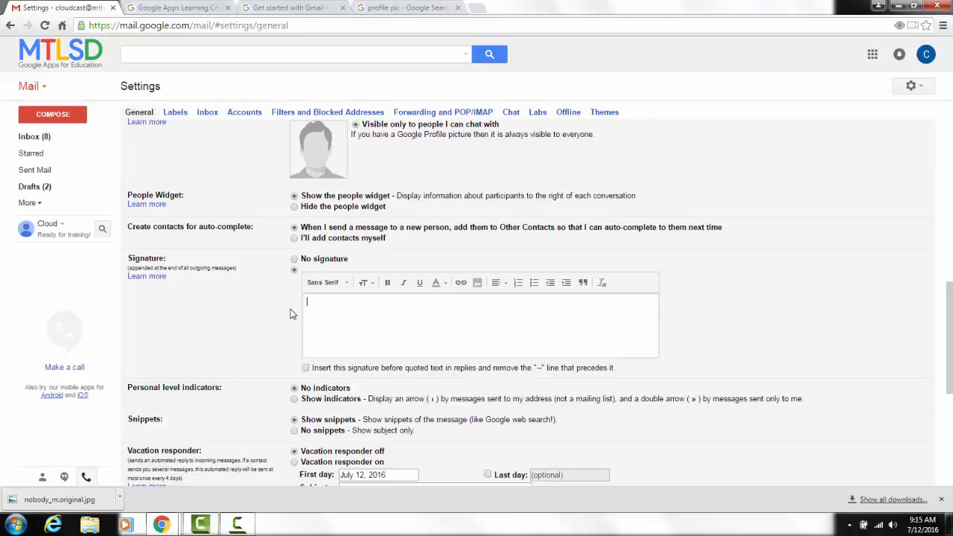
# Review the indicator, snippet and vacation responder settings and save the General settings.
pyautogui.scroll(-1, 346, 325)
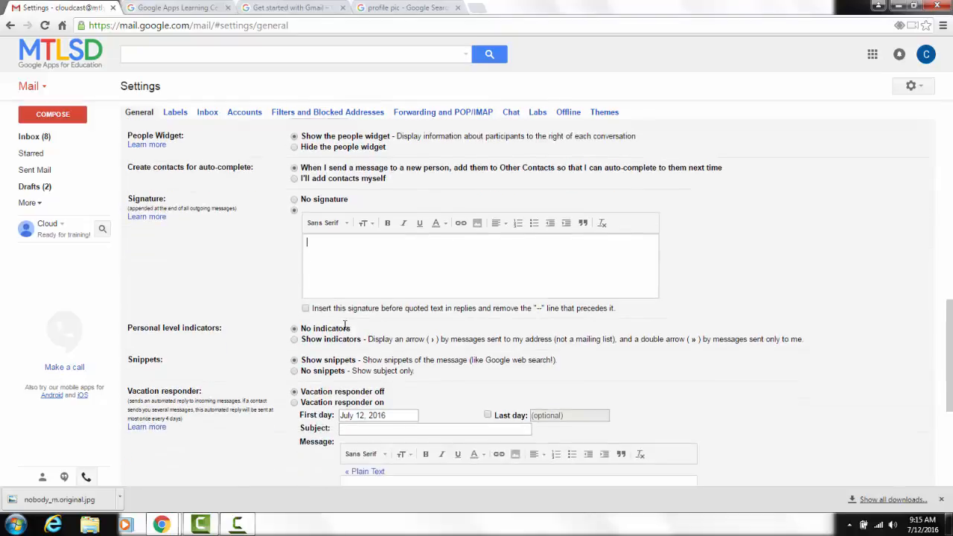
pyautogui.scroll(-1, 347, 330)
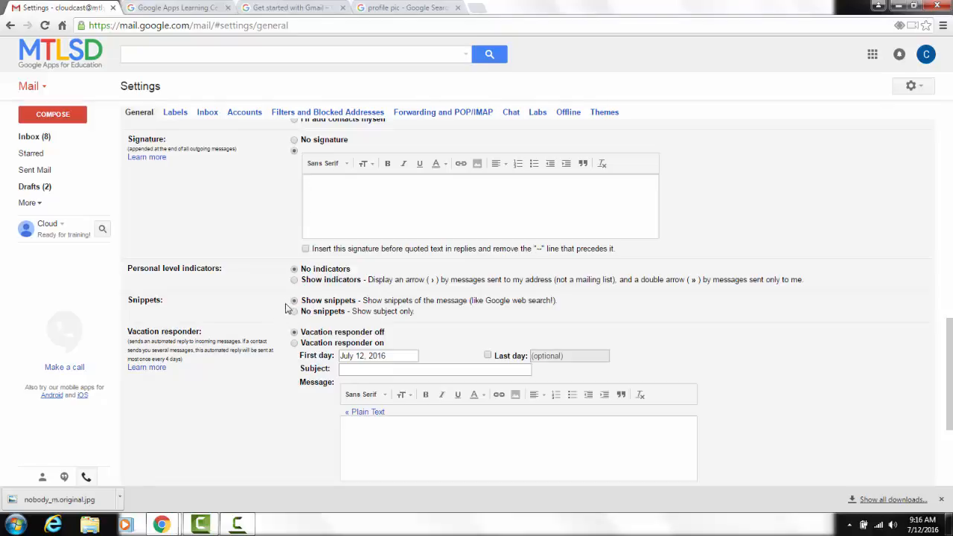
pyautogui.scroll(-1, 269, 307)
pyautogui.scroll(-1, 269, 307)
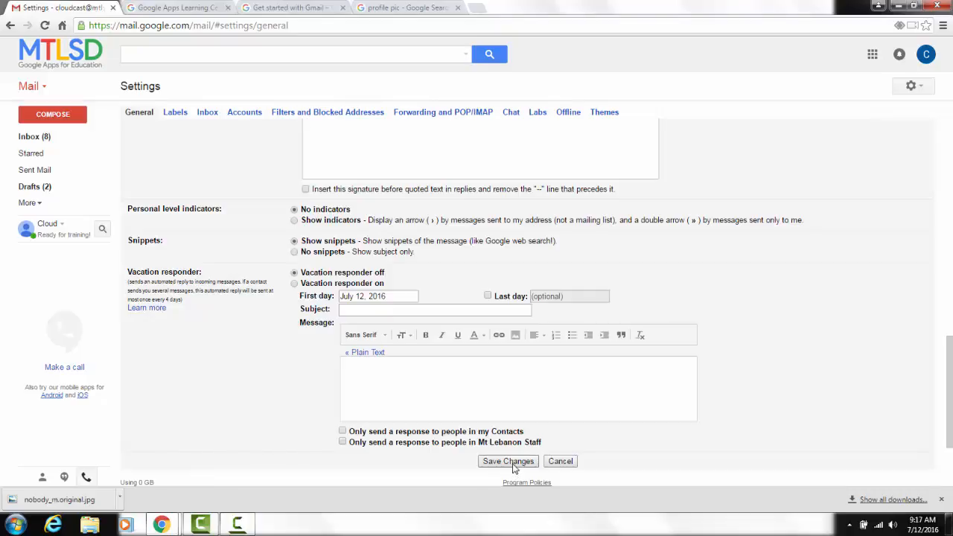
pyautogui.click(513, 463)
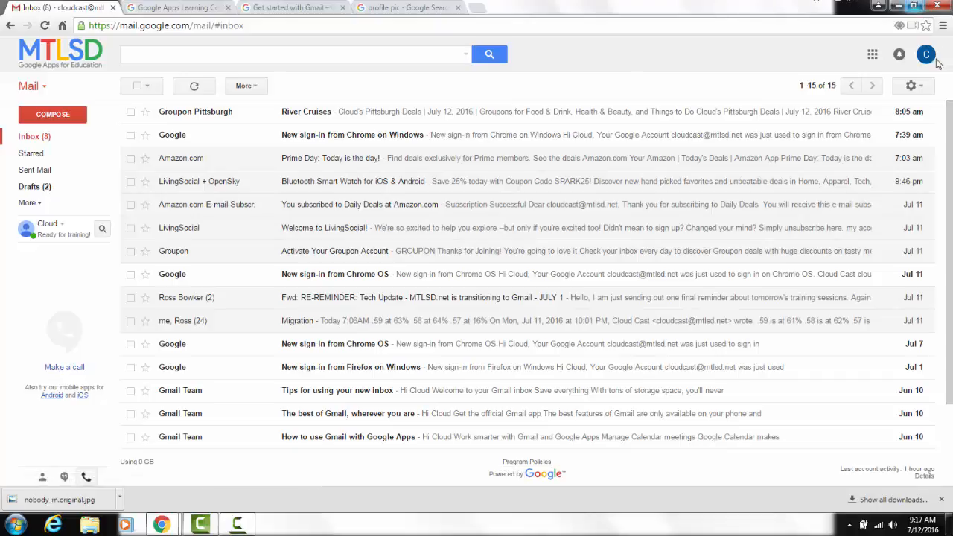
# Open the Labs settings in Gmail and enable Canned Responses.
pyautogui.click(921, 86)
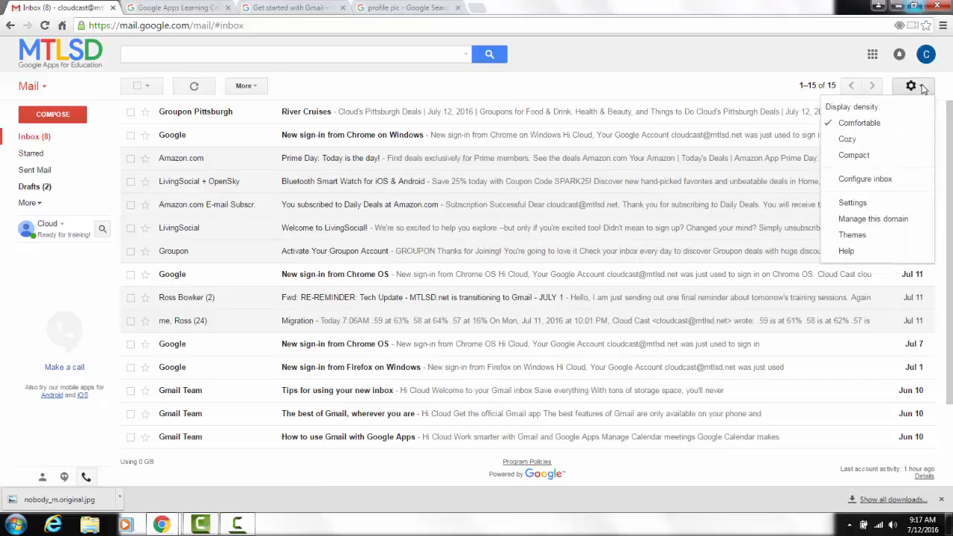
pyautogui.click(889, 204)
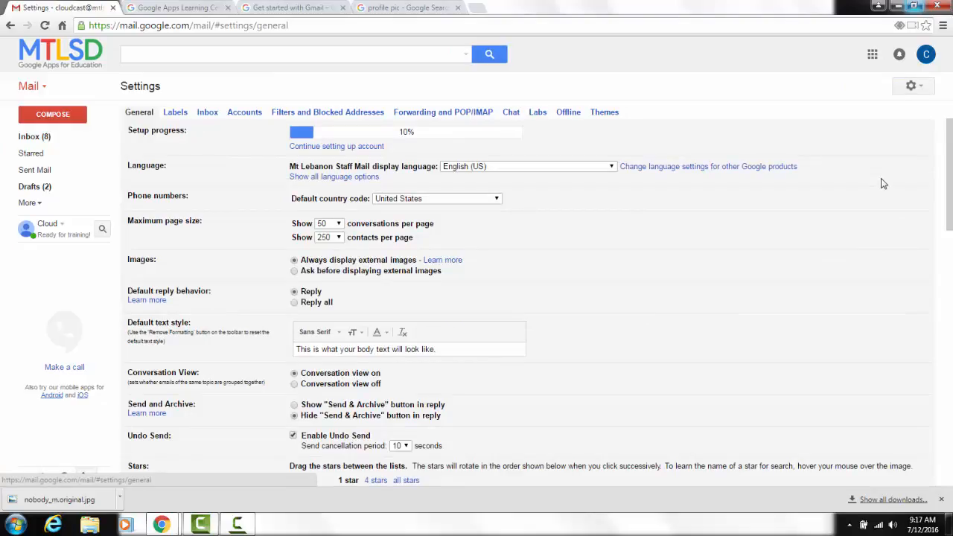
pyautogui.click(537, 112)
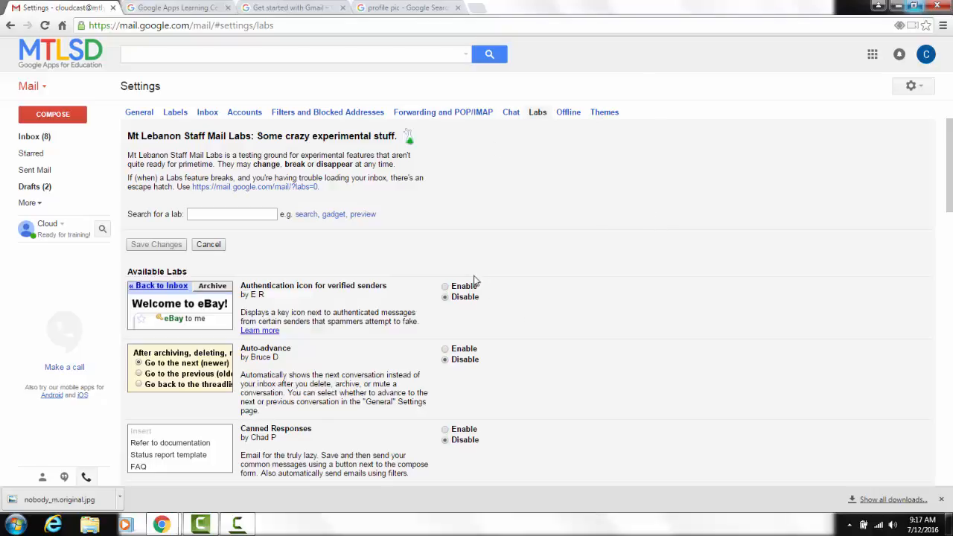
pyautogui.scroll(-1, 490, 269)
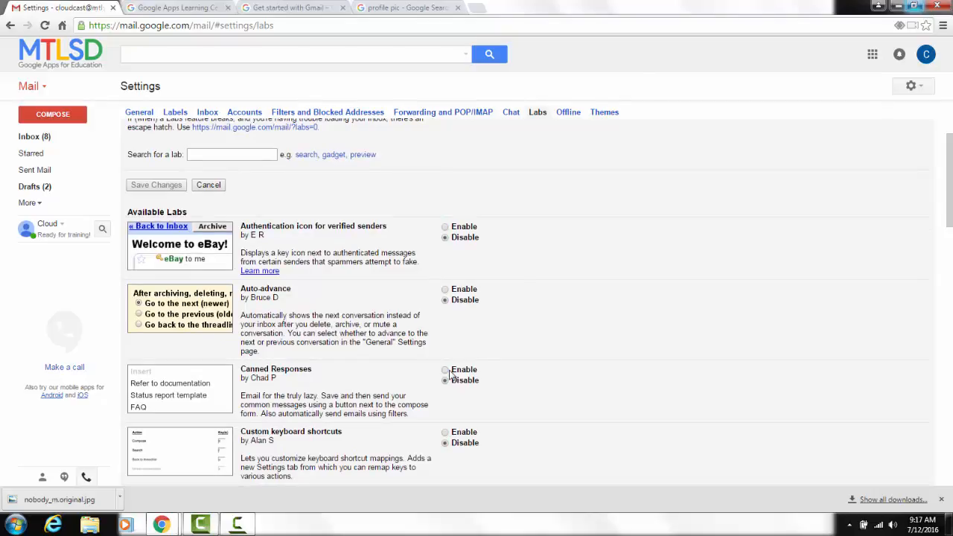
pyautogui.click(447, 371)
# Enable the Google Calendar gadget and Google Voice player in mail labs.
pyautogui.scroll(-2, 488, 385)
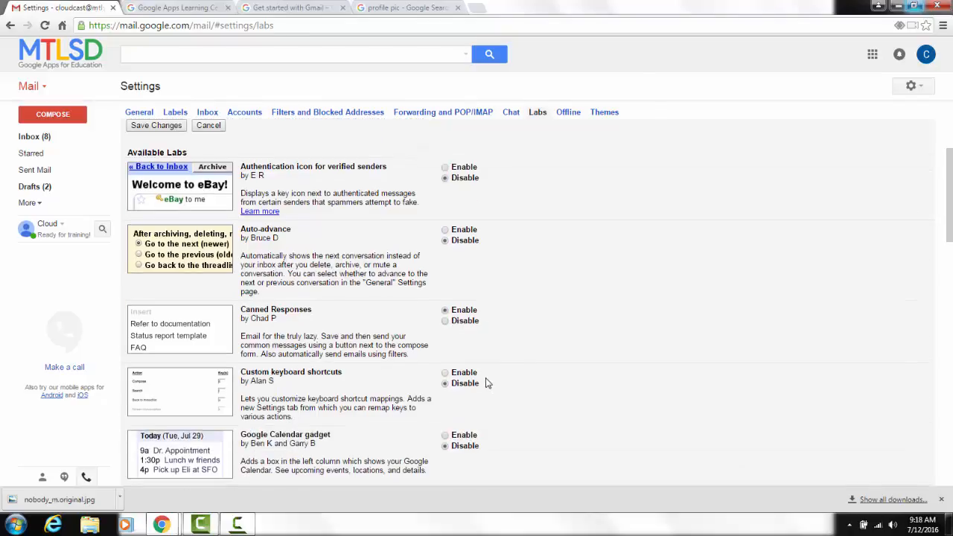
pyautogui.scroll(-2, 488, 365)
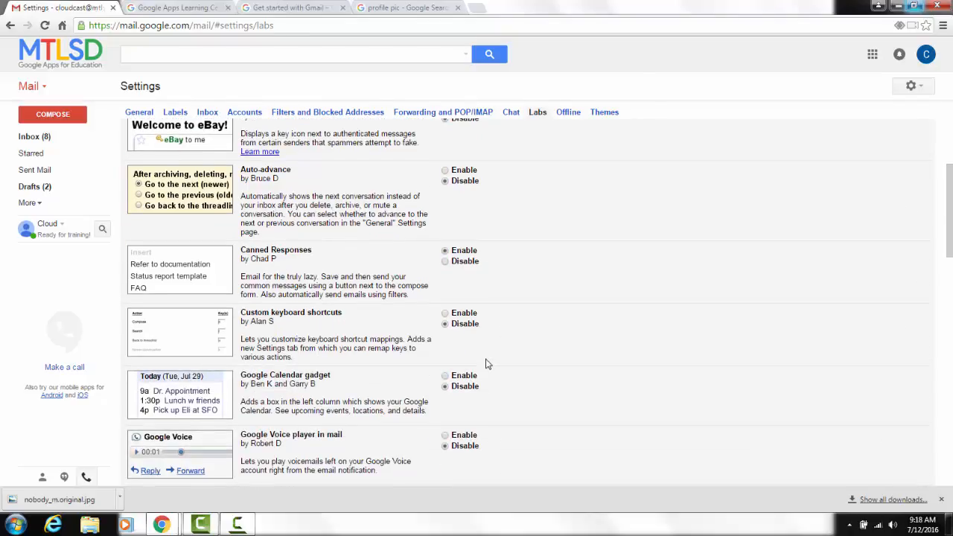
pyautogui.scroll(-2, 486, 363)
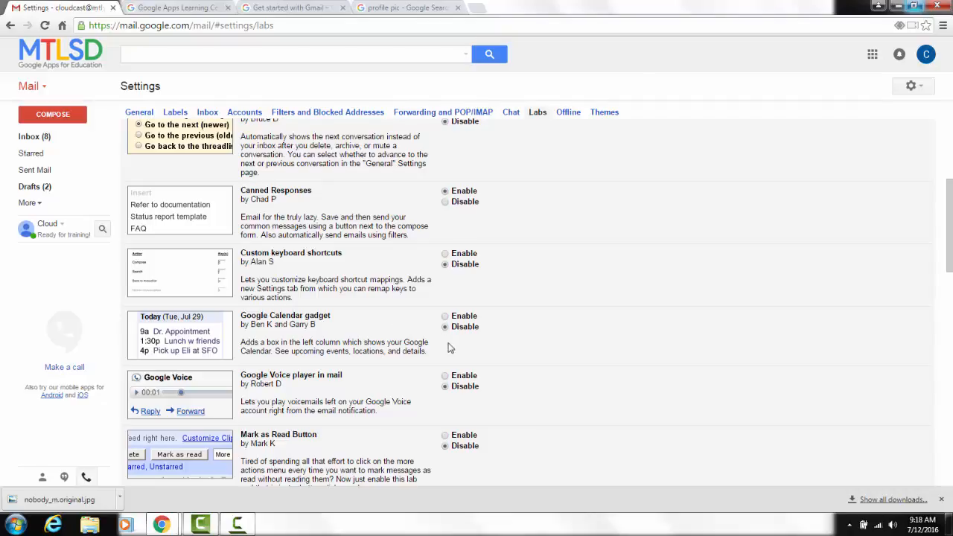
pyautogui.click(447, 317)
pyautogui.click(445, 376)
pyautogui.click(445, 376)
# Enable the Picasa previews in mail, Pictures in chat and Quick Links labs.
pyautogui.scroll(-1, 544, 363)
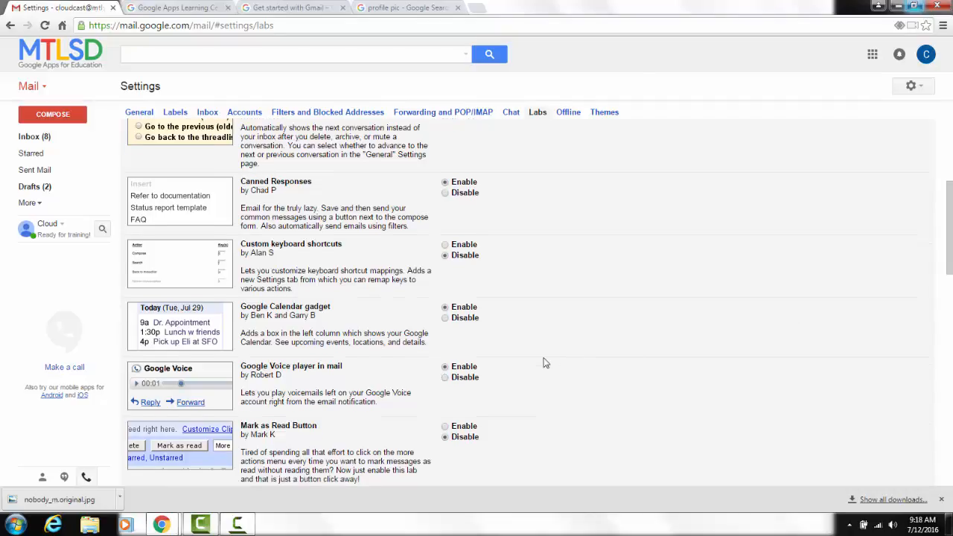
pyautogui.scroll(-3, 544, 362)
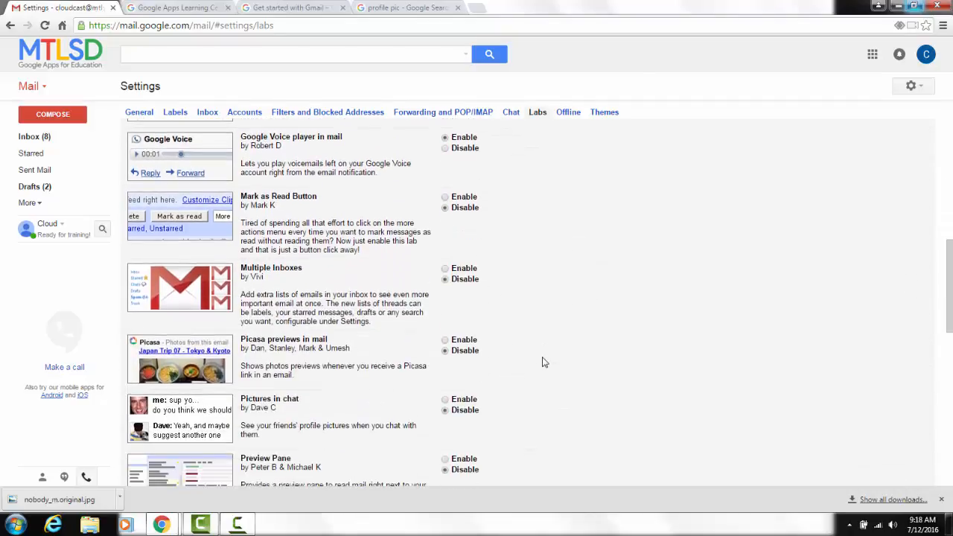
pyautogui.scroll(-1, 537, 359)
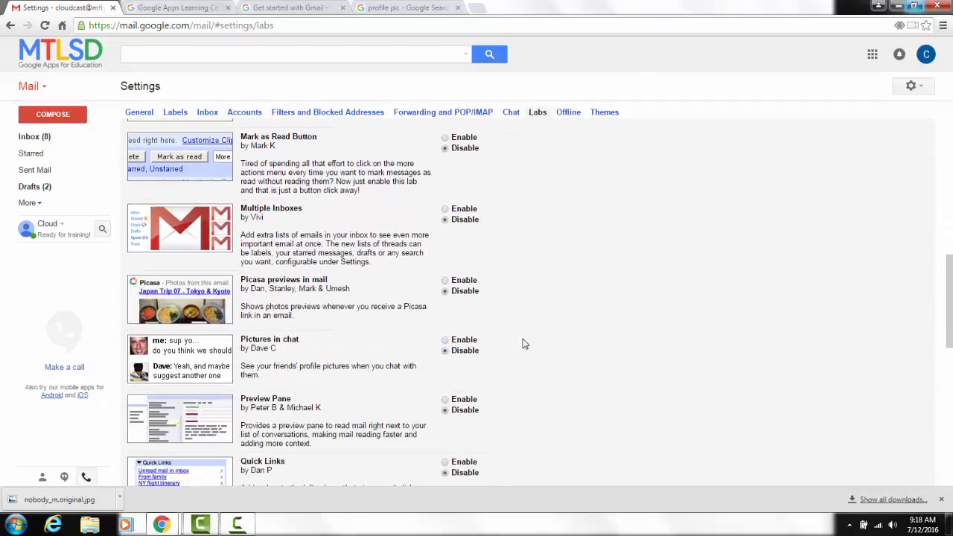
pyautogui.click(445, 281)
pyautogui.scroll(-2, 560, 280)
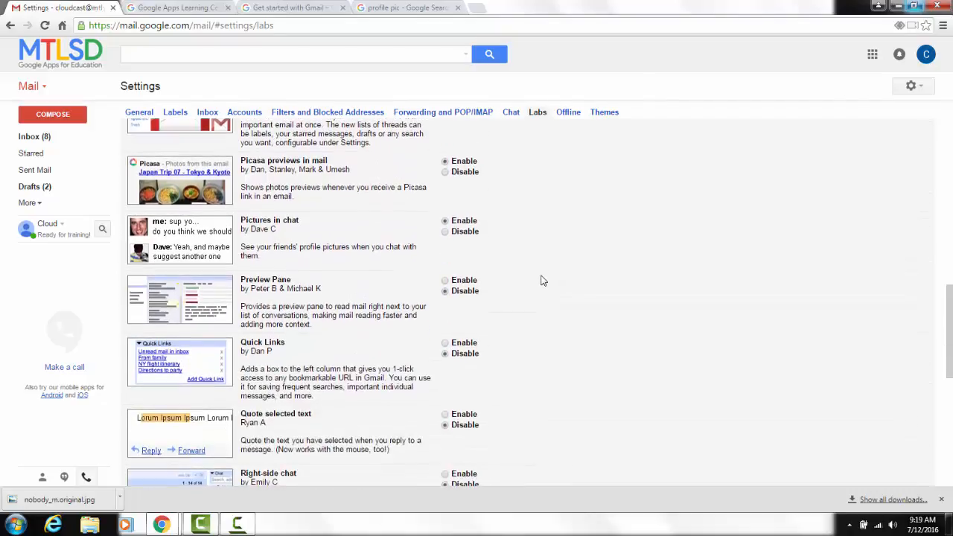
pyautogui.click(445, 345)
# Enable the Right-side chat lab and save the Labs changes.
pyautogui.scroll(-2, 517, 372)
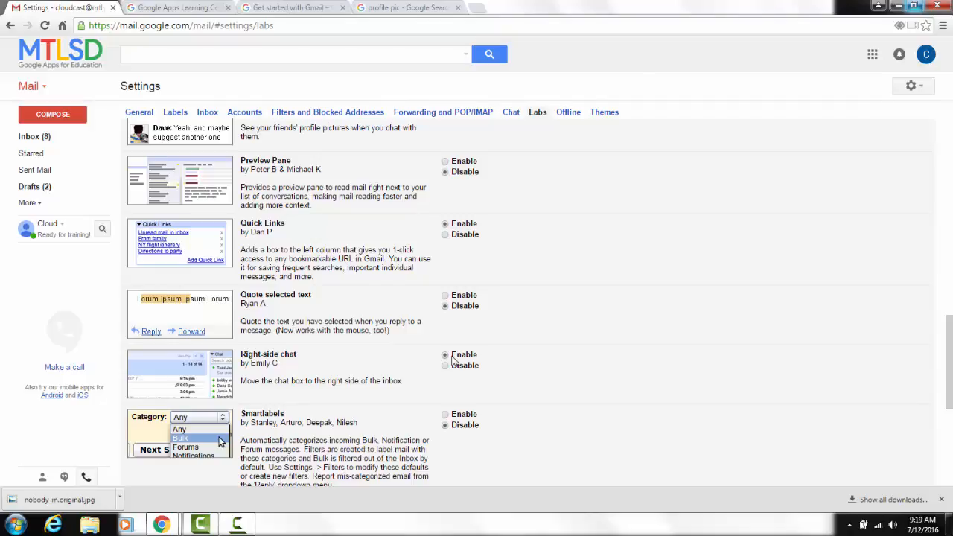
pyautogui.scroll(-1, 477, 392)
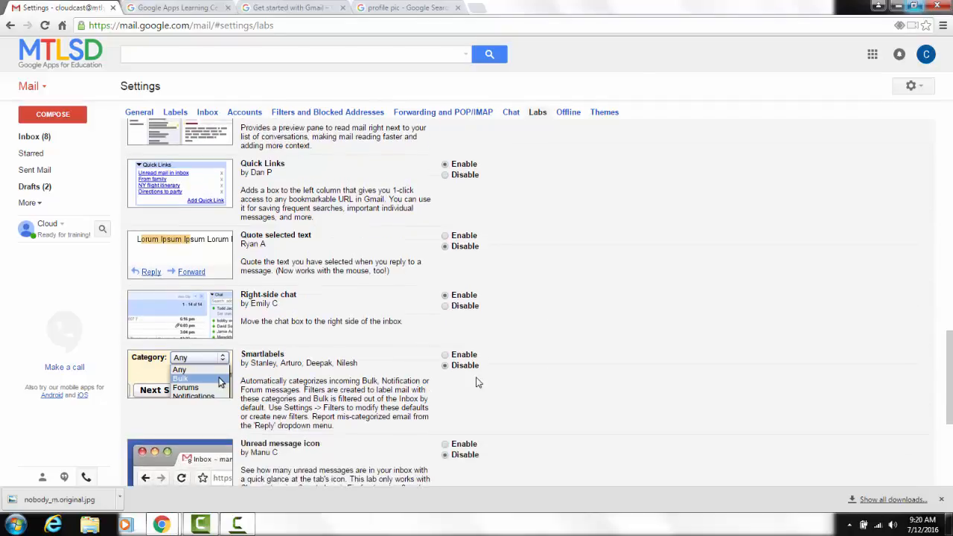
pyautogui.scroll(-4, 477, 382)
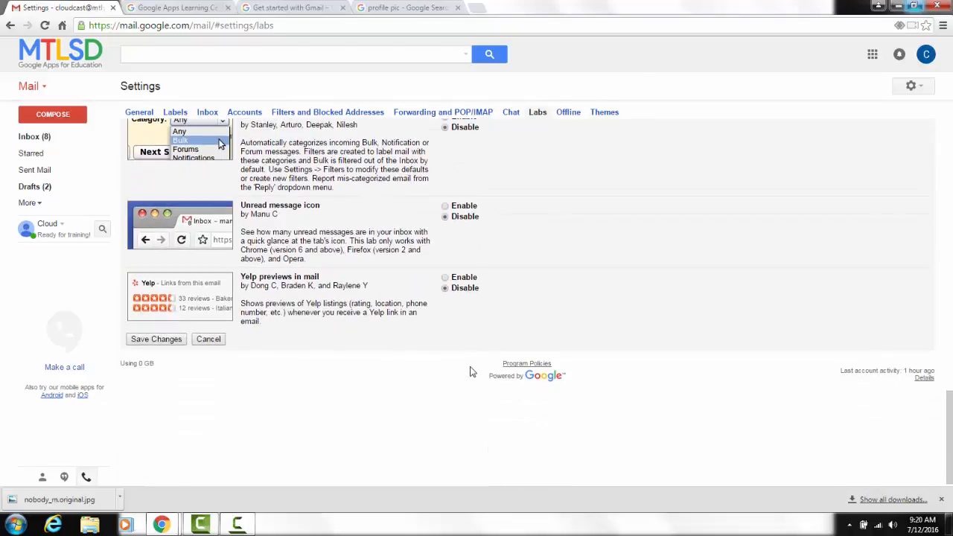
pyautogui.click(168, 341)
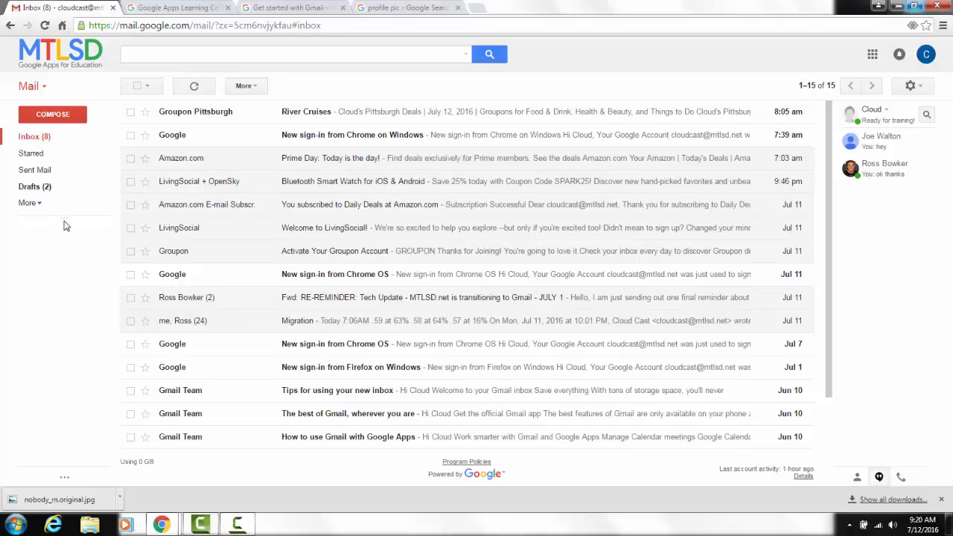
# Return to the Get started with Gmail guide and read its Compose a new email section.
pyautogui.moveTo(61, 235); pyautogui.dragTo(64, 263)
pyautogui.click(280, 8)
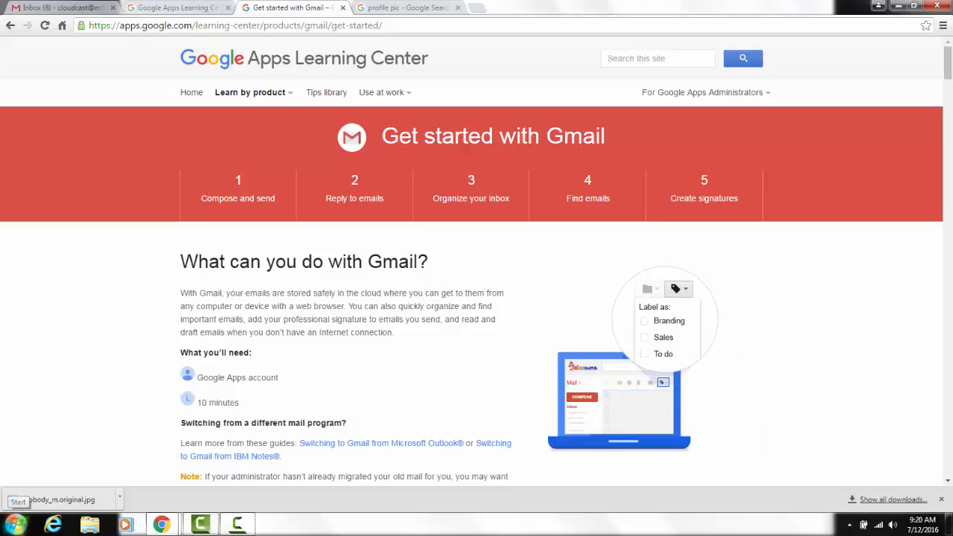
pyautogui.scroll(-5, 109, 352)
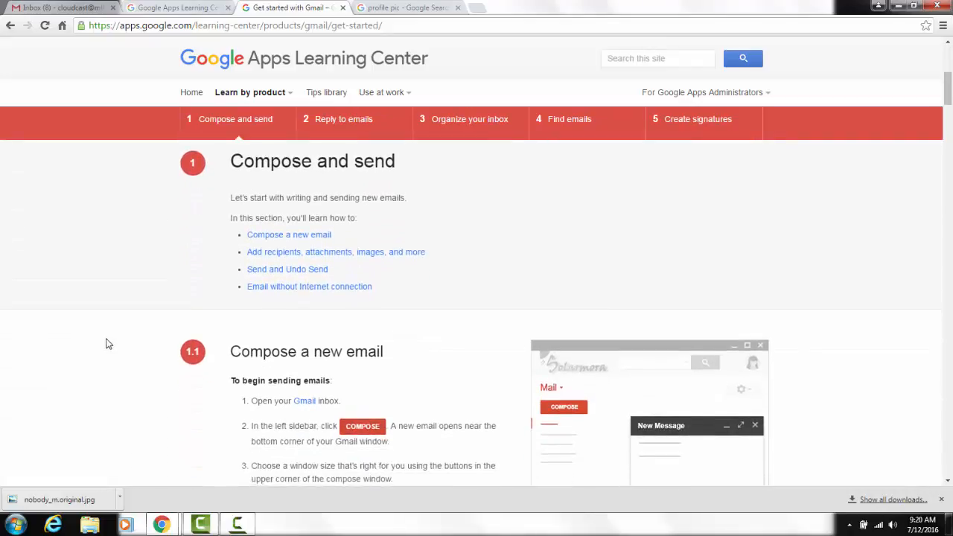
pyautogui.scroll(-3, 104, 341)
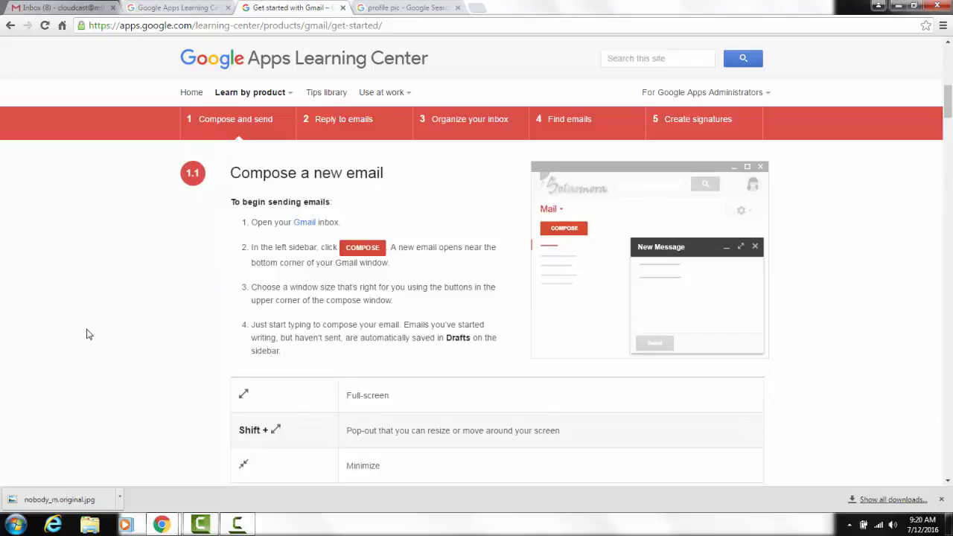
# Start a new email in Gmail and add the first contact suggested for "ro" as the recipient.
pyautogui.click(46, 8)
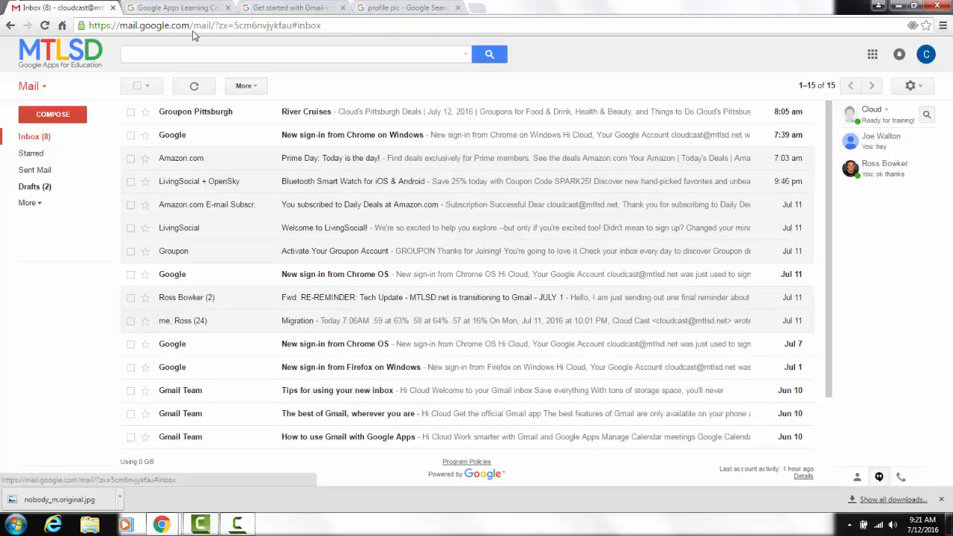
pyautogui.click(65, 117)
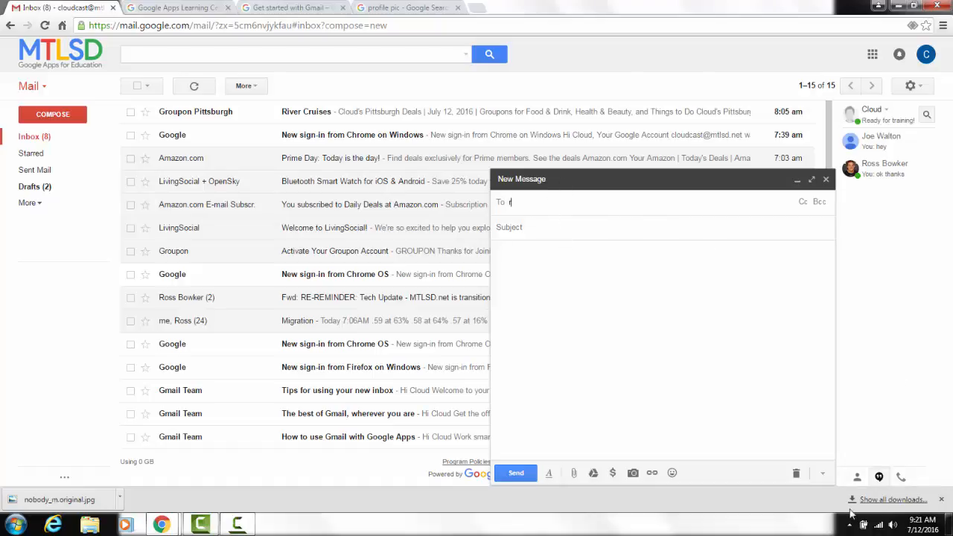
pyautogui.write('o')
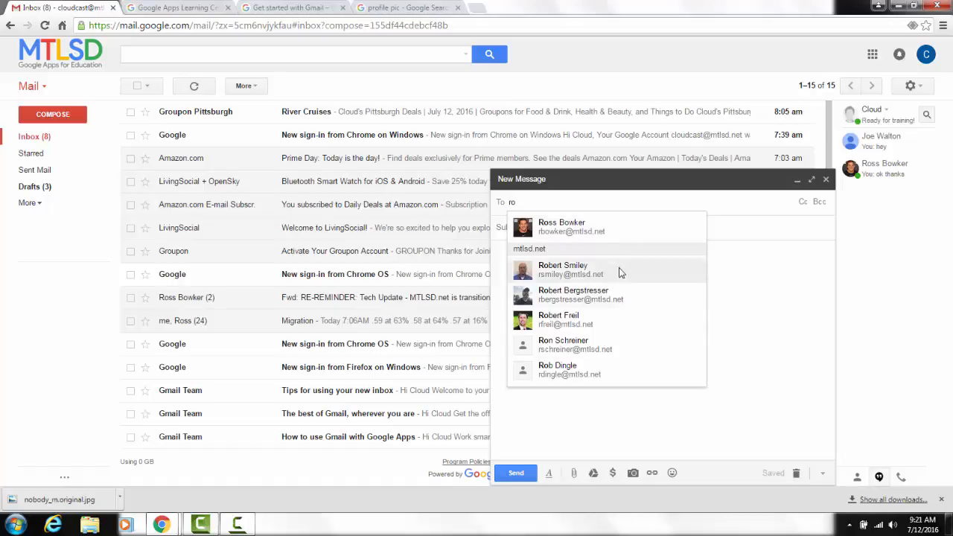
pyautogui.click(596, 226)
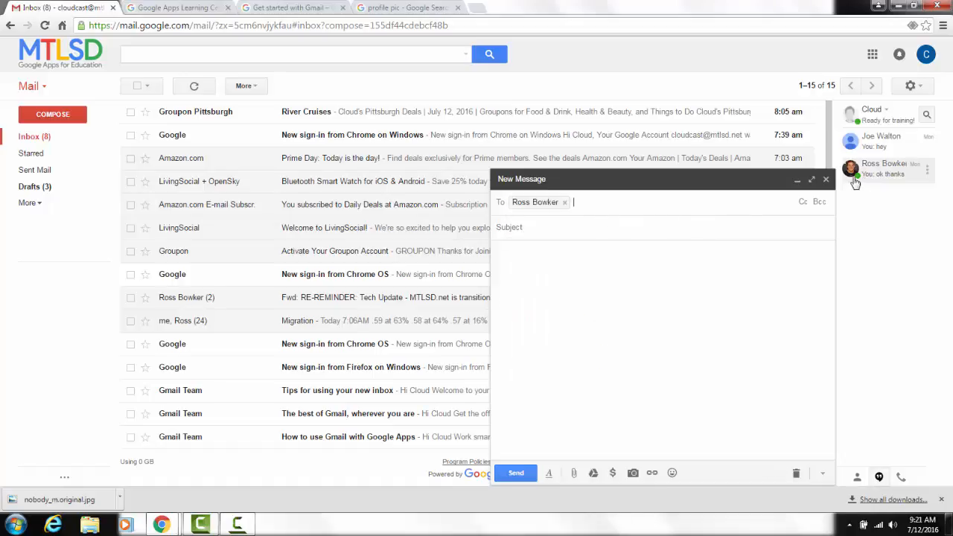
# Show the Cc and Bcc fields and add the third contact suggested for "christopher" as a Bcc recipient.
pyautogui.click(804, 203)
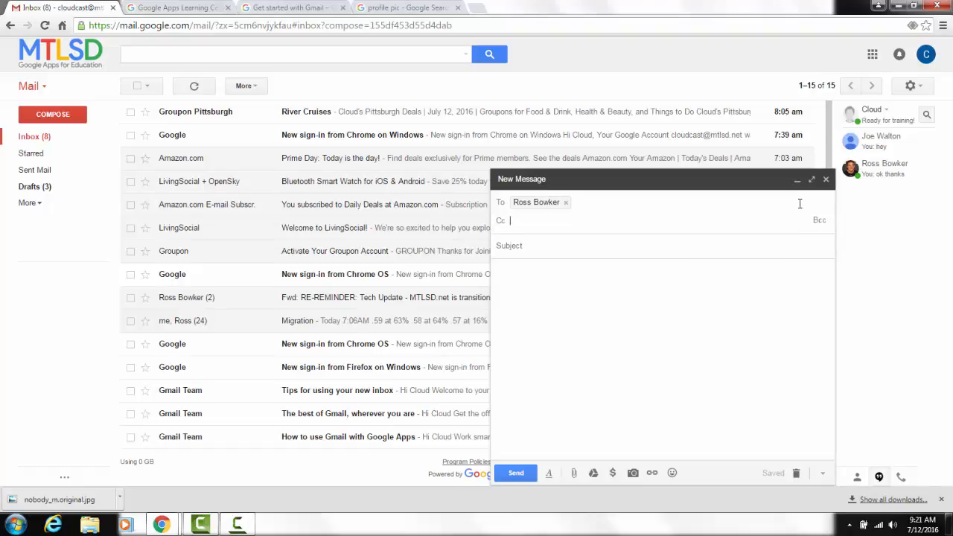
pyautogui.click(819, 223)
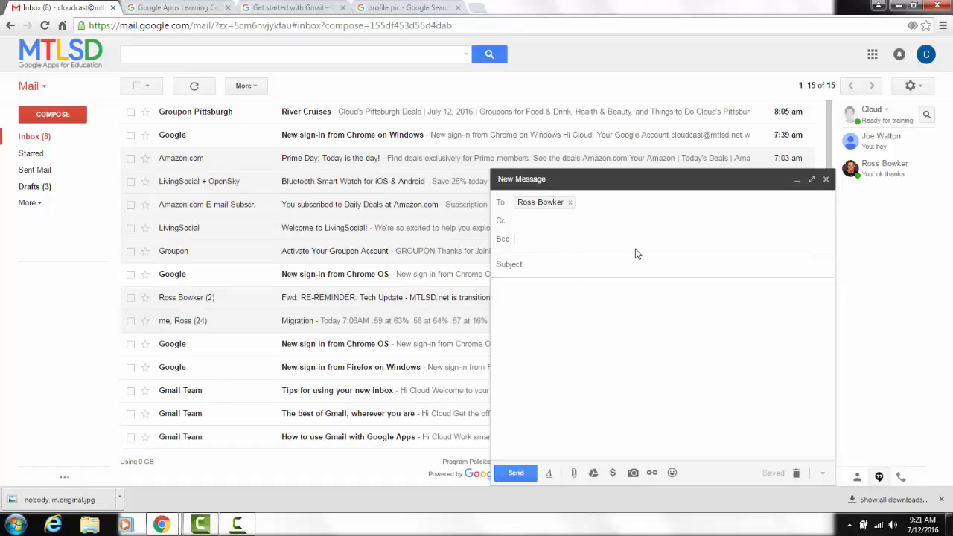
pyautogui.write('chr')
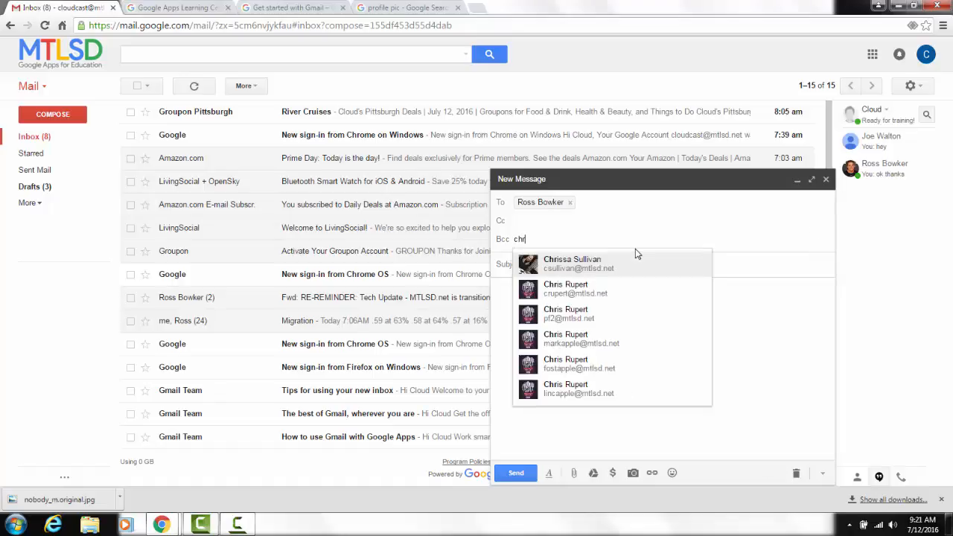
pyautogui.write('istopher')
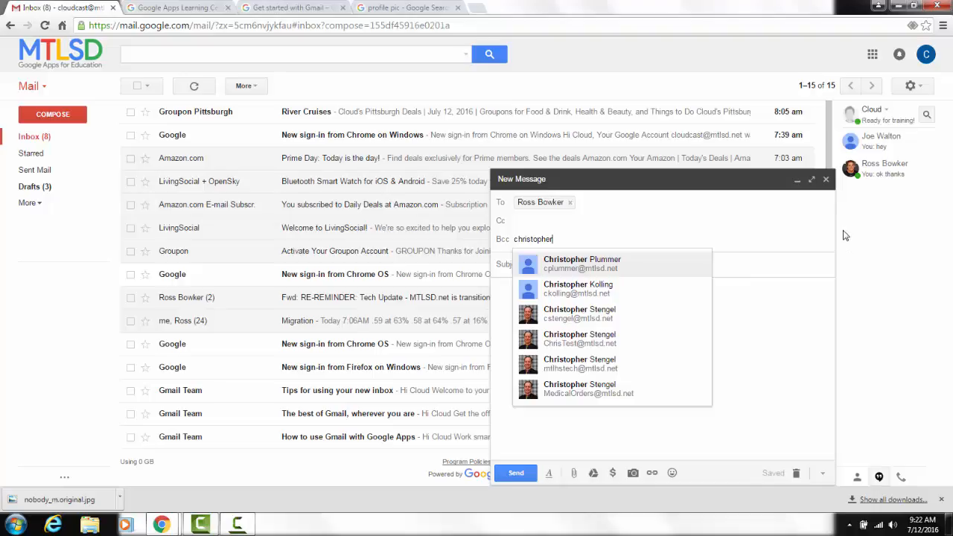
pyautogui.click(589, 319)
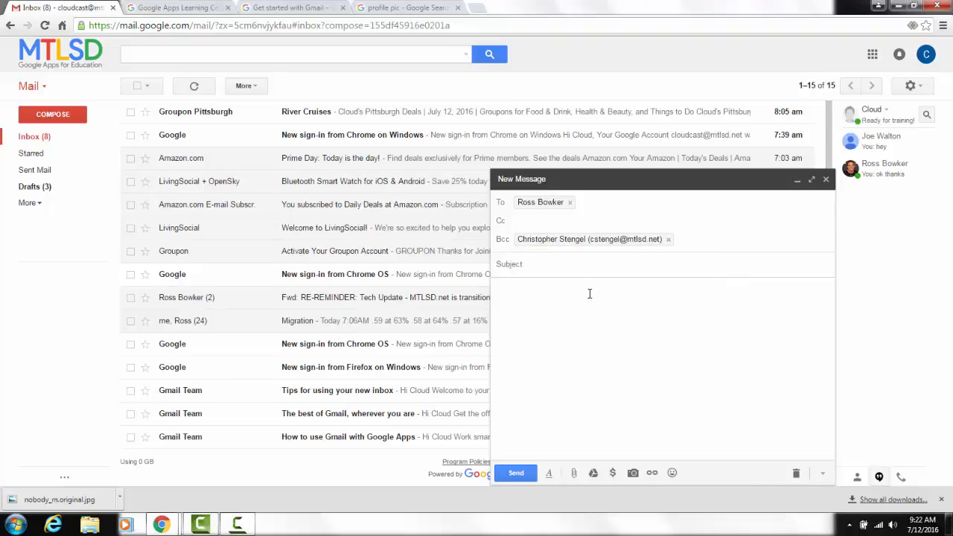
# Enter "demo" as the subject and "This is where the text goes" as the message body.
pyautogui.click(532, 262)
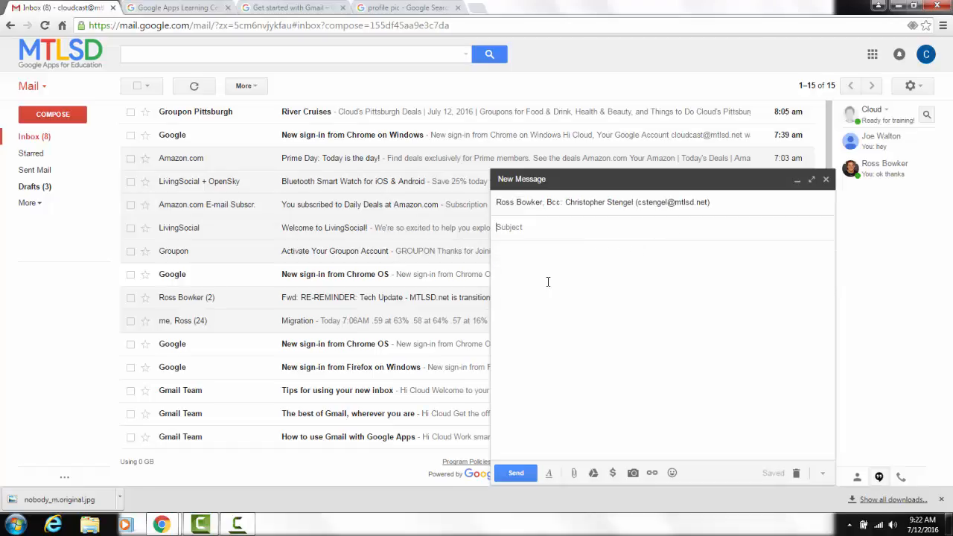
pyautogui.write('demo')
pyautogui.click(547, 282)
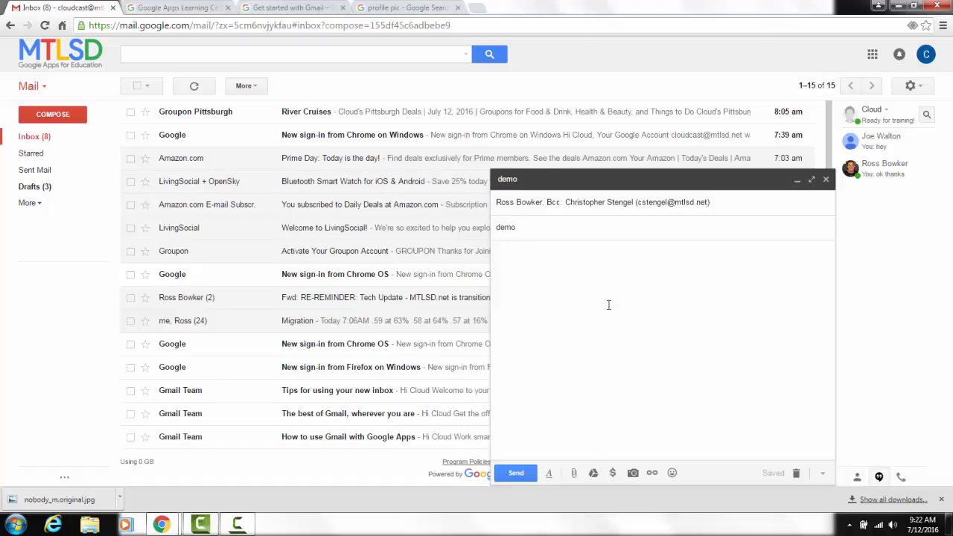
pyautogui.write('This is where the text goes')
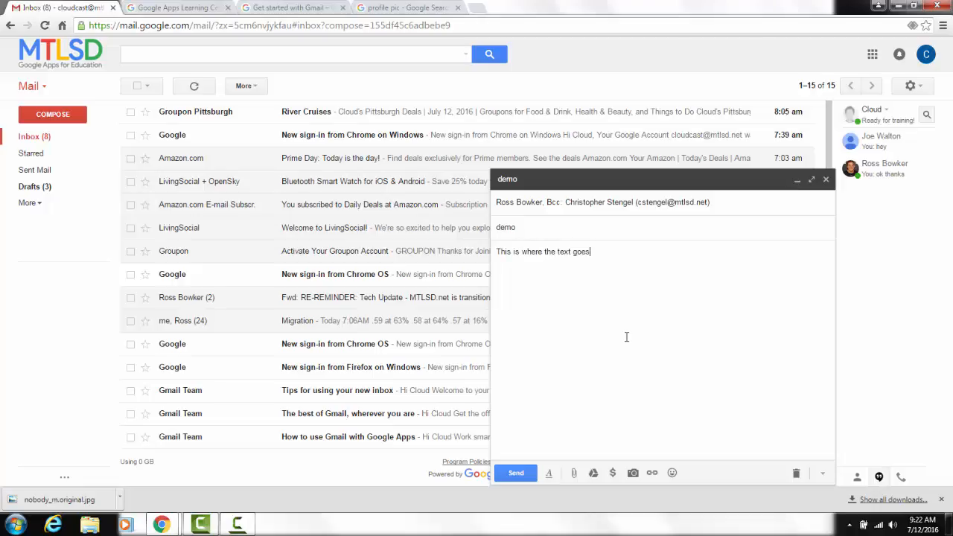
# Select the whole body line, set its font to Tahoma and make its text size much larger.
pyautogui.doubleClick(571, 253)
pyautogui.tripleClick(570, 254)
pyautogui.click(552, 478)
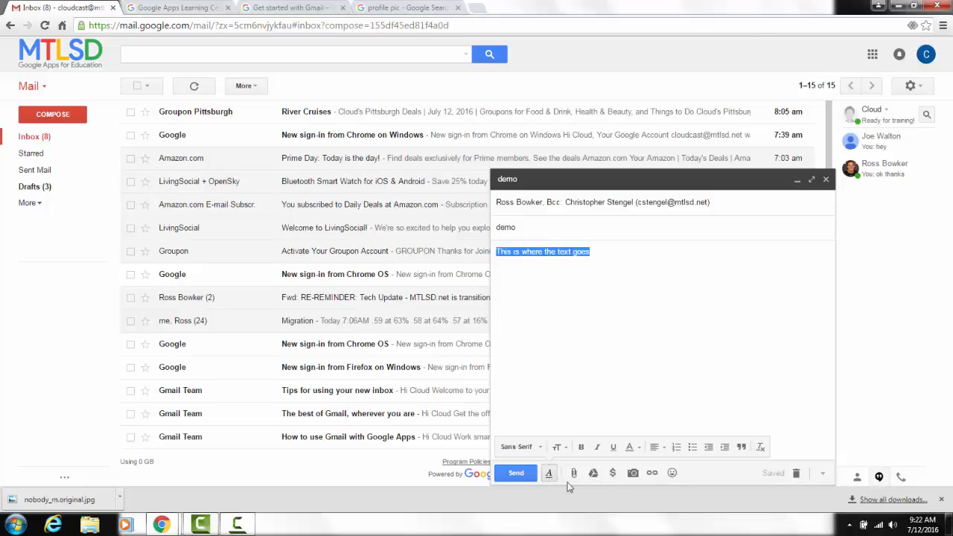
pyautogui.click(552, 475)
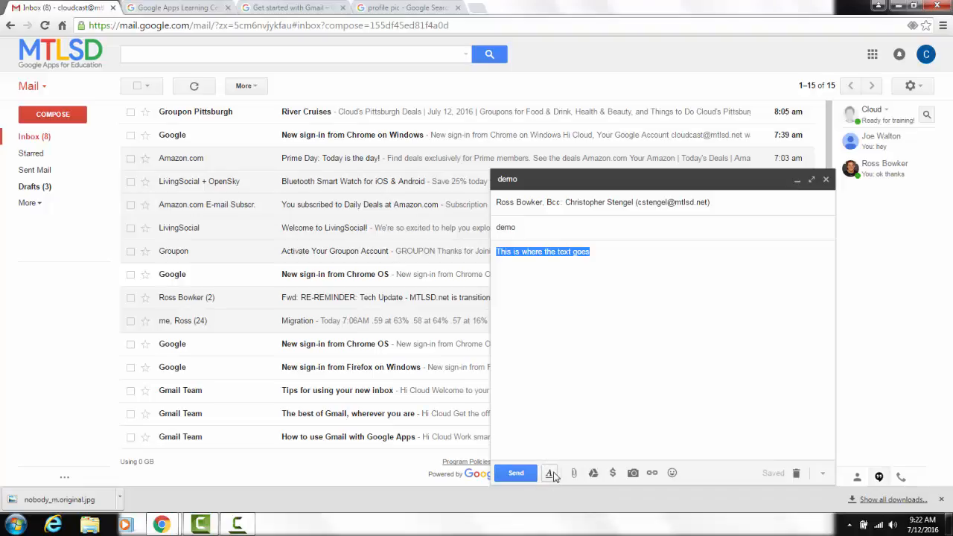
pyautogui.click(551, 475)
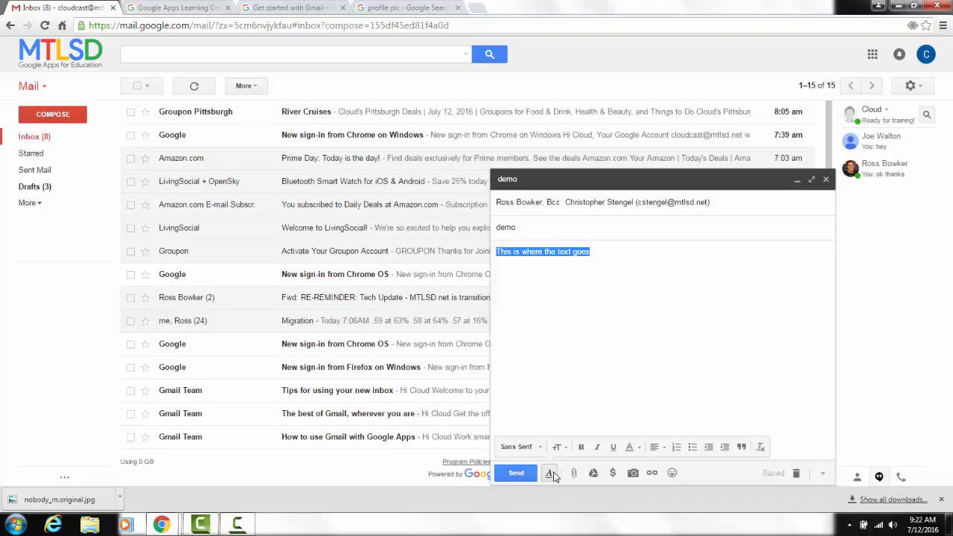
pyautogui.click(529, 452)
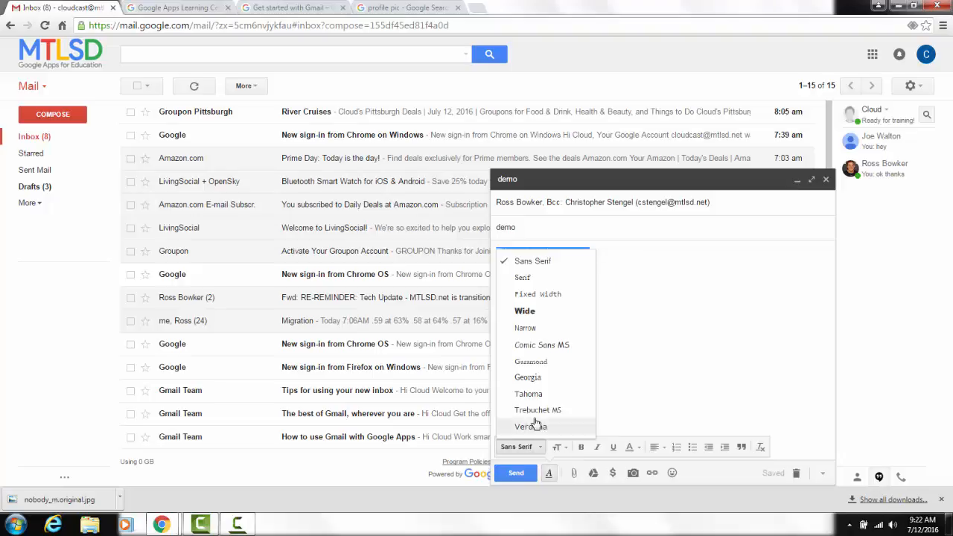
pyautogui.click(540, 395)
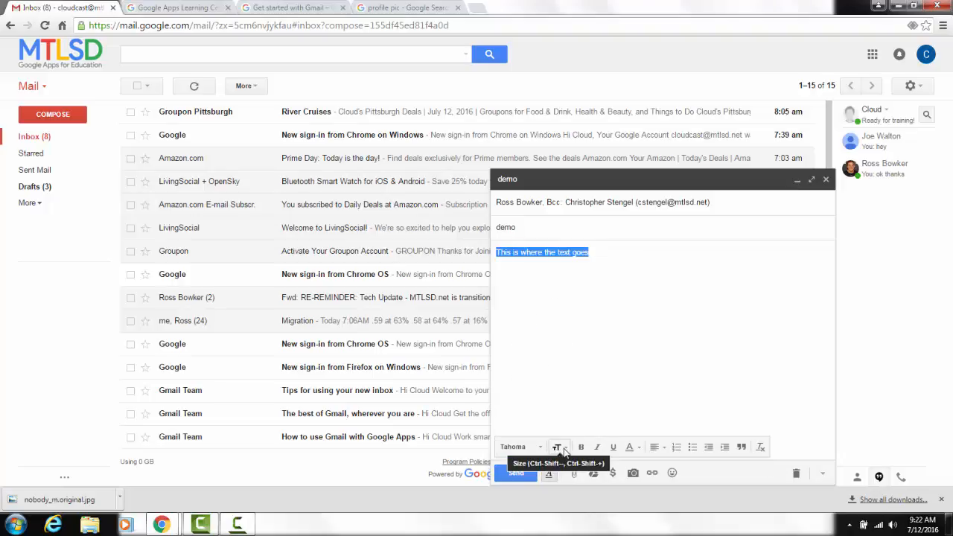
pyautogui.click(564, 448)
pyautogui.click(569, 422)
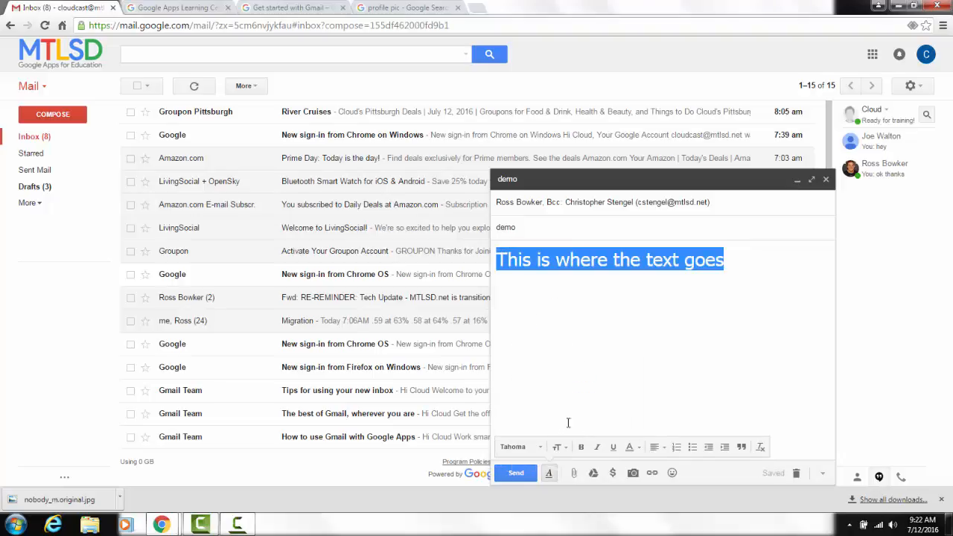
# Make the selected body text bold, italic and underlined, and color it dark red.
pyautogui.click(582, 447)
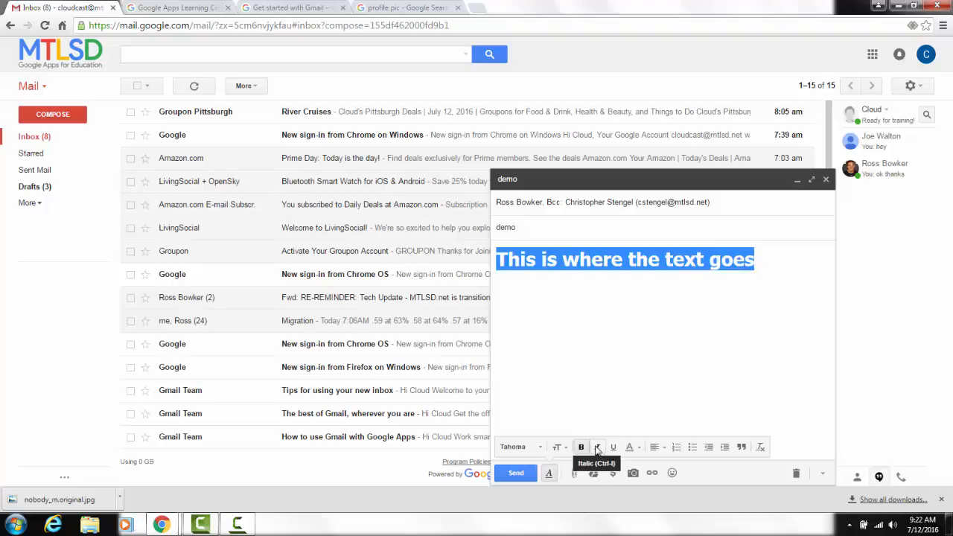
pyautogui.click(597, 448)
pyautogui.click(613, 448)
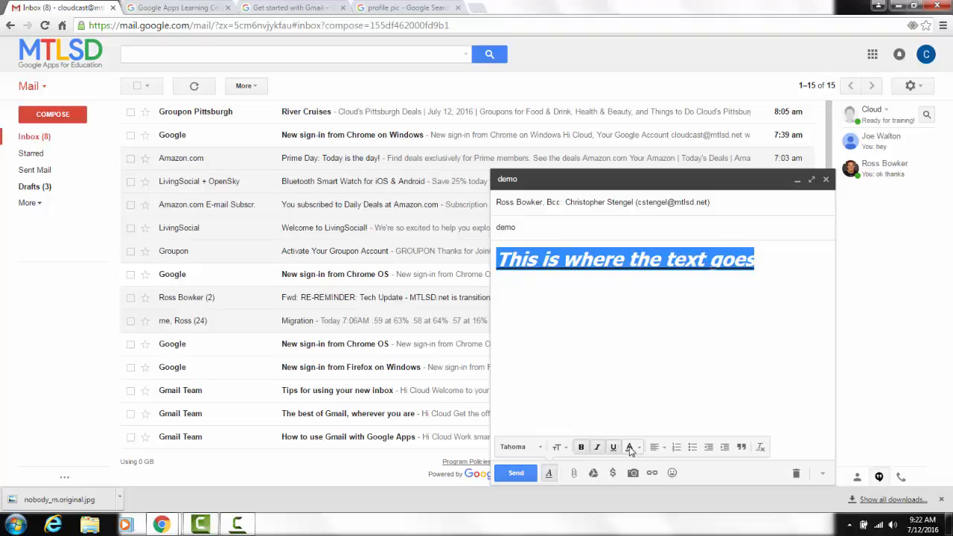
pyautogui.click(629, 447)
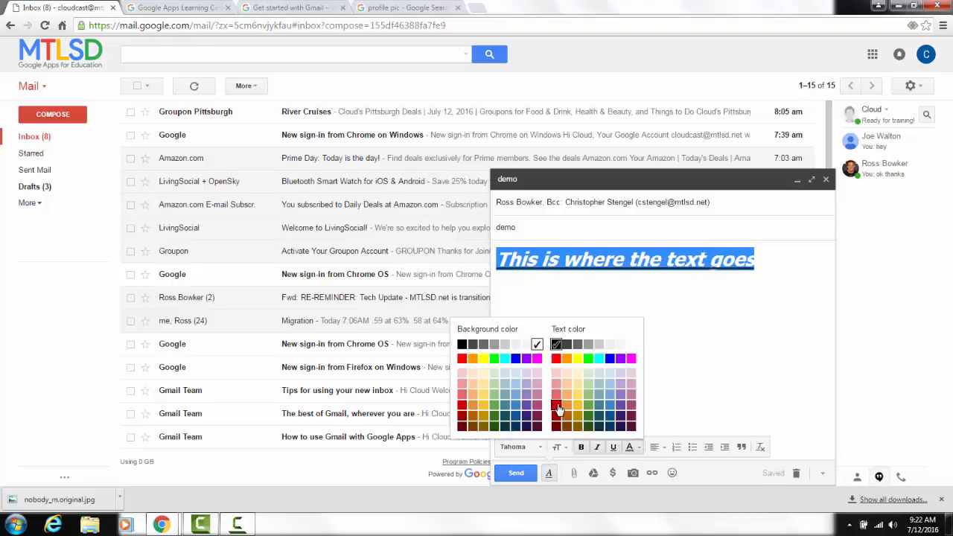
pyautogui.click(557, 407)
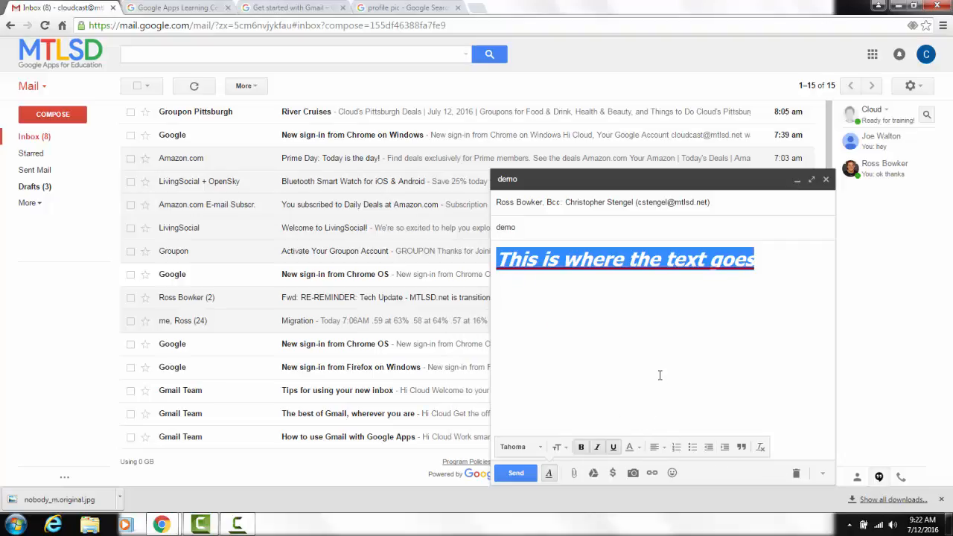
pyautogui.click(660, 375)
# Center the body line and make it a list, trying numbering first and settling on bullets.
pyautogui.click(658, 447)
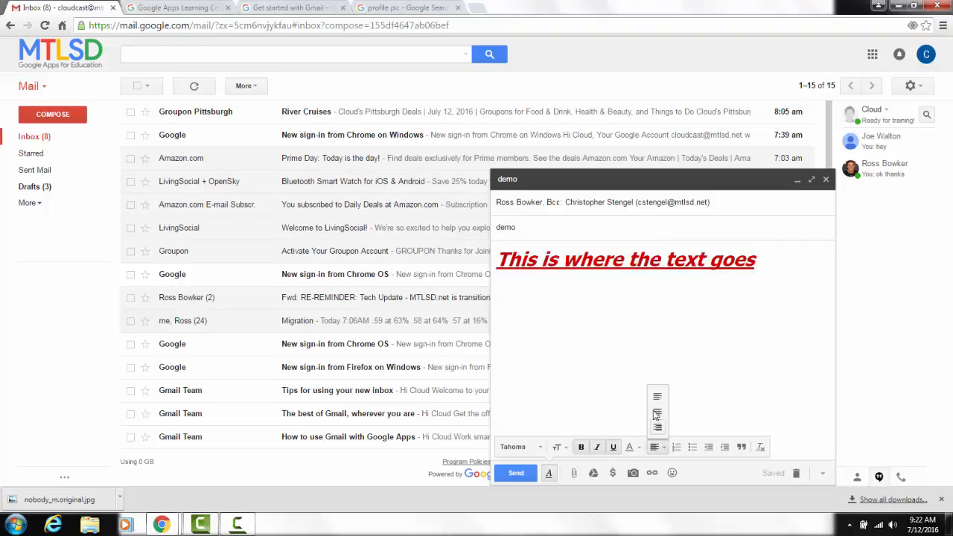
pyautogui.click(656, 414)
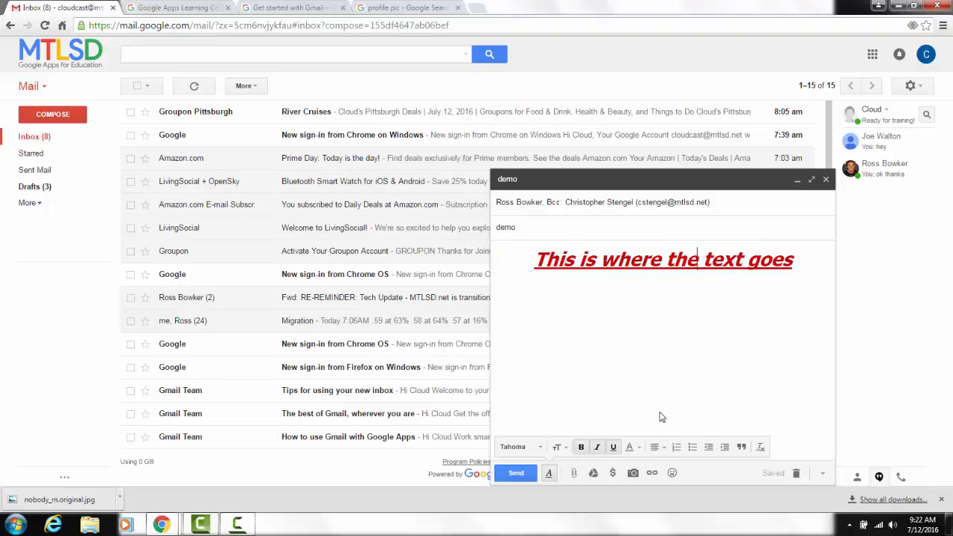
pyautogui.click(676, 448)
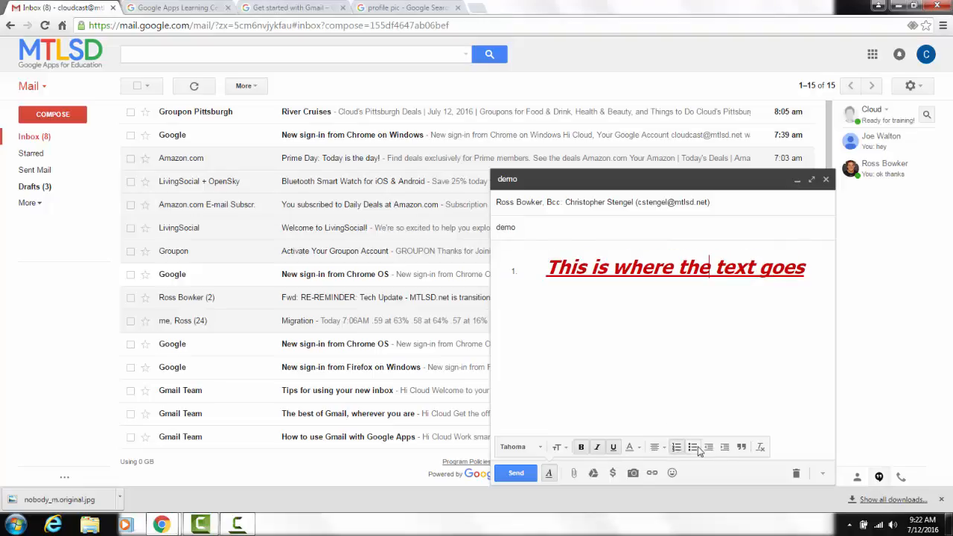
pyautogui.click(696, 448)
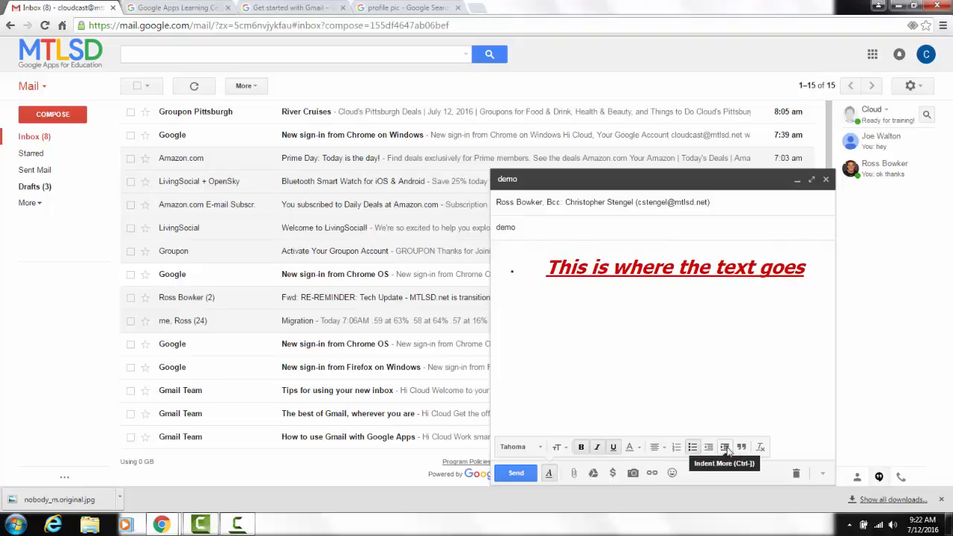
# Indent the bulleted line more, indent it less again, and format it as a quote.
pyautogui.click(727, 451)
pyautogui.click(706, 449)
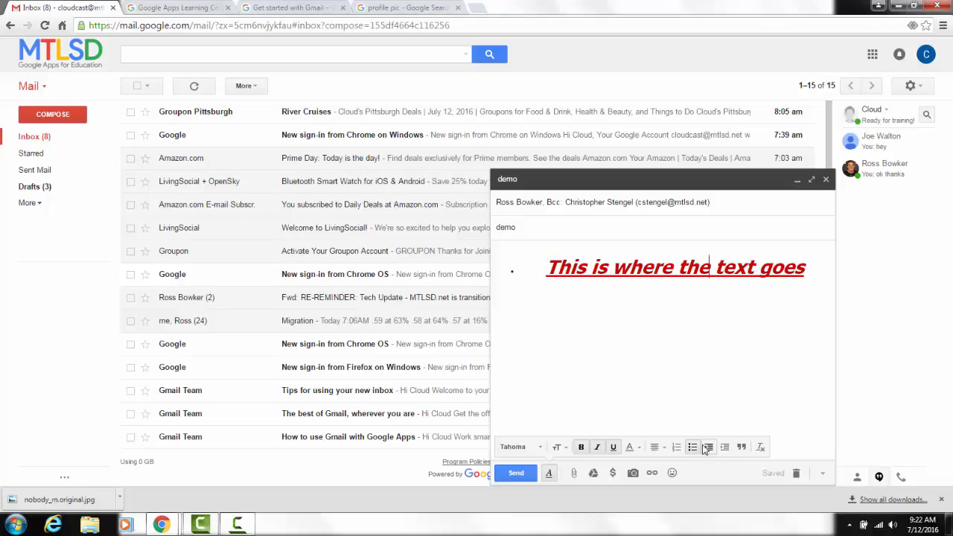
pyautogui.click(743, 451)
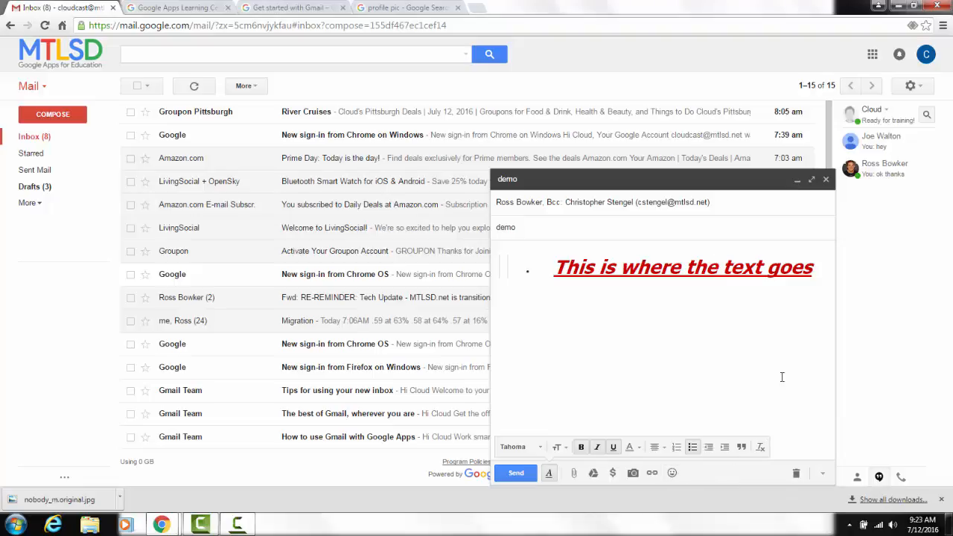
# Attach the image file nobody_m.original.jpg from the computer to the message.
pyautogui.click(573, 476)
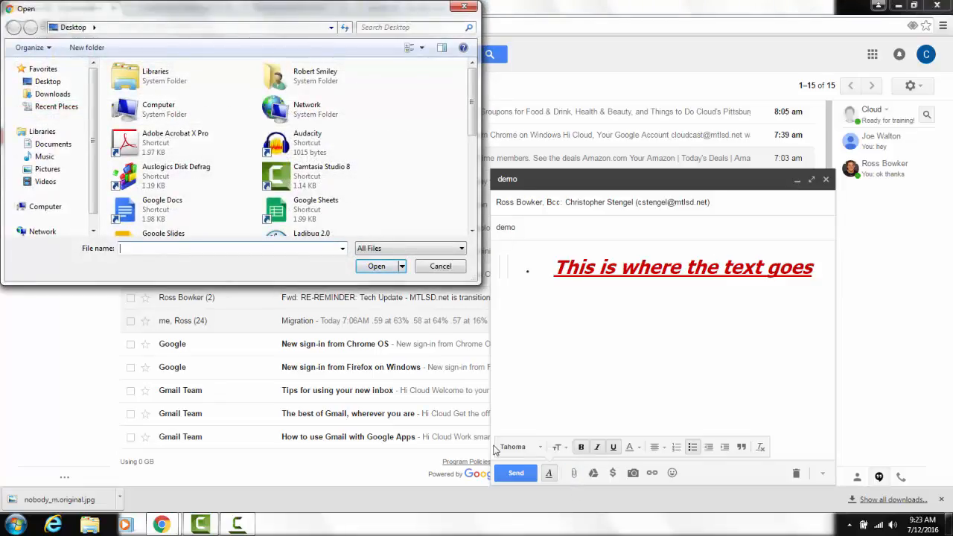
pyautogui.moveTo(472, 112); pyautogui.dragTo(458, 219)
pyautogui.doubleClick(373, 223)
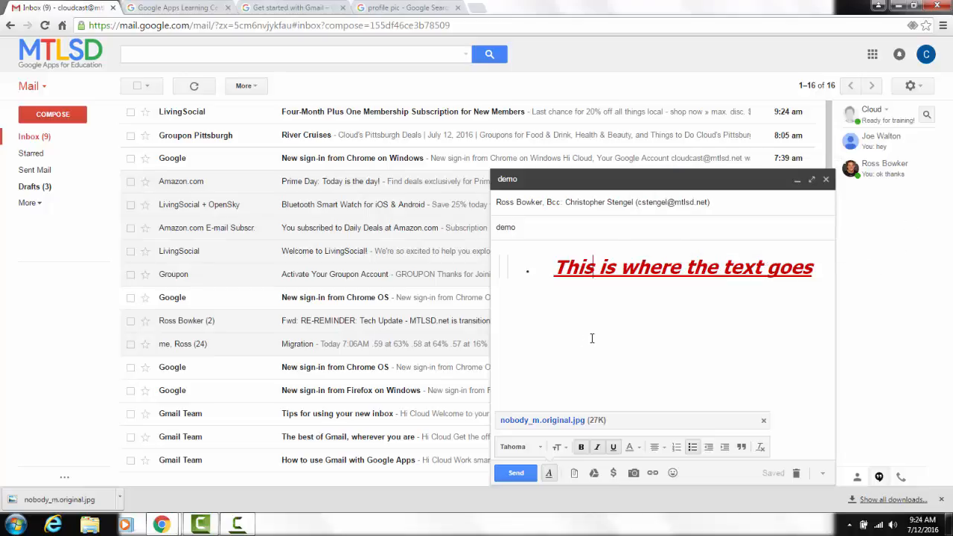
# Minimize and restore the demo message, and insert the Getting started PDF from My Drive as a Drive link.
pyautogui.click(588, 180)
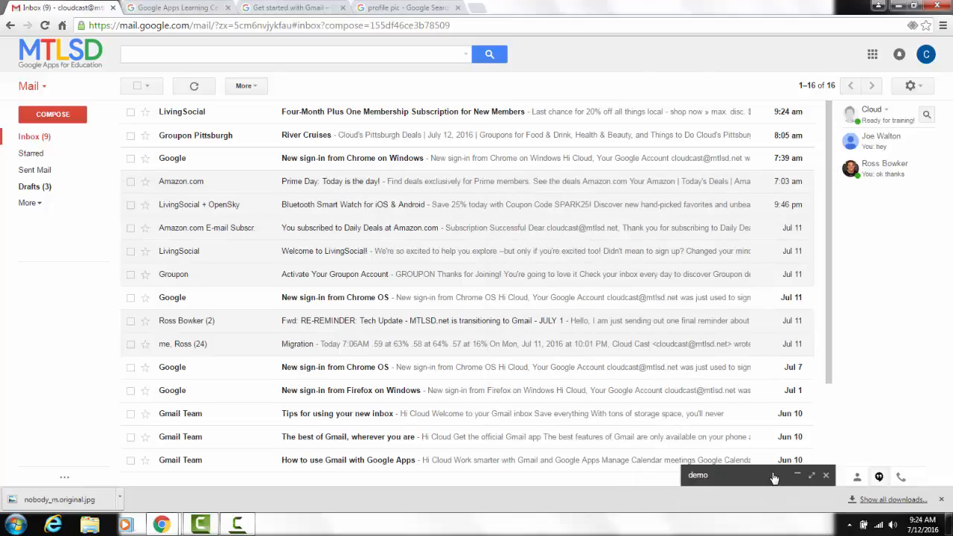
pyautogui.click(727, 477)
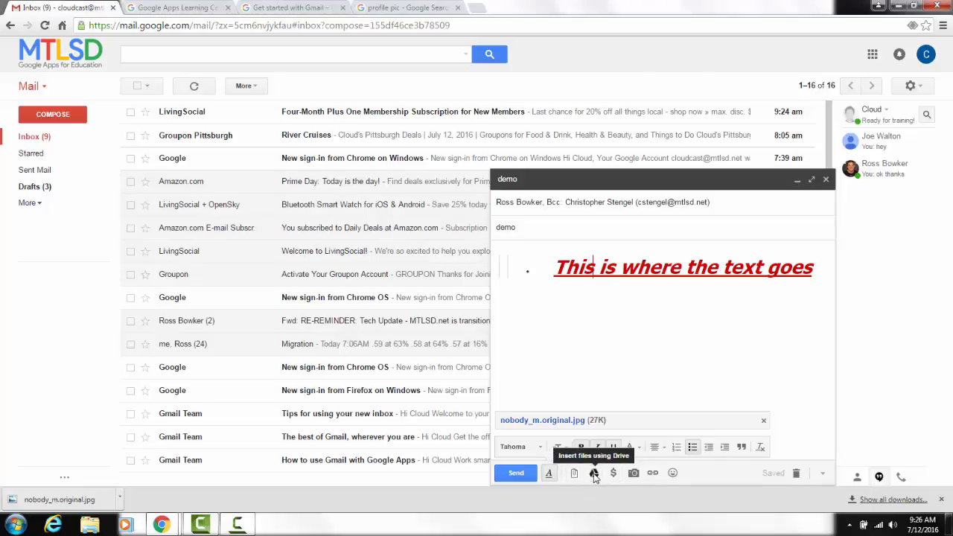
pyautogui.click(594, 474)
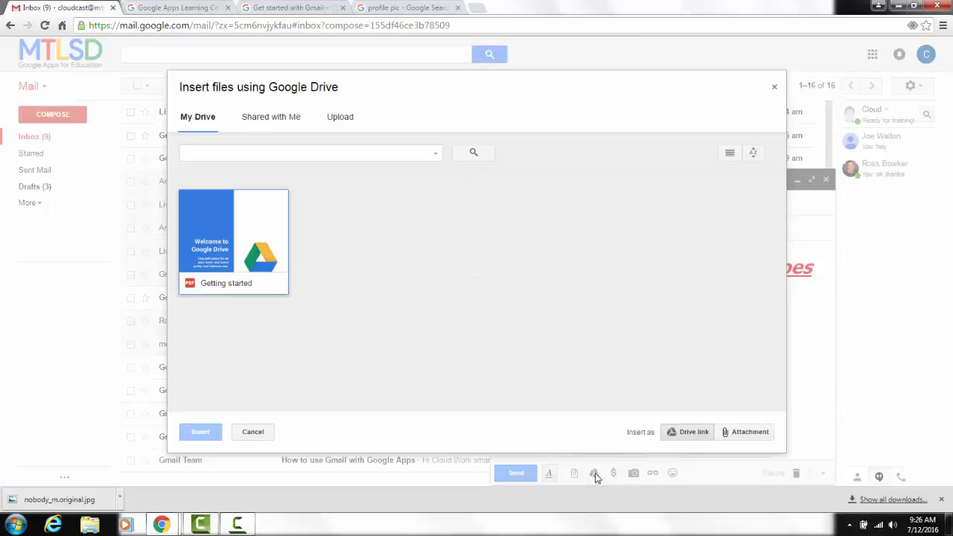
pyautogui.doubleClick(234, 253)
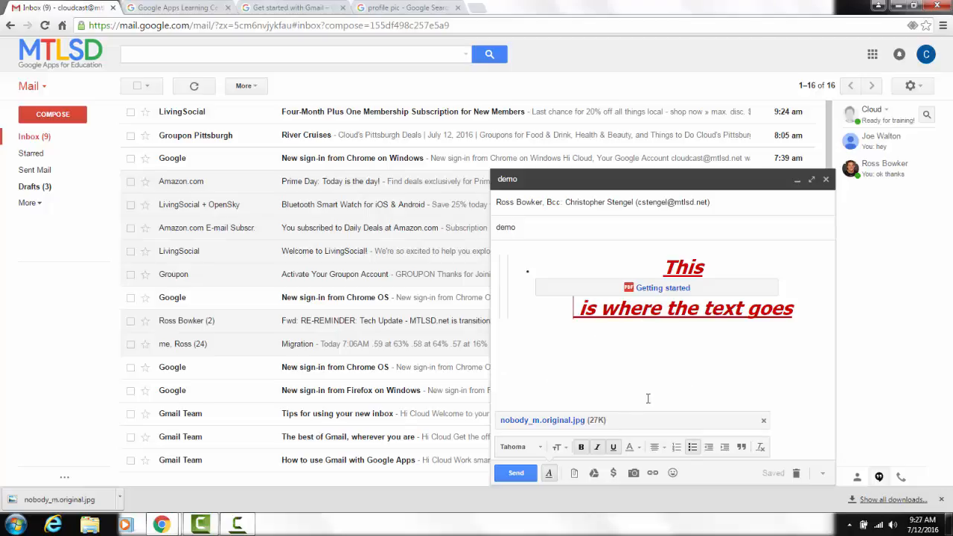
# Try the Send and request money option, dismiss it, and open the photo upload dialog for the message.
pyautogui.click(612, 475)
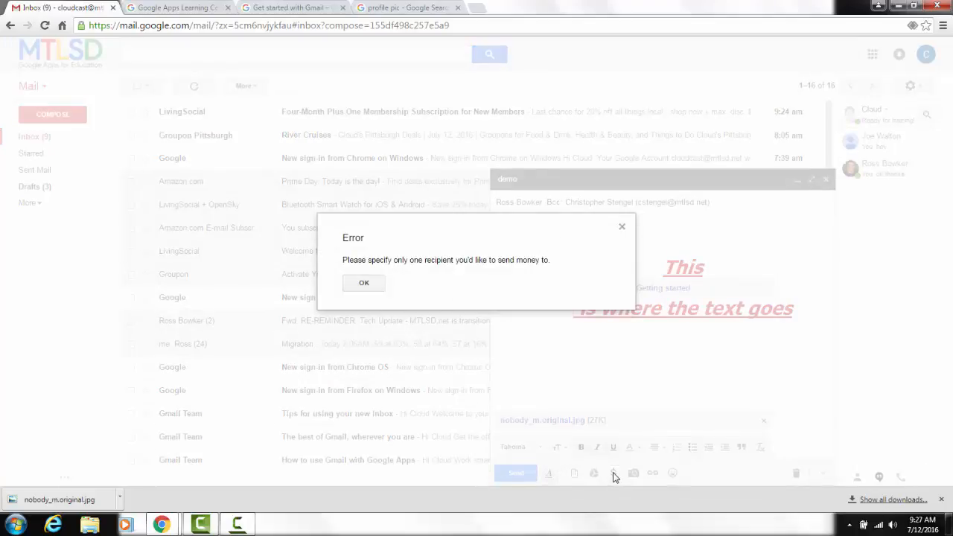
pyautogui.click(365, 284)
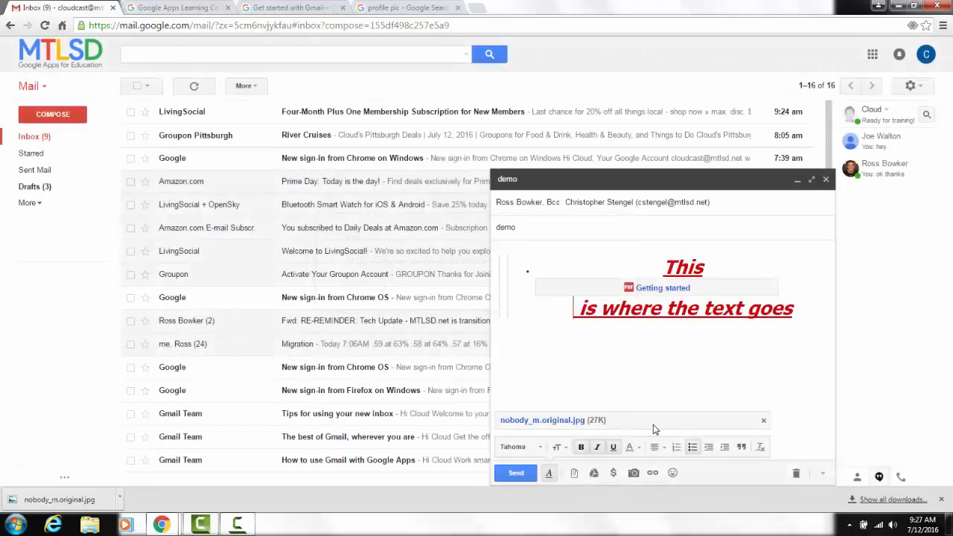
pyautogui.click(634, 474)
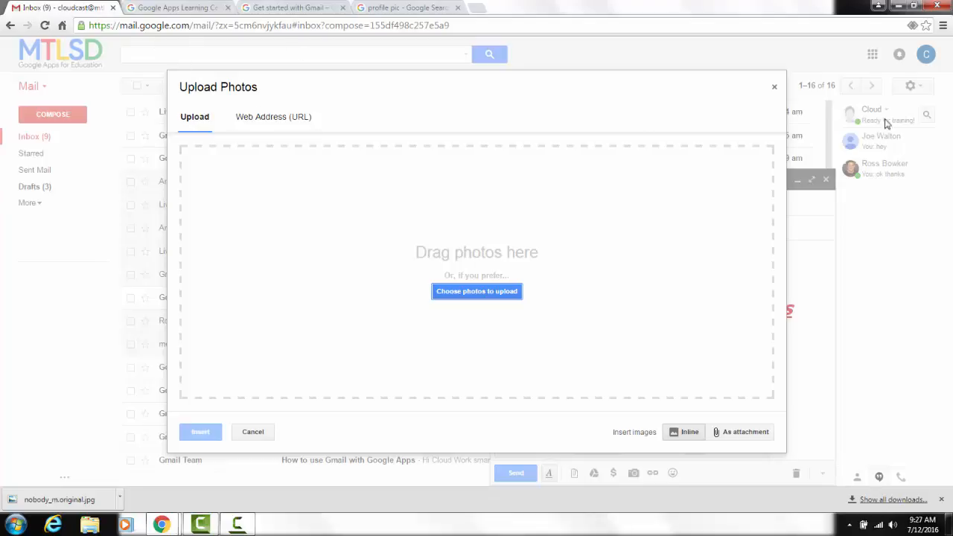
# Switch to the Tuesday overview presentation in Google Slides and exit its full-screen slideshow.
pyautogui.click(915, 6)
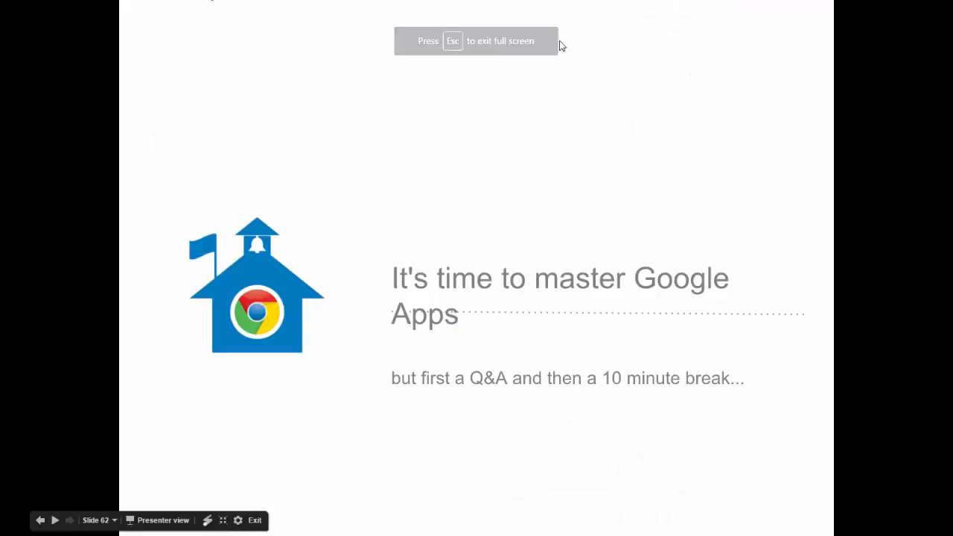
pyautogui.press('Escape')
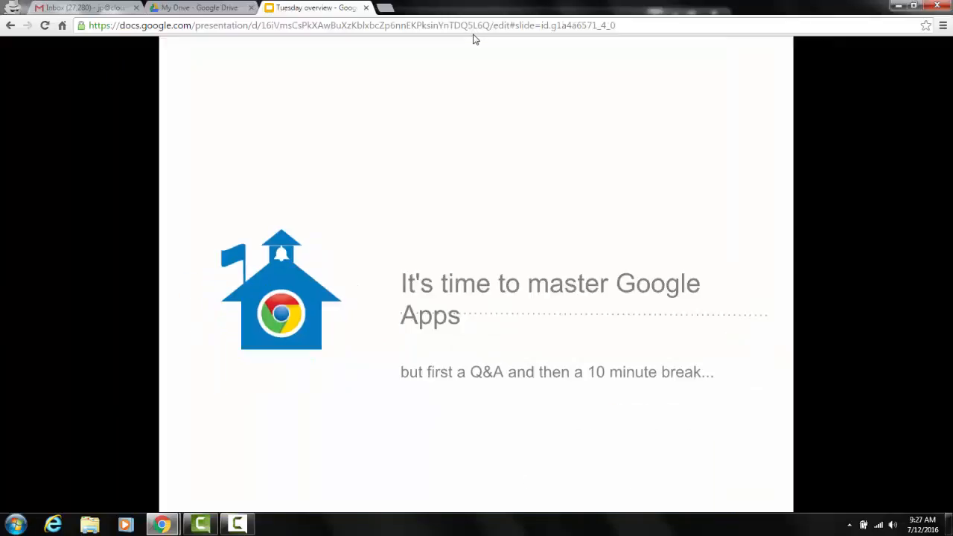
# Minimize the presentation window, move the Gmail window aside, and insert nobody_m.original.jpg from the desktop inline into the message.
pyautogui.click(915, 6)
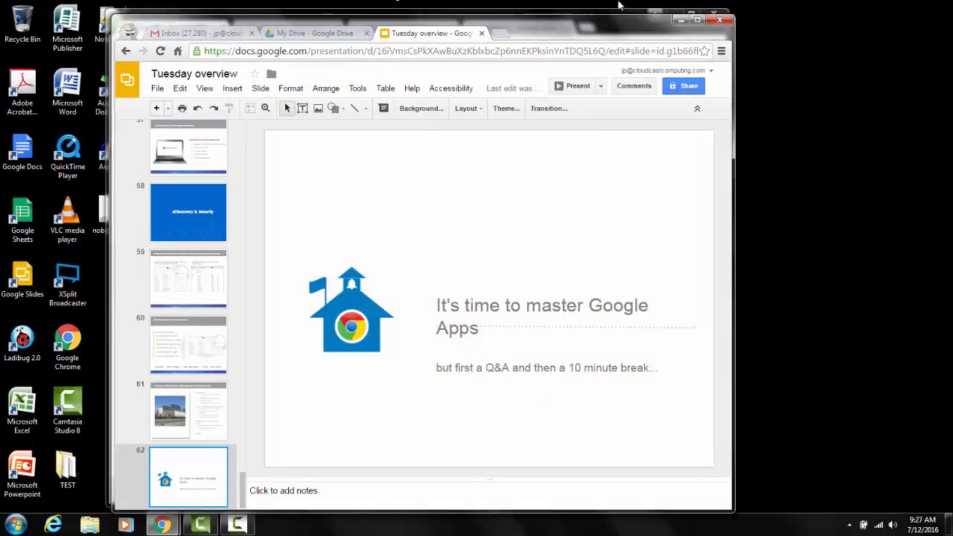
pyautogui.click(680, 20)
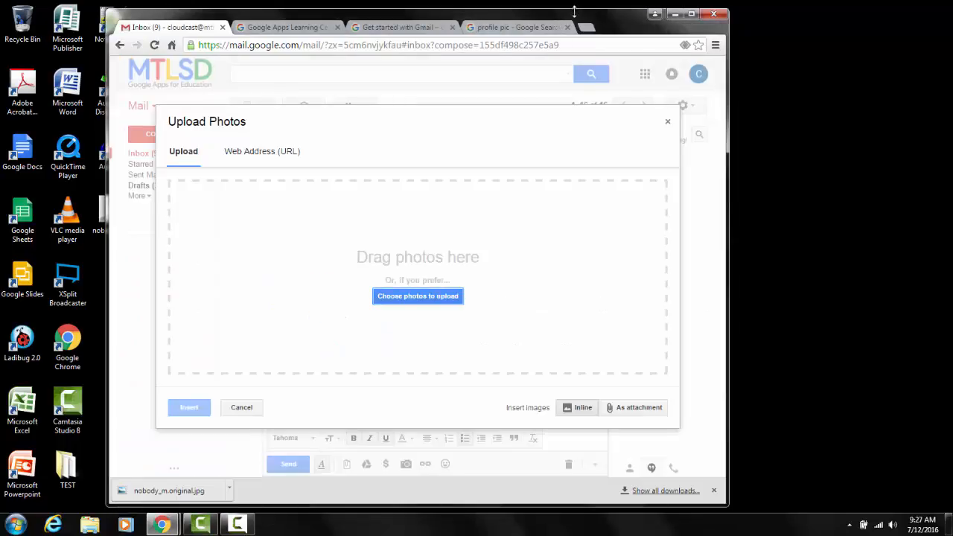
pyautogui.moveTo(574, 11); pyautogui.dragTo(703, 12)
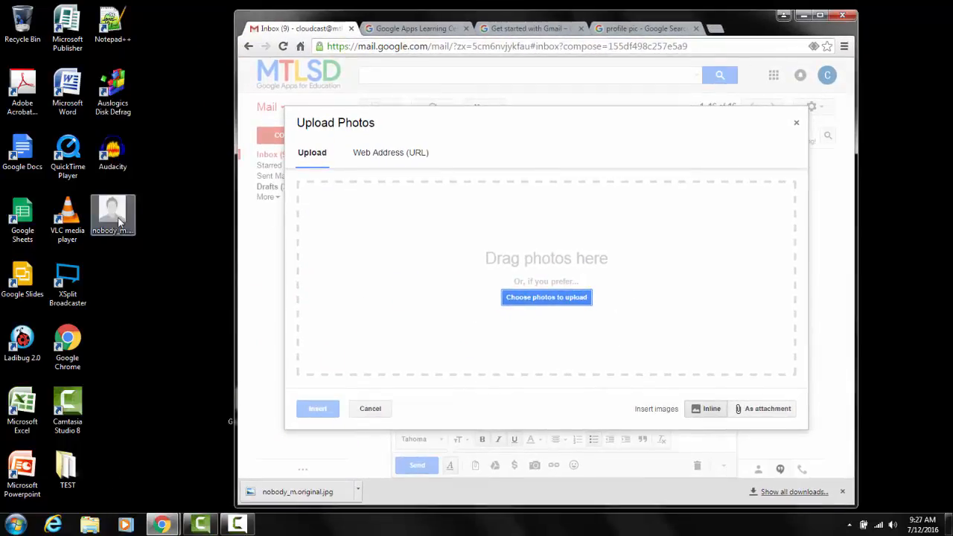
pyautogui.moveTo(119, 222); pyautogui.dragTo(492, 251)
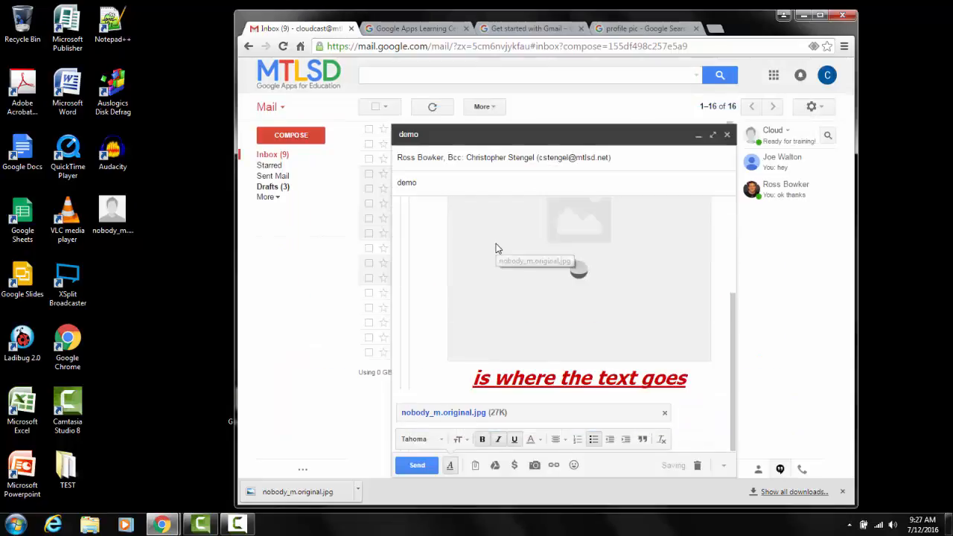
pyautogui.click(535, 467)
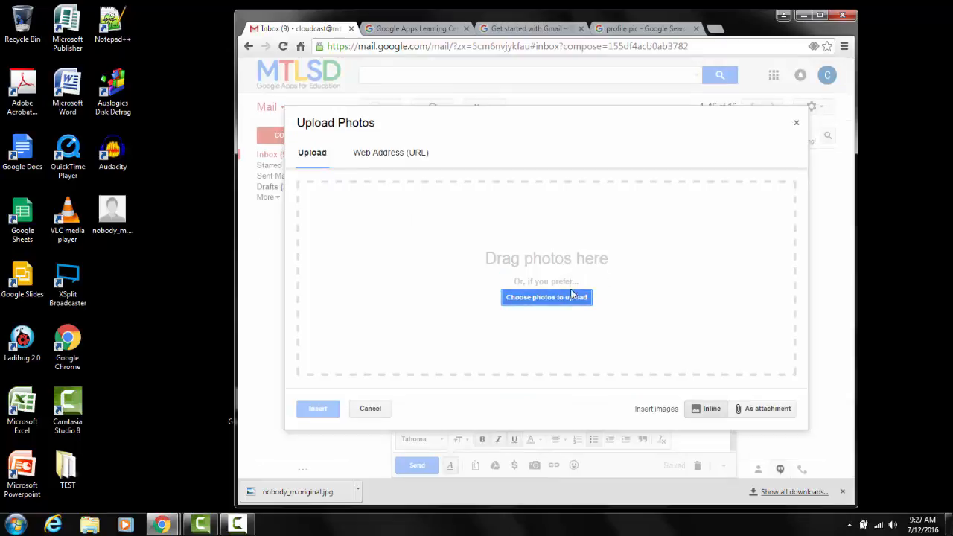
pyautogui.click(572, 296)
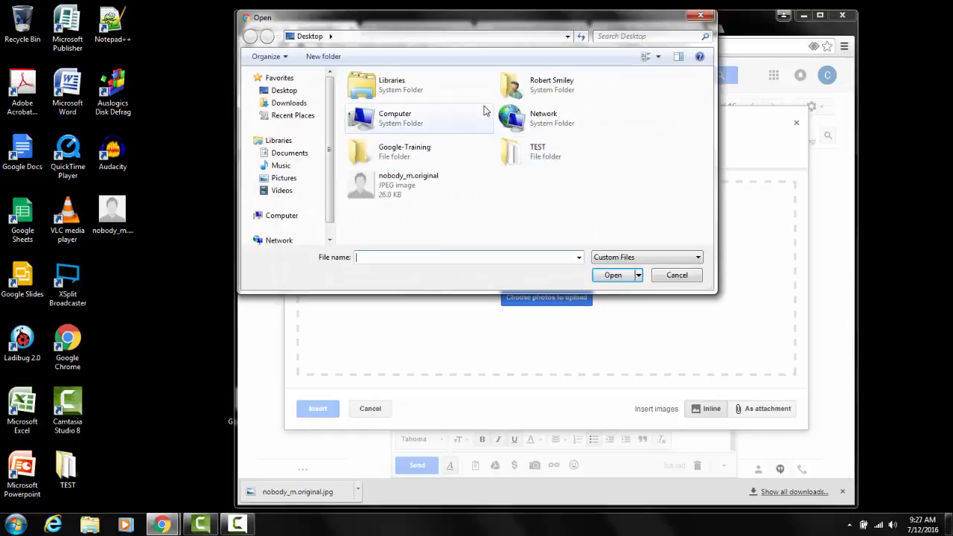
pyautogui.click(700, 18)
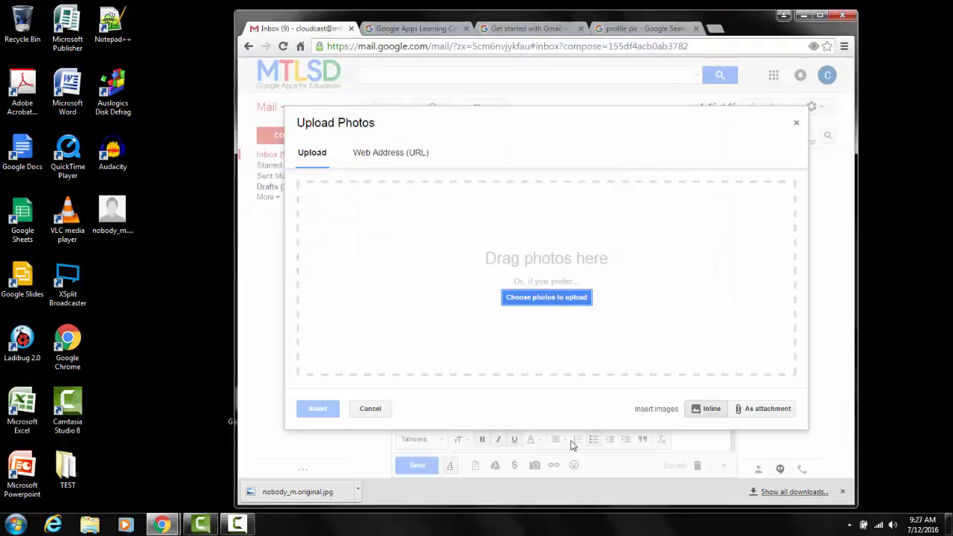
pyautogui.click(370, 409)
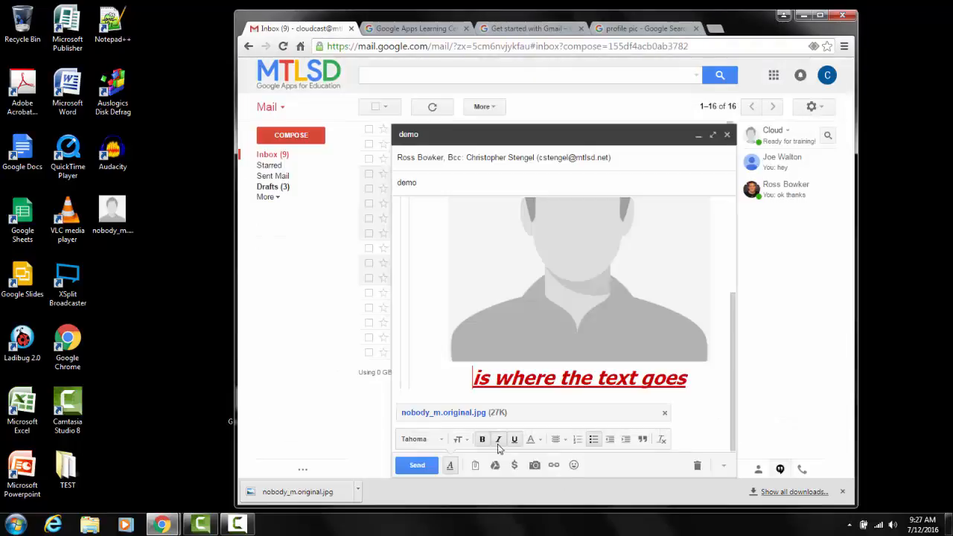
# Insert a web link to postgazette.com into the message body, using postgazette.com as the display text.
pyautogui.click(553, 465)
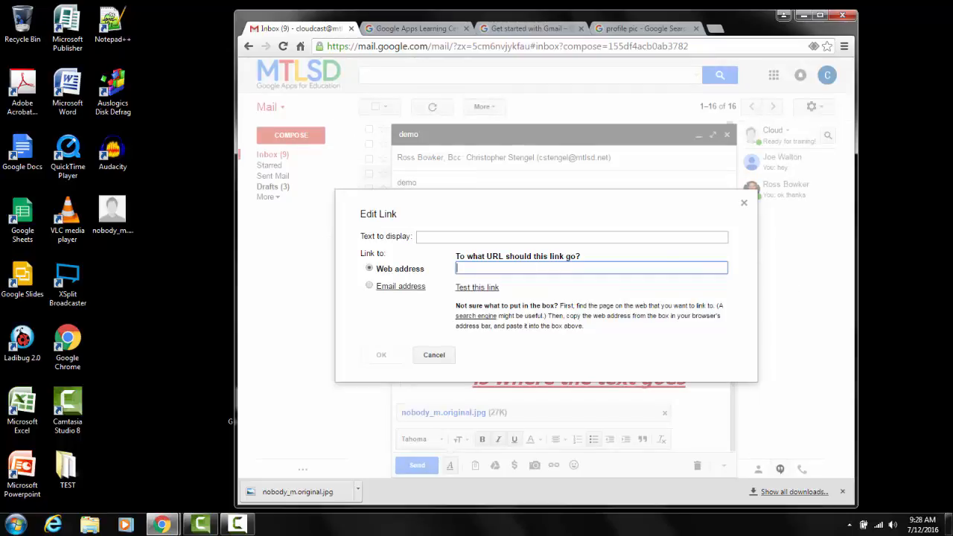
pyautogui.write('pos')
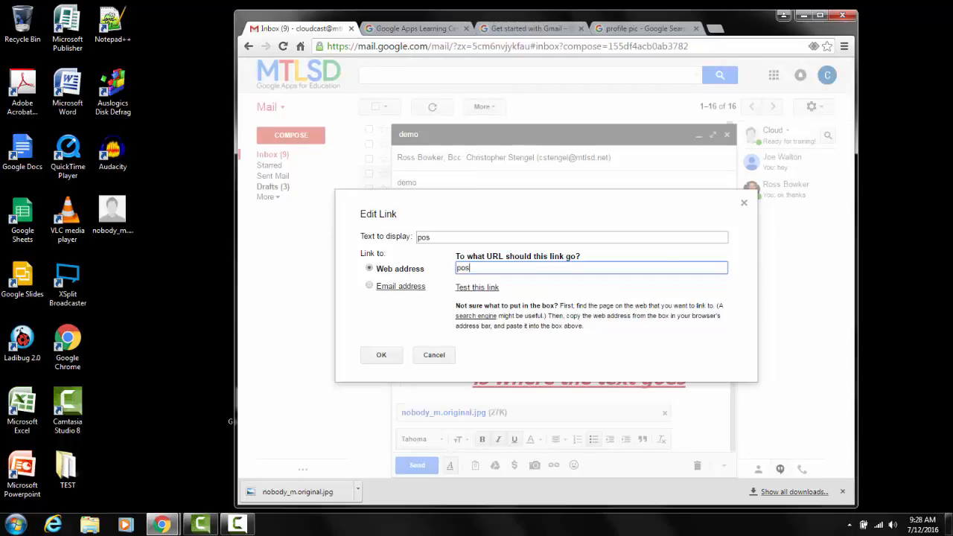
pyautogui.write('tgazette.com')
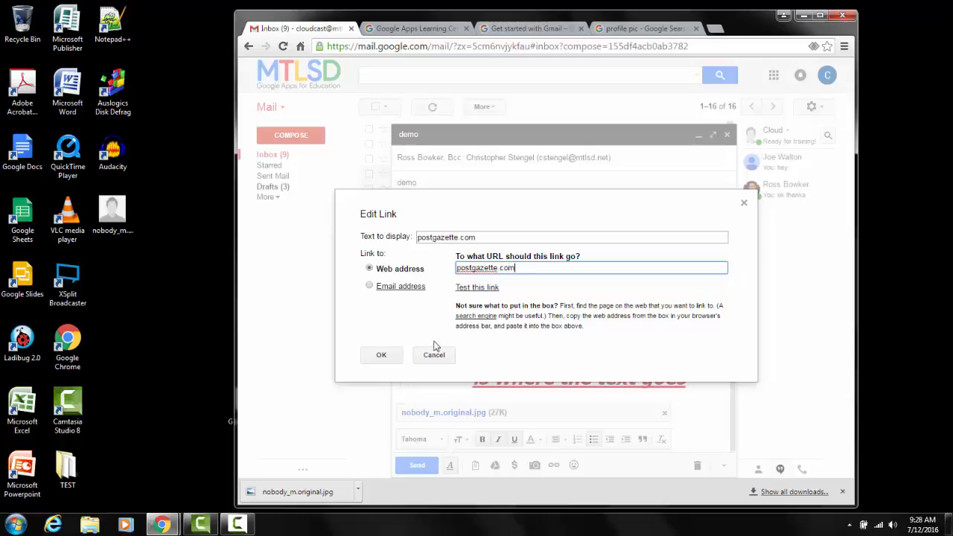
pyautogui.click(377, 359)
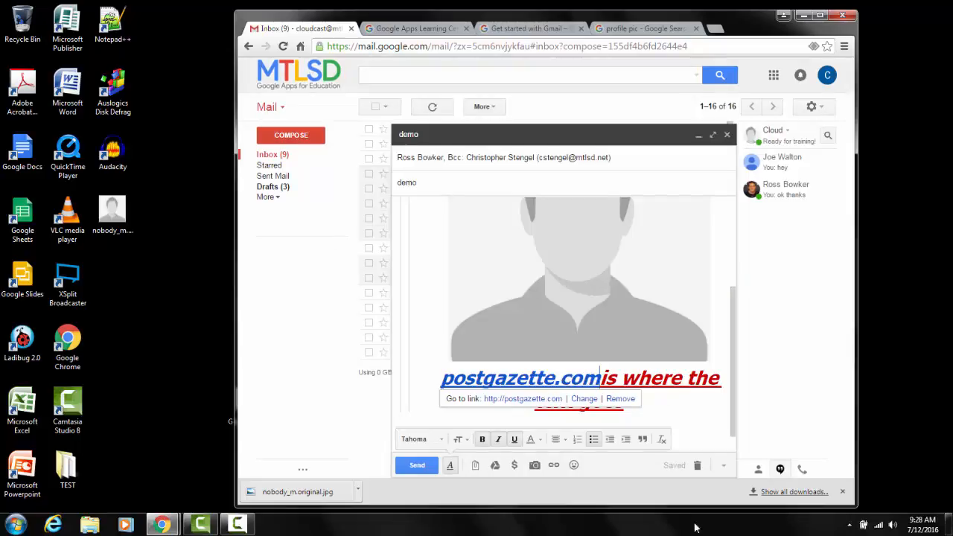
# Insert three laughing-face emojis after the postgazette.com link and bring back the text formatting options.
pyautogui.click(574, 465)
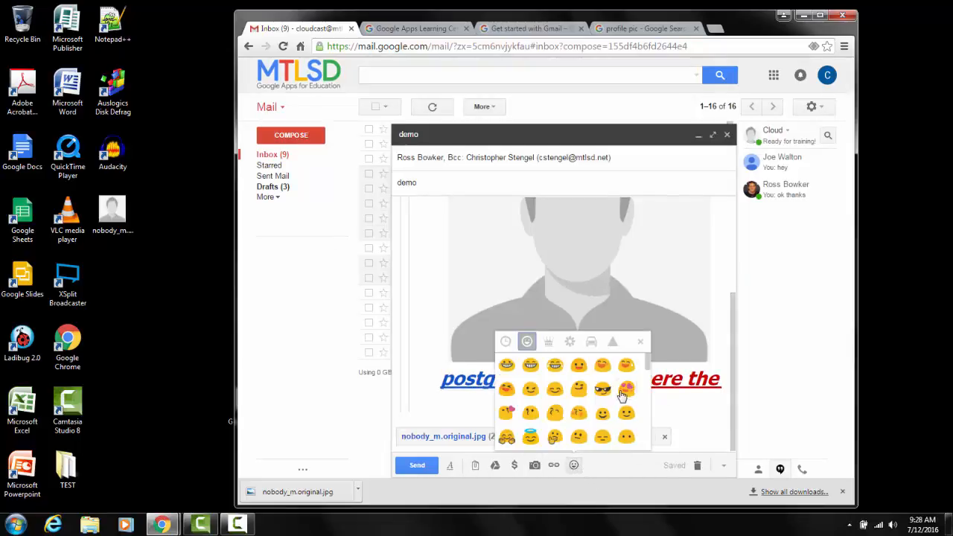
pyautogui.click(555, 366)
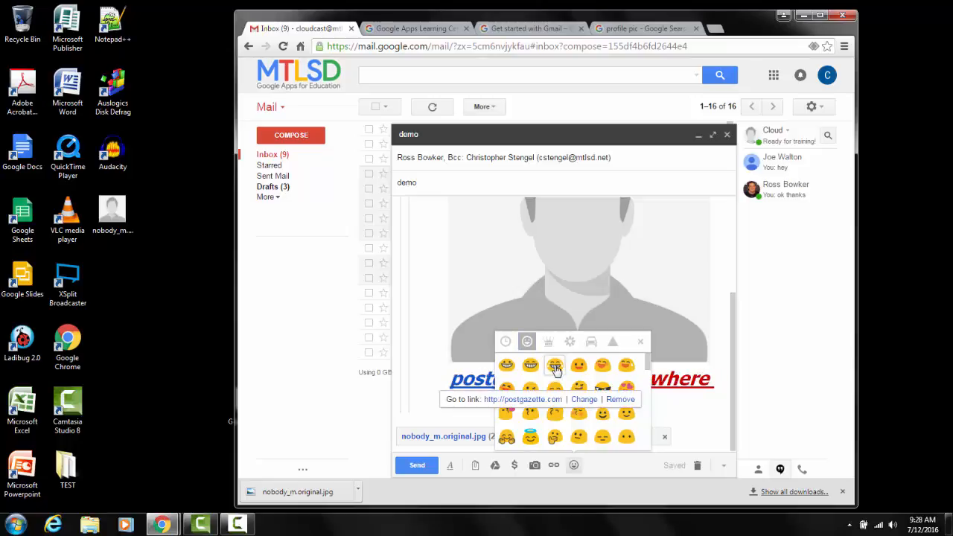
pyautogui.click(556, 366)
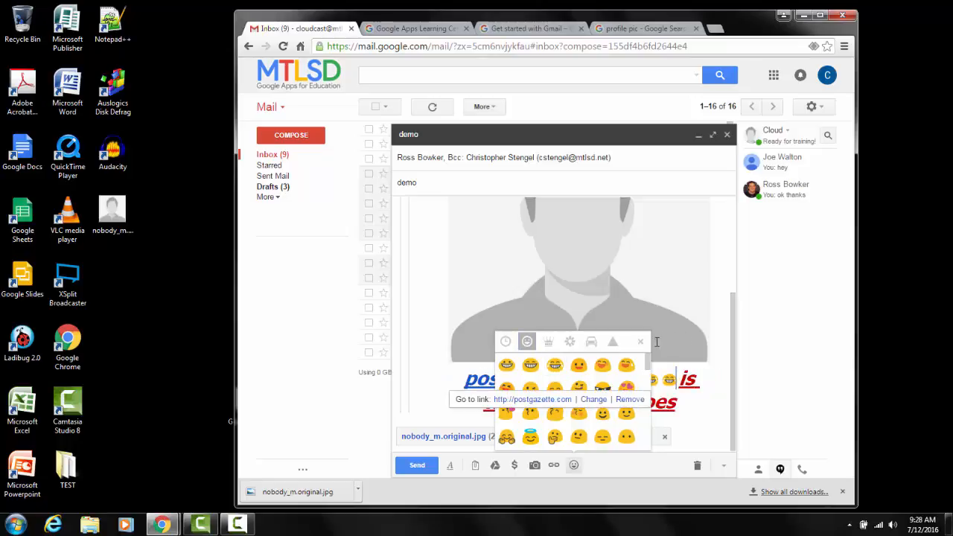
pyautogui.click(641, 345)
pyautogui.click(450, 465)
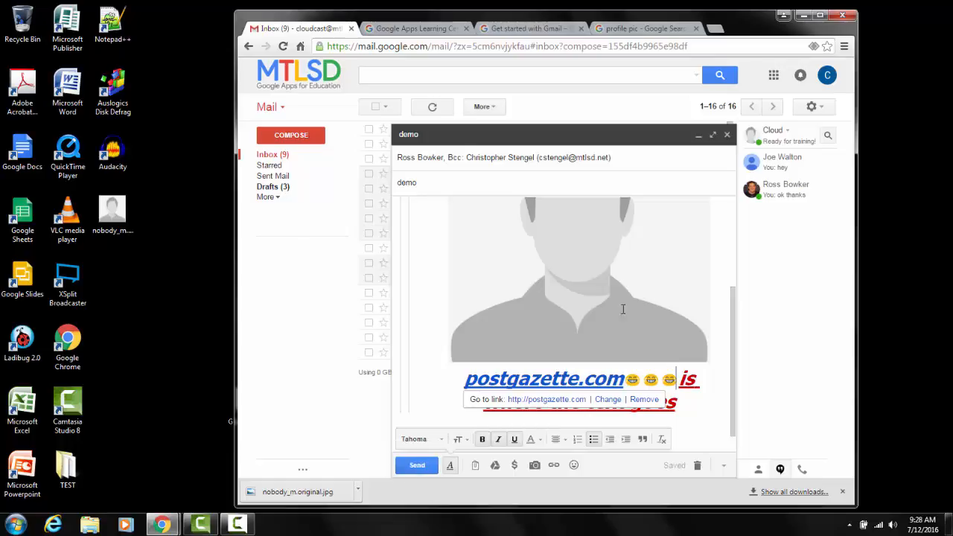
# Add one contact from the organization's Directory to the message's To recipients using the contact picker.
pyautogui.scroll(1, 542, 213)
pyautogui.scroll(1, 543, 209)
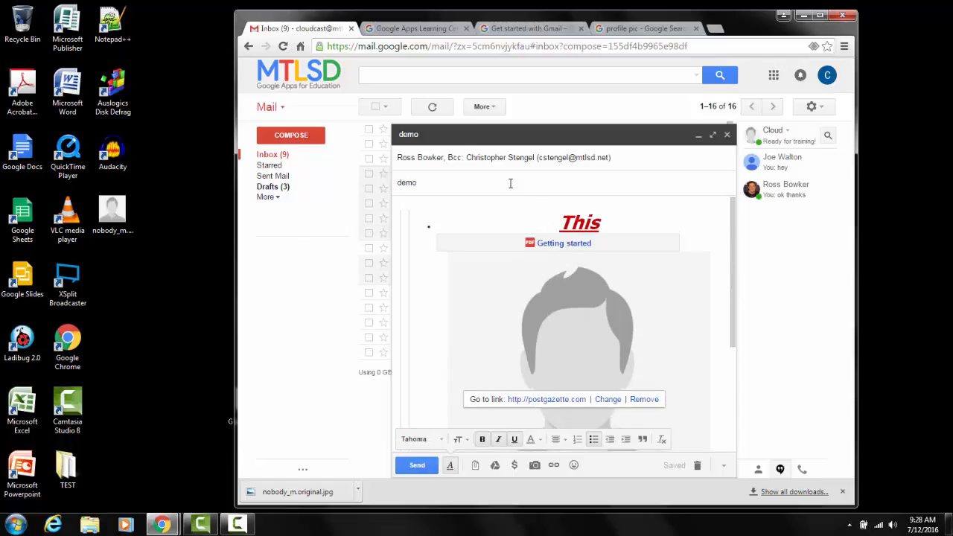
pyautogui.click(638, 156)
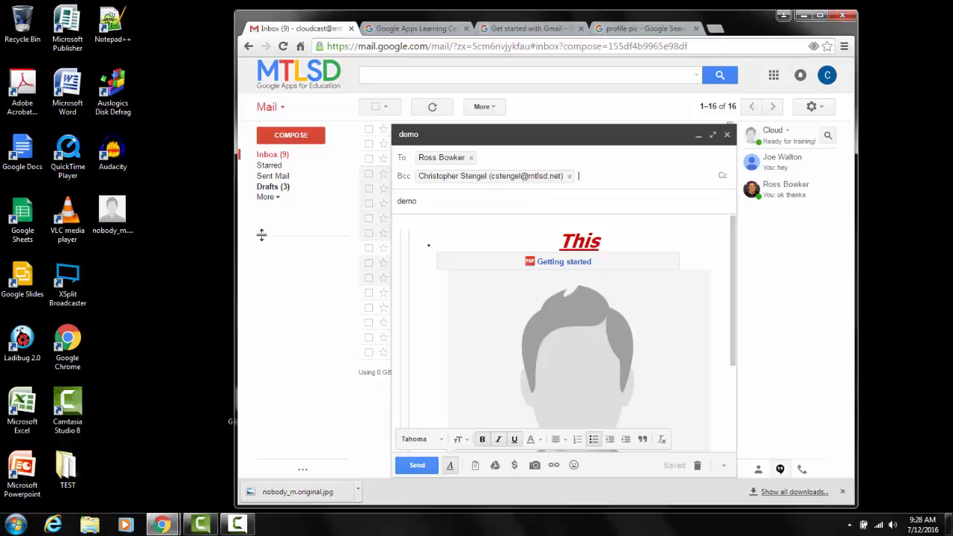
pyautogui.click(402, 162)
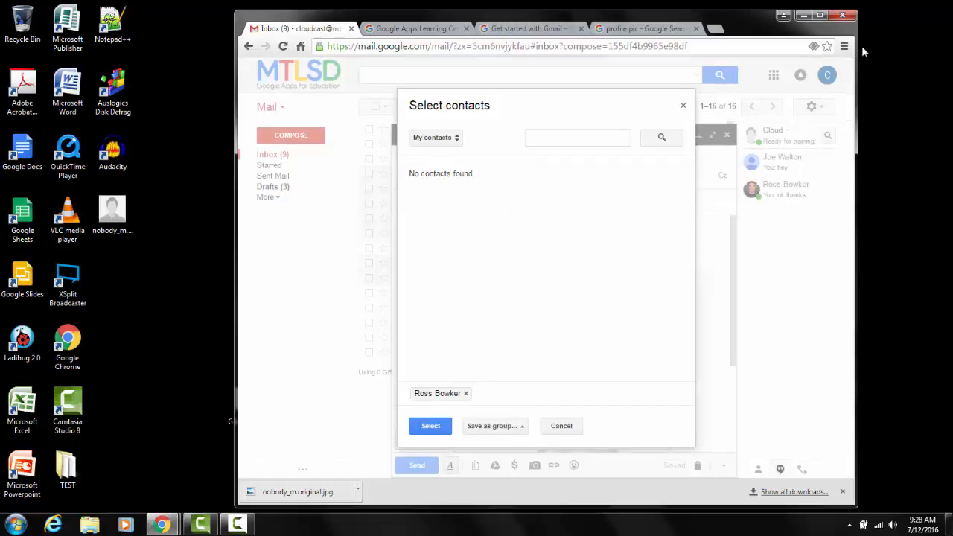
pyautogui.click(454, 137)
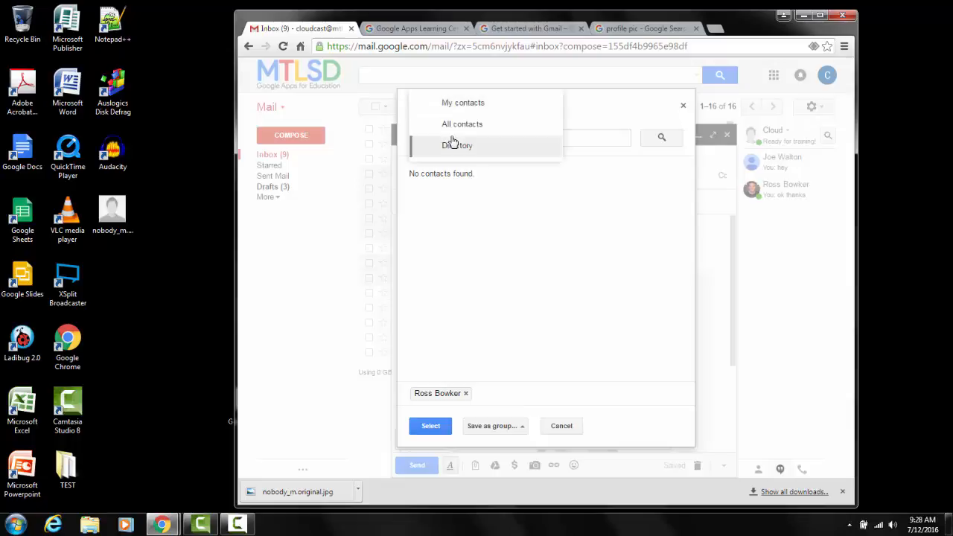
pyautogui.click(462, 145)
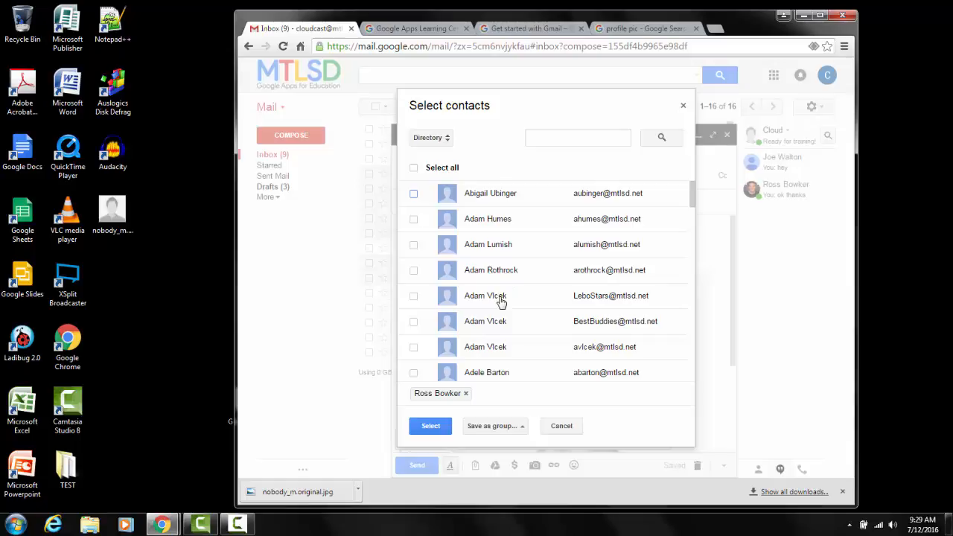
pyautogui.scroll(-3, 524, 233)
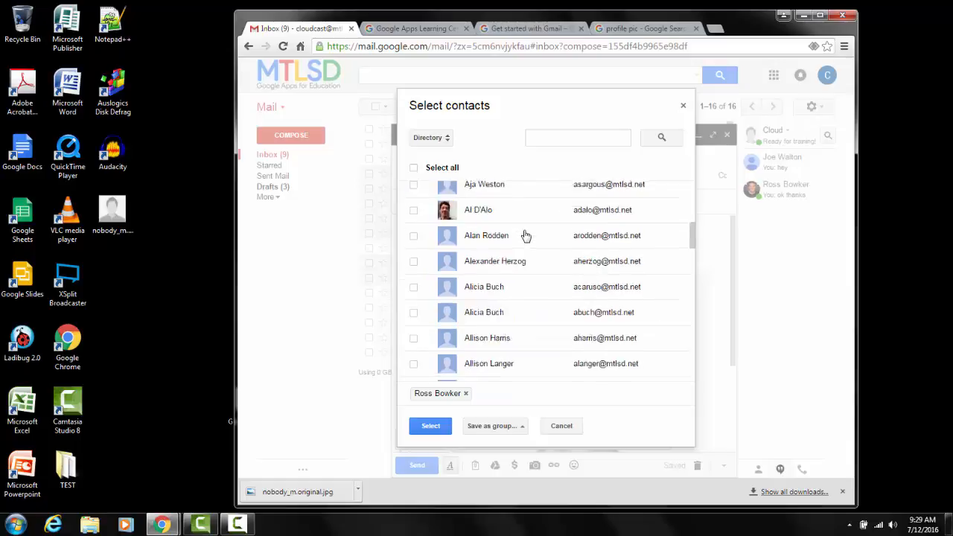
pyautogui.scroll(-15, 524, 235)
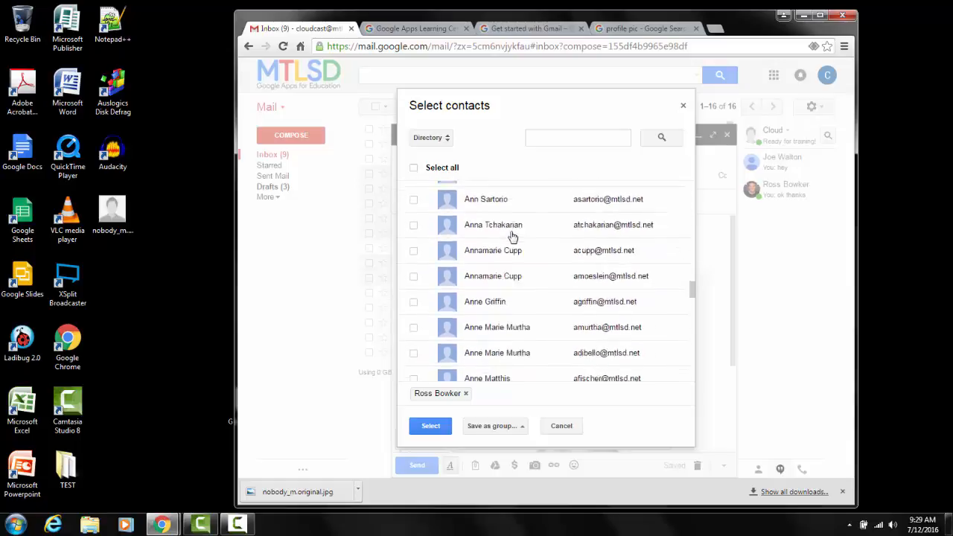
pyautogui.scroll(-12, 512, 236)
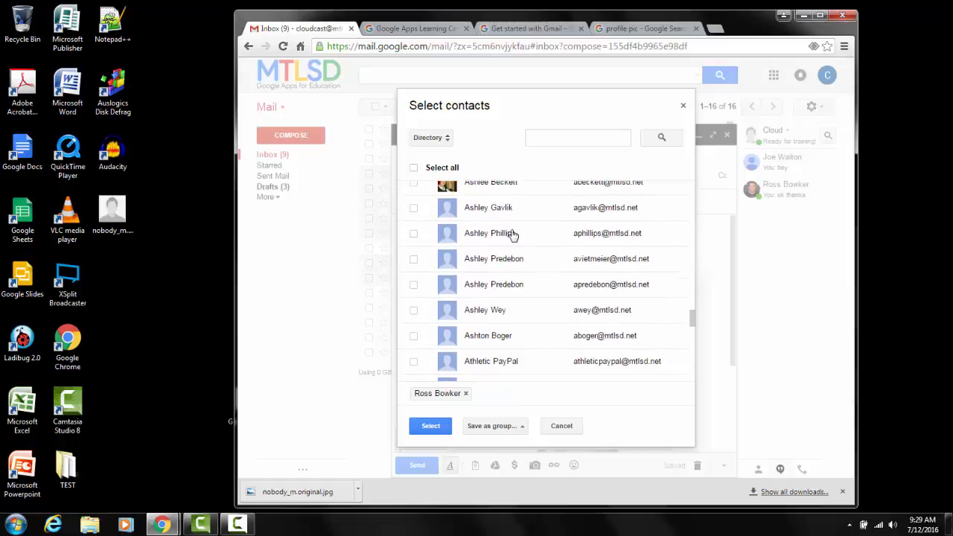
pyautogui.scroll(-6, 513, 236)
pyautogui.scroll(10, 511, 238)
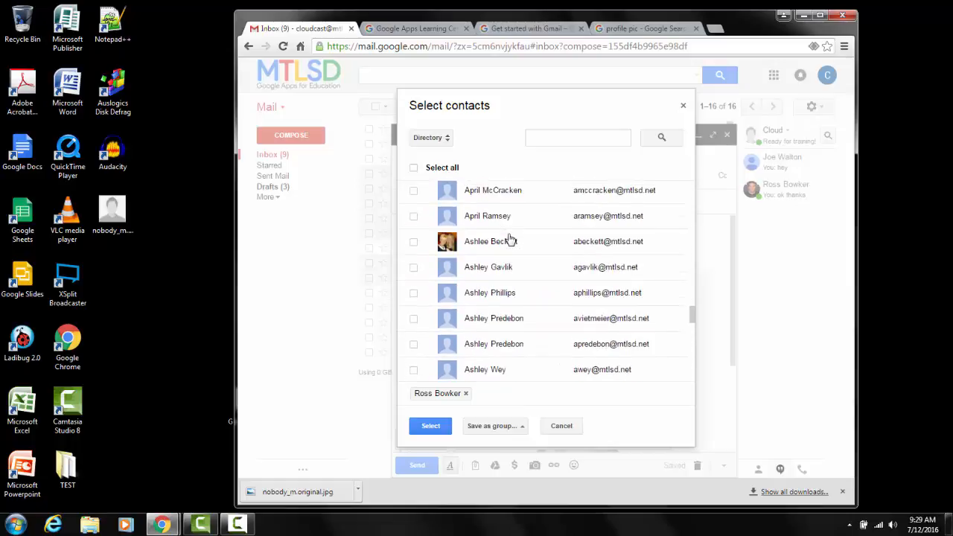
pyautogui.scroll(4, 511, 239)
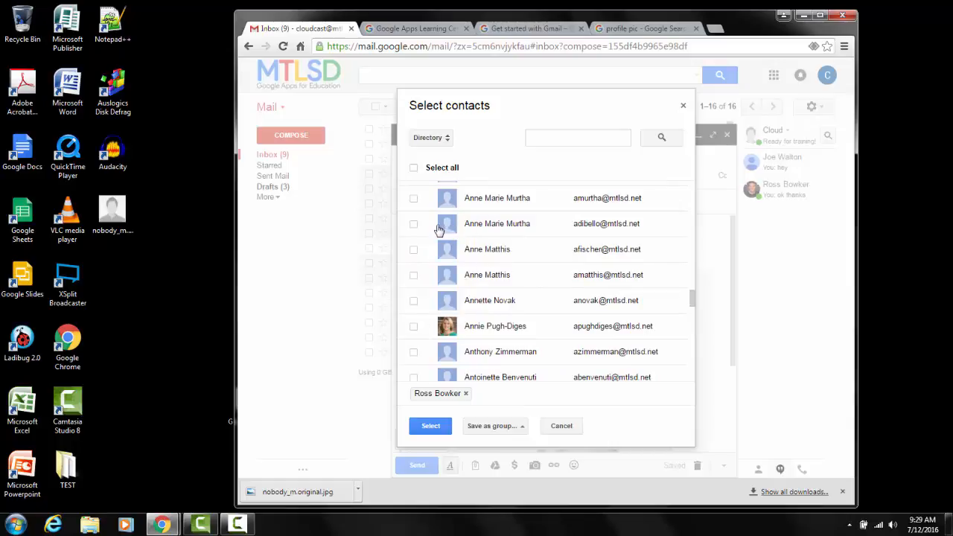
pyautogui.click(412, 225)
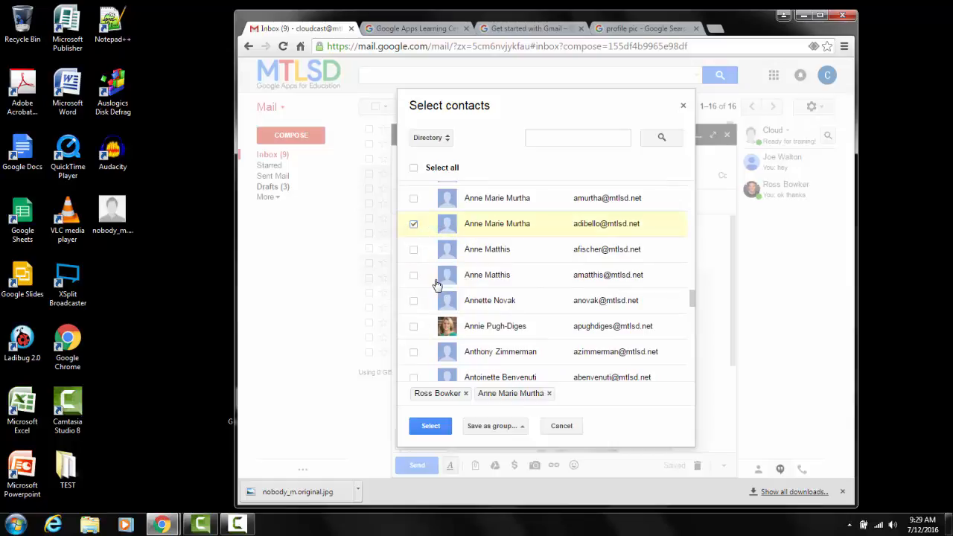
pyautogui.click(441, 426)
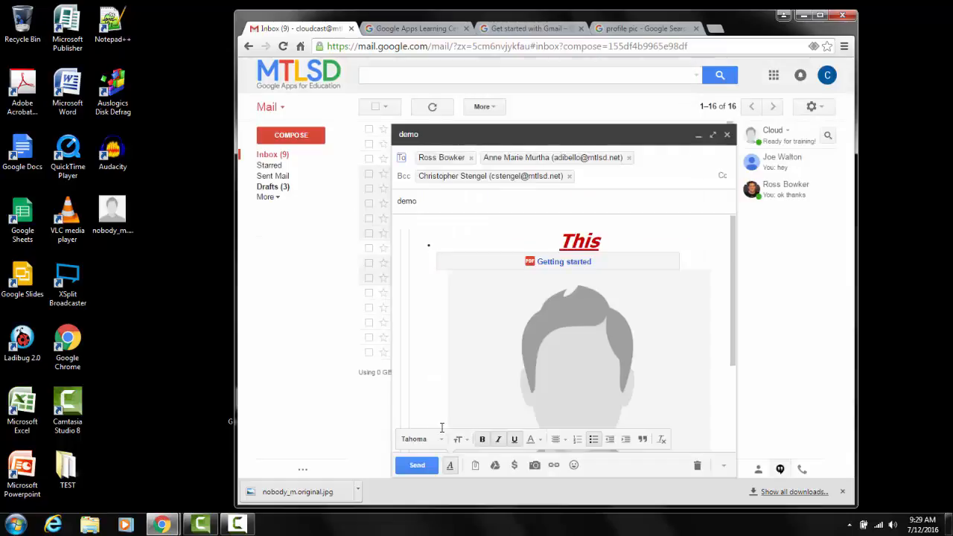
# Remove the contact just added from the Directory from the To recipients.
pyautogui.moveTo(558, 158)
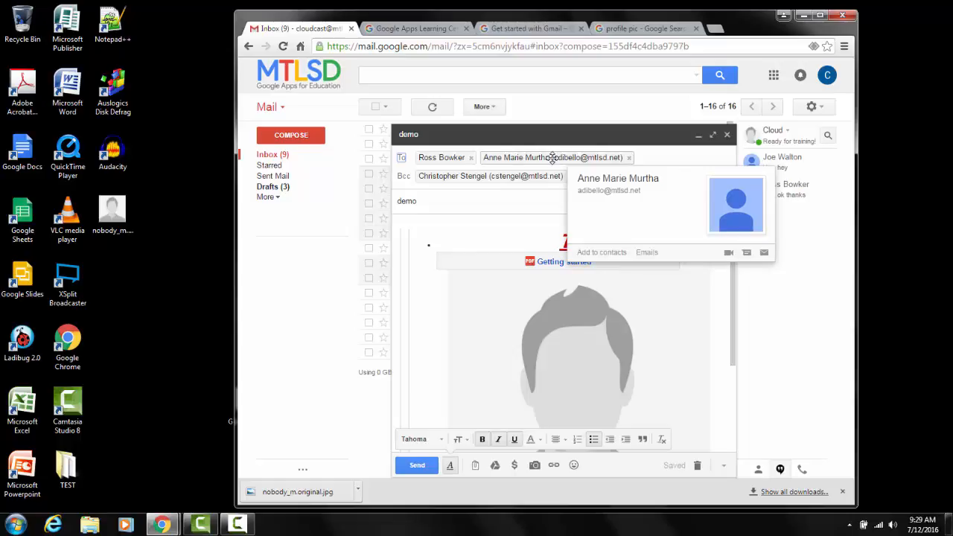
pyautogui.click(630, 159)
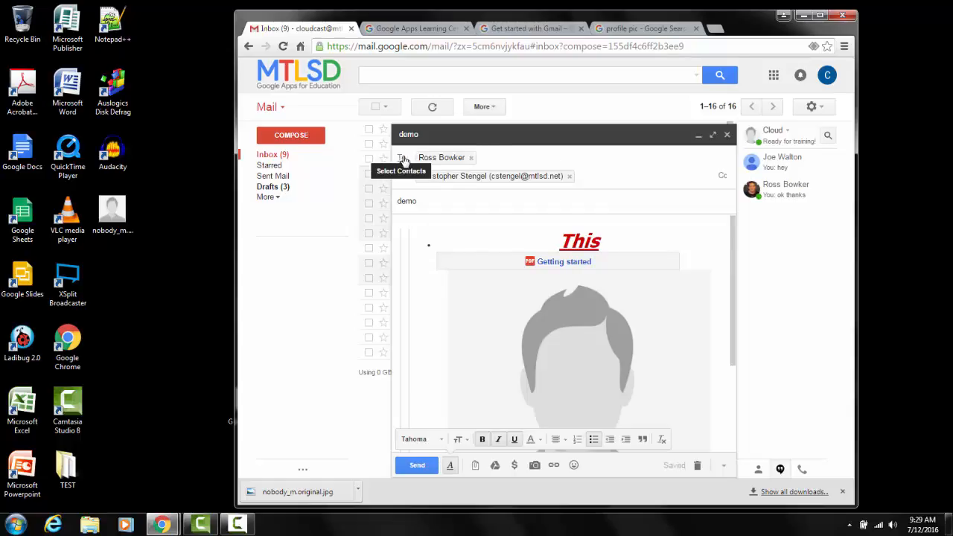
# Reopen the contact picker for the To recipients and browse the Directory's contact list.
pyautogui.click(403, 160)
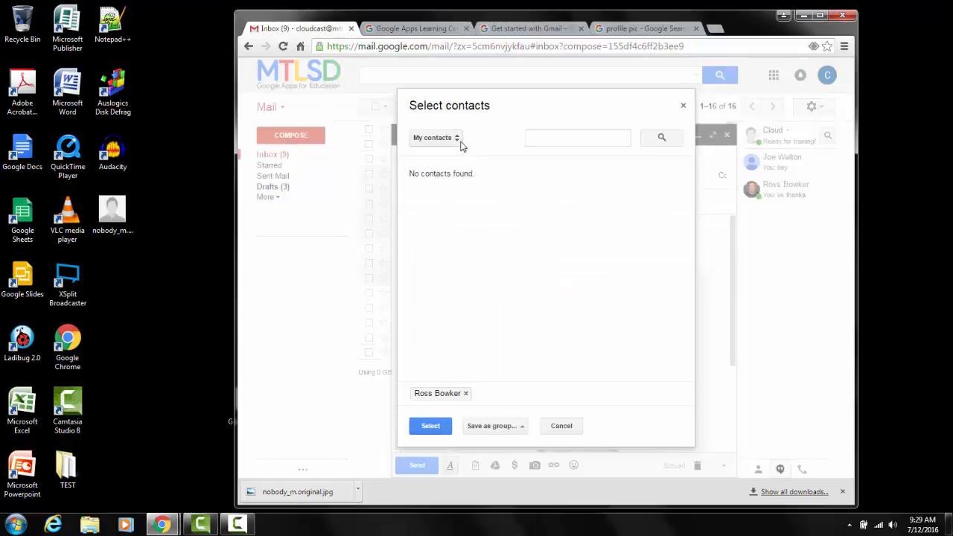
pyautogui.click(456, 140)
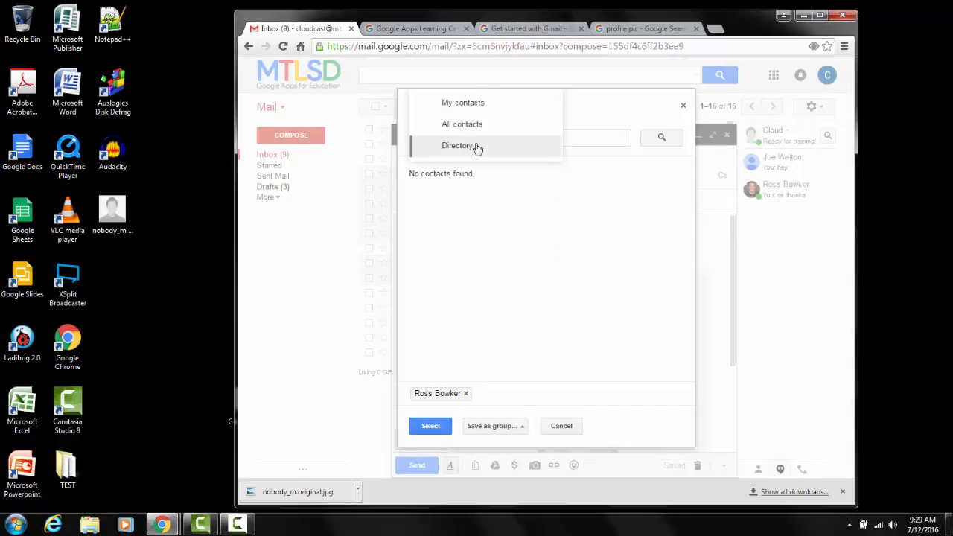
pyautogui.click(478, 147)
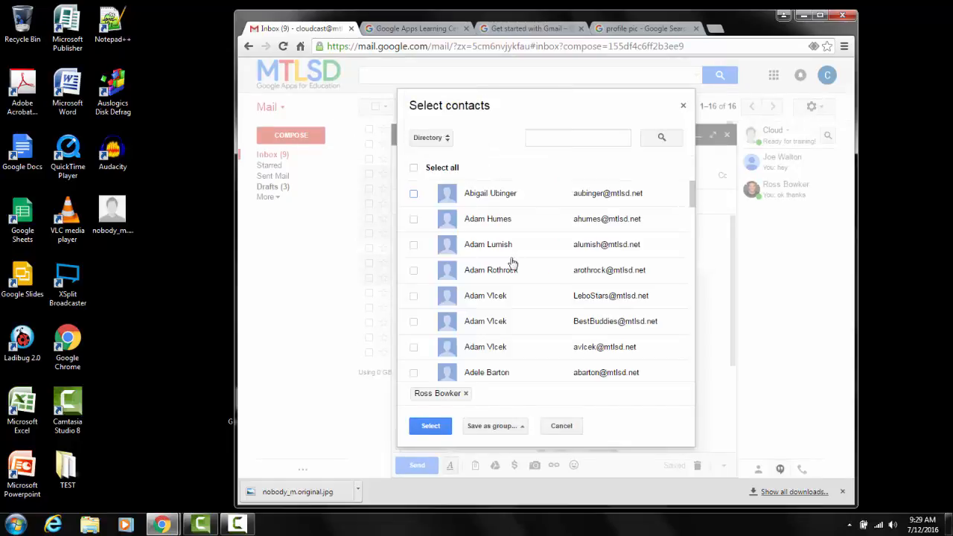
pyautogui.scroll(-5, 511, 253)
pyautogui.scroll(-10, 509, 248)
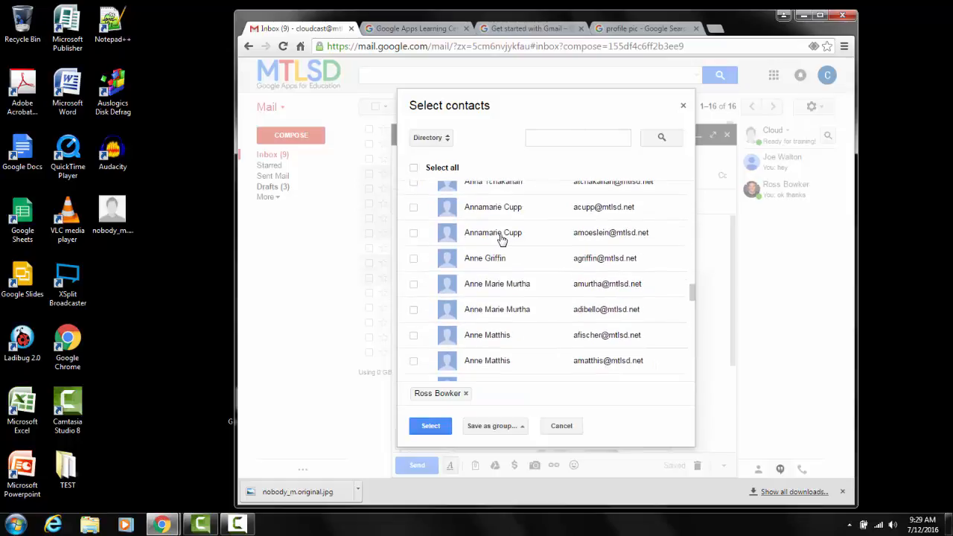
pyautogui.scroll(5, 493, 232)
pyautogui.scroll(15, 493, 233)
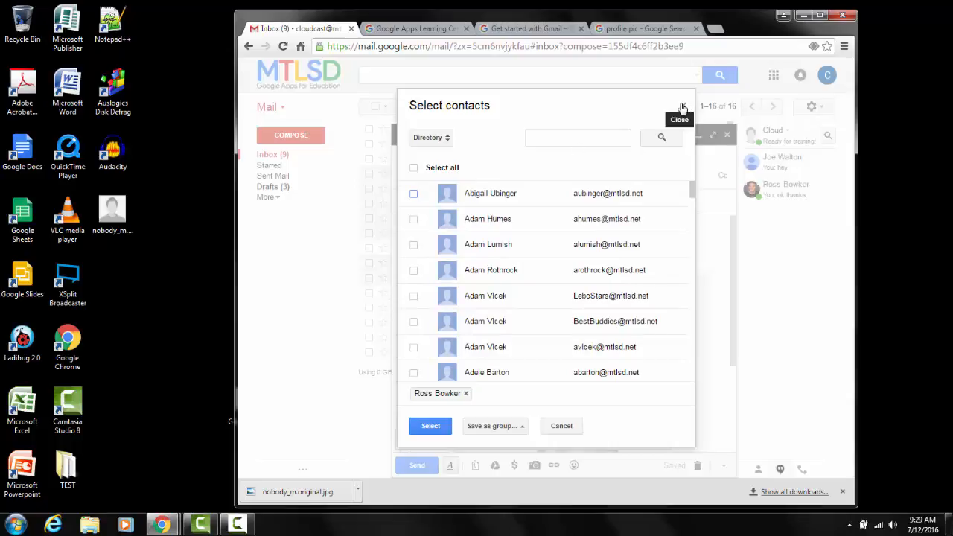
# Close the contact picker and send the demo message, letting anyone at Mt Lebanon Staff with the link edit the Drive file.
pyautogui.click(682, 110)
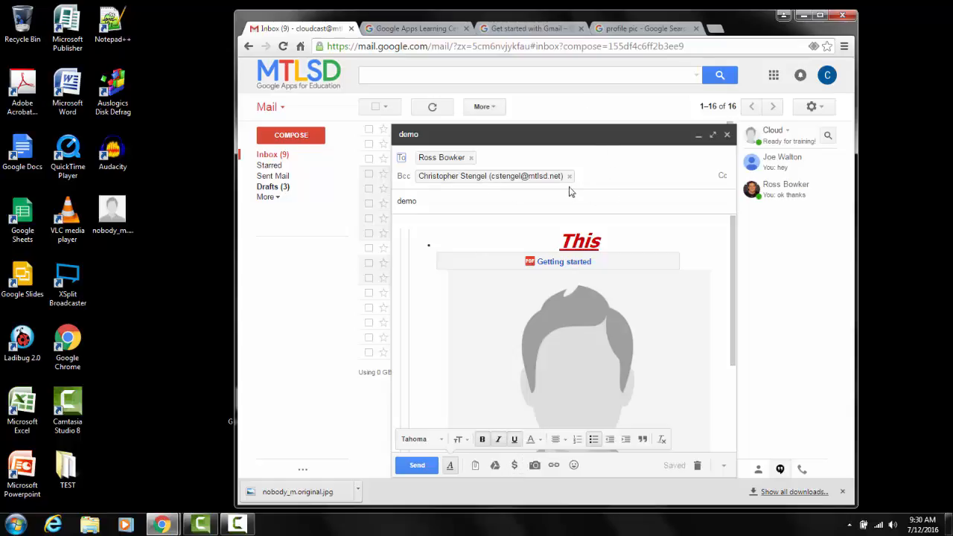
pyautogui.click(415, 465)
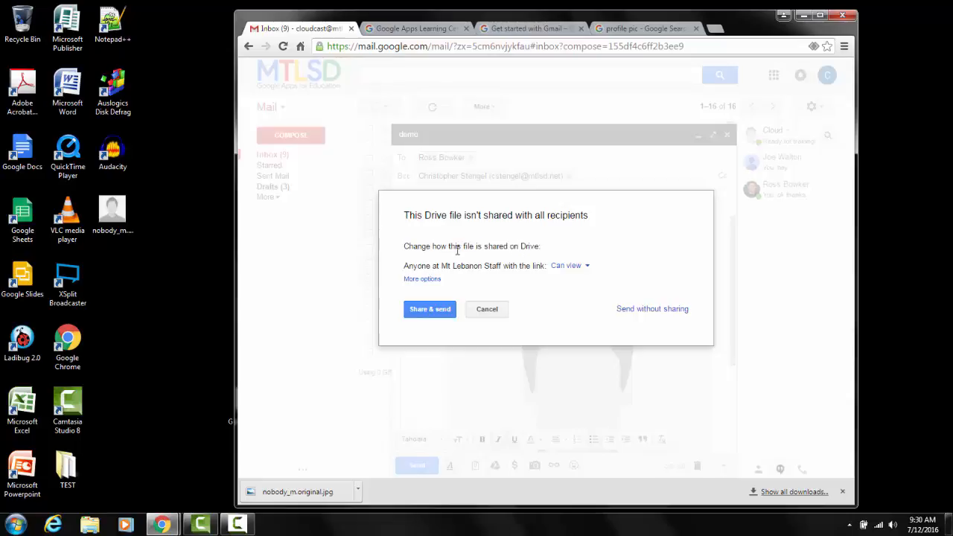
pyautogui.click(582, 267)
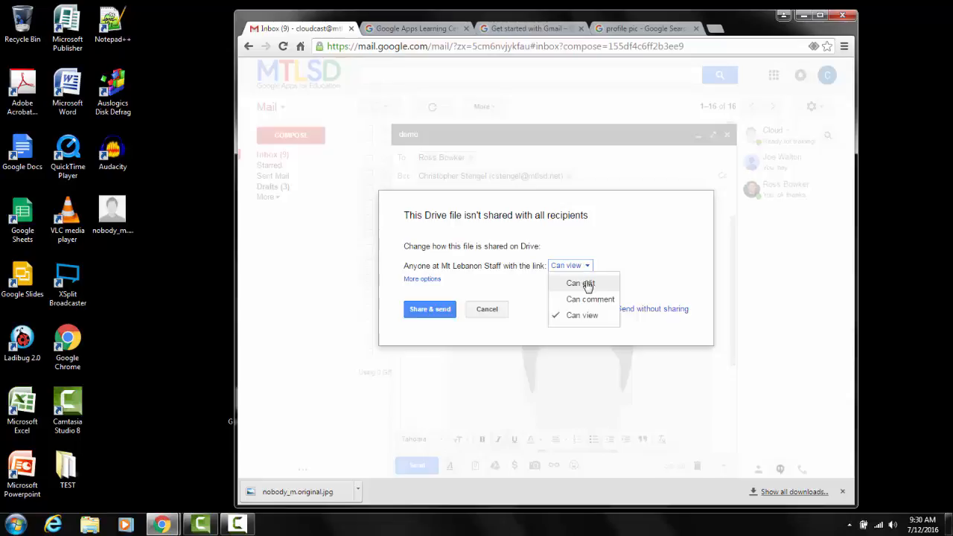
pyautogui.click(587, 283)
pyautogui.click(422, 313)
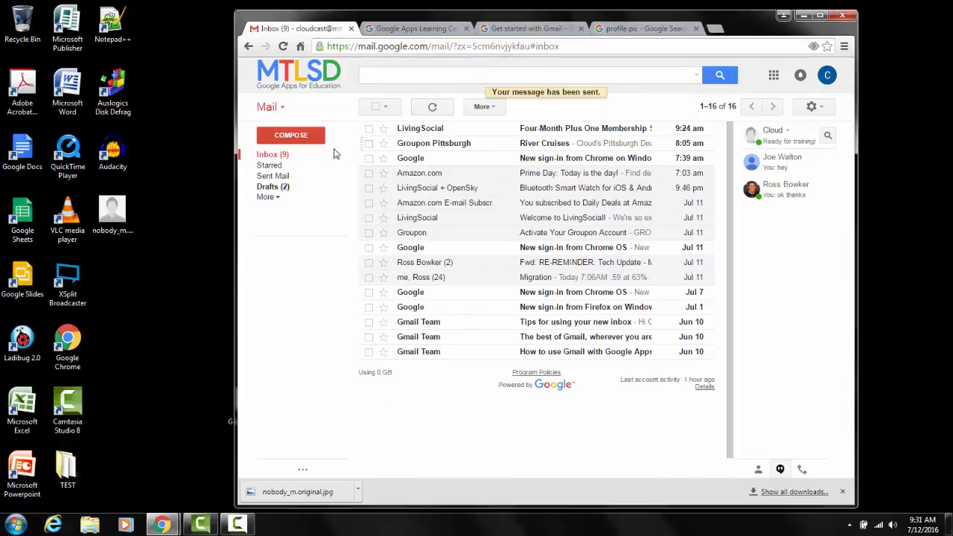
# Review the sent demo message in Sent Mail and return to the inbox.
pyautogui.click(280, 179)
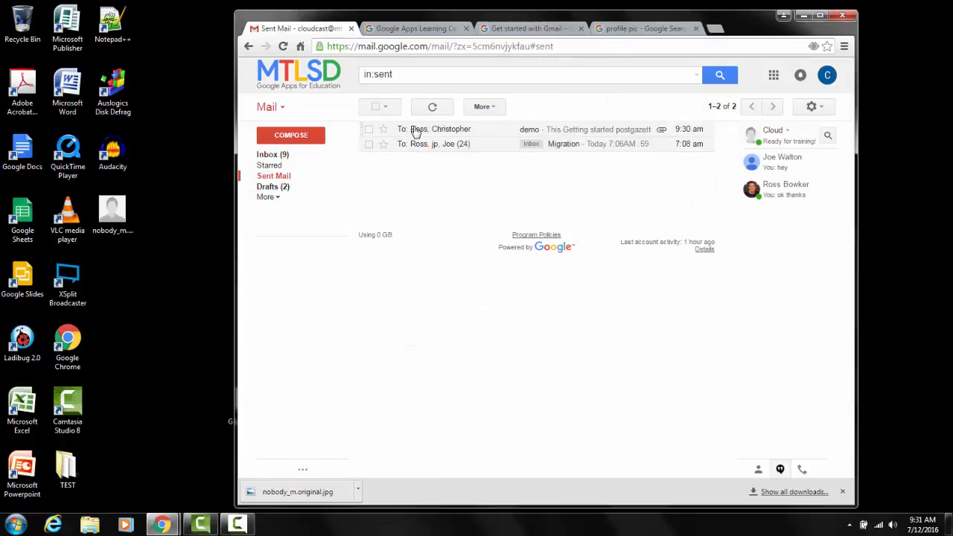
pyautogui.click(458, 132)
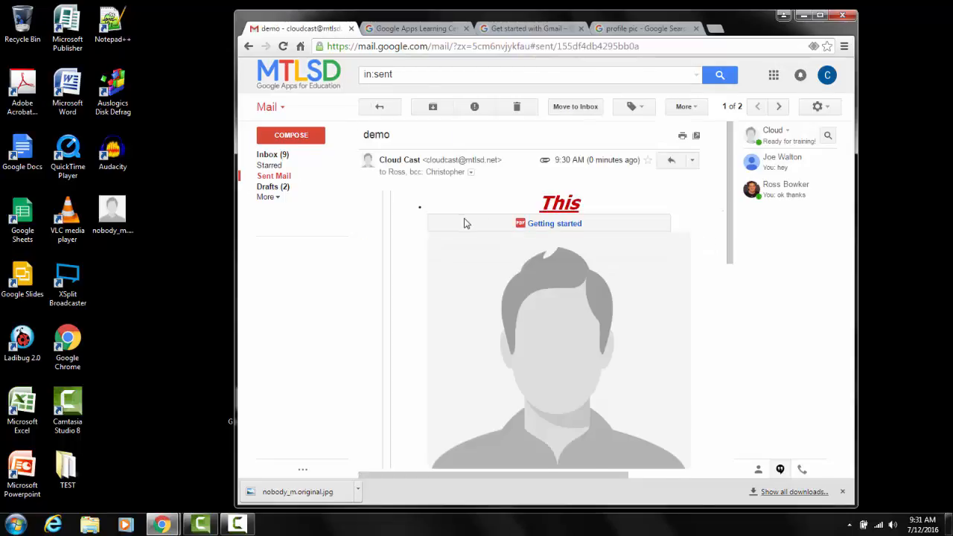
pyautogui.scroll(-5, 463, 221)
pyautogui.scroll(5, 454, 201)
pyautogui.click(283, 154)
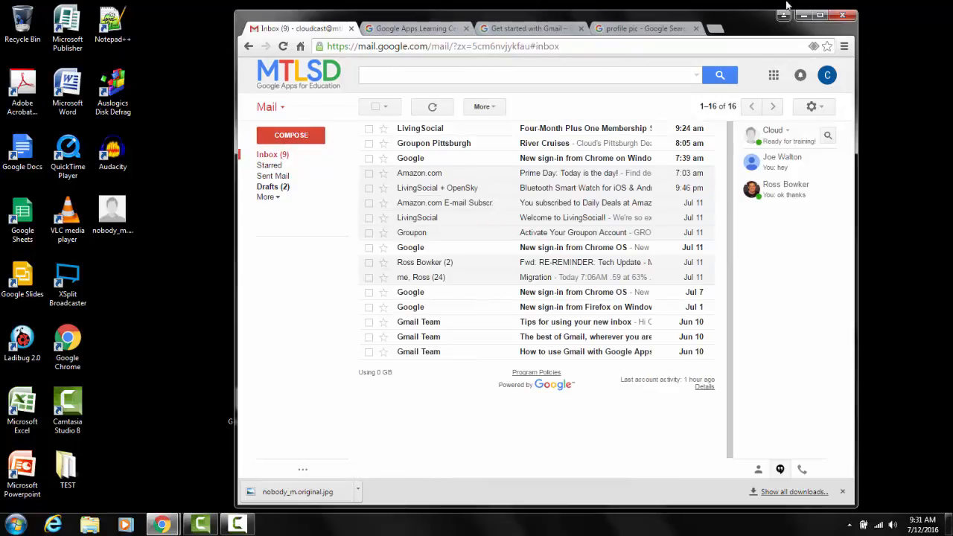
# Maximize the browser window, close the Google Apps Learning Center home page and view the Get started with Gmail guide.
pyautogui.click(819, 17)
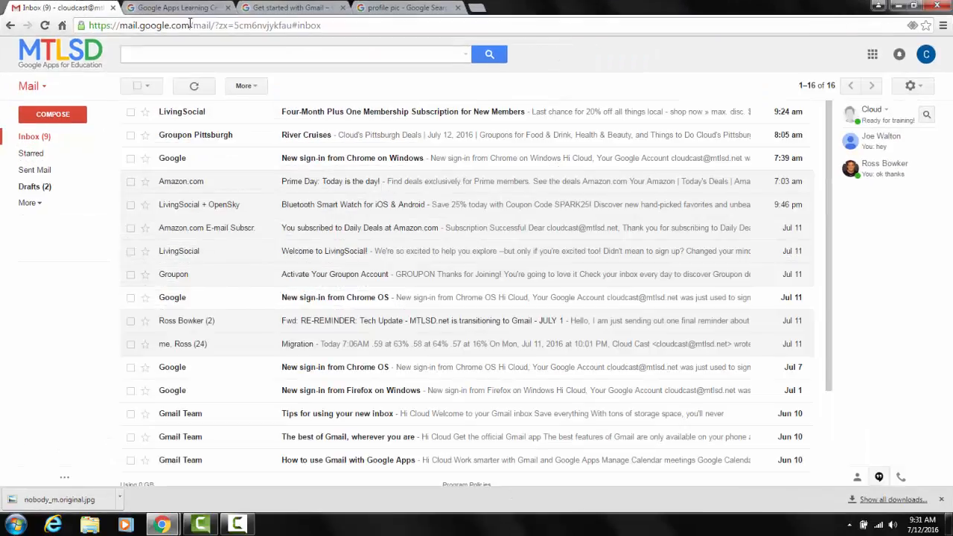
pyautogui.click(185, 9)
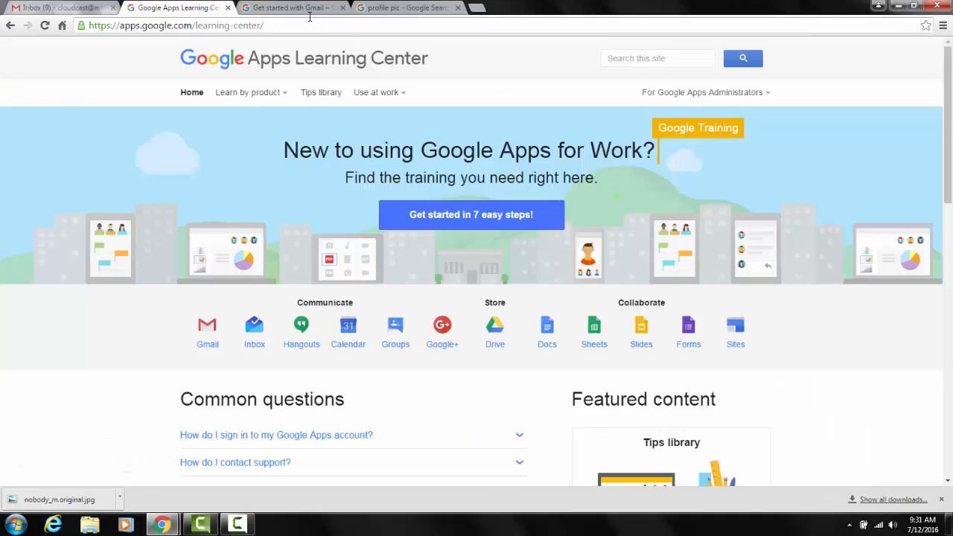
pyautogui.click(305, 9)
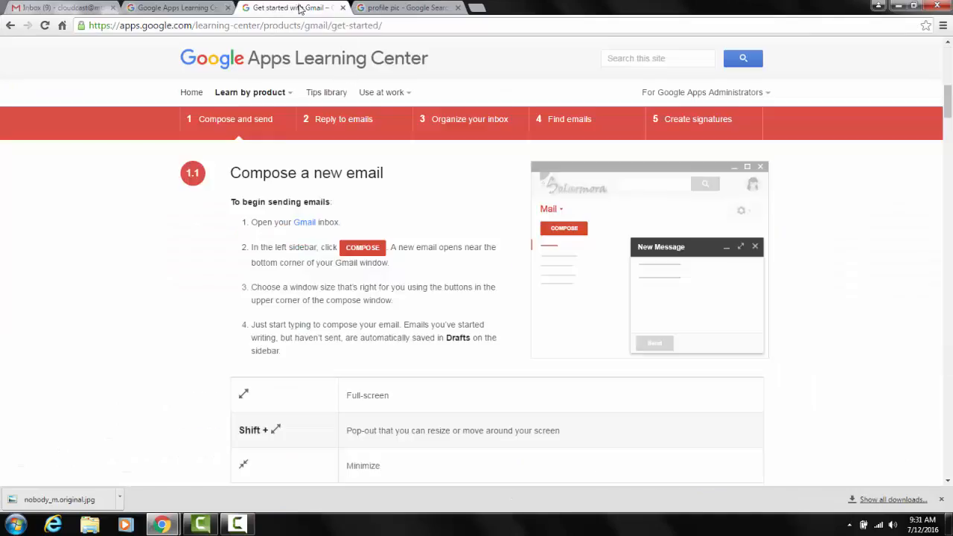
pyautogui.click(229, 8)
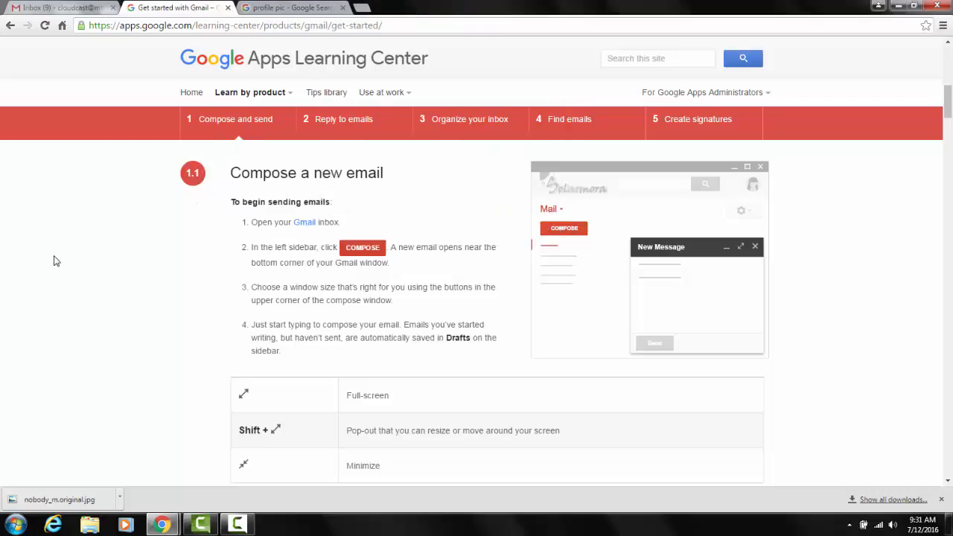
pyautogui.scroll(-3, 246, 246)
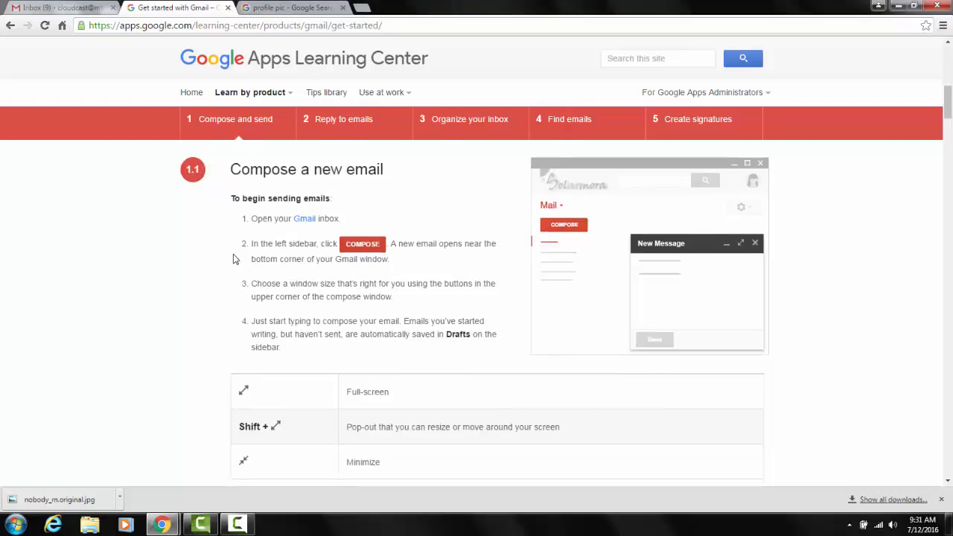
pyautogui.scroll(3, 232, 254)
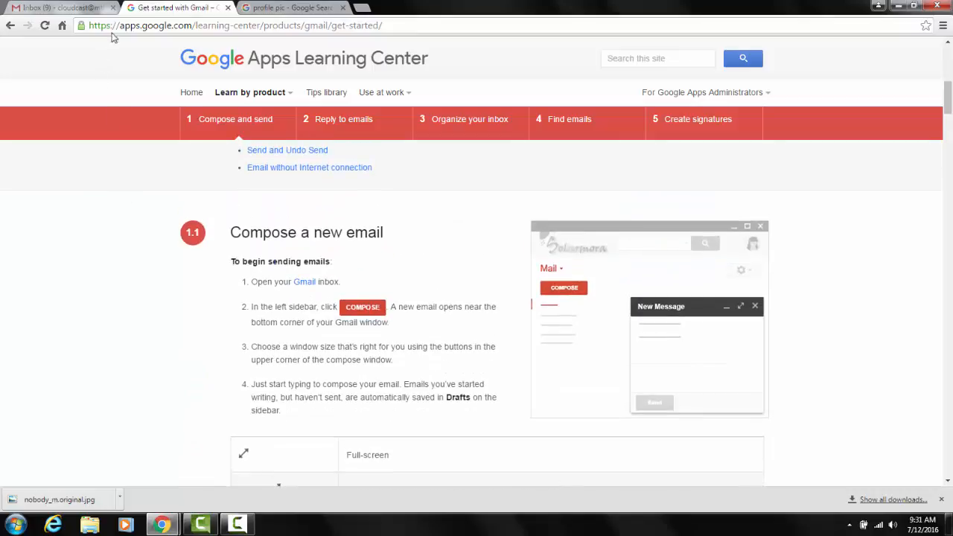
# Start a new message in Gmail, switch it to full-screen and back, and dismiss the full-screen tip.
pyautogui.click(79, 9)
pyautogui.click(65, 115)
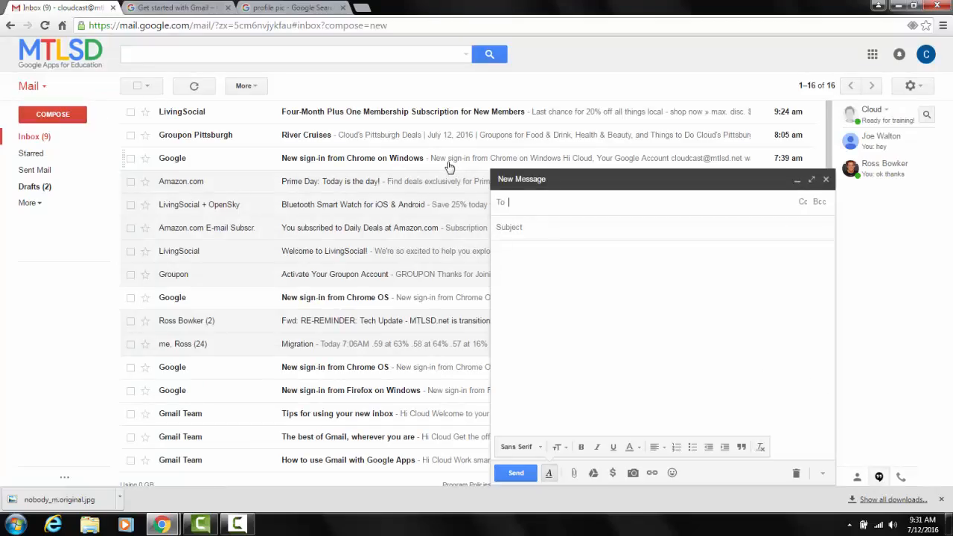
pyautogui.click(814, 181)
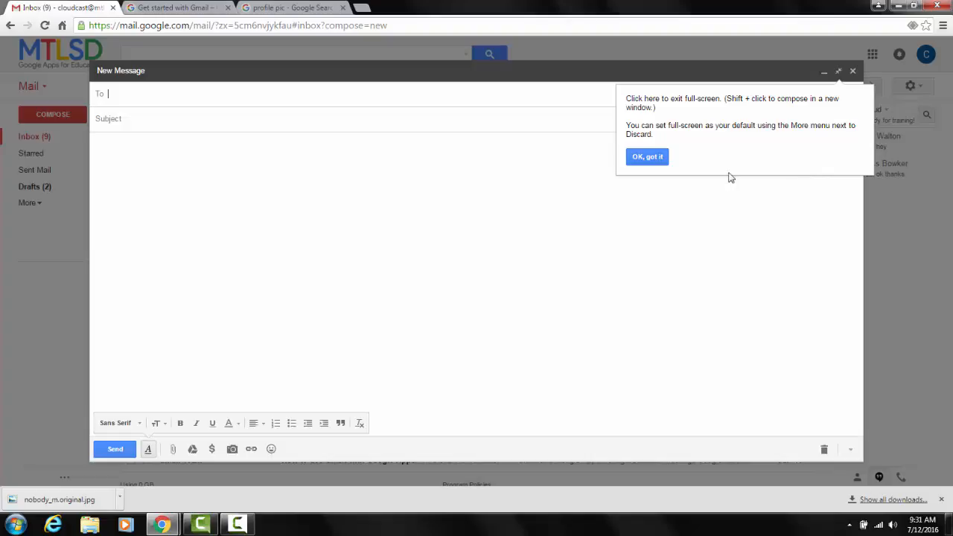
pyautogui.click(839, 72)
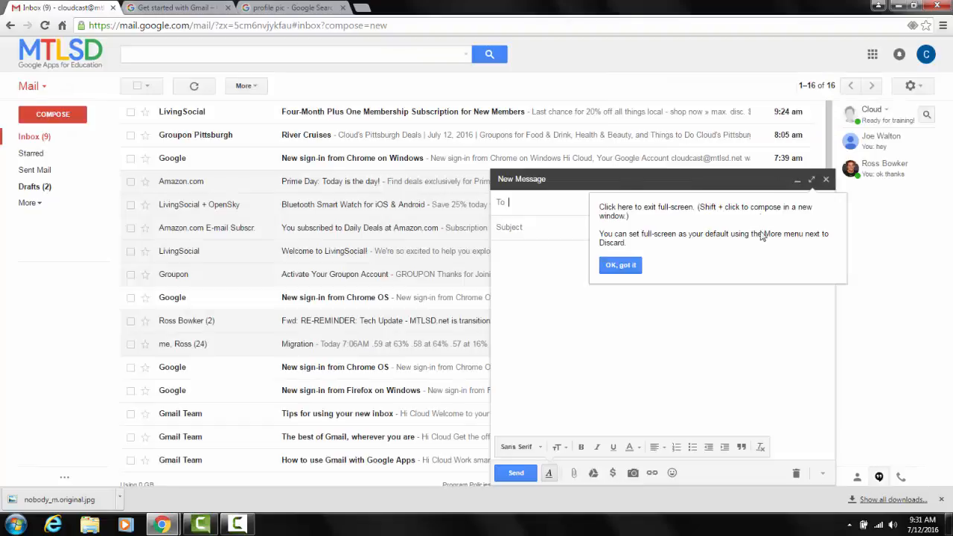
pyautogui.click(621, 264)
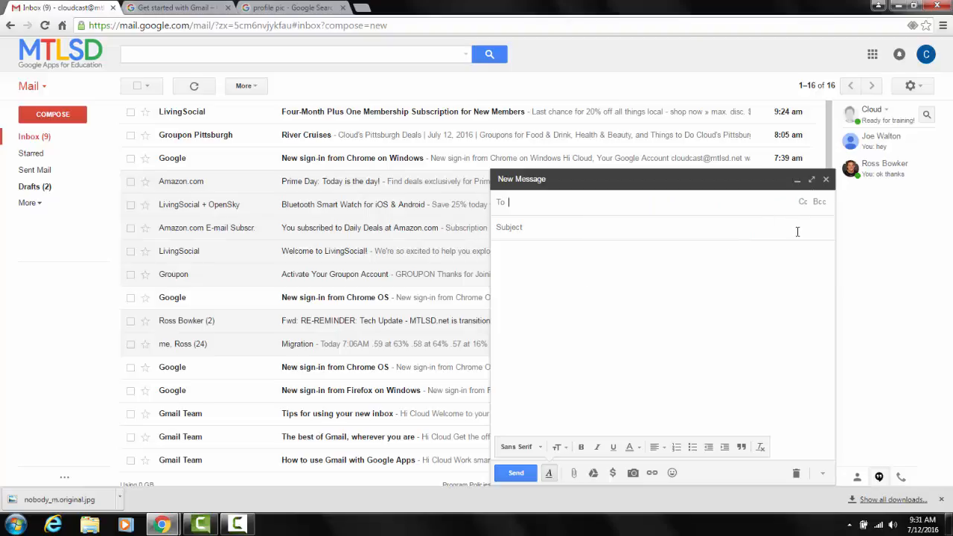
# Pop the blank message out into its own window, return it to the inbox page and close it.
pyautogui.click(813, 182)
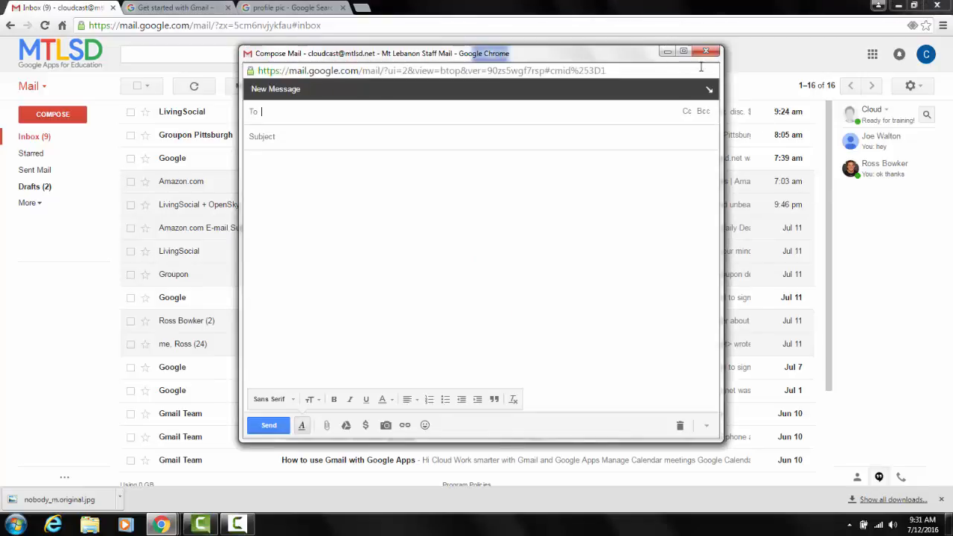
pyautogui.click(708, 91)
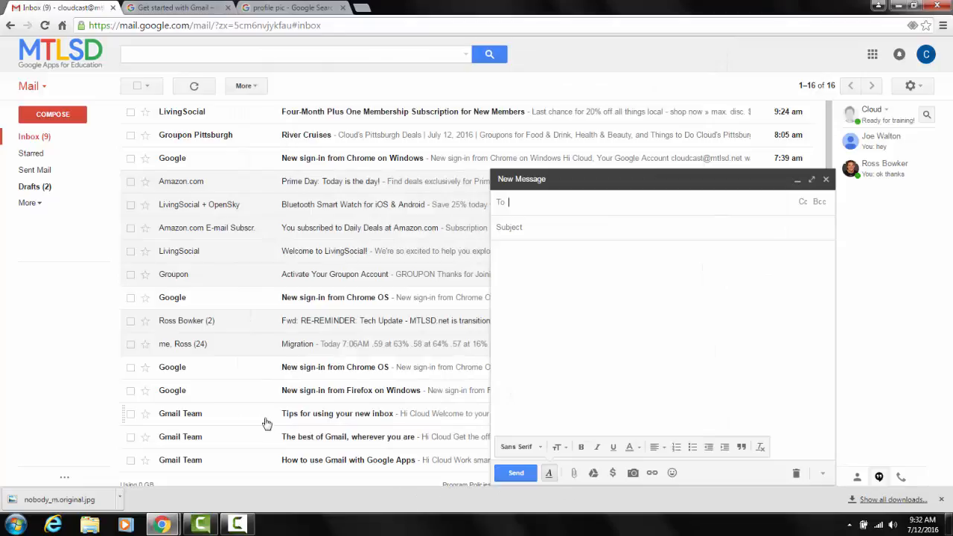
pyautogui.click(826, 181)
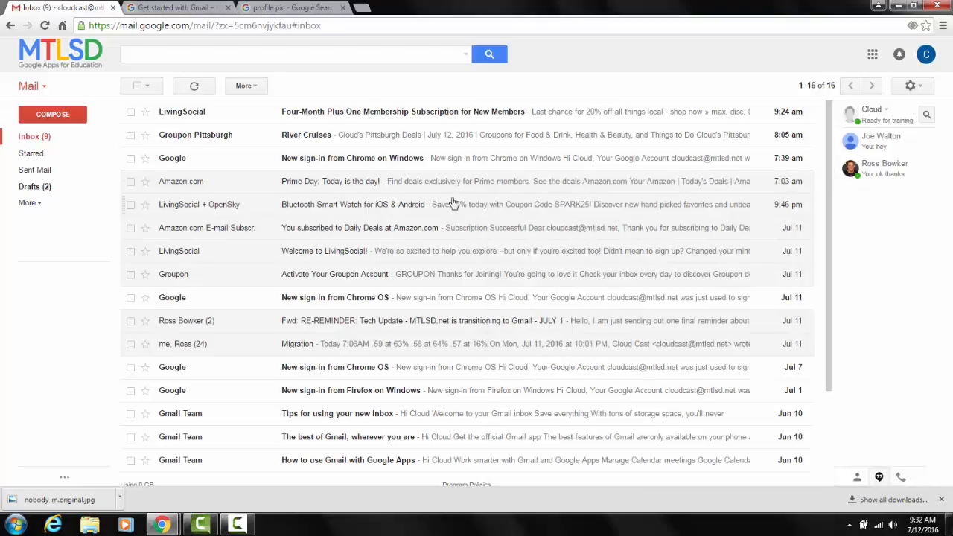
# Start forwarding the LivingSocial email about the Four-Month Plus One Membership, adding Cc and Bcc fields.
pyautogui.click(337, 116)
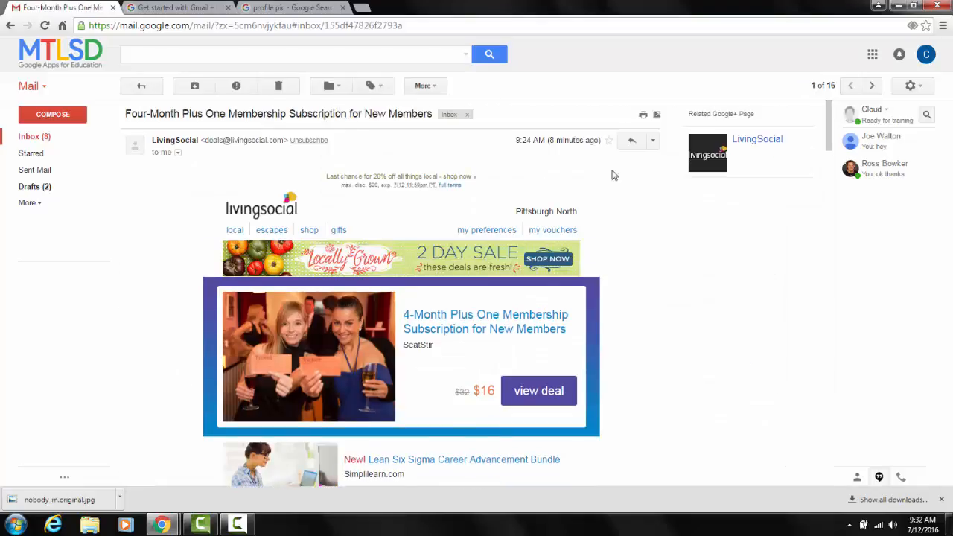
pyautogui.click(652, 142)
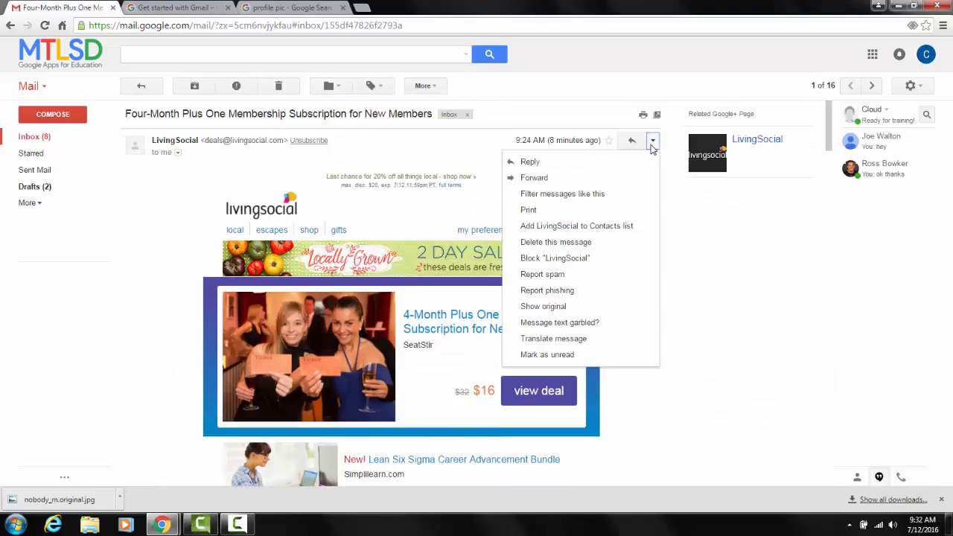
pyautogui.click(619, 178)
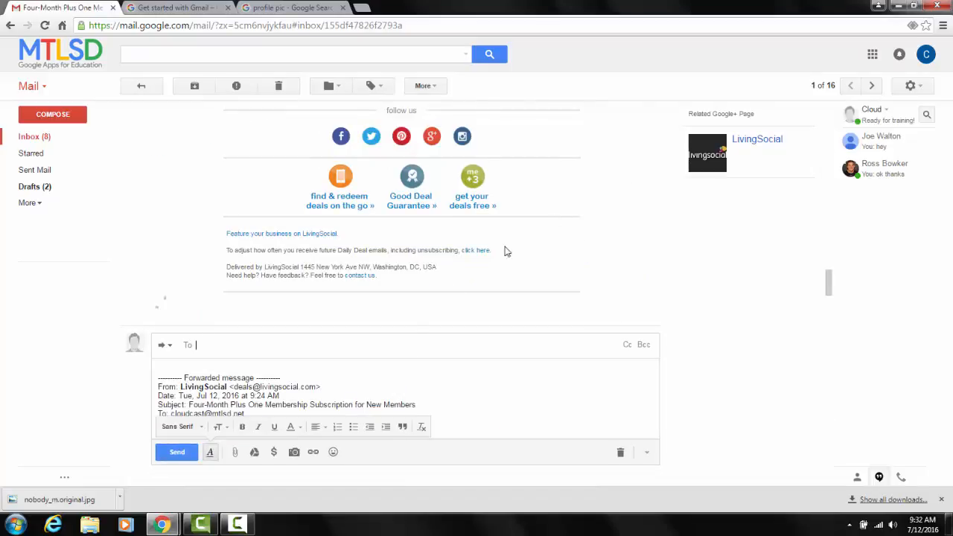
pyautogui.scroll(-1, 397, 346)
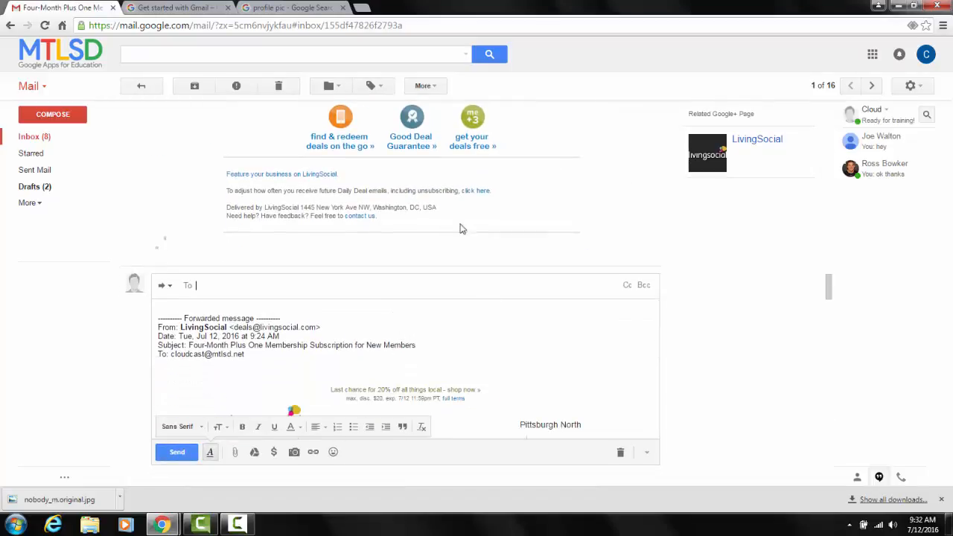
pyautogui.click(629, 287)
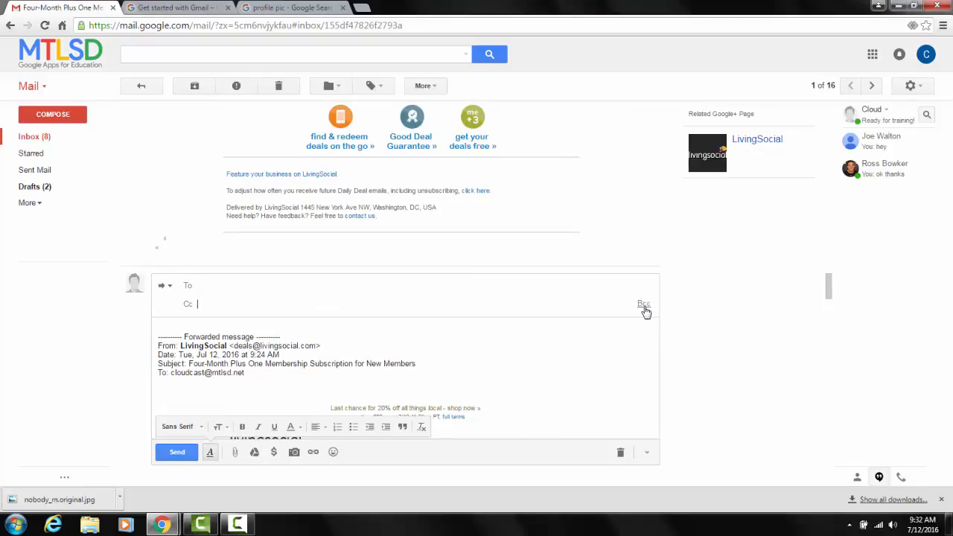
pyautogui.click(643, 305)
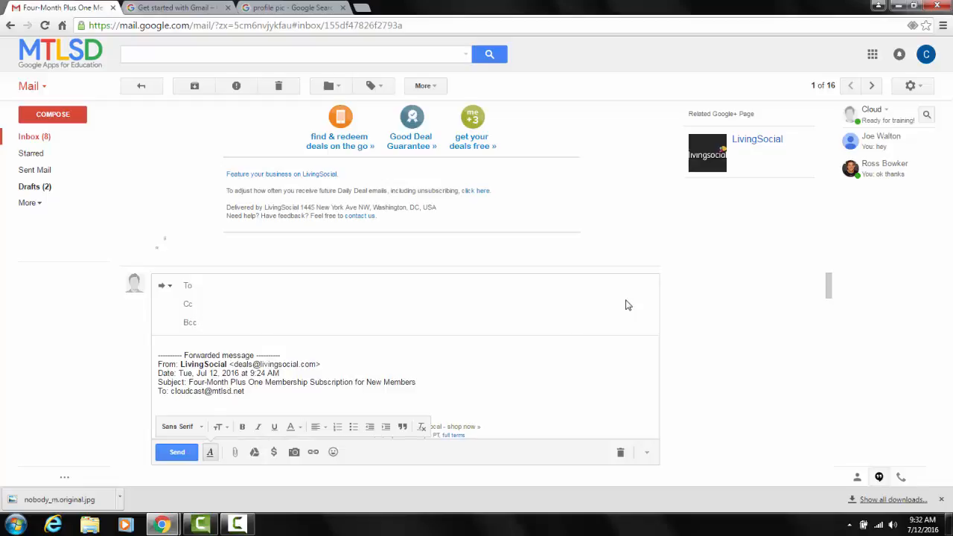
# Change the forwarded message's subject to "test" and save and close the draft.
pyautogui.click(171, 287)
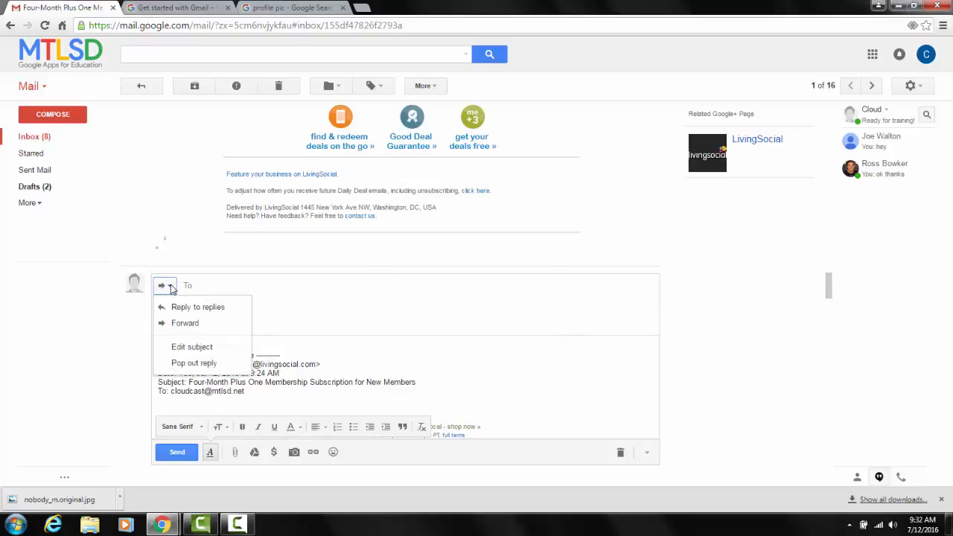
pyautogui.click(186, 348)
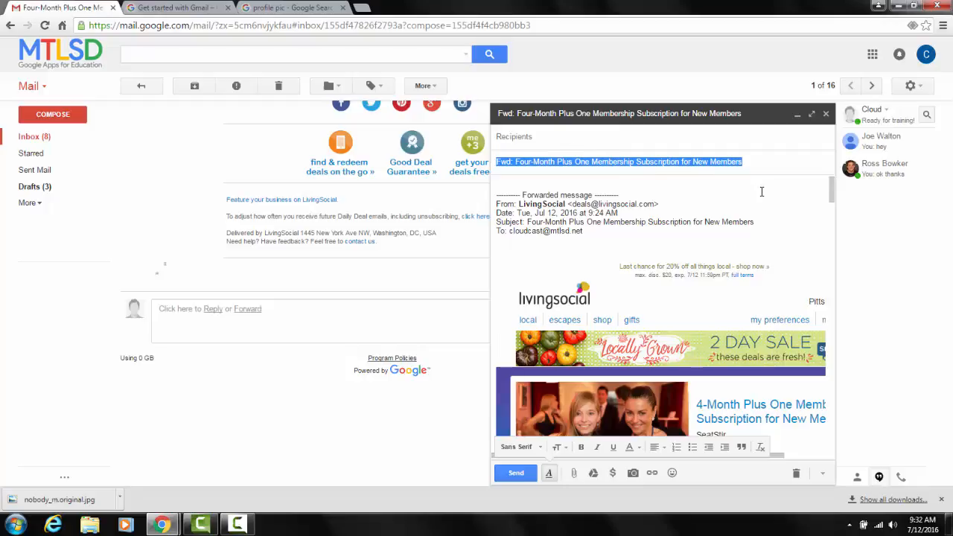
pyautogui.write('test')
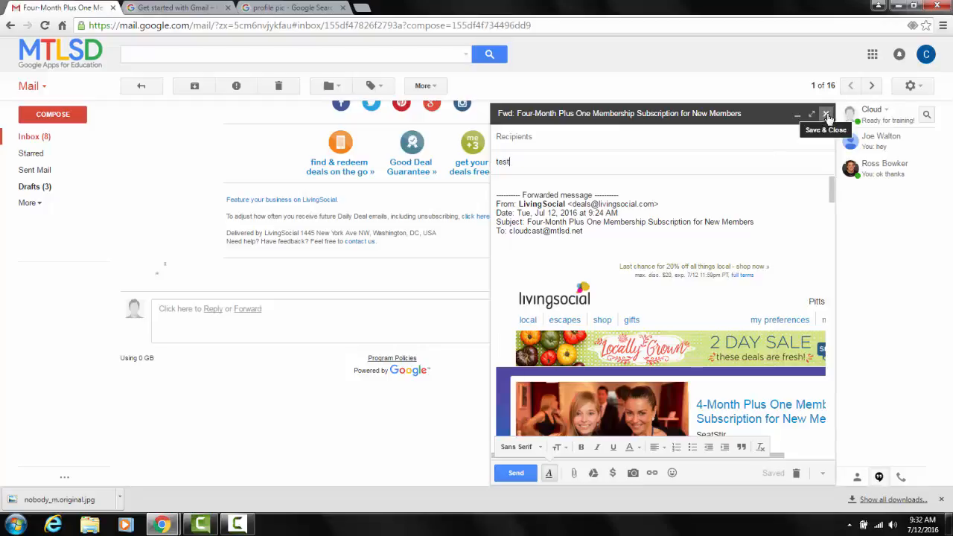
pyautogui.click(610, 139)
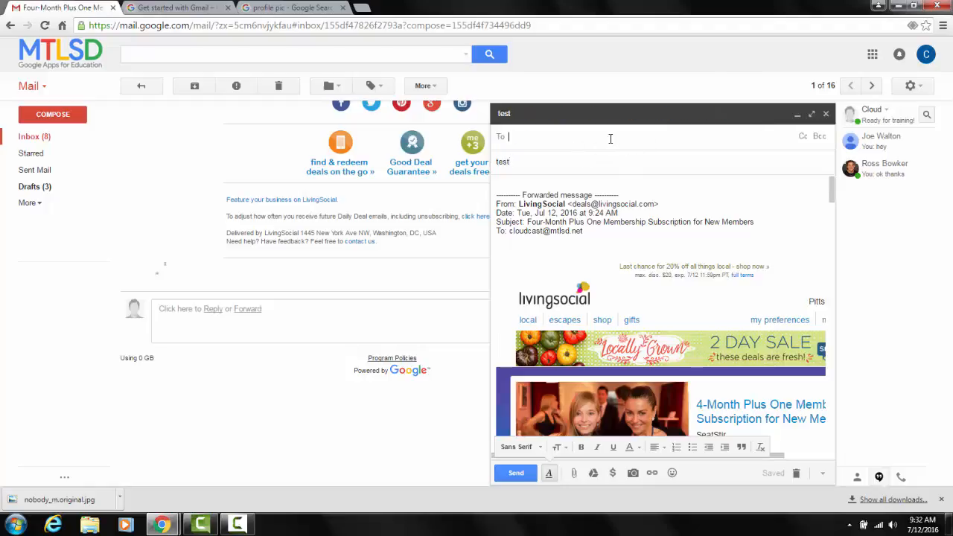
pyautogui.click(826, 113)
# Start a reply to the LivingSocial email and expand its recipient fields.
pyautogui.scroll(15, 251, 268)
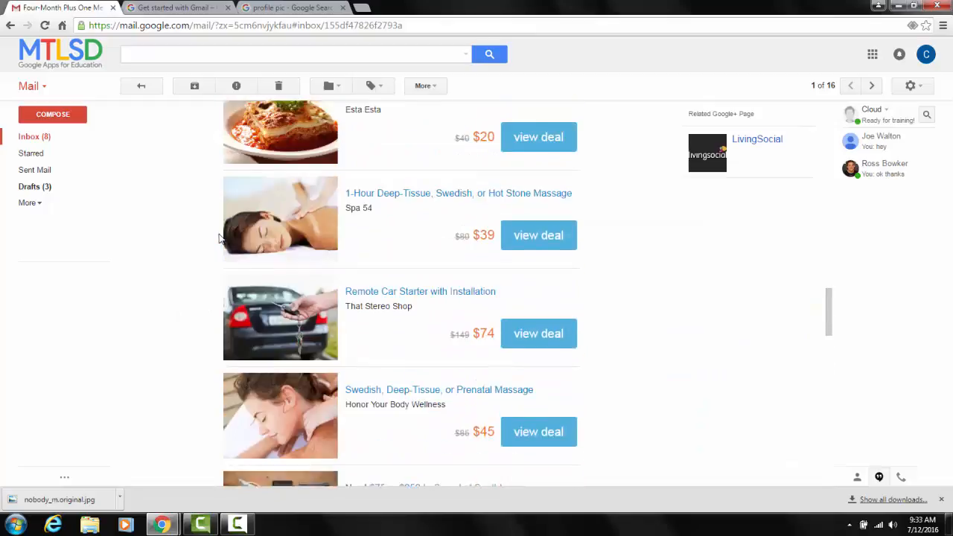
pyautogui.scroll(10, 218, 236)
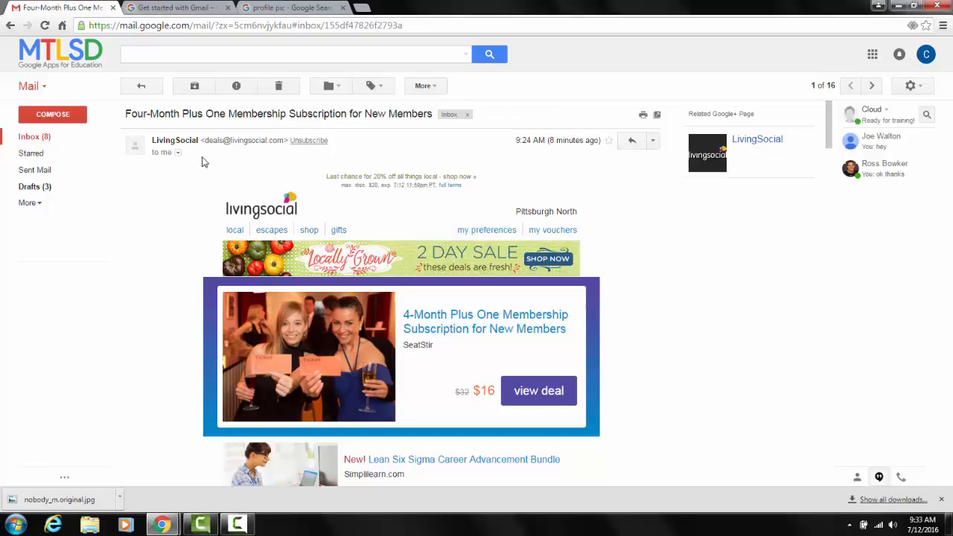
pyautogui.click(654, 143)
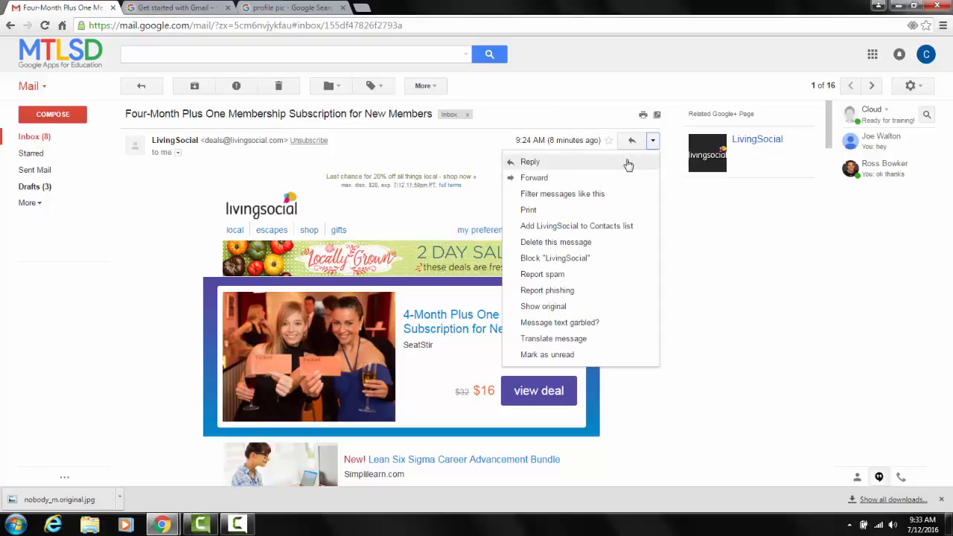
pyautogui.click(628, 162)
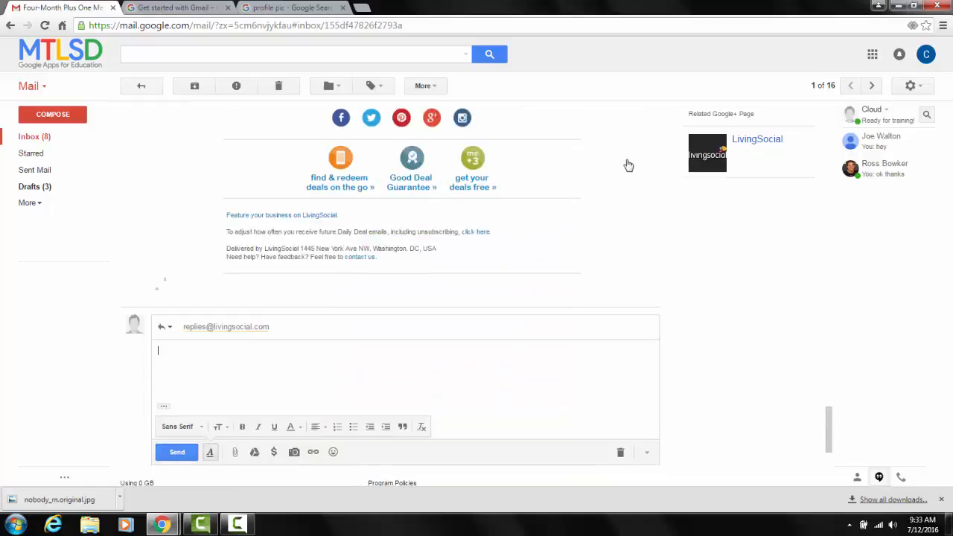
pyautogui.click(391, 329)
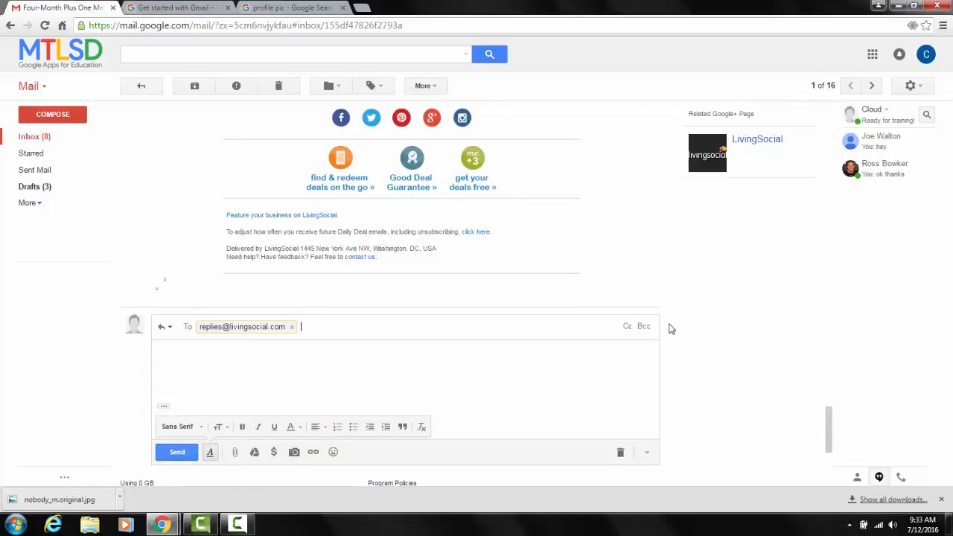
# Review the reply's response types and the additional actions available for the LivingSocial email.
pyautogui.click(170, 329)
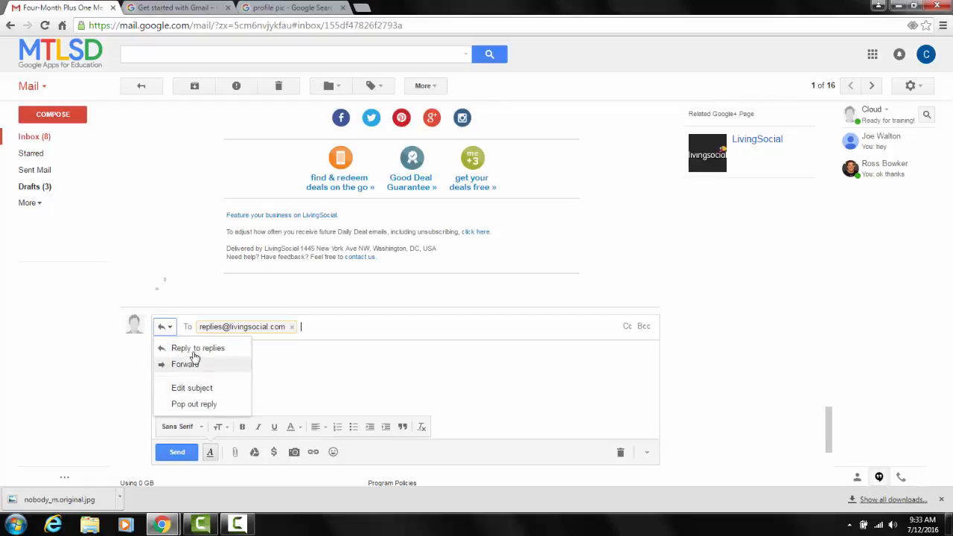
pyautogui.click(179, 283)
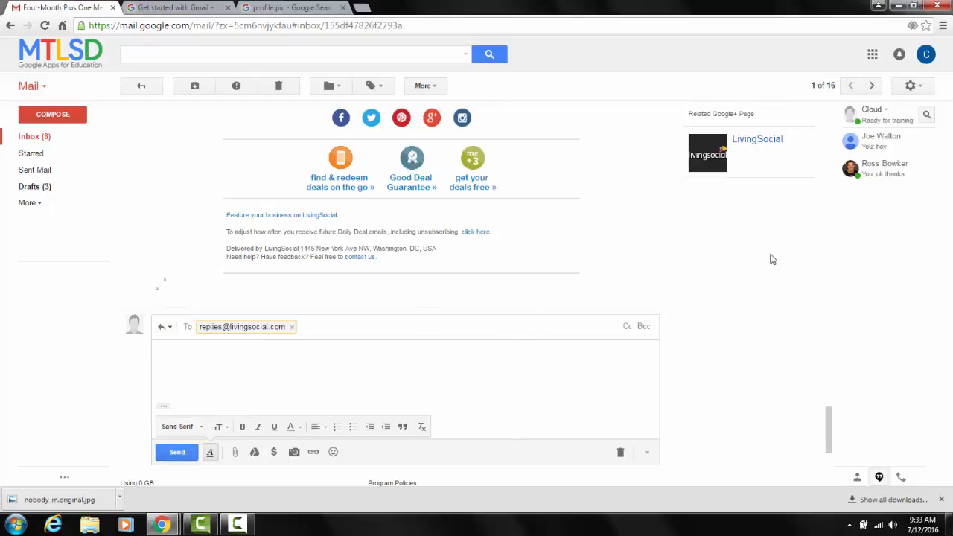
pyautogui.scroll(2, 721, 266)
pyautogui.scroll(15, 665, 296)
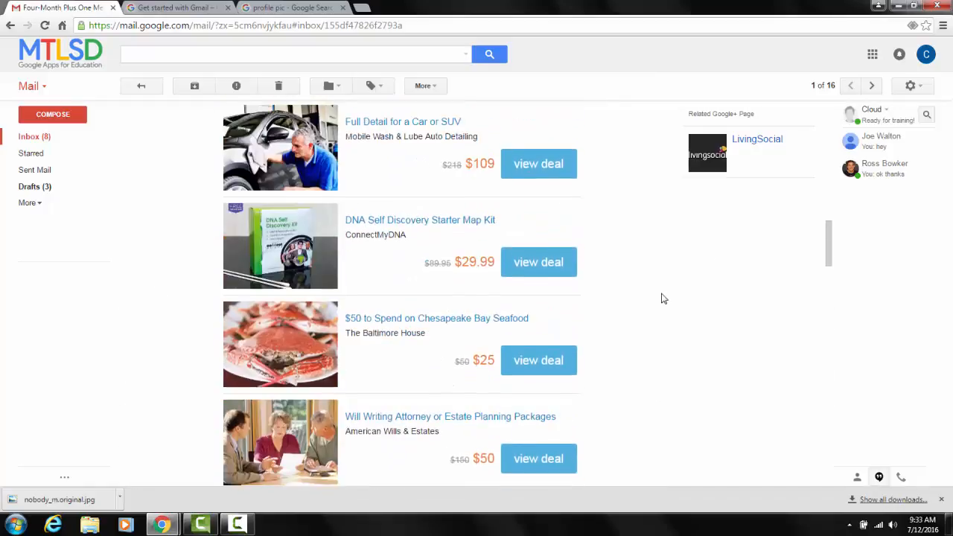
pyautogui.scroll(10, 666, 296)
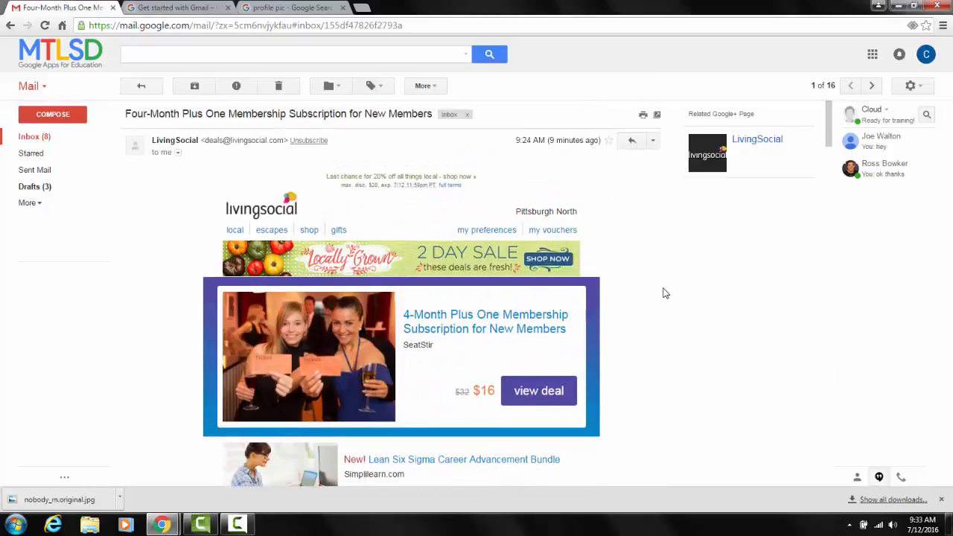
pyautogui.click(652, 142)
pyautogui.click(655, 142)
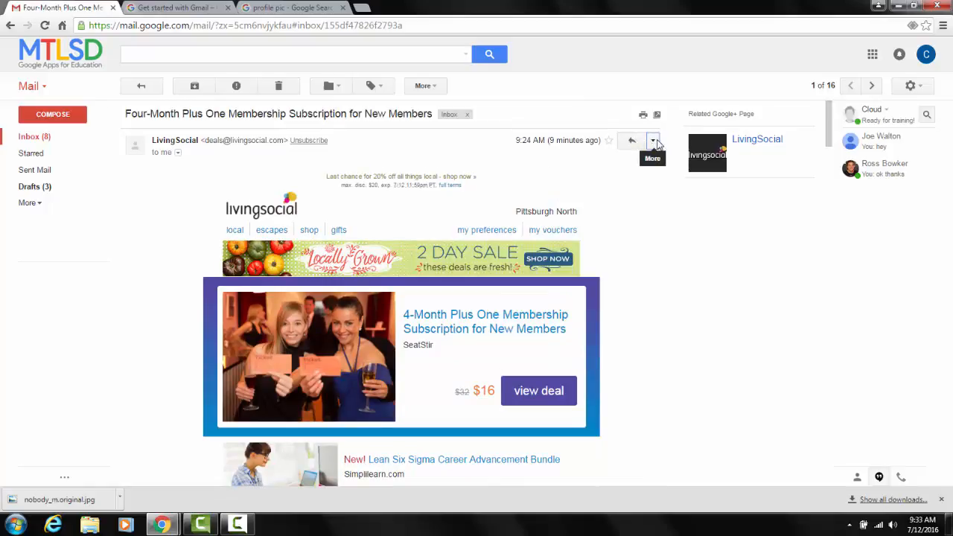
pyautogui.click(654, 143)
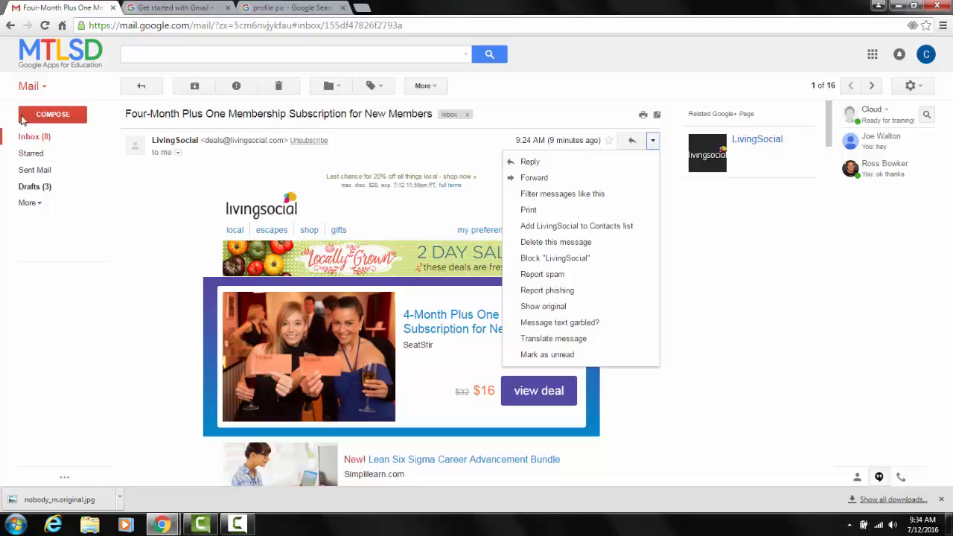
# Open the River Cruises email from Groupon Pittsburgh in the inbox, start forwarding it and look over the forwarded content.
pyautogui.click(30, 137)
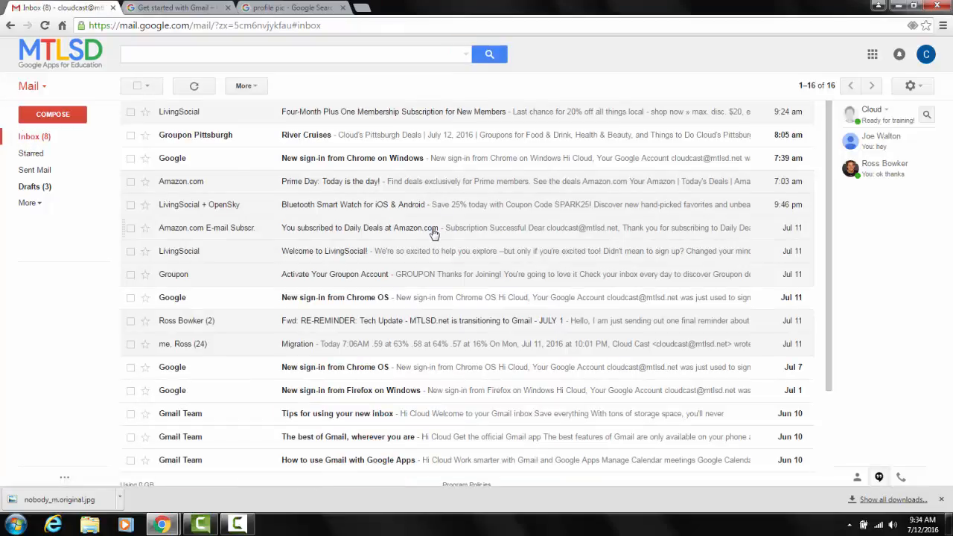
pyautogui.click(322, 140)
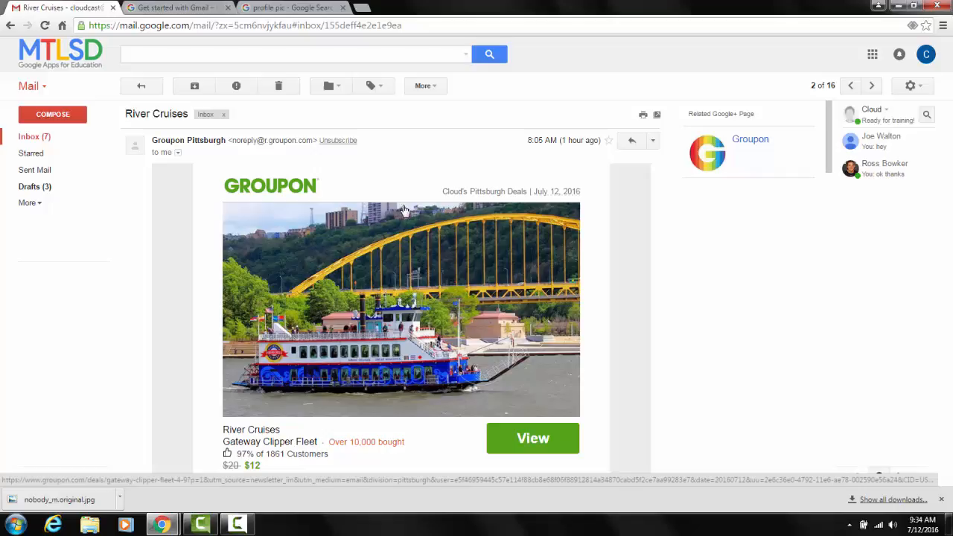
pyautogui.click(653, 141)
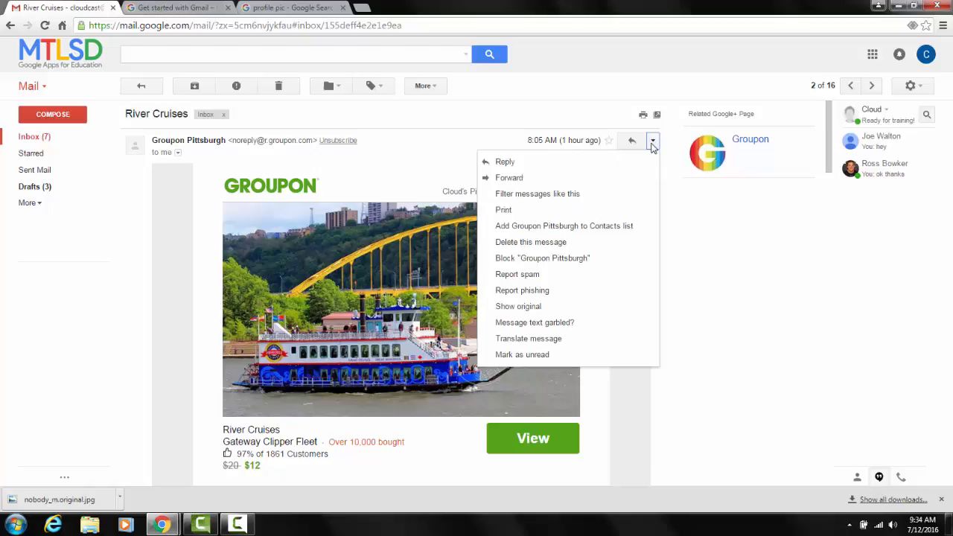
pyautogui.click(584, 179)
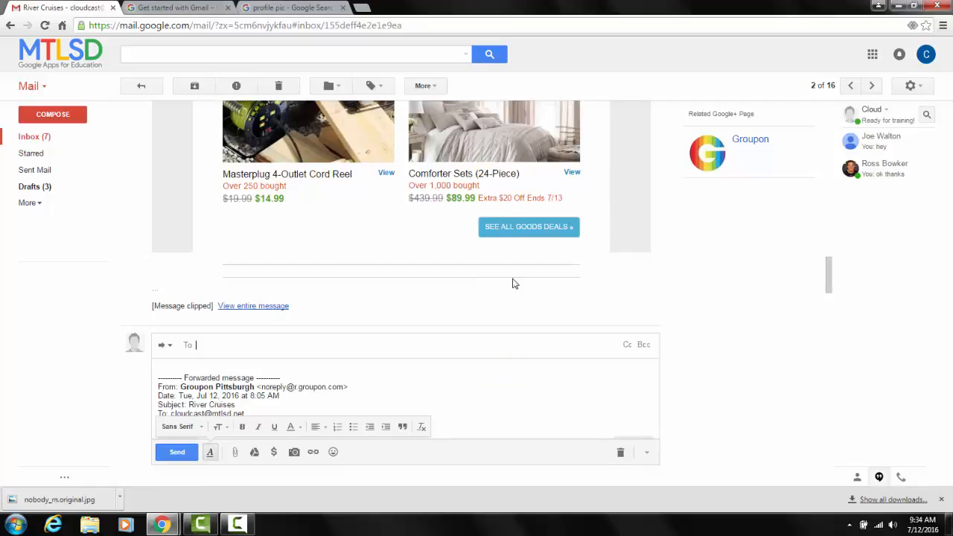
pyautogui.scroll(-8, 290, 387)
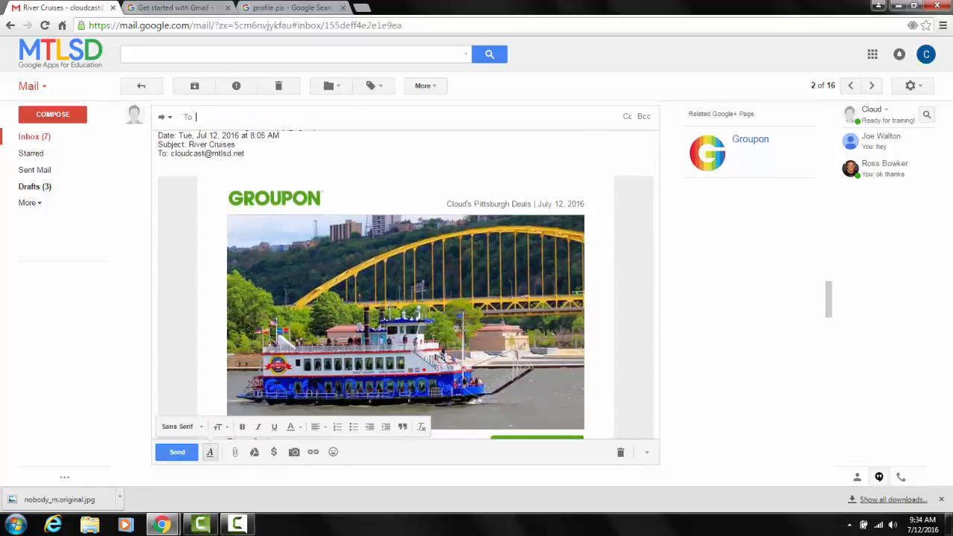
pyautogui.scroll(10, 285, 385)
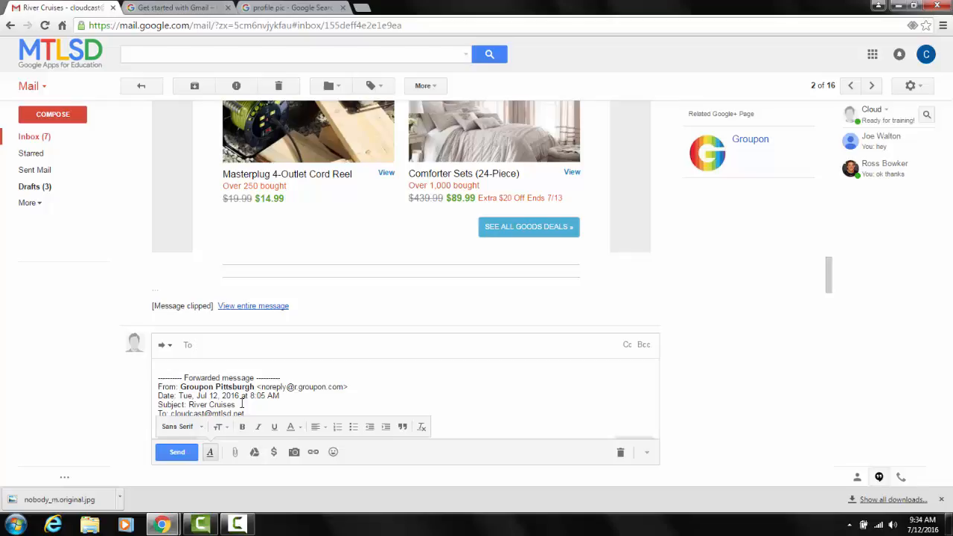
pyautogui.scroll(5, 336, 131)
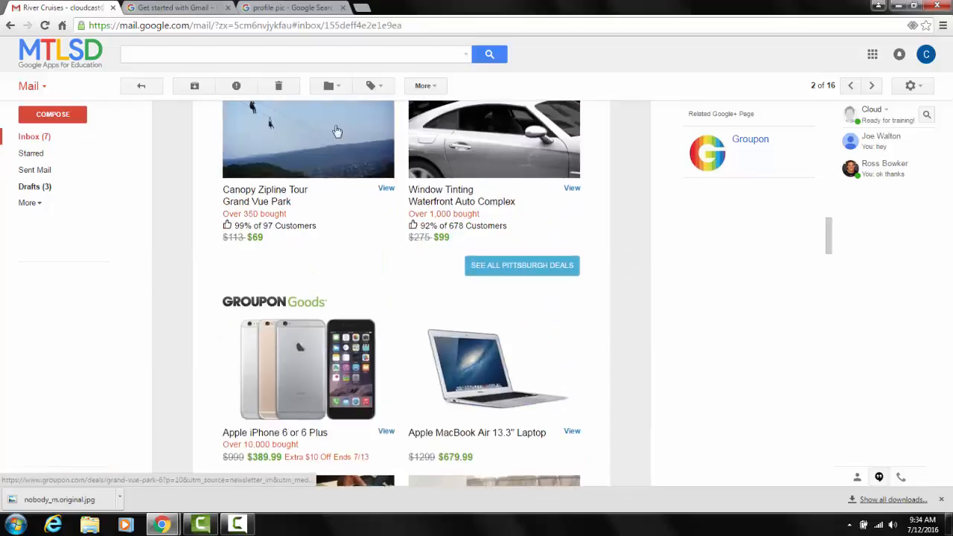
# Switch to the Google Apps Learning Center page and read on from composing a new email to Send and Undo Send.
pyautogui.click(176, 8)
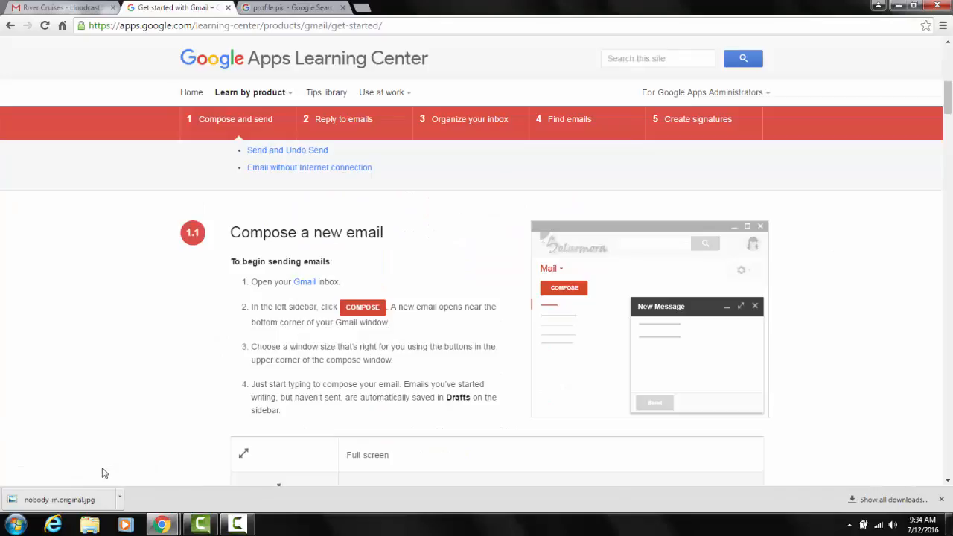
pyautogui.scroll(-1, 110, 302)
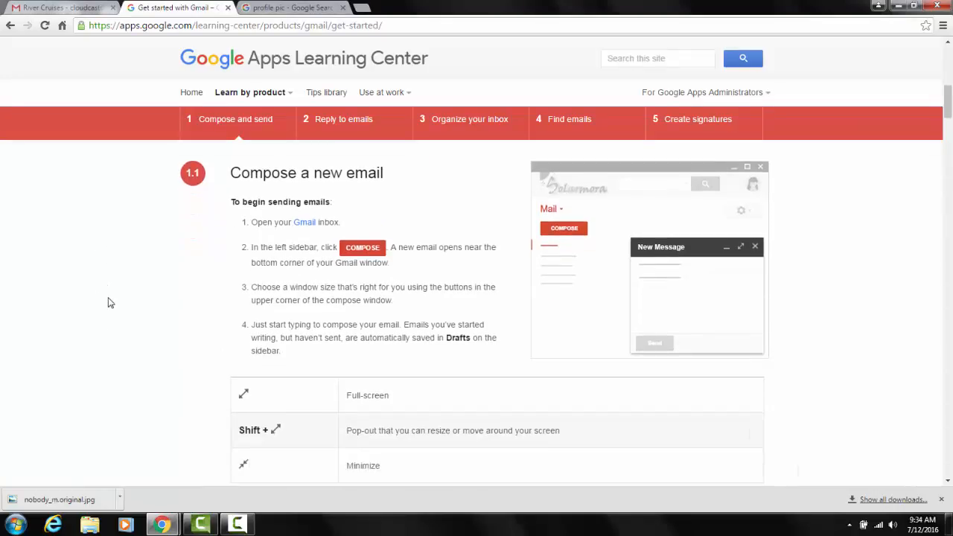
pyautogui.scroll(-5, 108, 303)
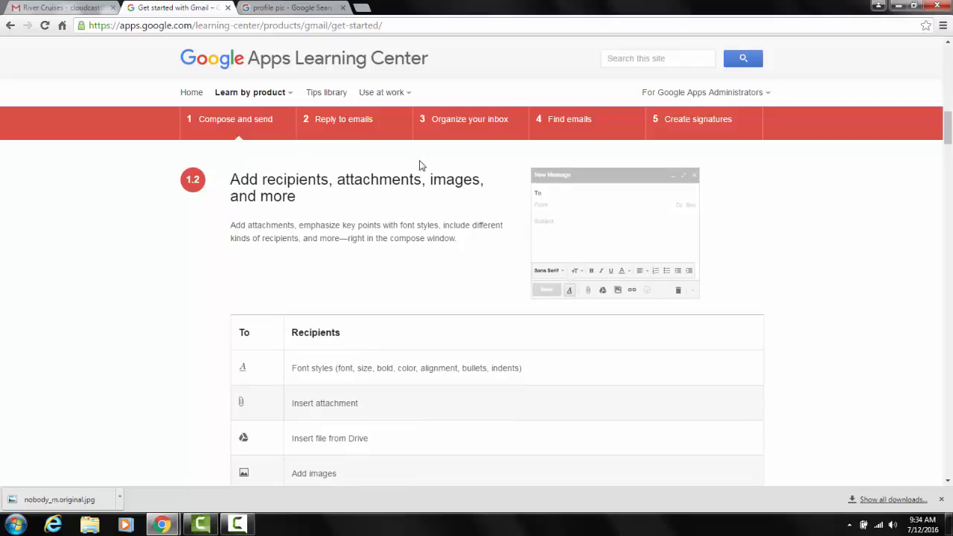
pyautogui.scroll(-3, 2, 269)
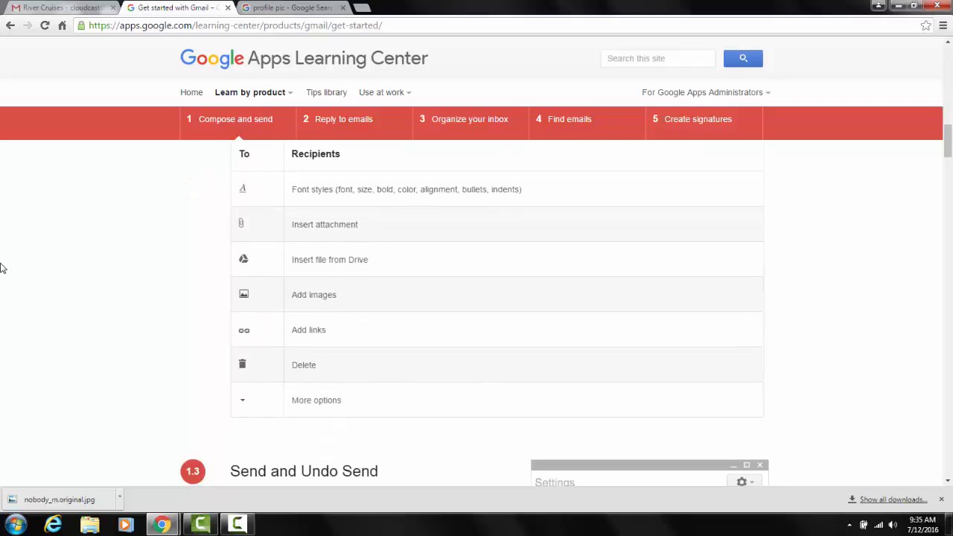
pyautogui.scroll(-5, 2, 268)
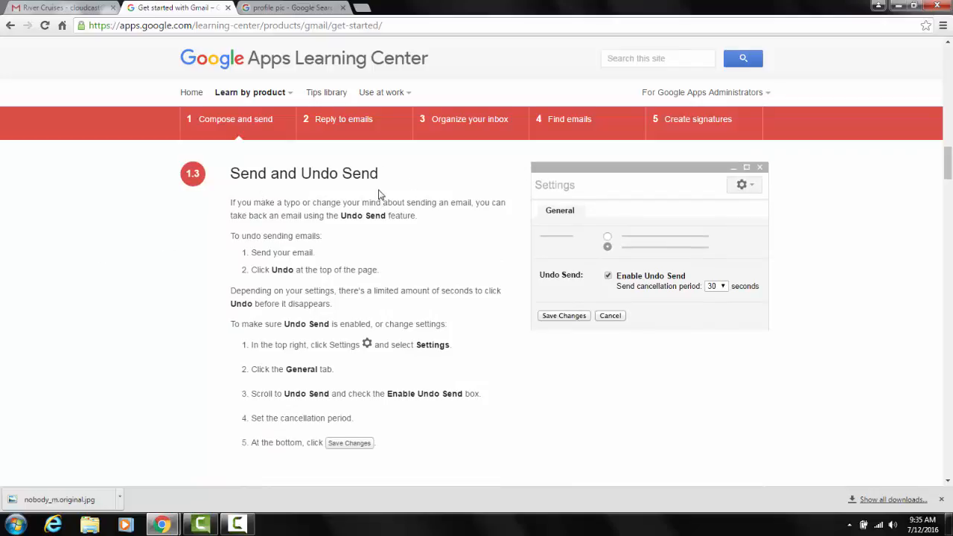
# Switch to the other browser window, show its Gmail inbox and maximize the window.
pyautogui.hotkey('alt', 'Tab')
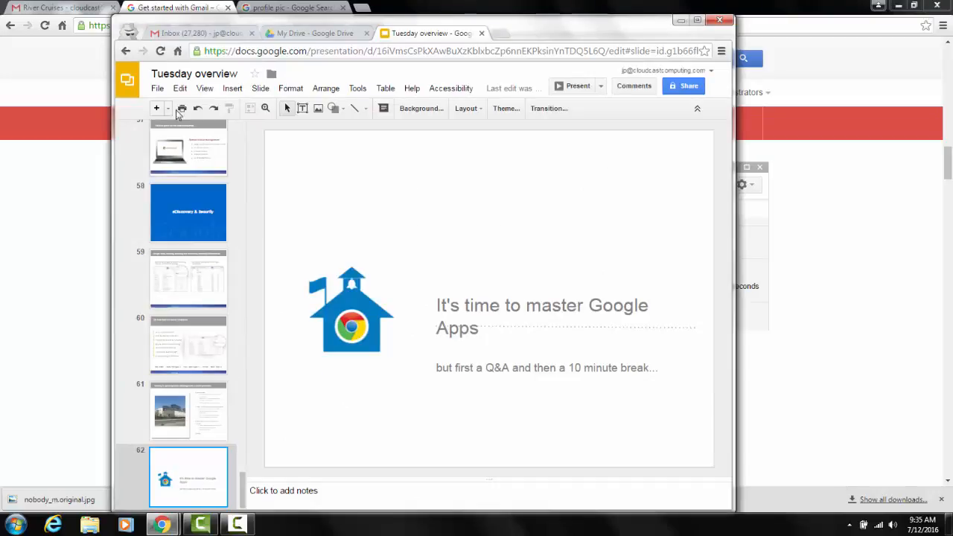
pyautogui.click(212, 33)
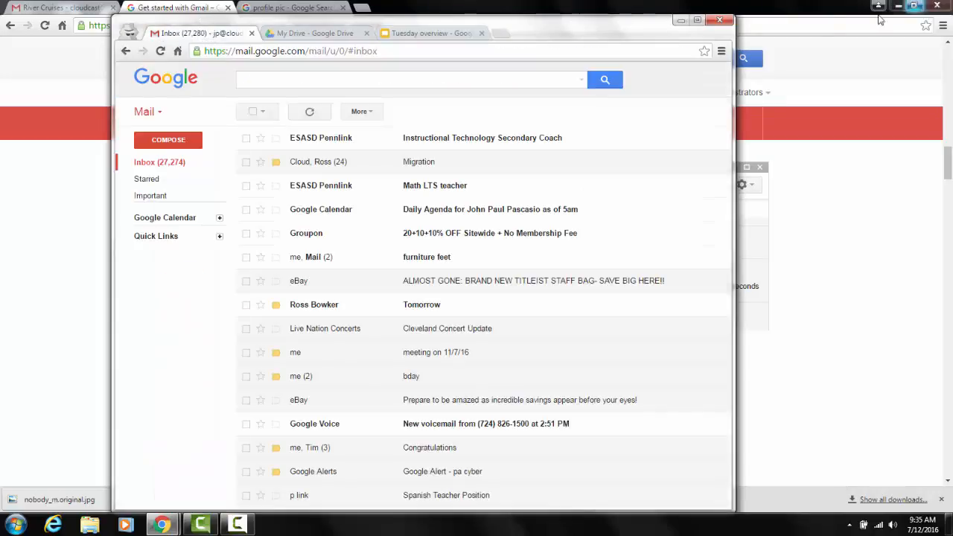
pyautogui.click(699, 21)
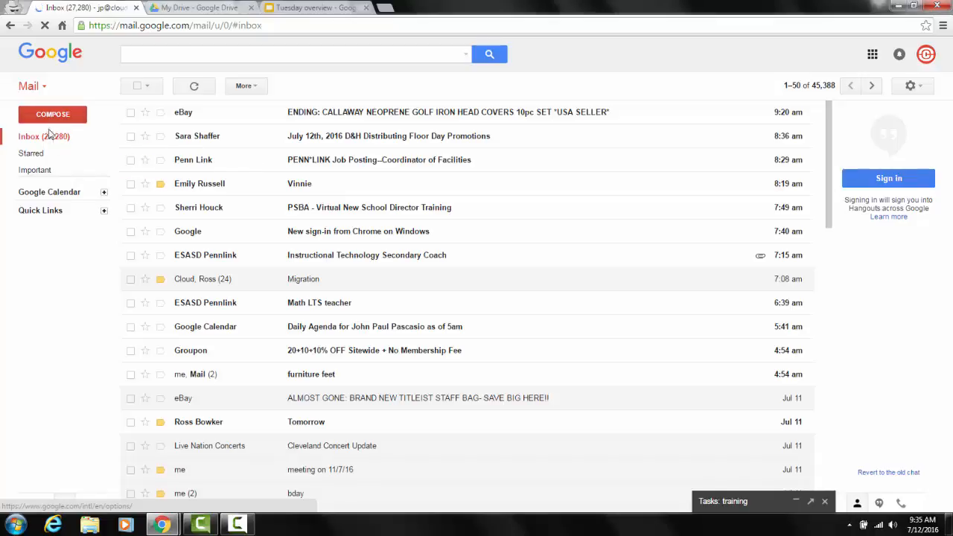
# Compose a new email to the first suggested contact for "jo" with "test" as both subject and body text.
pyautogui.click(53, 114)
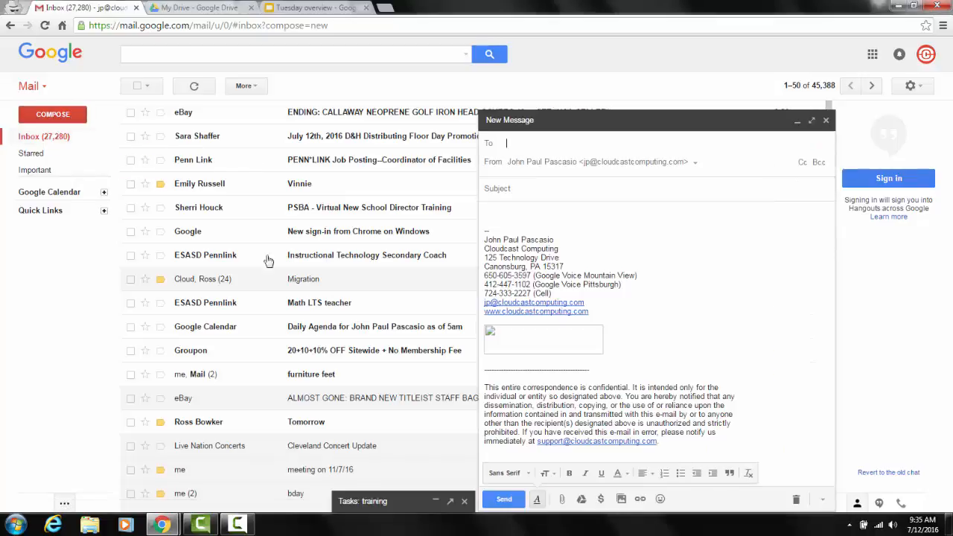
pyautogui.write('jo')
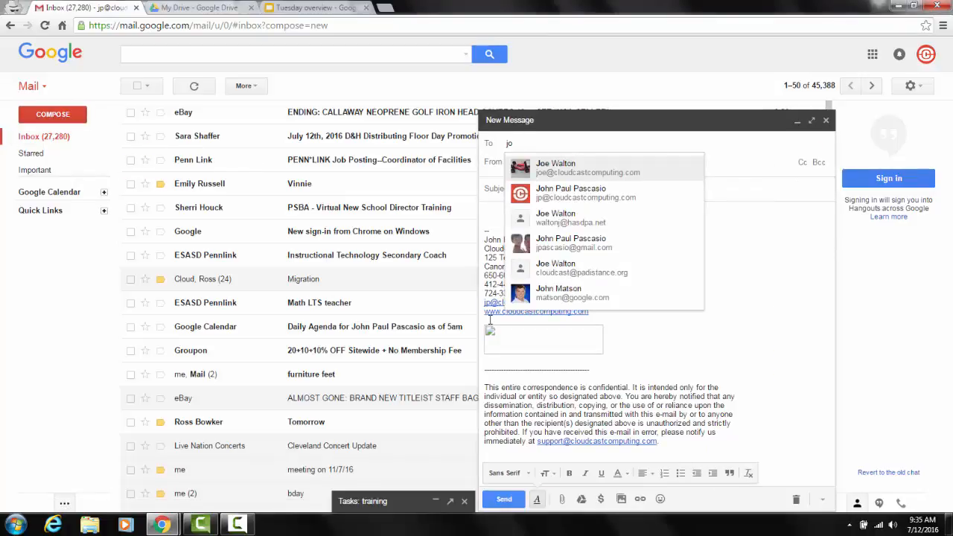
pyautogui.press('Tab')
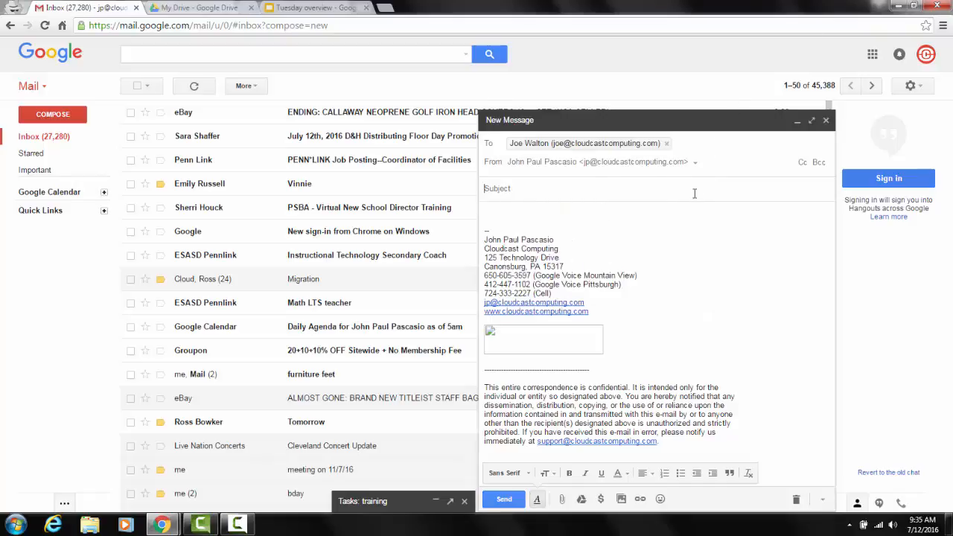
pyautogui.write('test')
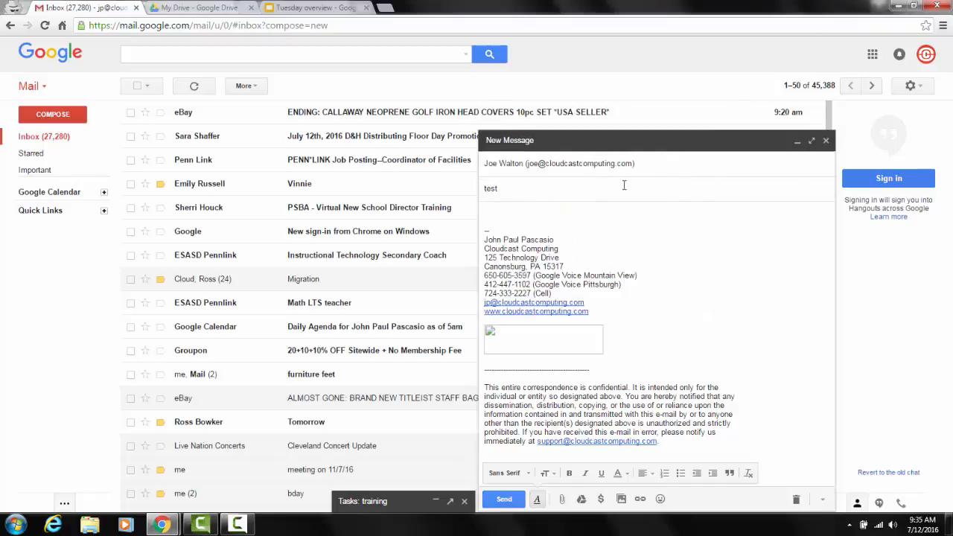
pyautogui.click(583, 220)
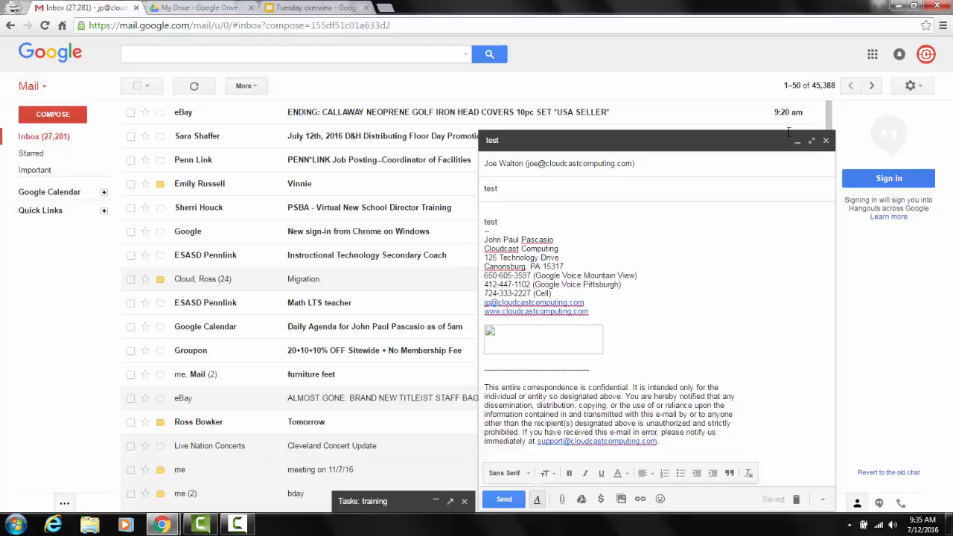
# Send the test email, take it back with Undo and close the reopened draft.
pyautogui.click(500, 501)
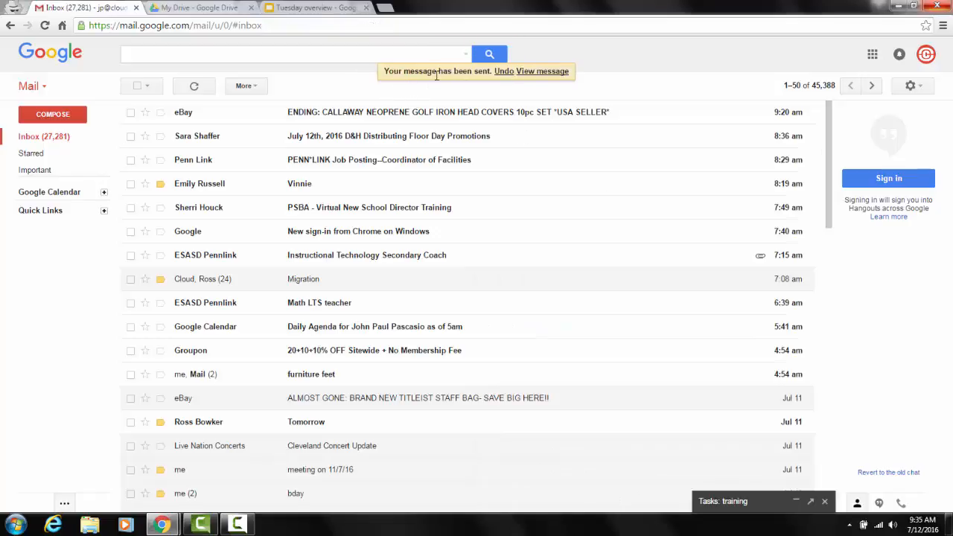
pyautogui.click(507, 72)
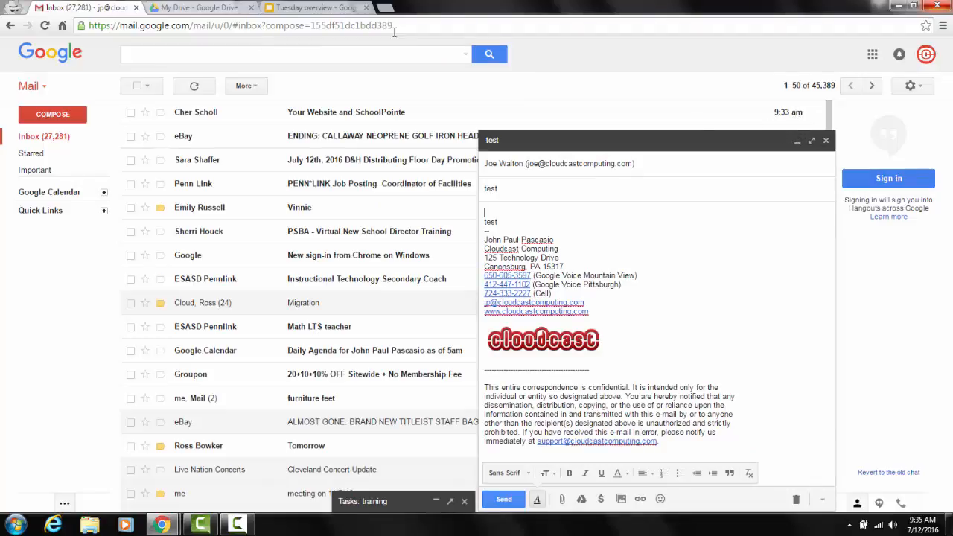
pyautogui.click(826, 140)
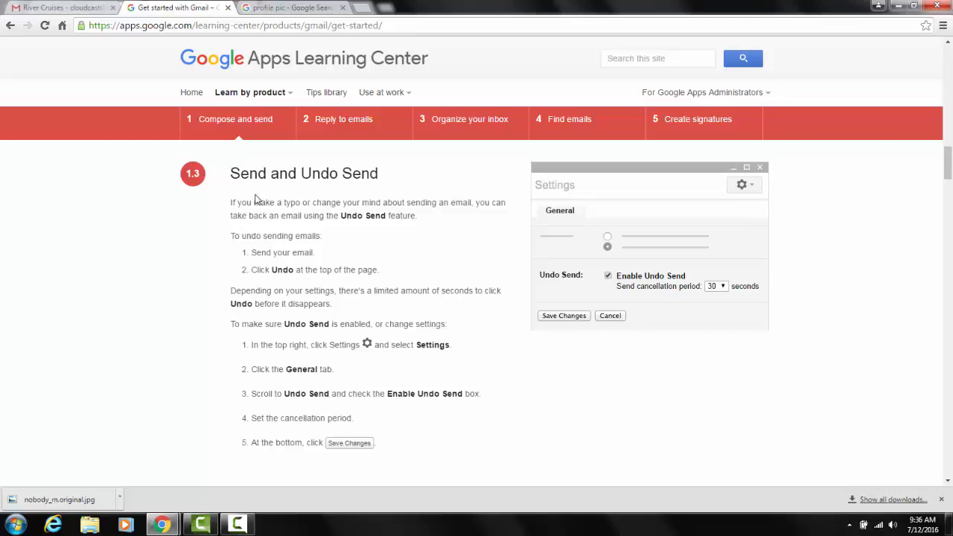
# Back on the Learning Center page, read section 1.4 about email without an Internet connection.
pyautogui.scroll(-3, 262, 215)
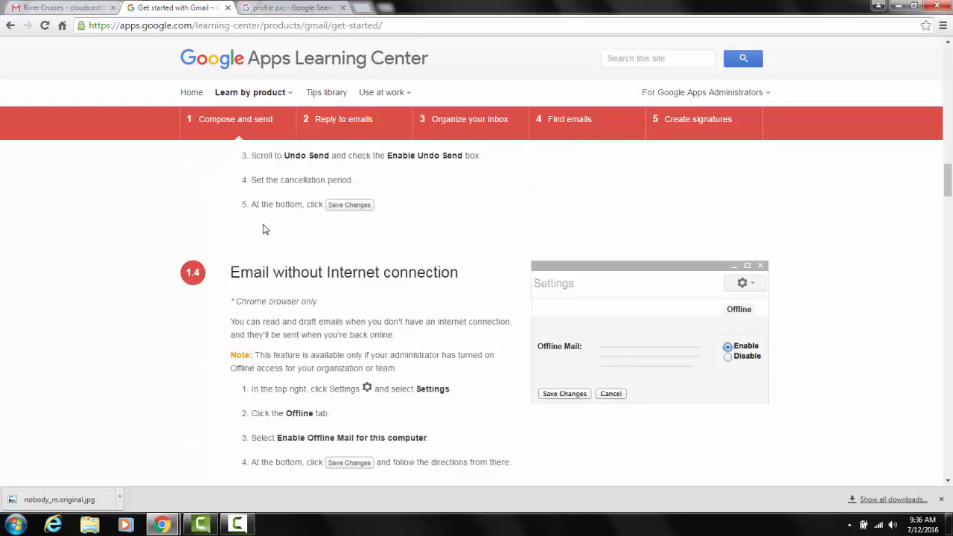
pyautogui.scroll(-1, 265, 229)
pyautogui.scroll(-1, 264, 227)
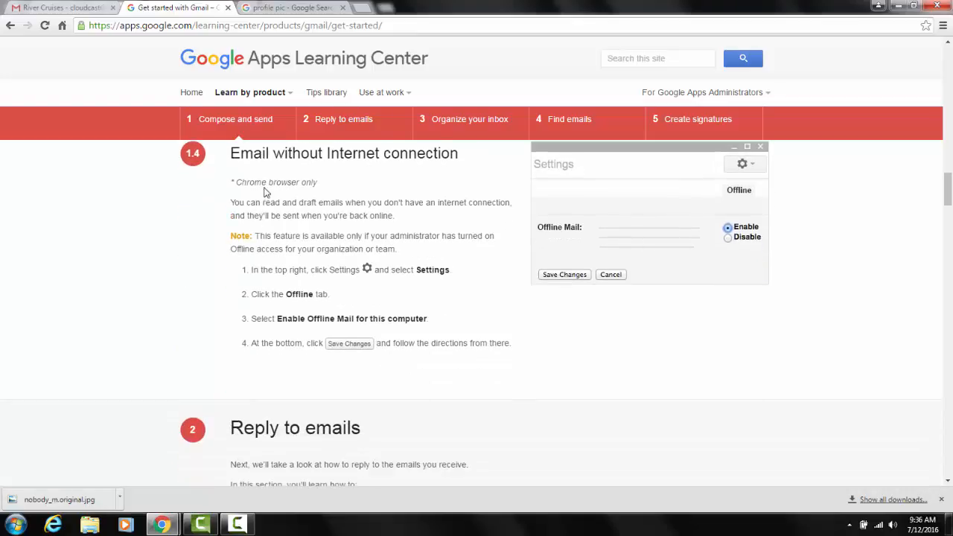
pyautogui.scroll(1, 269, 187)
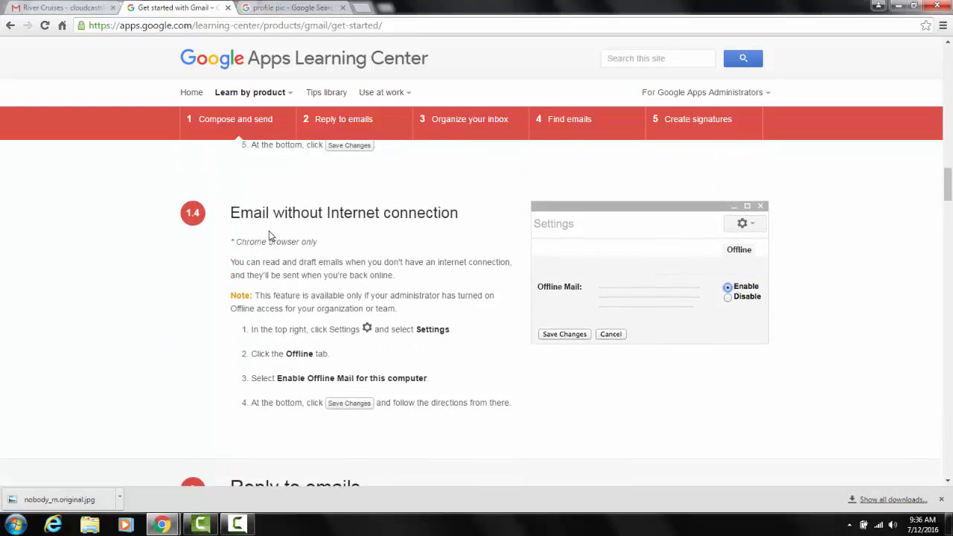
pyautogui.scroll(-1, 268, 232)
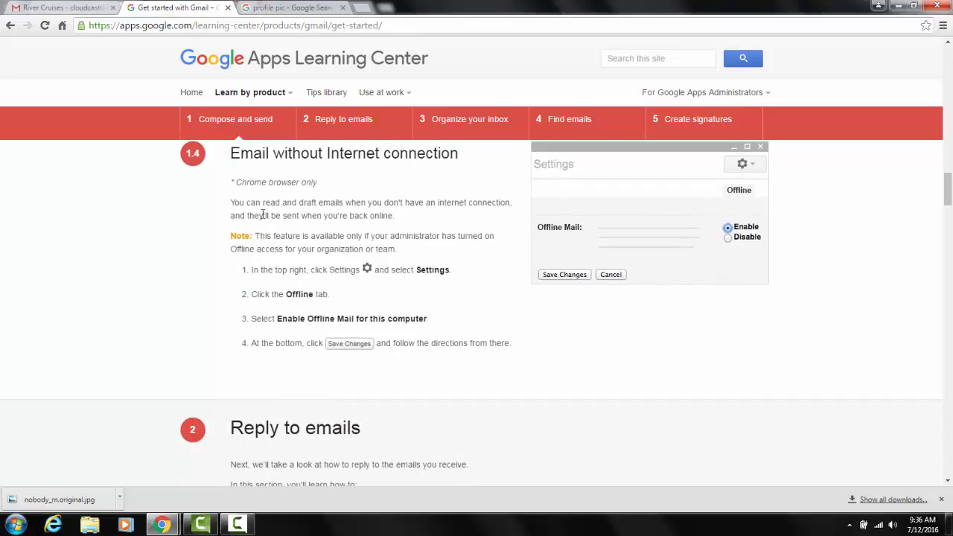
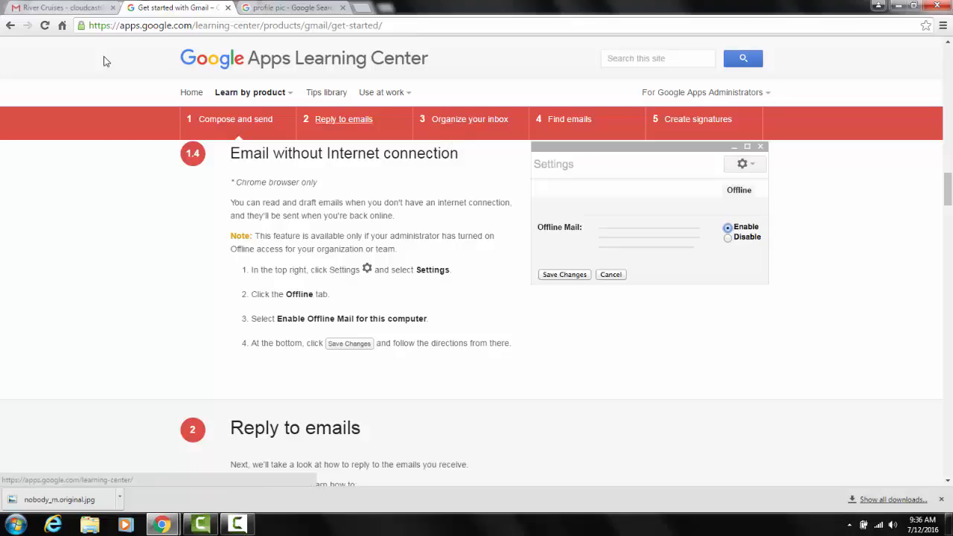
# Switch to Gmail and open the Offline section of its settings to see the option for installing Gmail Offline.
pyautogui.click(58, 8)
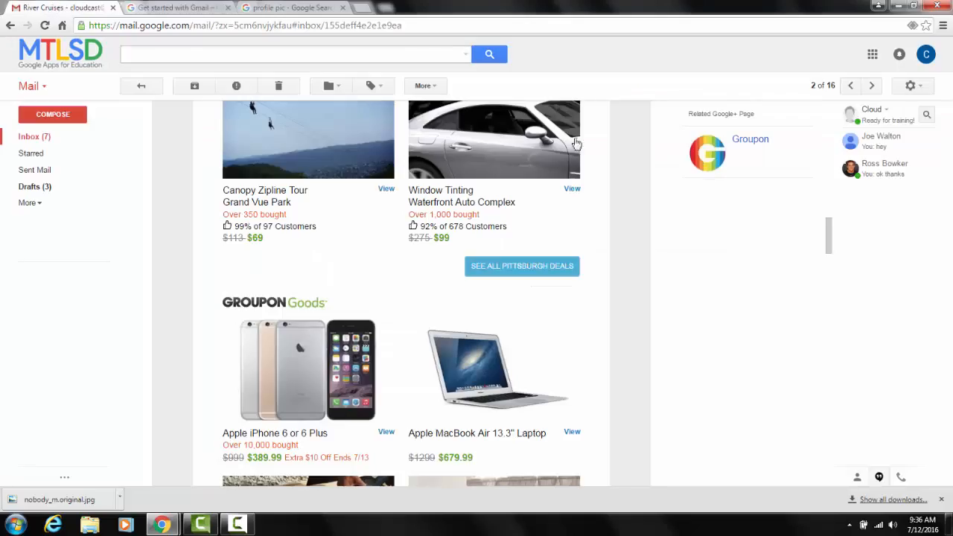
pyautogui.click(928, 88)
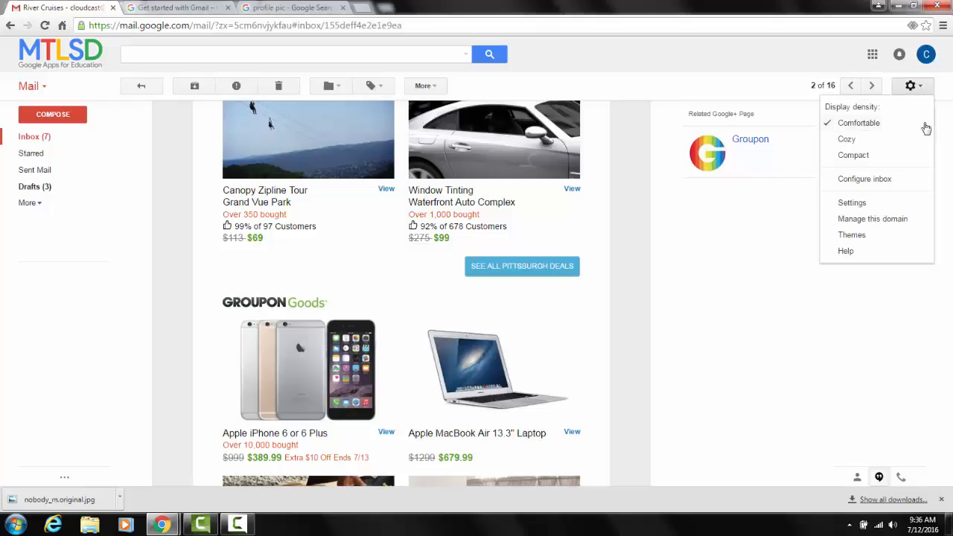
pyautogui.click(890, 207)
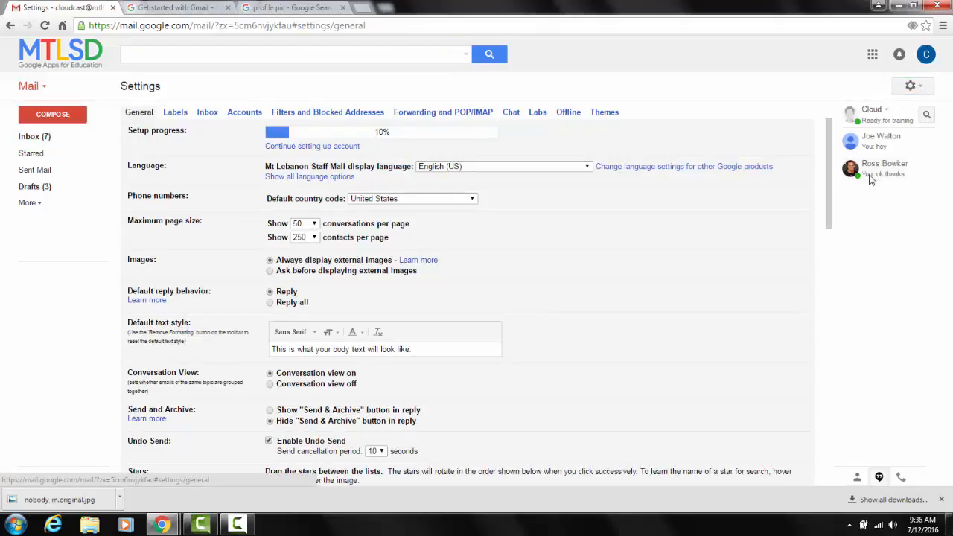
pyautogui.click(566, 114)
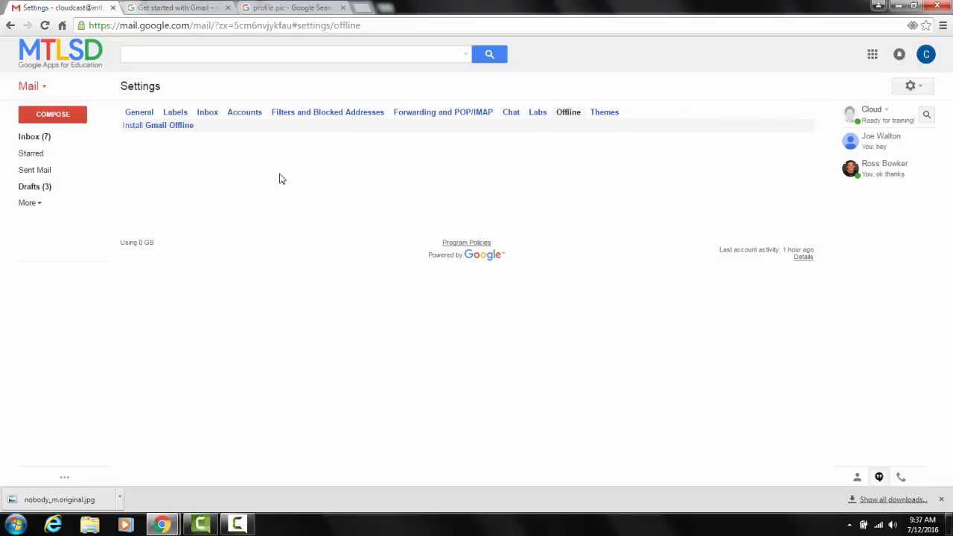
# Return to the Learning Center page and move on to section 2 about replying to emails.
pyautogui.click(192, 6)
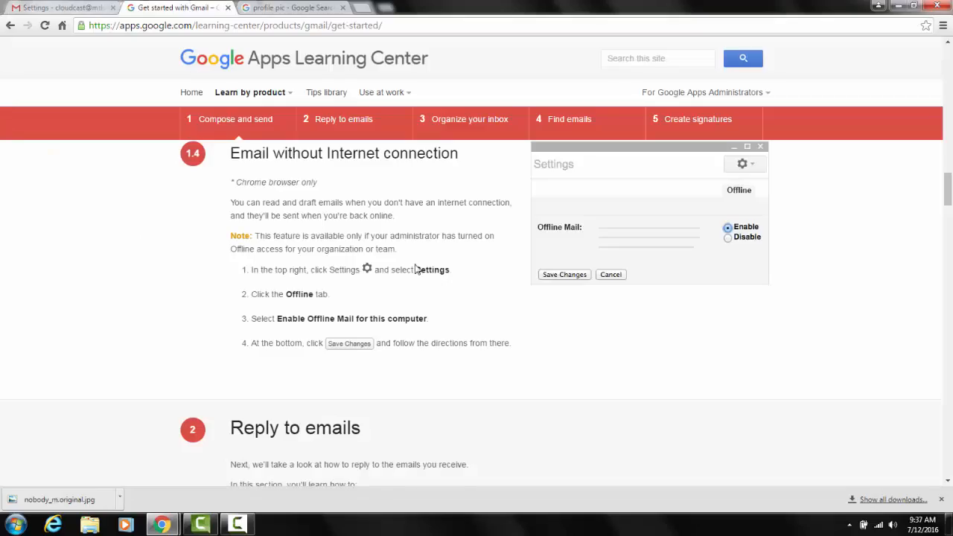
pyautogui.scroll(-3, 123, 260)
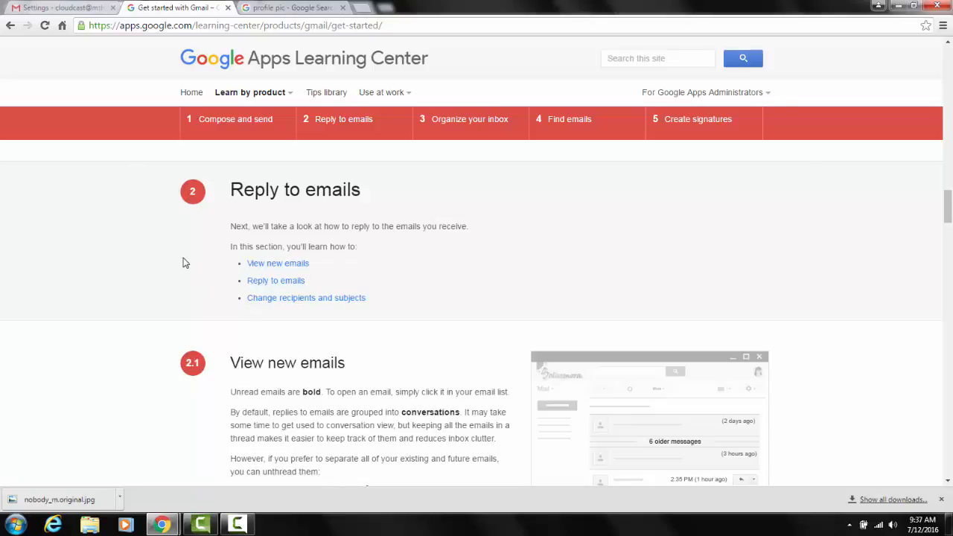
# In the Gmail inbox, open LivingSocial's "Four-Month Plus One Membership Subscription for New Members" email and show its message actions.
pyautogui.click(76, 8)
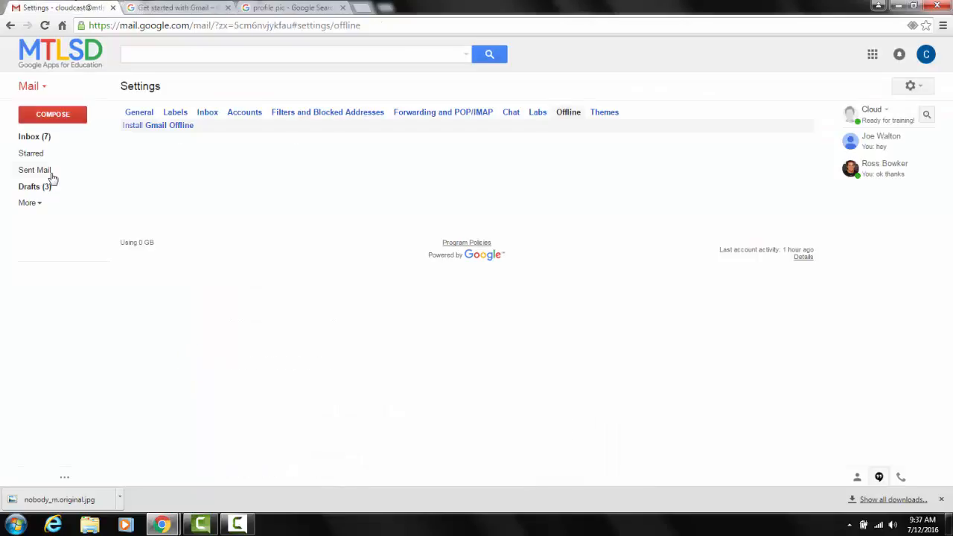
pyautogui.click(43, 136)
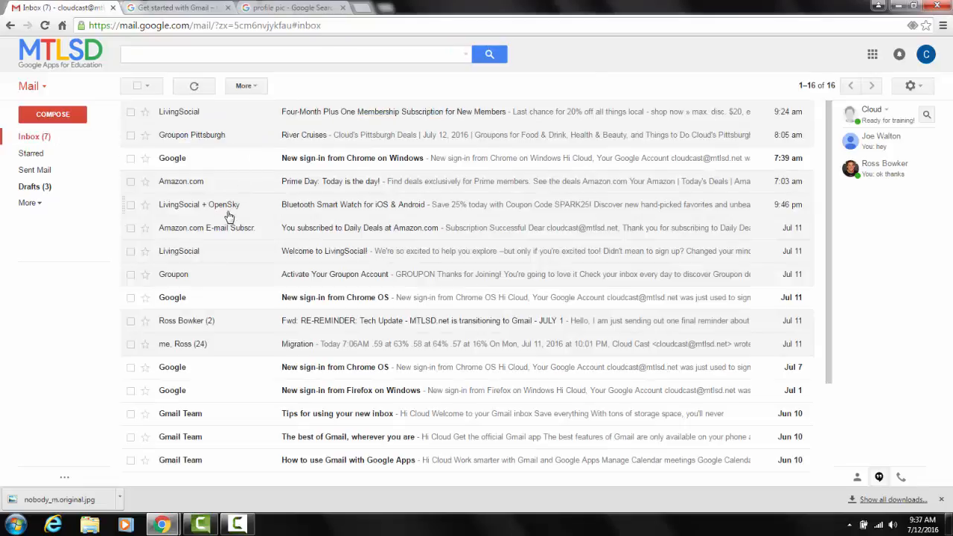
pyautogui.moveTo(242, 235)
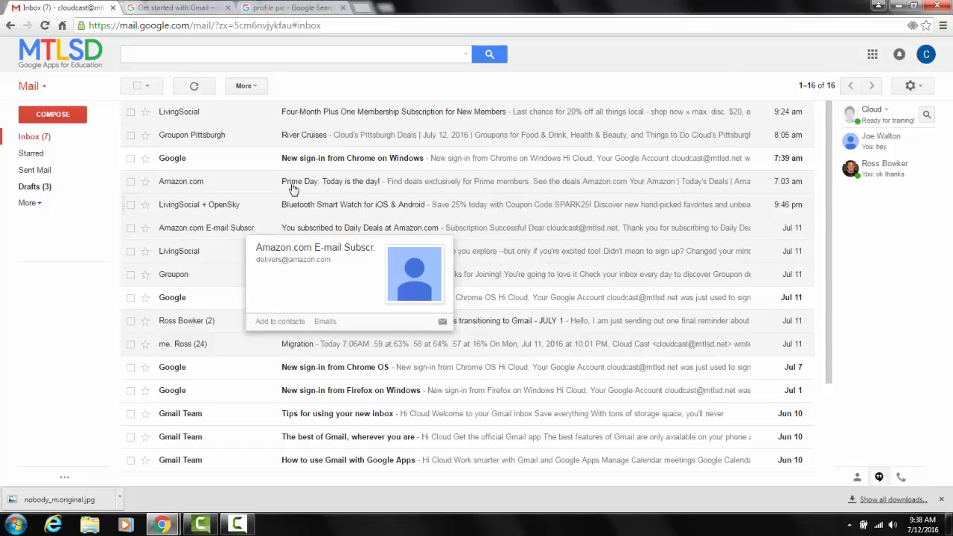
pyautogui.click(320, 112)
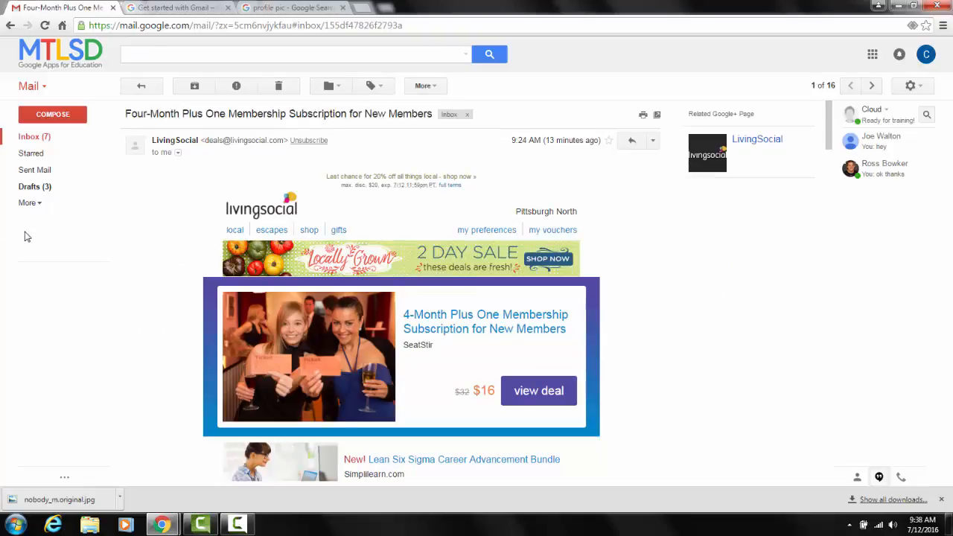
pyautogui.click(654, 141)
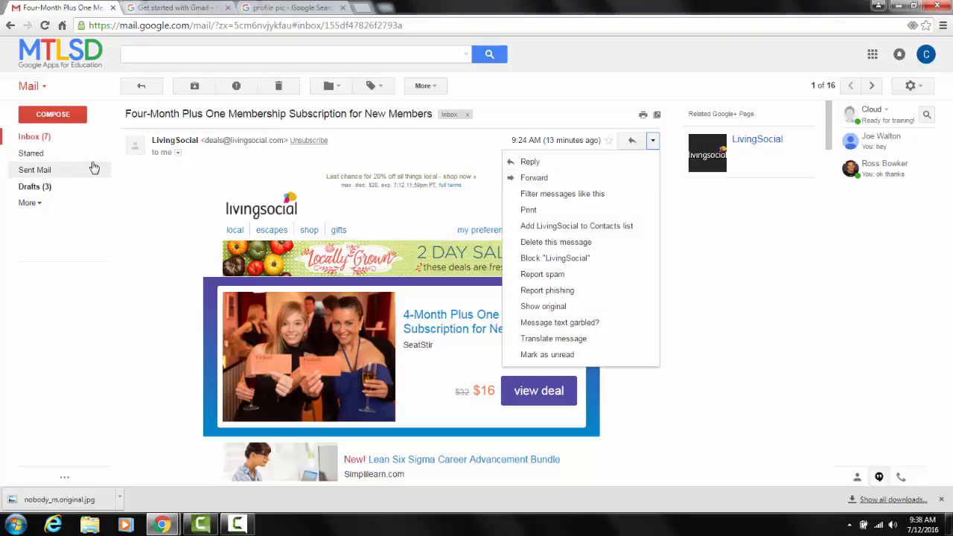
# Create a new Gmail label named "living social".
pyautogui.click(36, 204)
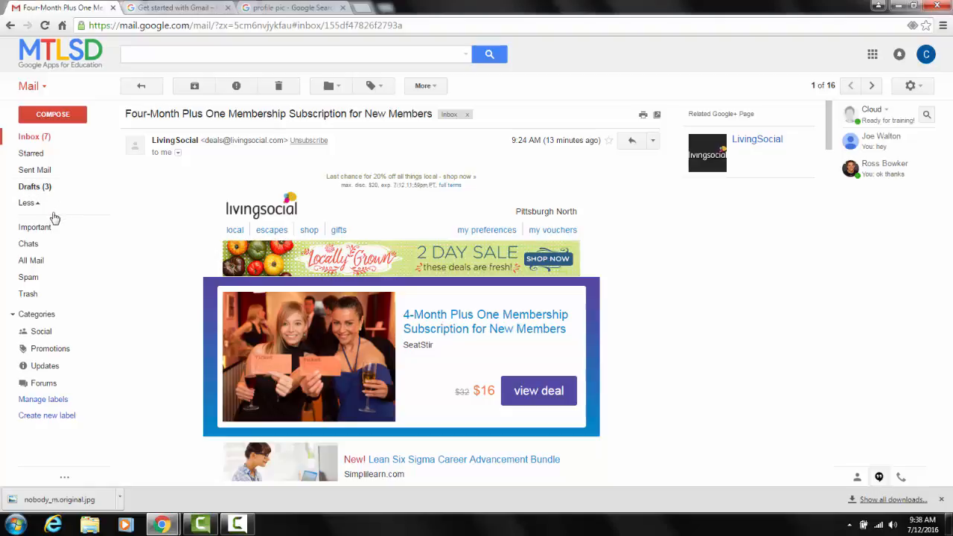
pyautogui.click(56, 420)
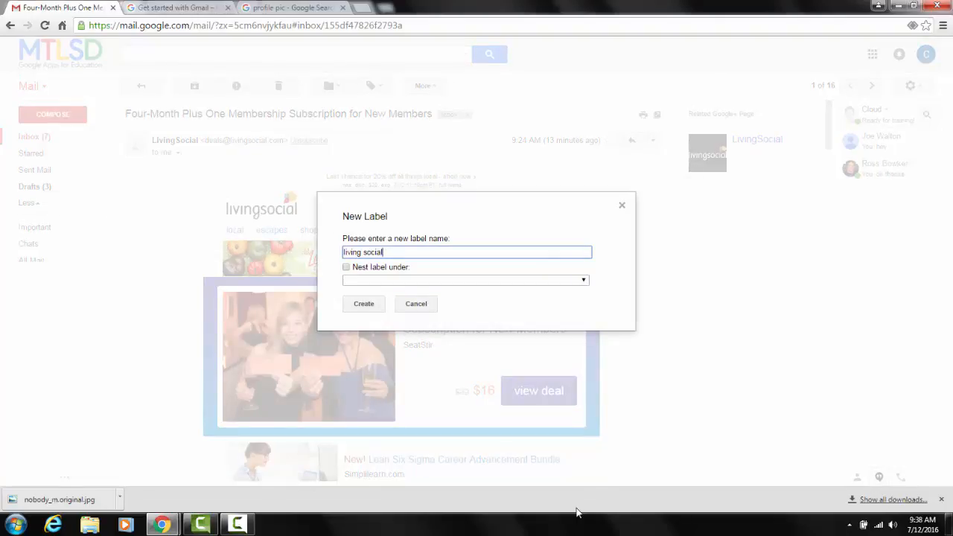
pyautogui.write('living social')
pyautogui.click(362, 304)
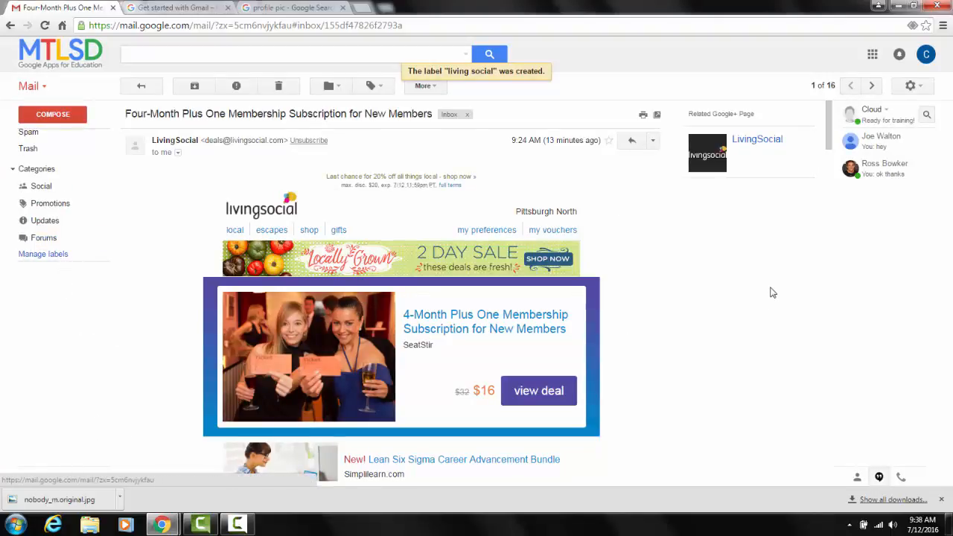
# Create a filter for messages from this LivingSocial sender that skips the inbox and applies the "living social" label.
pyautogui.click(654, 141)
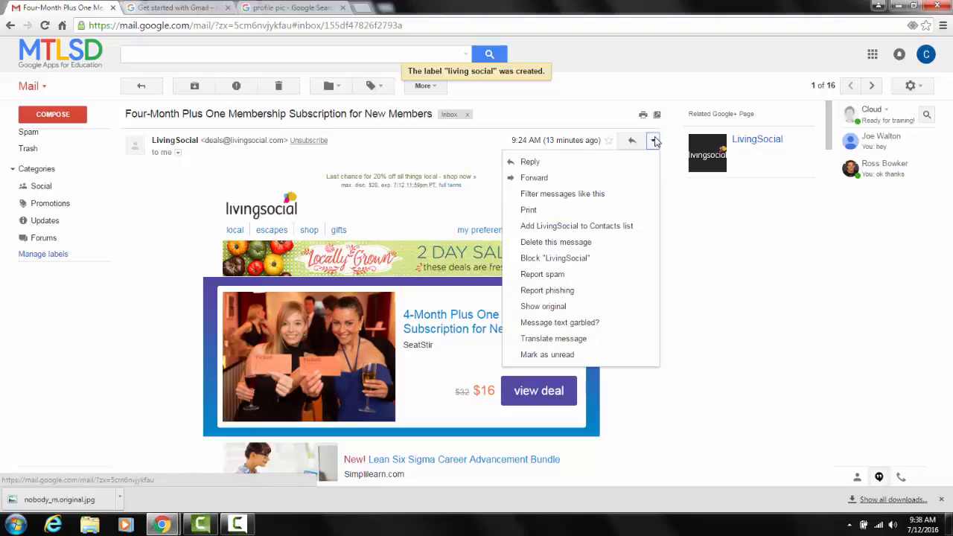
pyautogui.click(633, 196)
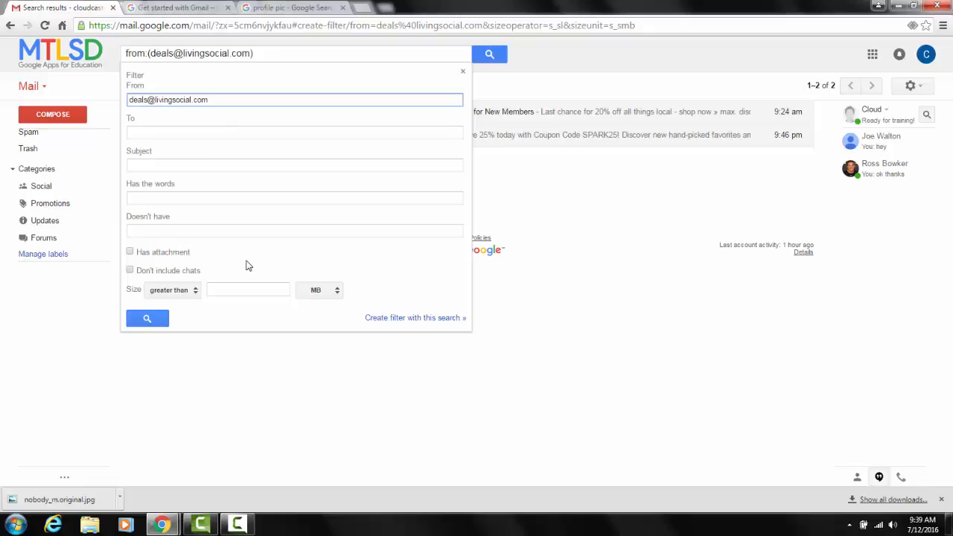
pyautogui.click(430, 322)
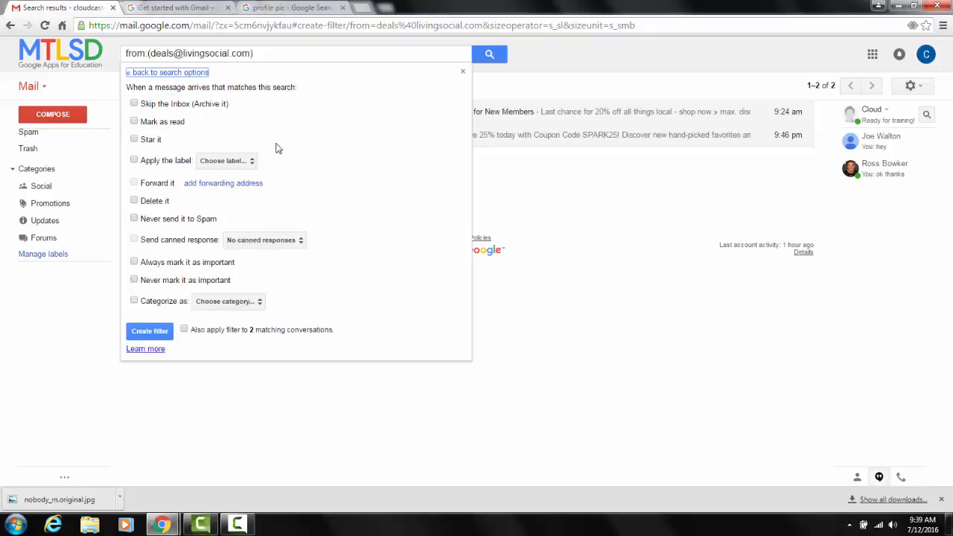
pyautogui.click(137, 105)
pyautogui.click(135, 160)
pyautogui.click(250, 163)
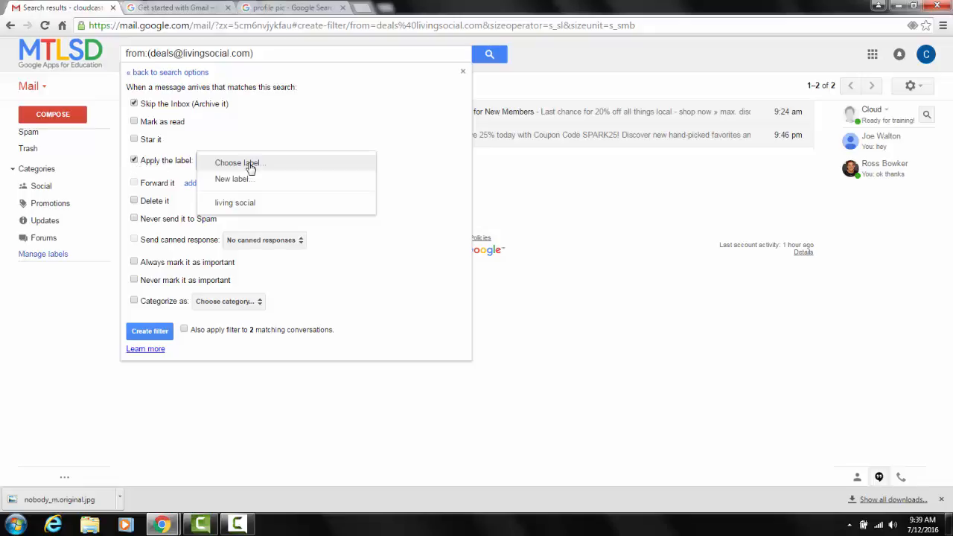
pyautogui.click(251, 202)
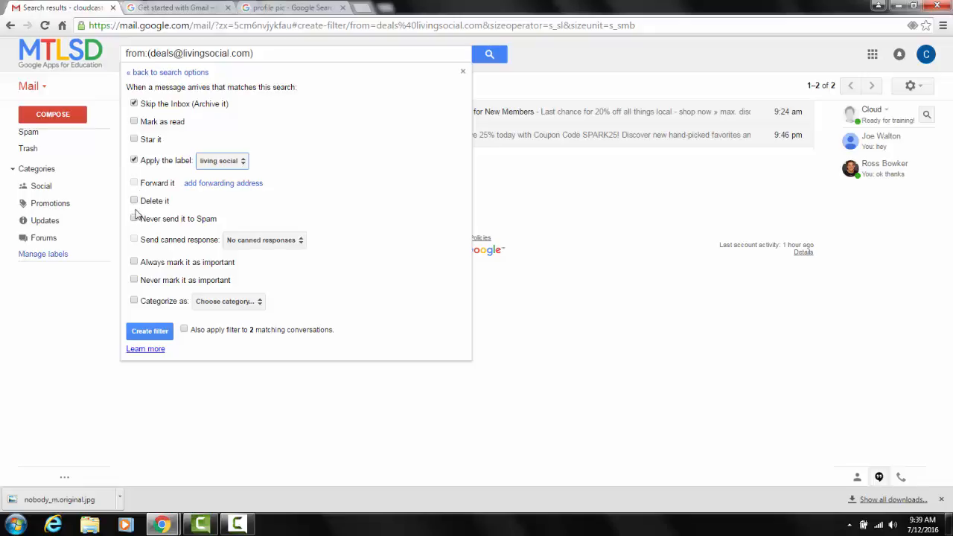
pyautogui.click(151, 331)
# Check the inbox and the "living social" label for messages handled by the filter.
pyautogui.moveTo(52, 154)
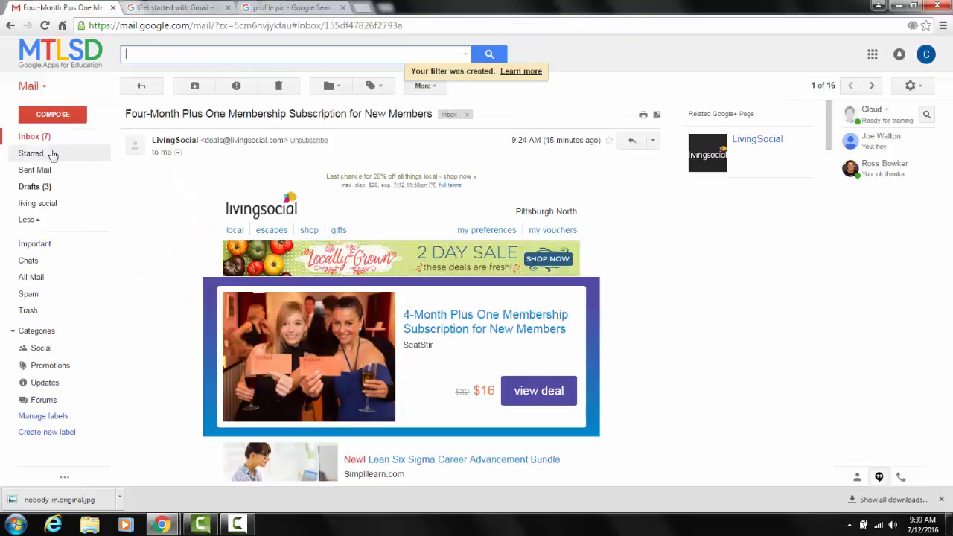
pyautogui.click(41, 137)
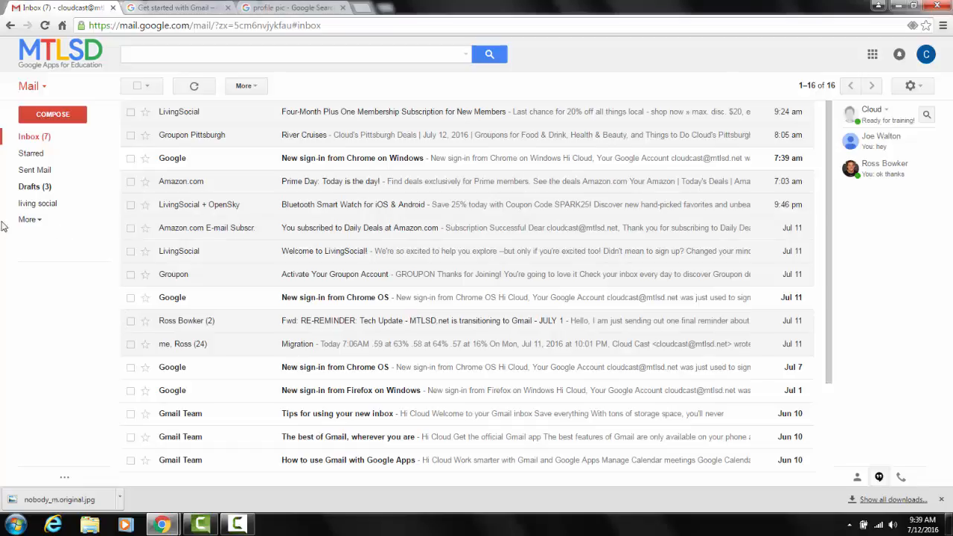
pyautogui.click(48, 209)
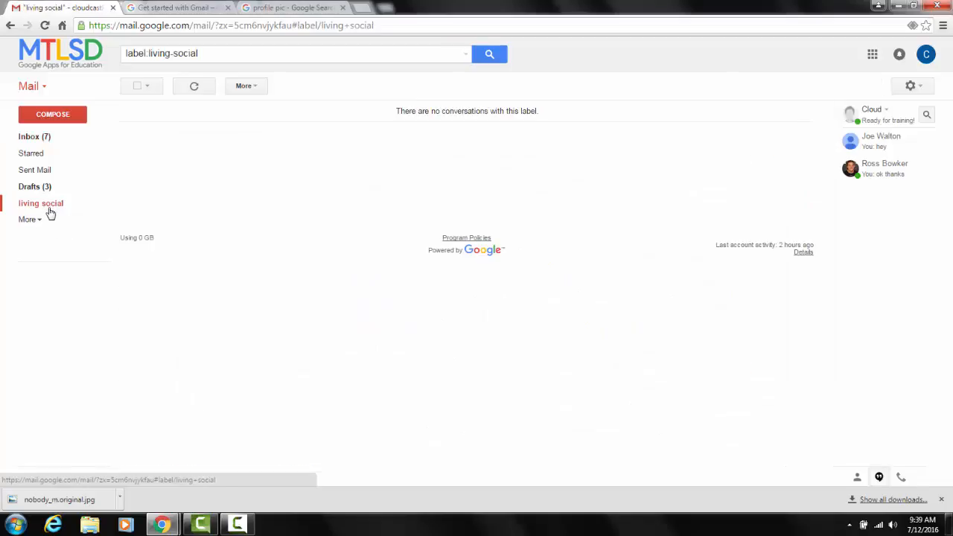
# Move LivingSocial's "Four-Month Plus One Membership" email from the inbox into the "living social" label.
pyautogui.click(37, 137)
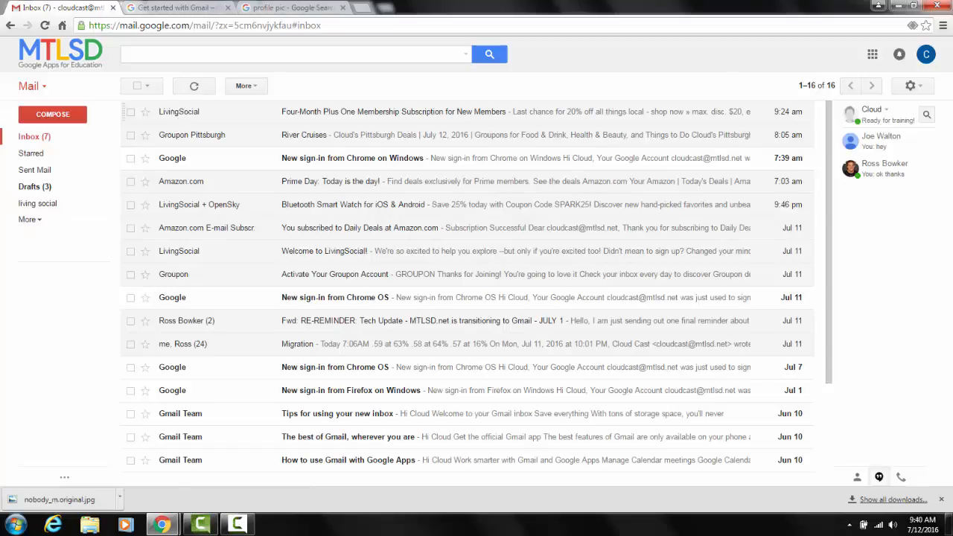
pyautogui.moveTo(186, 116); pyautogui.dragTo(34, 205)
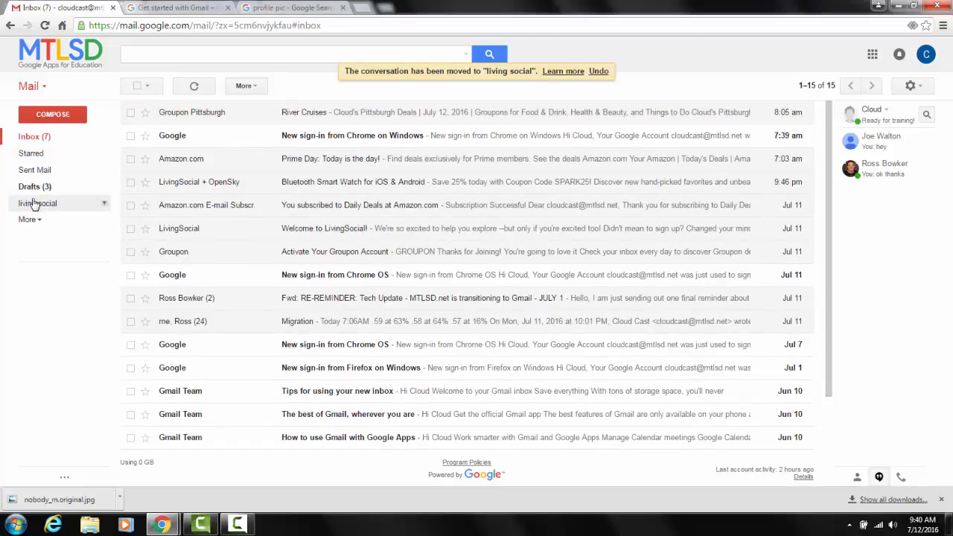
pyautogui.click(105, 206)
# Open the "living social" label and remove that label from the LivingSocial email.
pyautogui.click(78, 206)
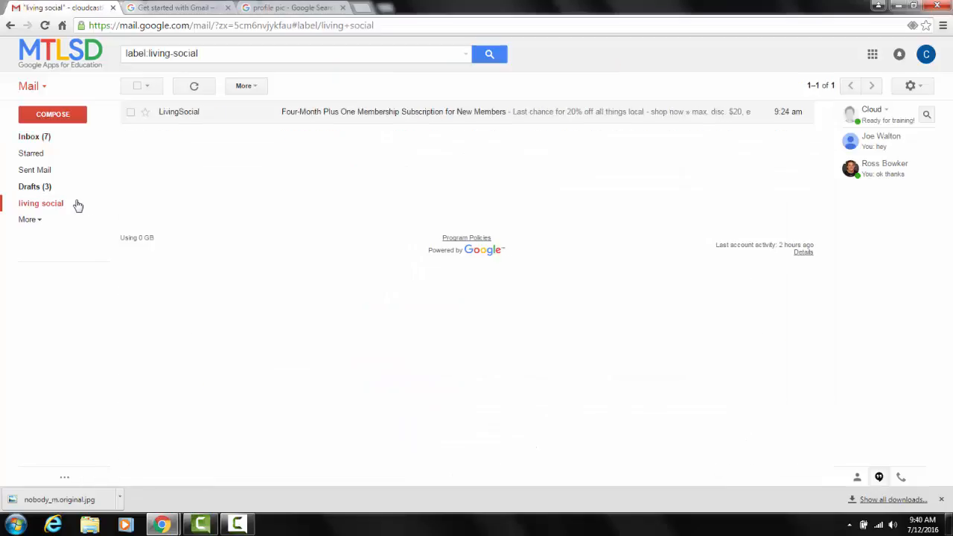
pyautogui.click(131, 114)
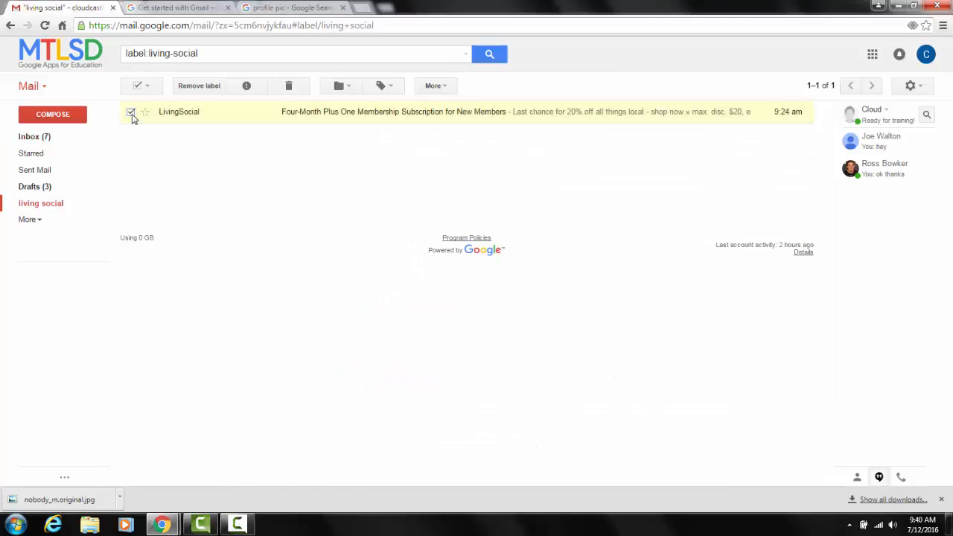
pyautogui.click(197, 91)
# Move Amazon.com's "You subscribed to Daily Deals" email from the inbox to "living social" and view it under that label.
pyautogui.click(54, 140)
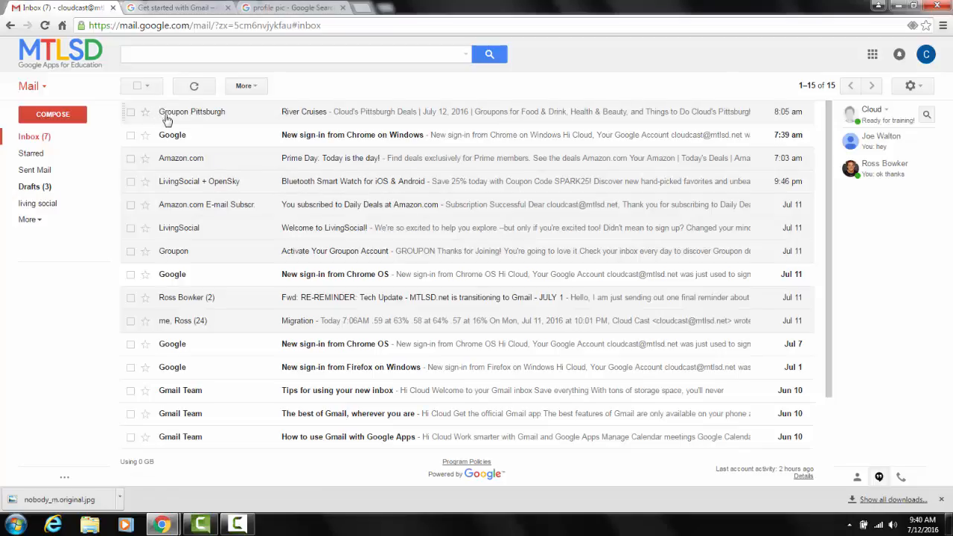
pyautogui.moveTo(164, 114)
pyautogui.moveTo(167, 209)
pyautogui.moveTo(167, 209); pyautogui.dragTo(2, 310)
pyautogui.moveTo(20, 402); pyautogui.dragTo(21, 203)
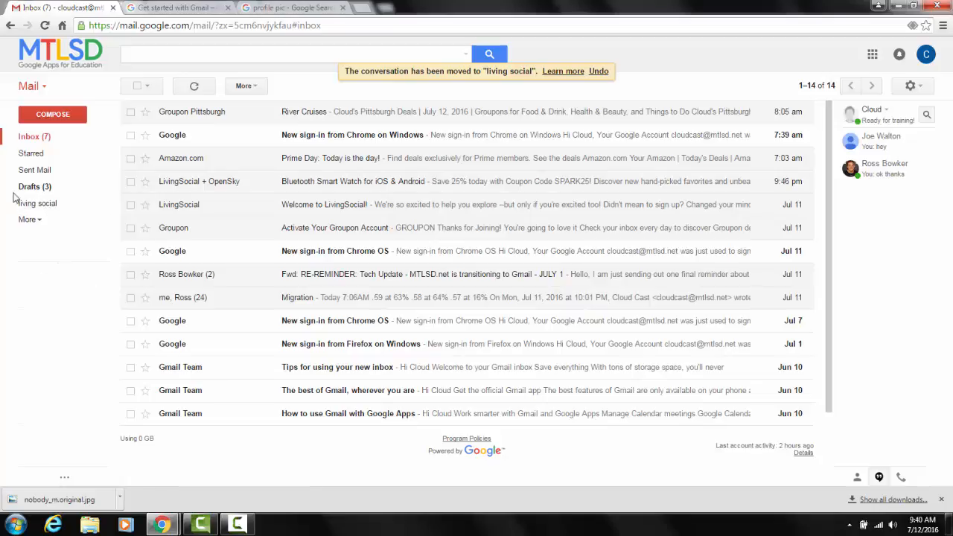
pyautogui.click(41, 204)
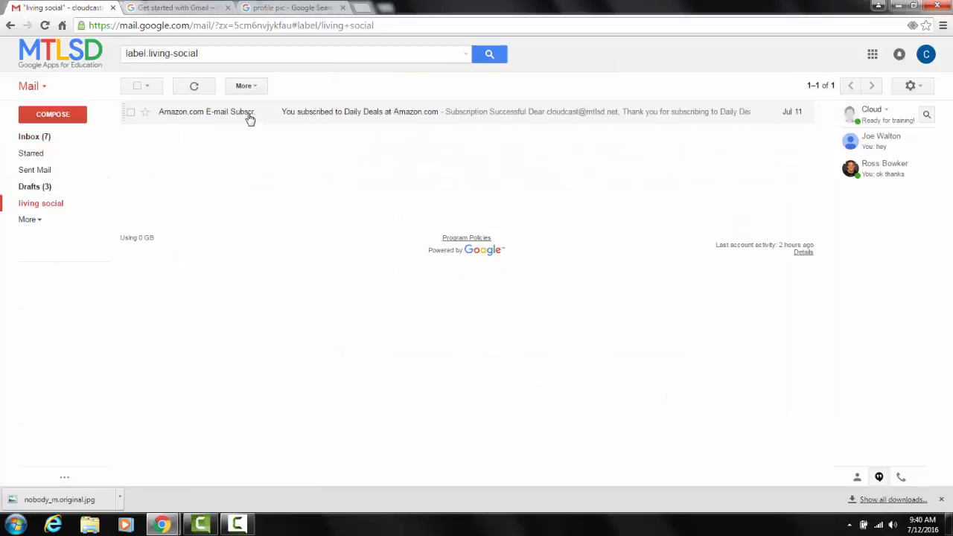
pyautogui.moveTo(250, 116)
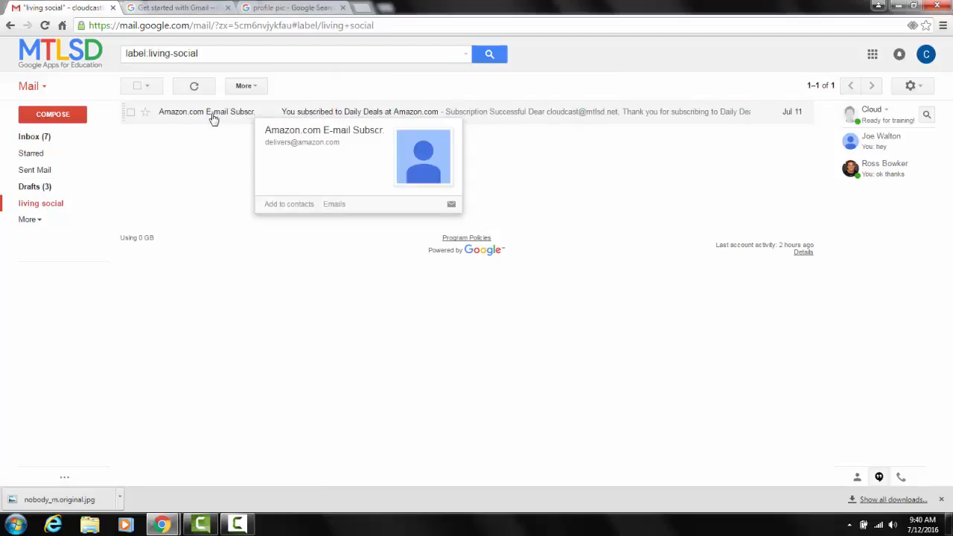
# After a look at the inbox, move the Amazon.com email in the "living social" label back to the Inbox.
pyautogui.click(31, 139)
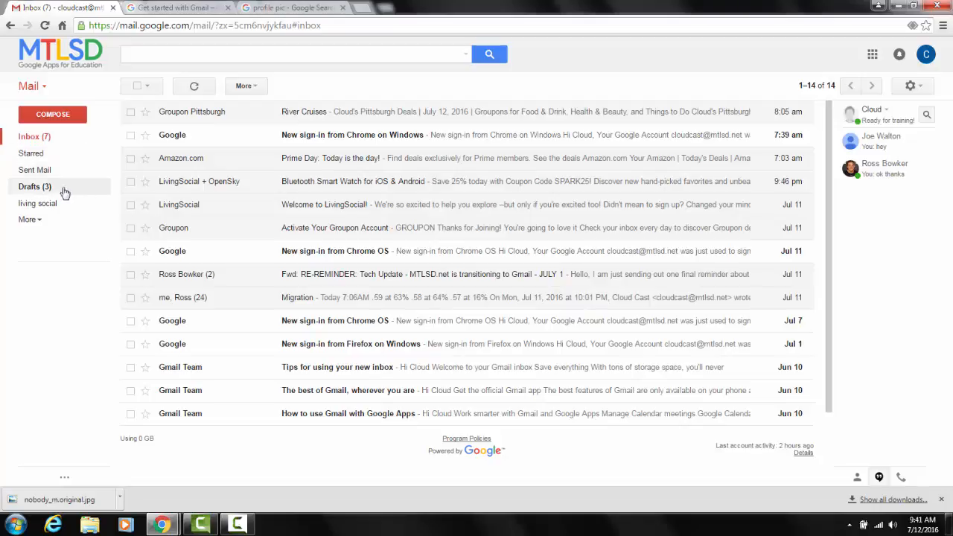
pyautogui.click(47, 208)
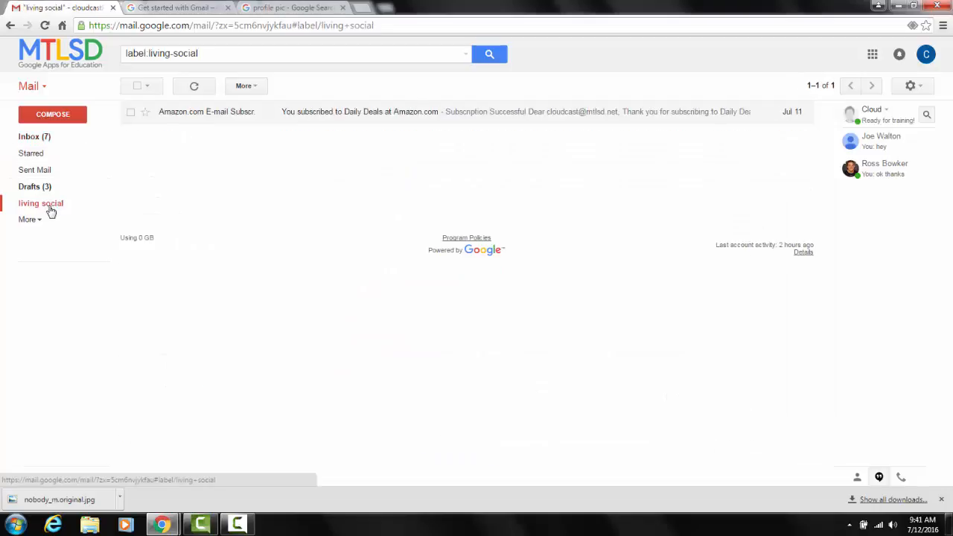
pyautogui.click(131, 112)
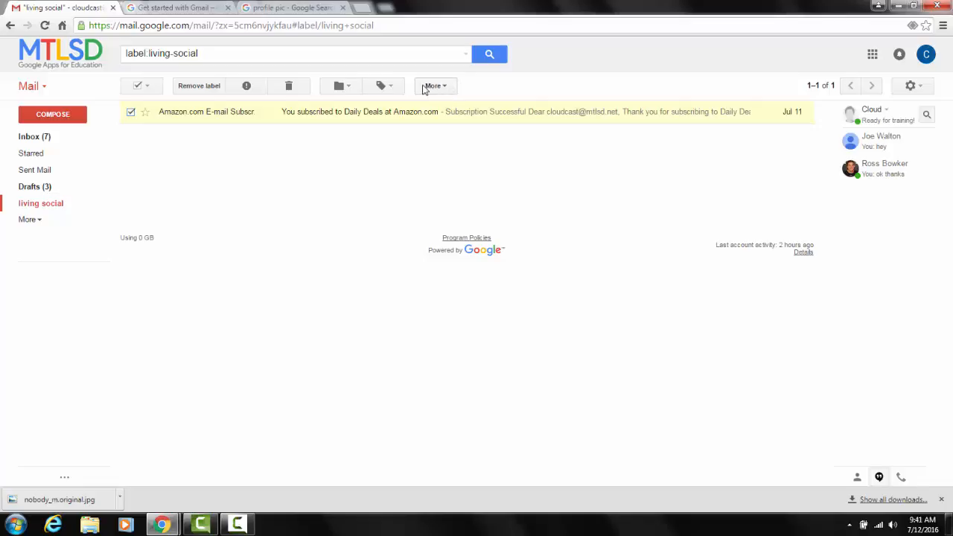
pyautogui.click(352, 87)
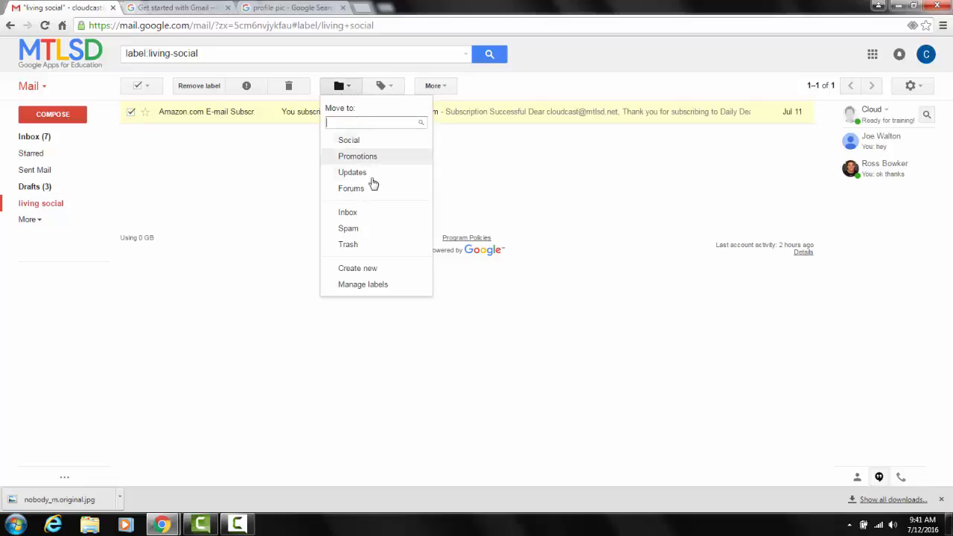
pyautogui.click(348, 213)
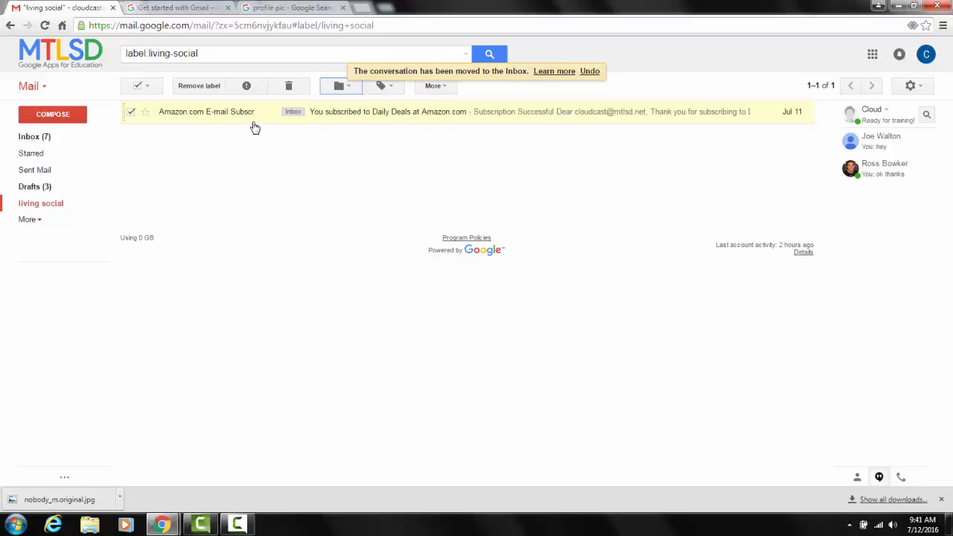
# Look at the move destinations for the selected Amazon.com email and return to the Inbox without moving it.
pyautogui.click(341, 87)
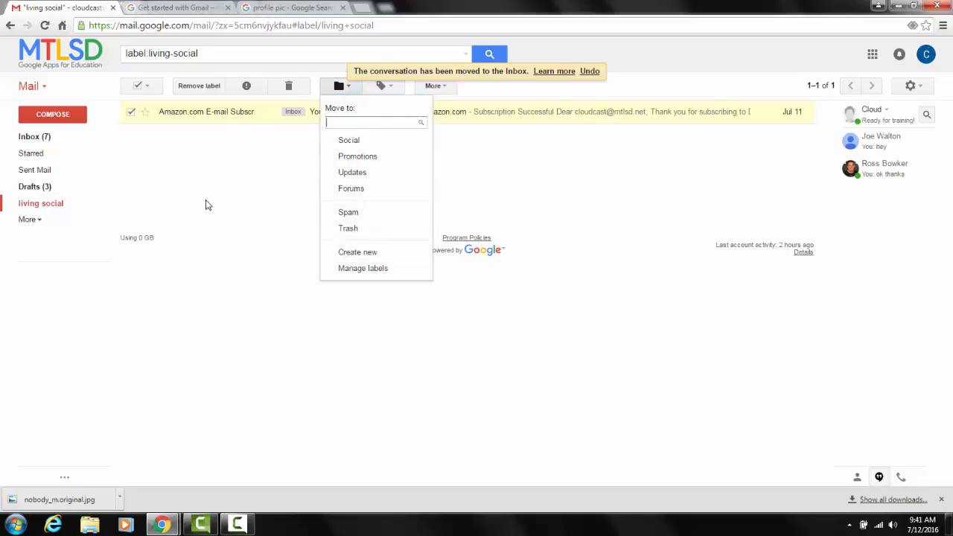
pyautogui.click(190, 162)
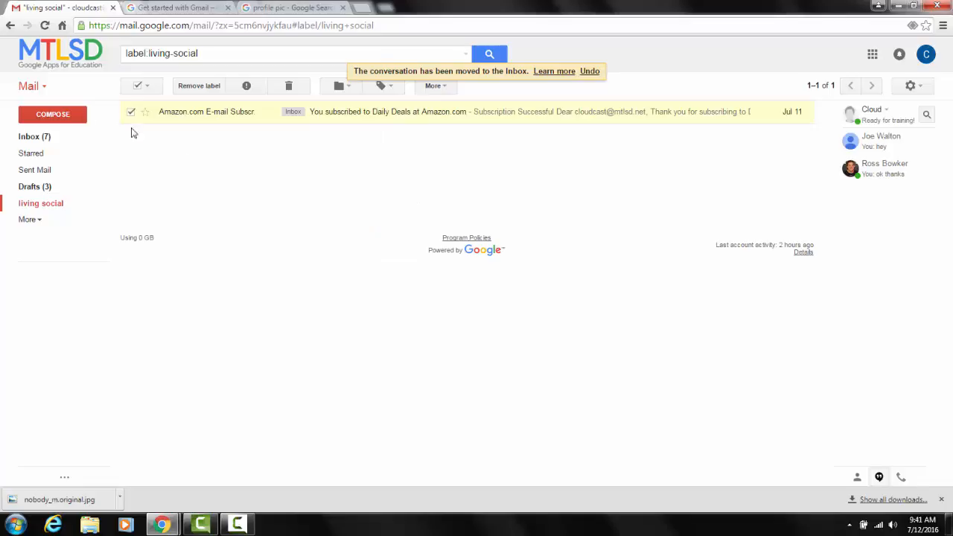
pyautogui.click(51, 138)
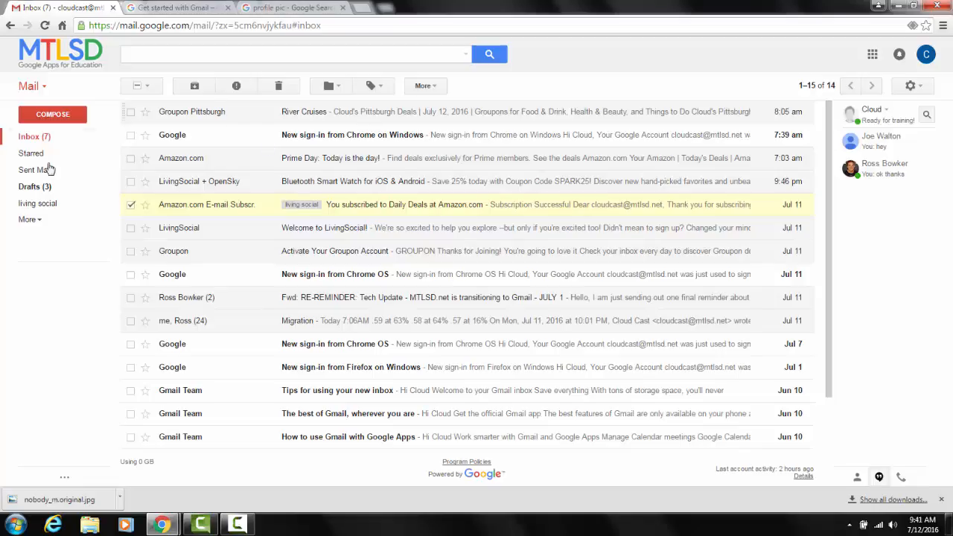
# Create a new top-level label named "test for" followed by the person's first name.
pyautogui.click(30, 220)
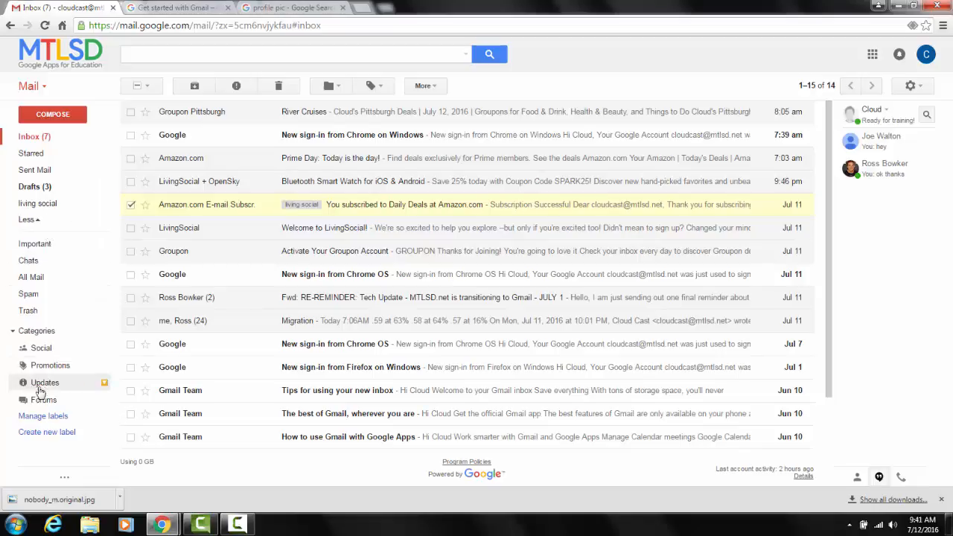
pyautogui.click(58, 432)
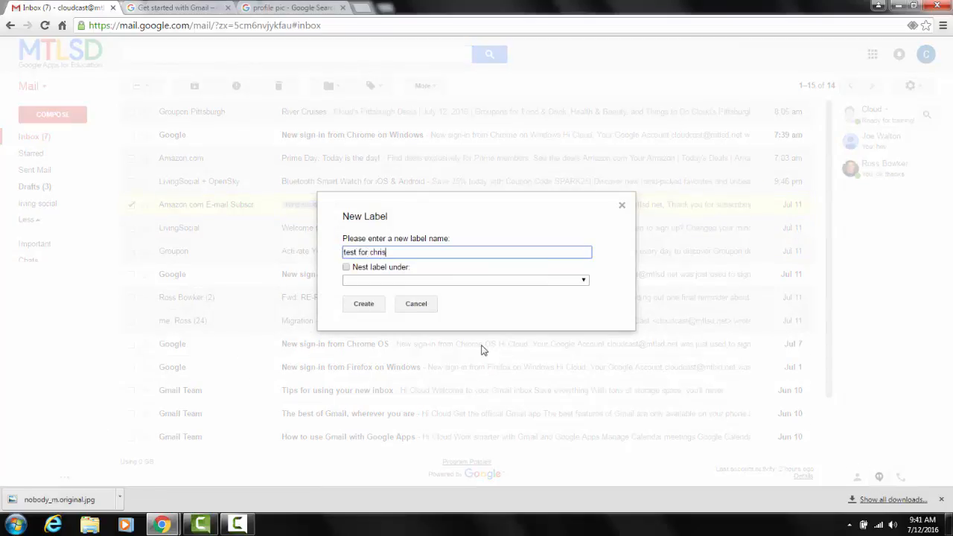
pyautogui.write('test for chris')
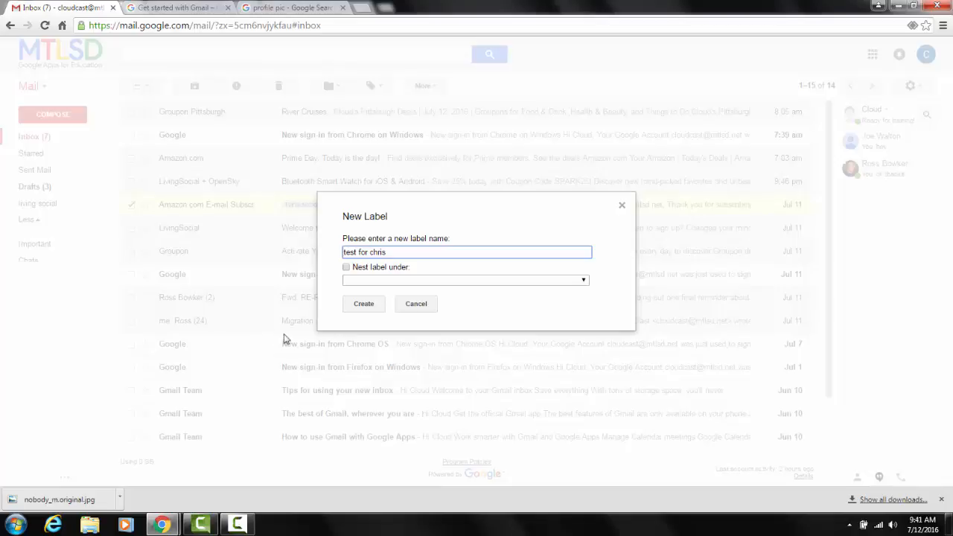
pyautogui.click(362, 303)
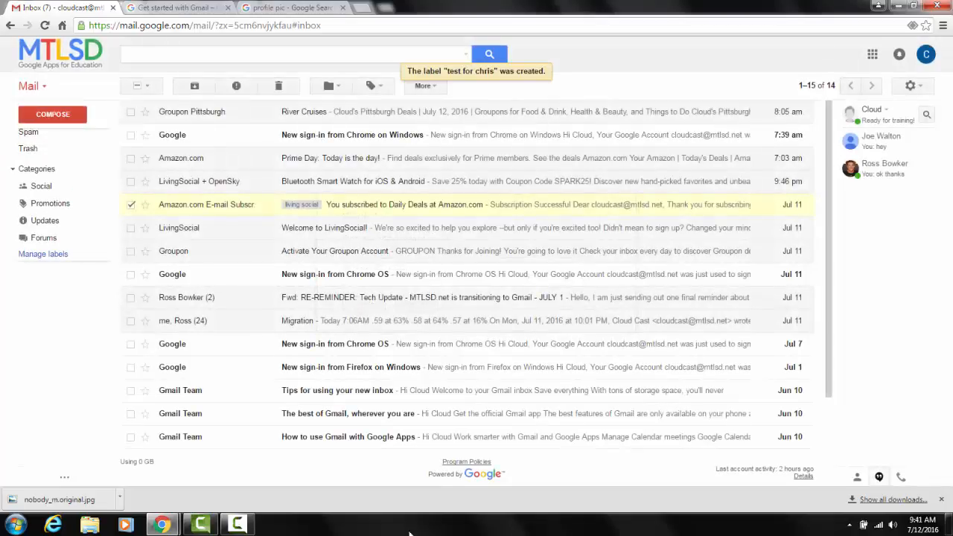
pyautogui.scroll(3, 37, 230)
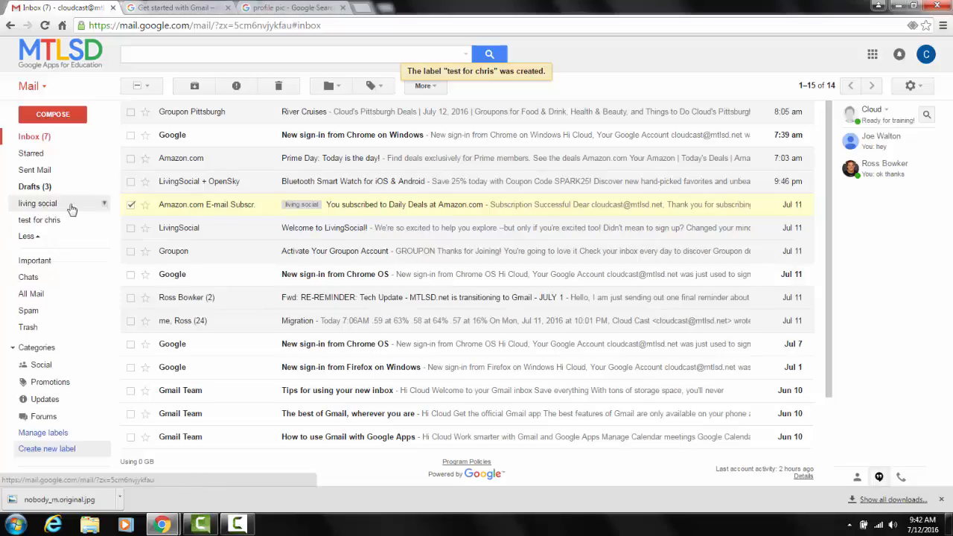
# Color the "living social" label red and the new "test for" label blue.
pyautogui.click(105, 205)
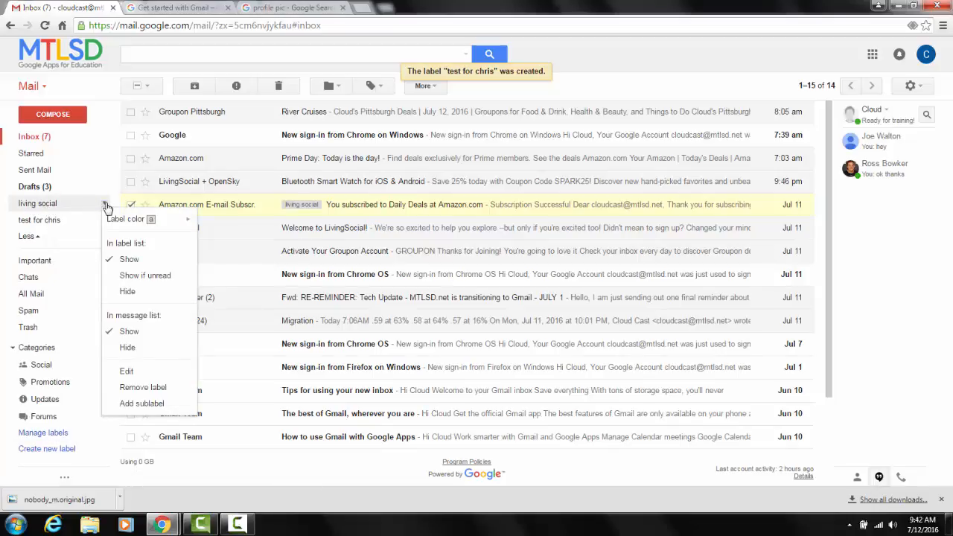
pyautogui.moveTo(190, 220)
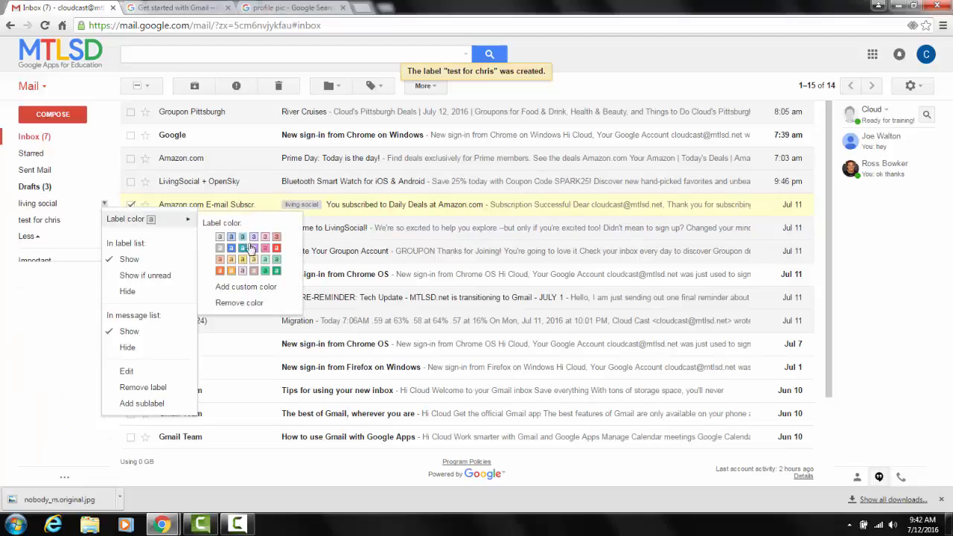
pyautogui.click(276, 249)
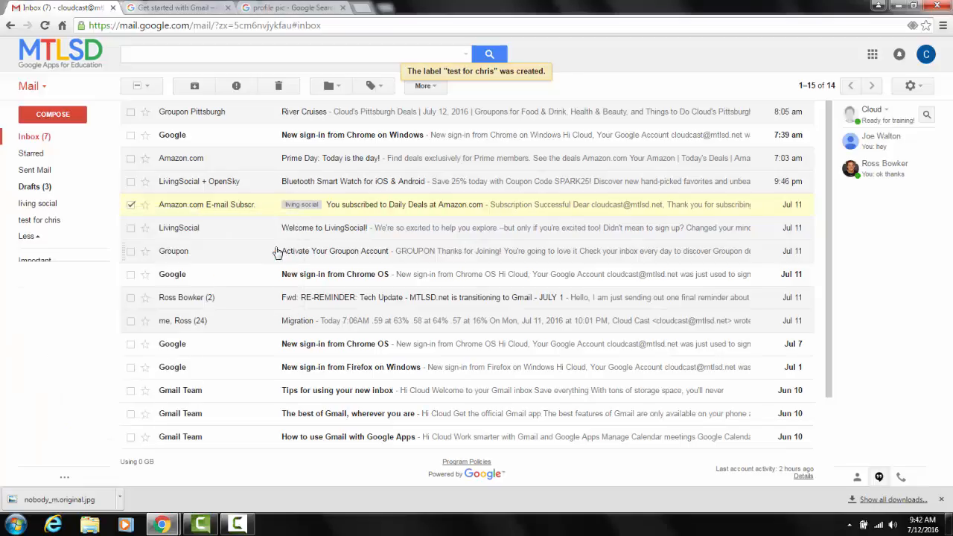
pyautogui.click(105, 221)
pyautogui.moveTo(186, 237)
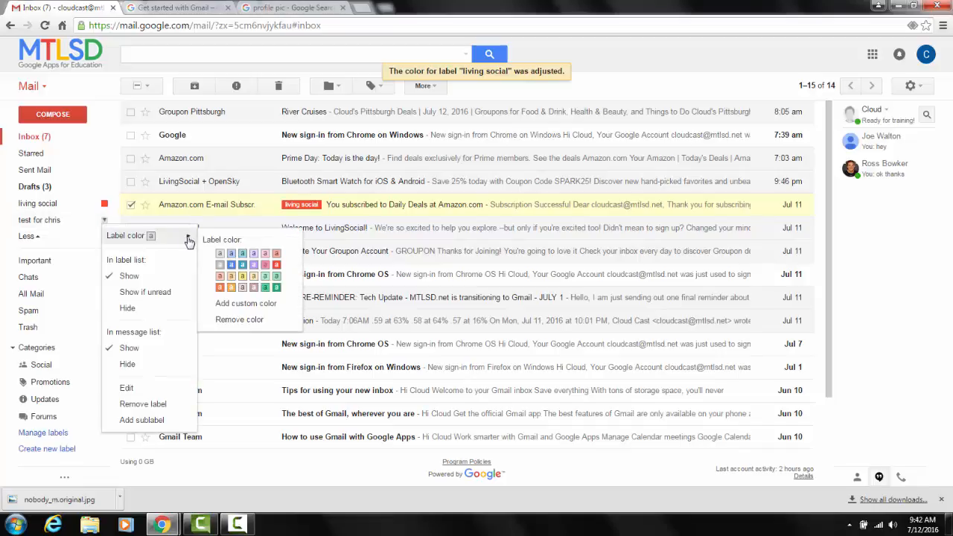
pyautogui.click(232, 265)
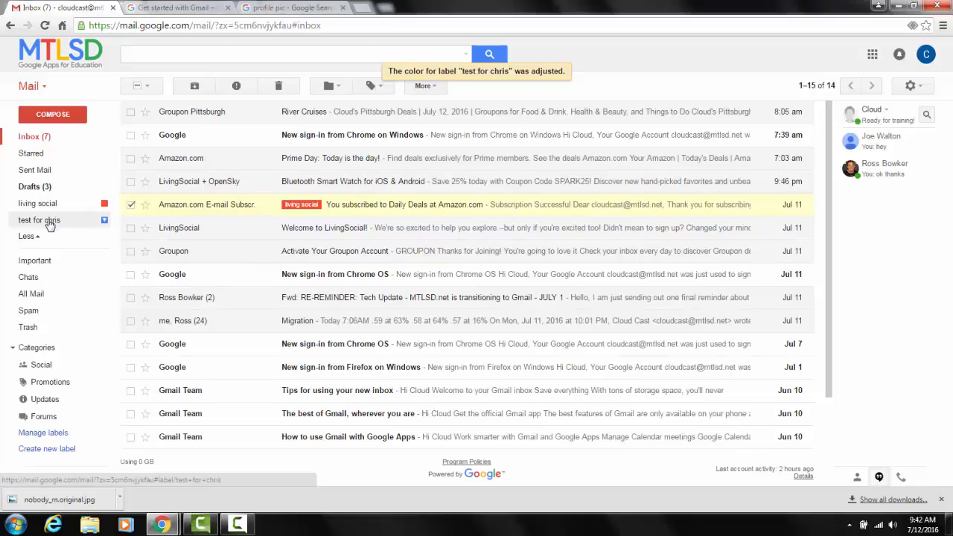
# Add the "test for" and "living social" labels to Amazon.com's "Prime Day: Today is the day!" email and view it under each label.
pyautogui.moveTo(53, 224); pyautogui.dragTo(171, 156)
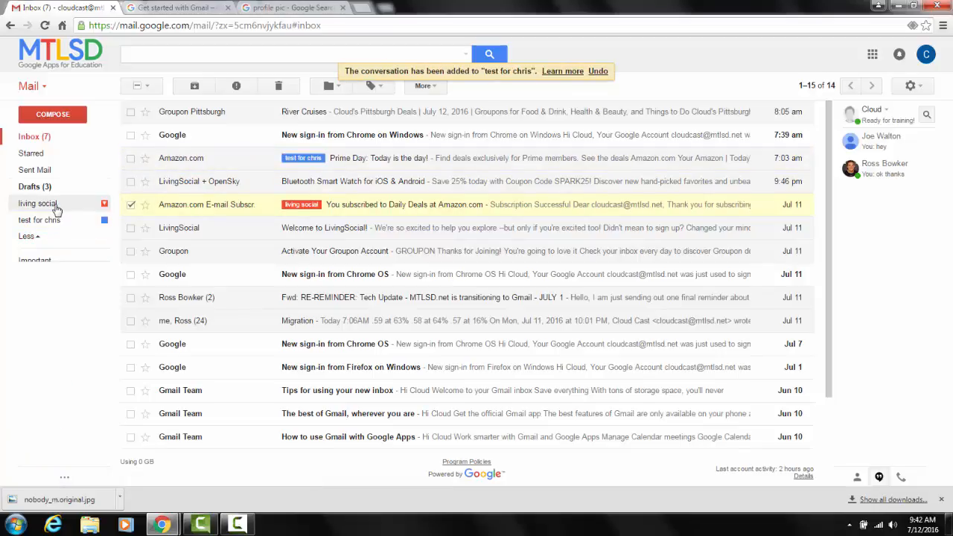
pyautogui.moveTo(64, 205); pyautogui.dragTo(338, 157)
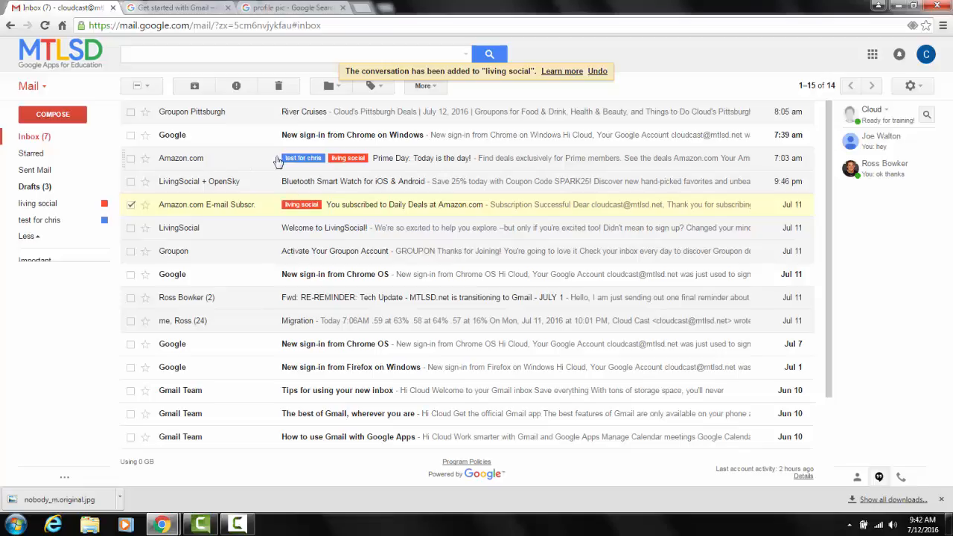
pyautogui.click(39, 205)
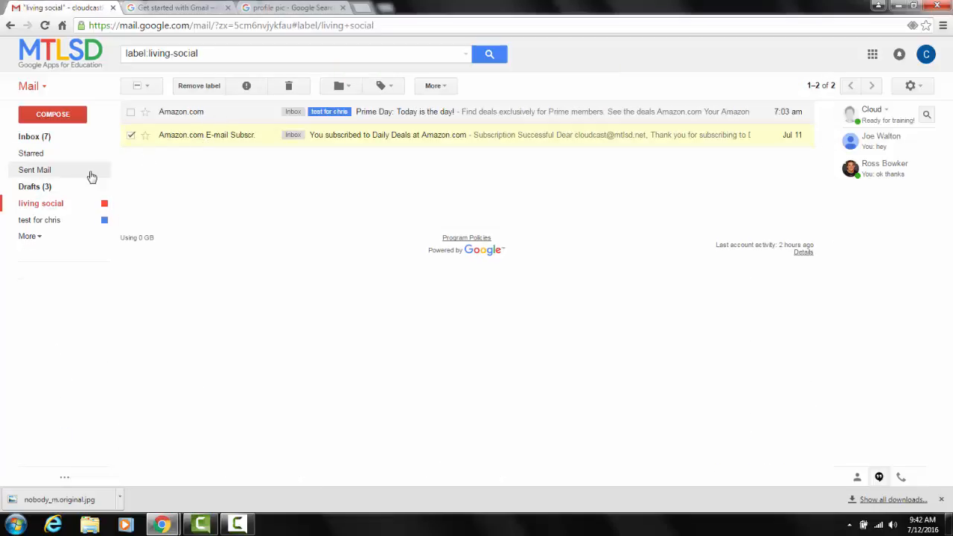
pyautogui.click(57, 221)
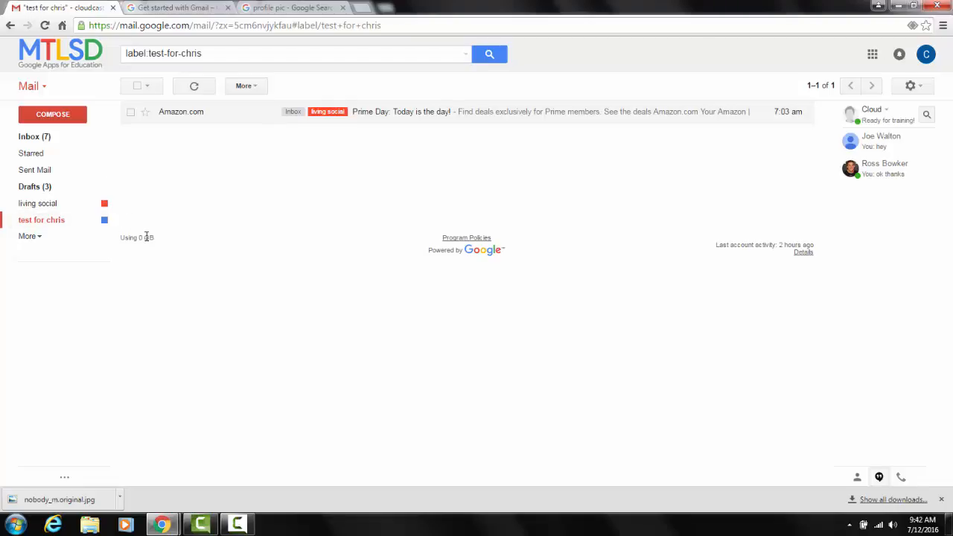
# Create a label named "test" nested under the blue "test for" label and expand the parent label to show it.
pyautogui.click(30, 237)
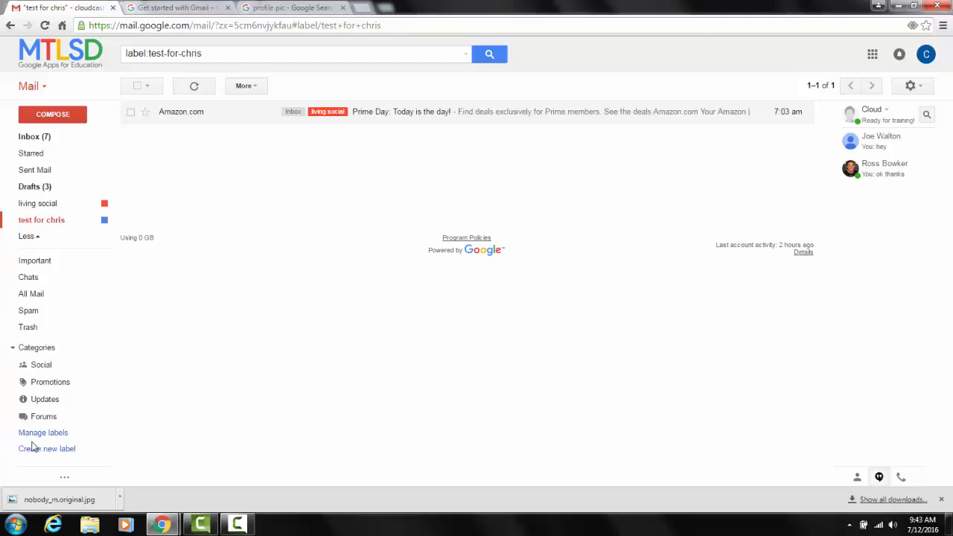
pyautogui.click(55, 450)
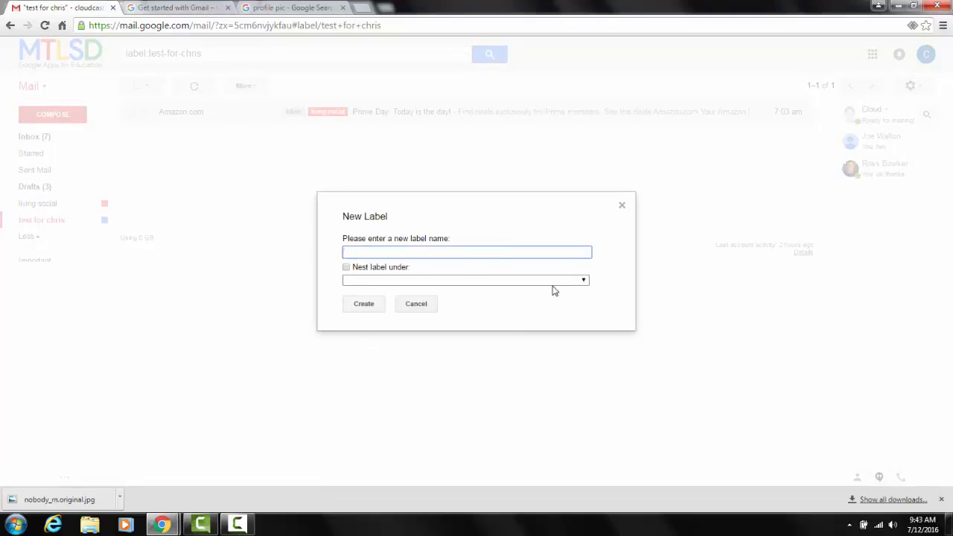
pyautogui.click(553, 282)
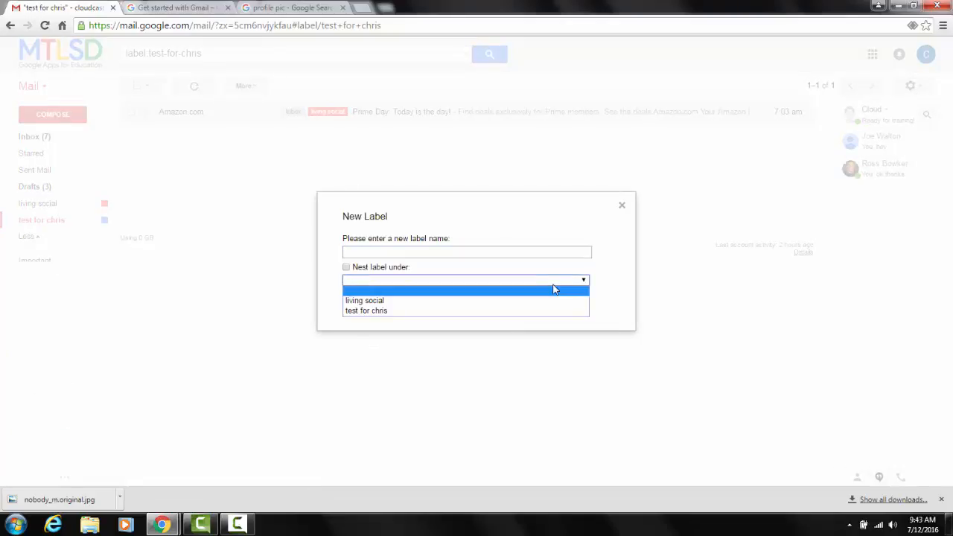
pyautogui.click(578, 253)
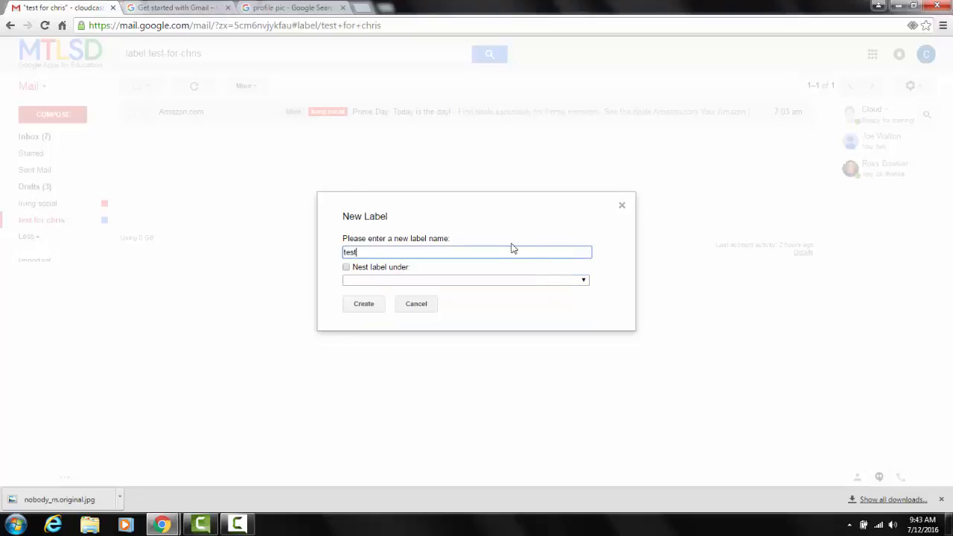
pyautogui.click(490, 280)
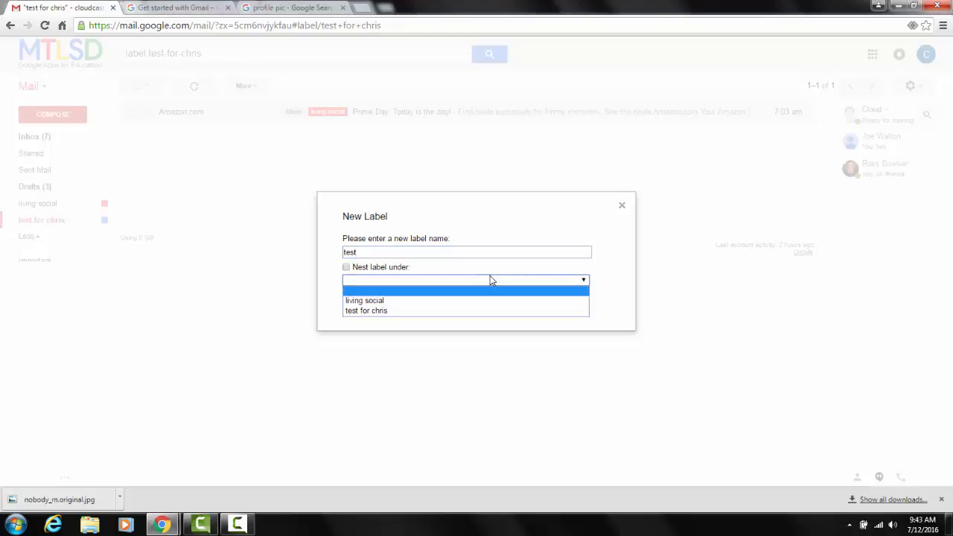
pyautogui.click(484, 313)
pyautogui.click(366, 308)
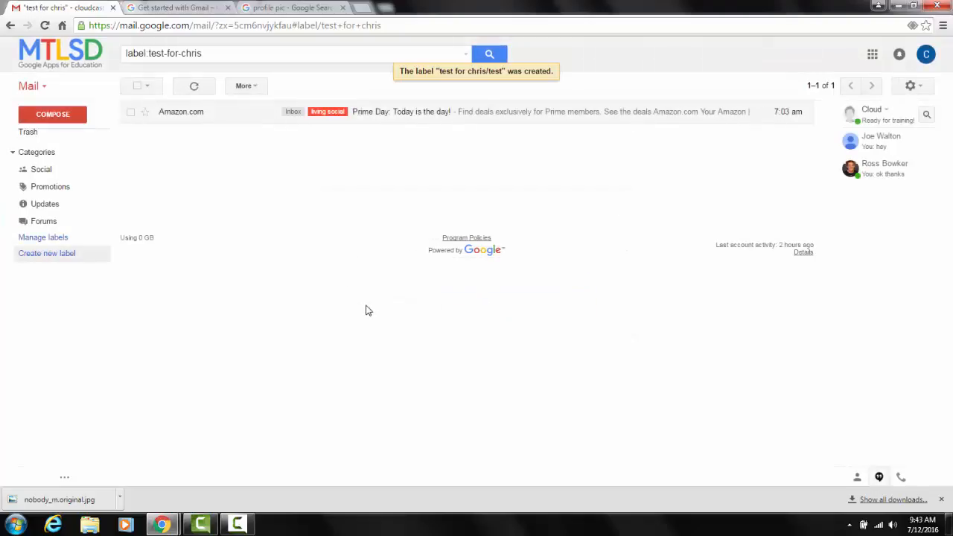
pyautogui.scroll(3, 70, 191)
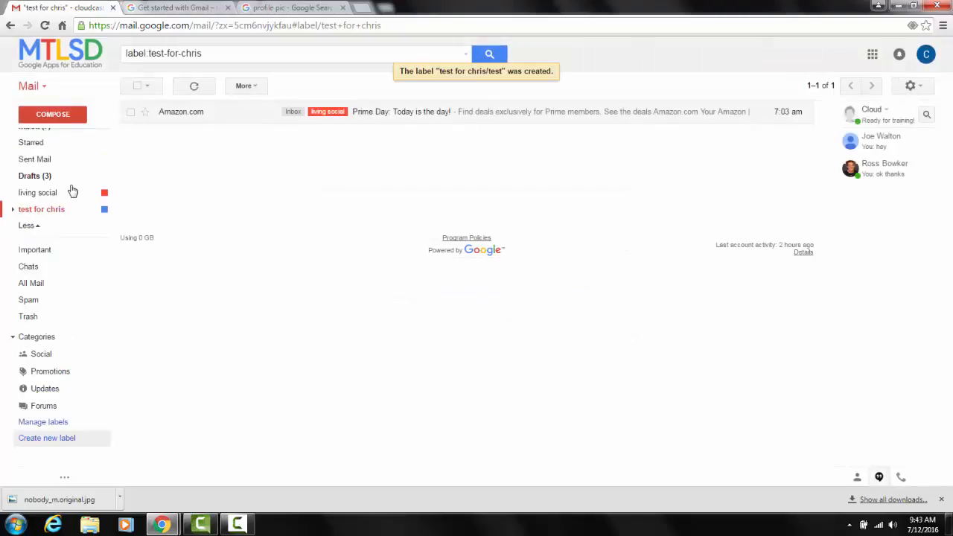
pyautogui.click(11, 221)
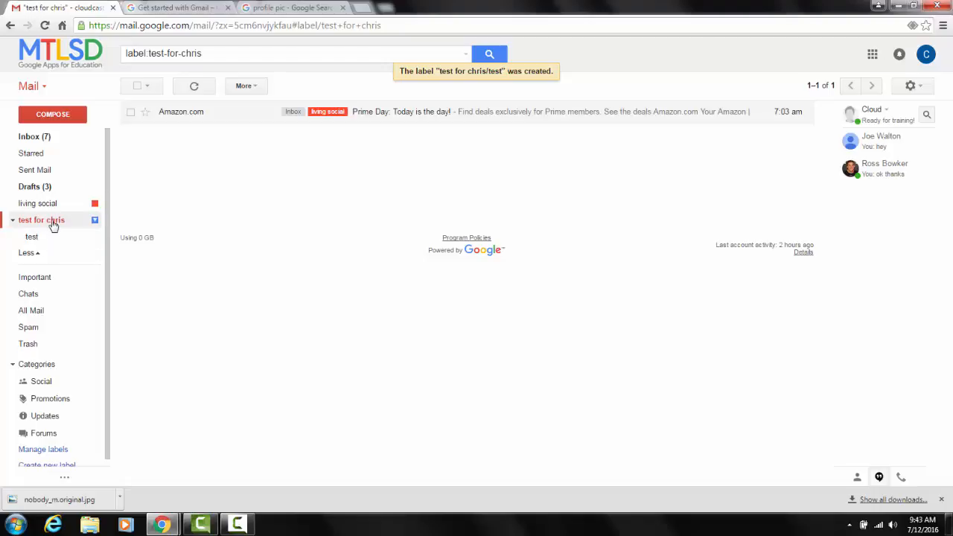
pyautogui.rightClick(50, 215)
pyautogui.click(167, 204)
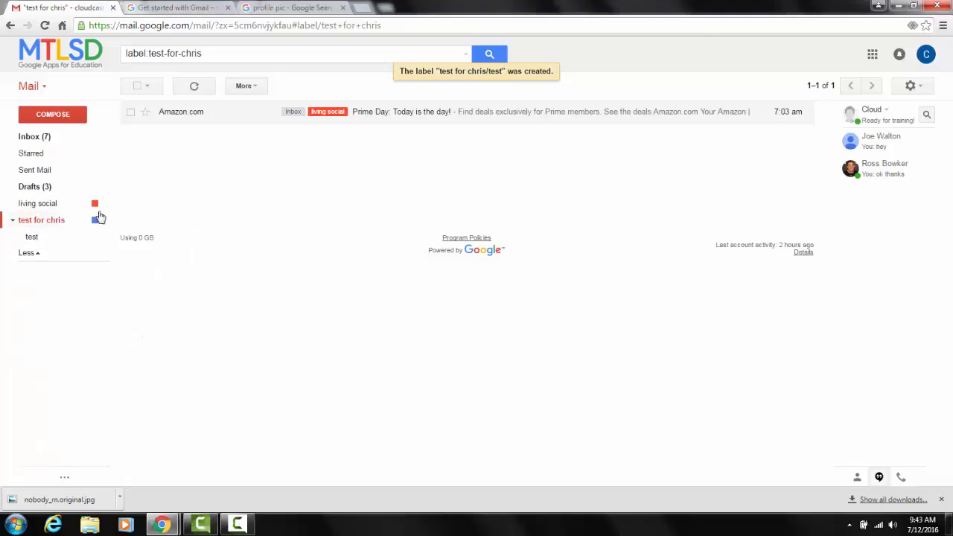
# Glance at the Get started with Gmail page from the Inbox and review the blue "test for" label's options.
pyautogui.click(44, 139)
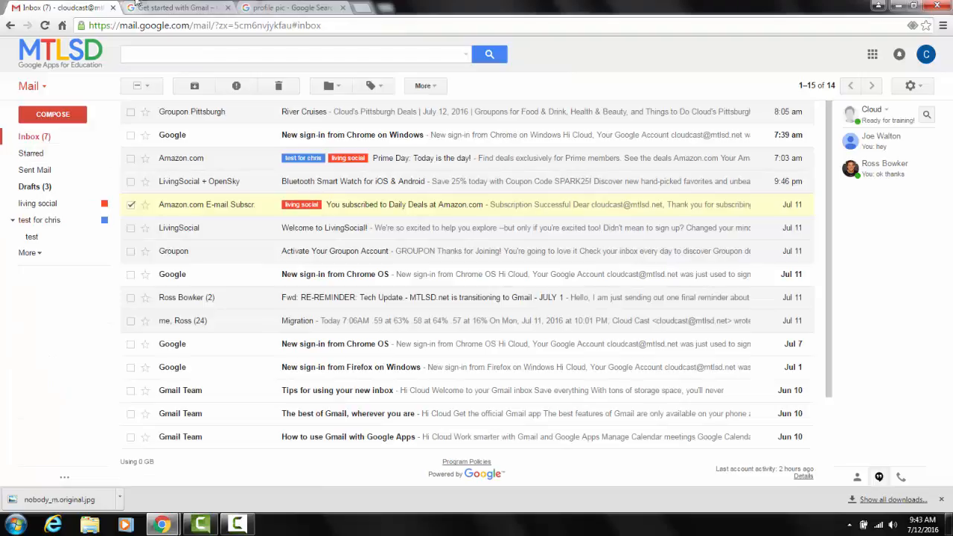
pyautogui.click(191, 9)
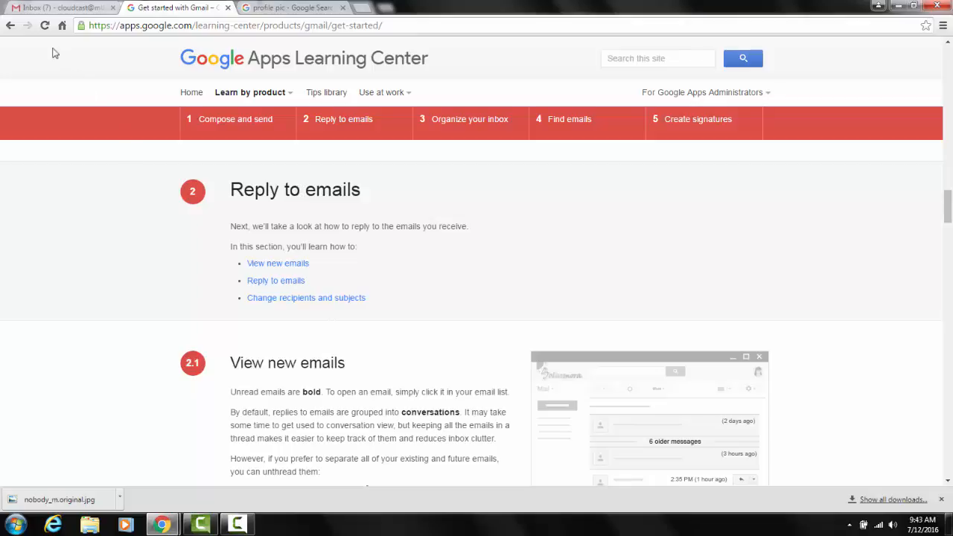
pyautogui.click(46, 9)
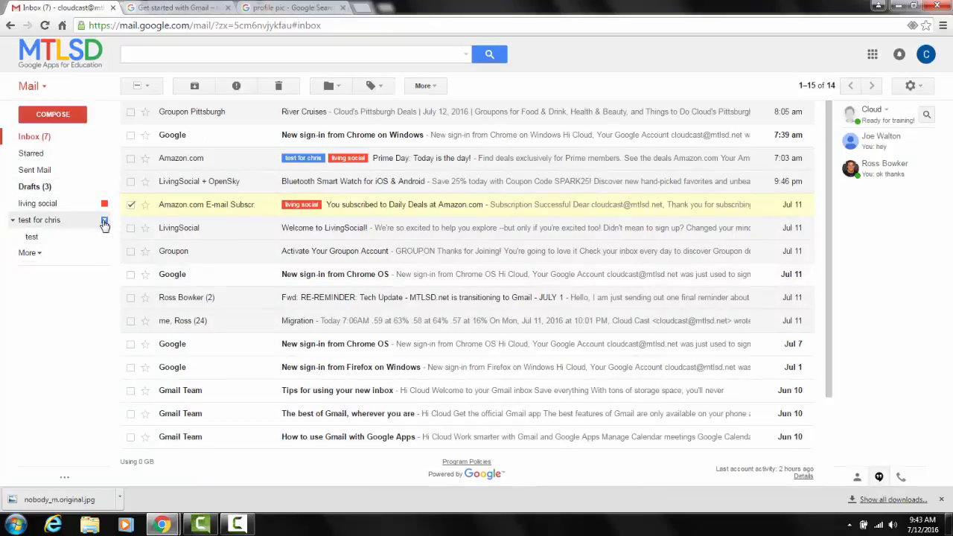
pyautogui.click(104, 222)
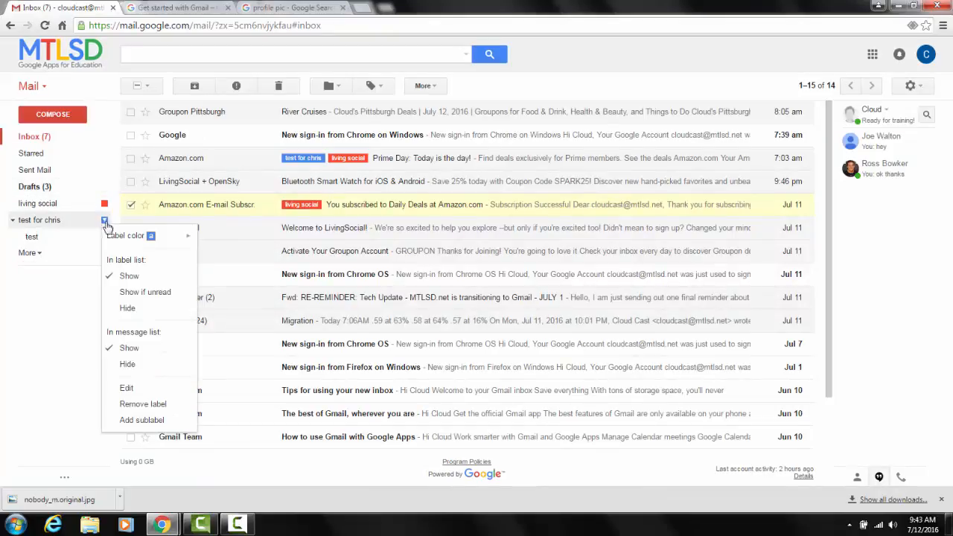
pyautogui.moveTo(120, 238)
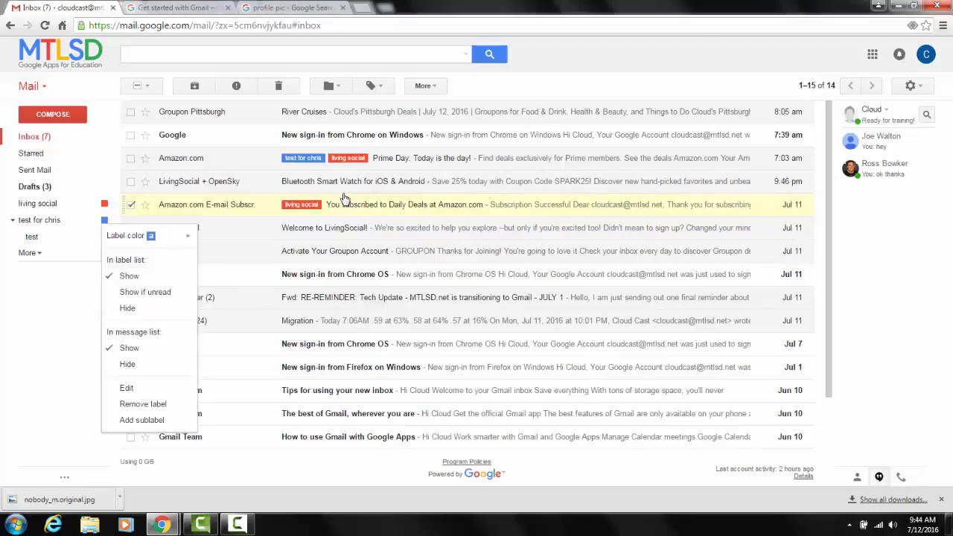
pyautogui.click(99, 80)
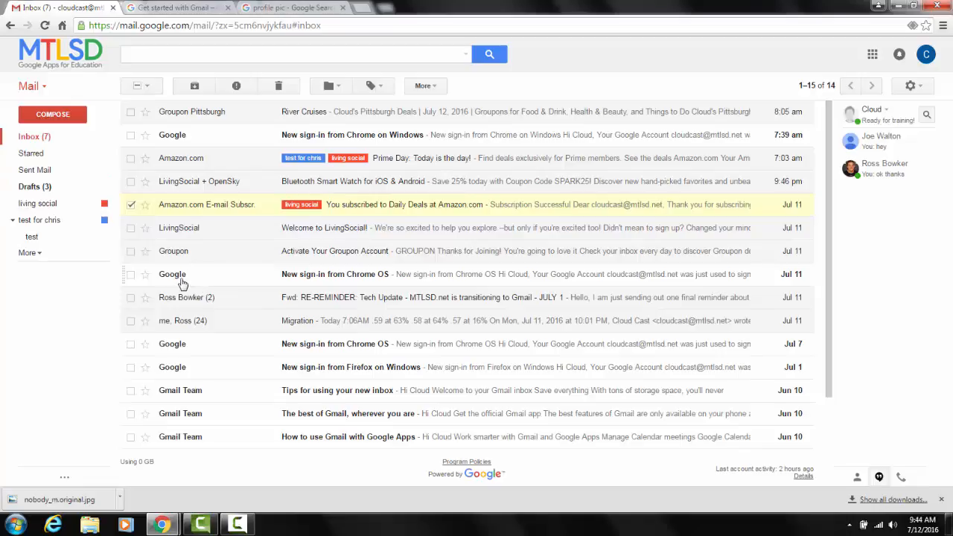
# Add the "living social" label to the "Welcome to LivingSocial!" email and move the "Activate Your Groupon Account" email into that label.
pyautogui.moveTo(171, 277)
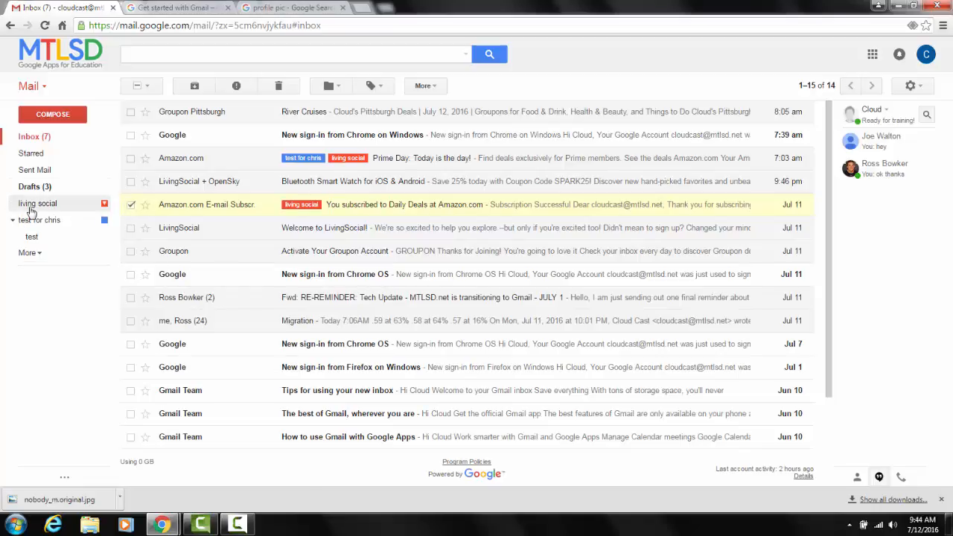
pyautogui.moveTo(32, 213); pyautogui.dragTo(307, 226)
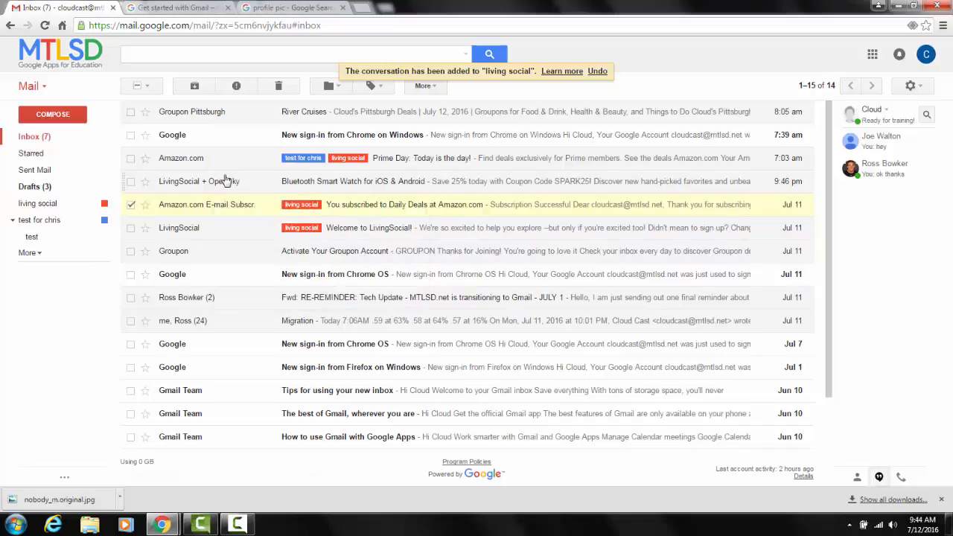
pyautogui.moveTo(204, 188)
pyautogui.moveTo(182, 256); pyautogui.dragTo(41, 210)
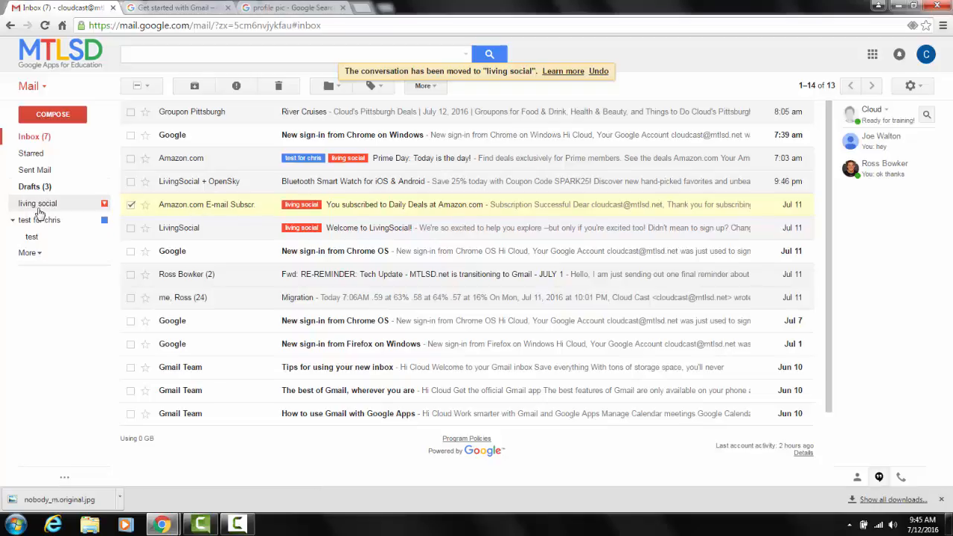
# Add the "living social" label to the RE-REMINDER and Jul 7 Chrome OS sign-in emails, and move the Jul 11 Chrome OS sign-in email into "test for".
pyautogui.moveTo(36, 204); pyautogui.dragTo(301, 285)
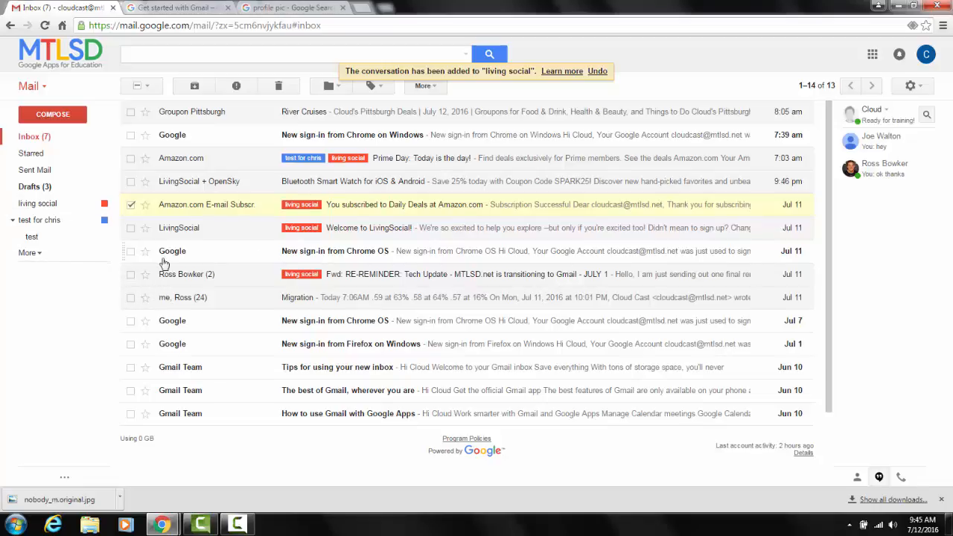
pyautogui.moveTo(169, 253); pyautogui.dragTo(22, 216)
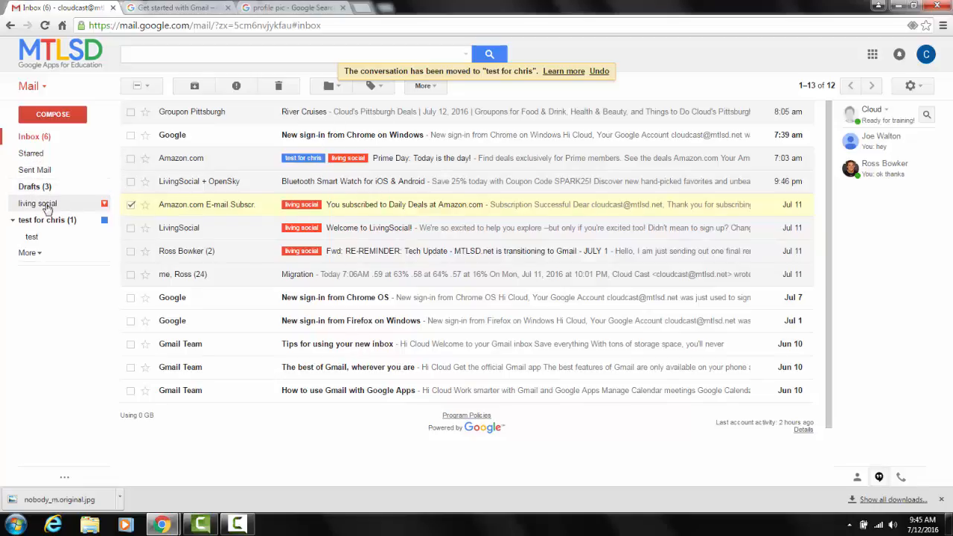
pyautogui.moveTo(46, 208); pyautogui.dragTo(339, 299)
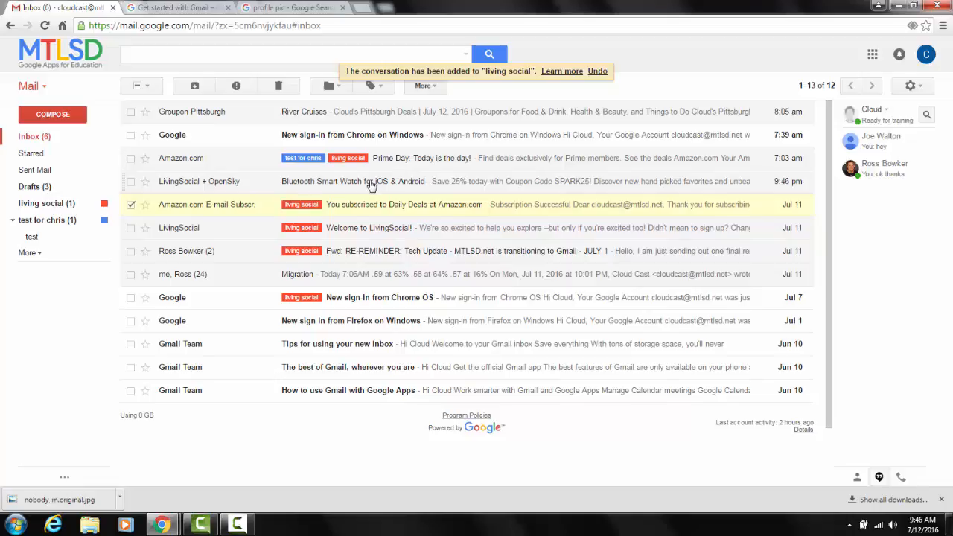
# Start a reply to the "Bluetooth Smart Watch for iOS & Android" email, change its subject to "test", and close the draft unsent.
pyautogui.click(356, 213)
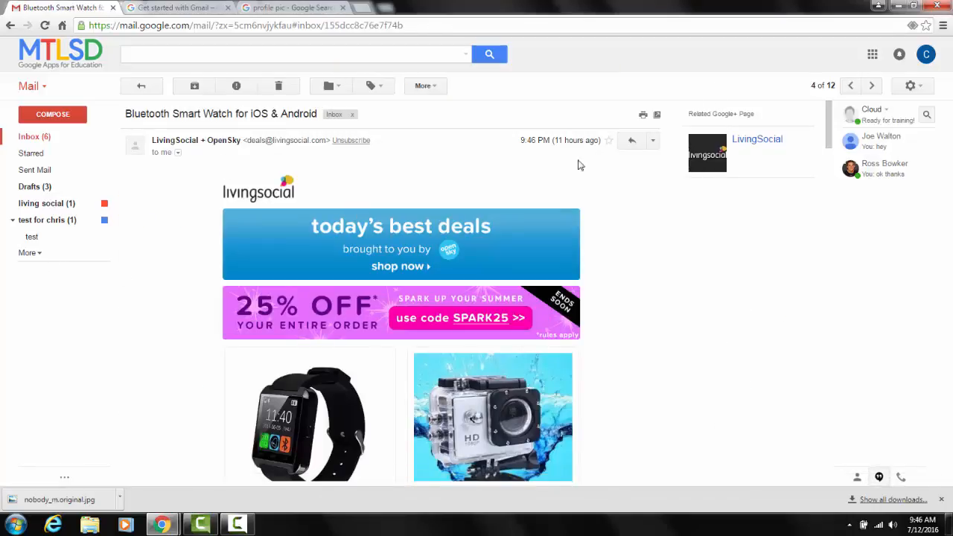
pyautogui.click(632, 142)
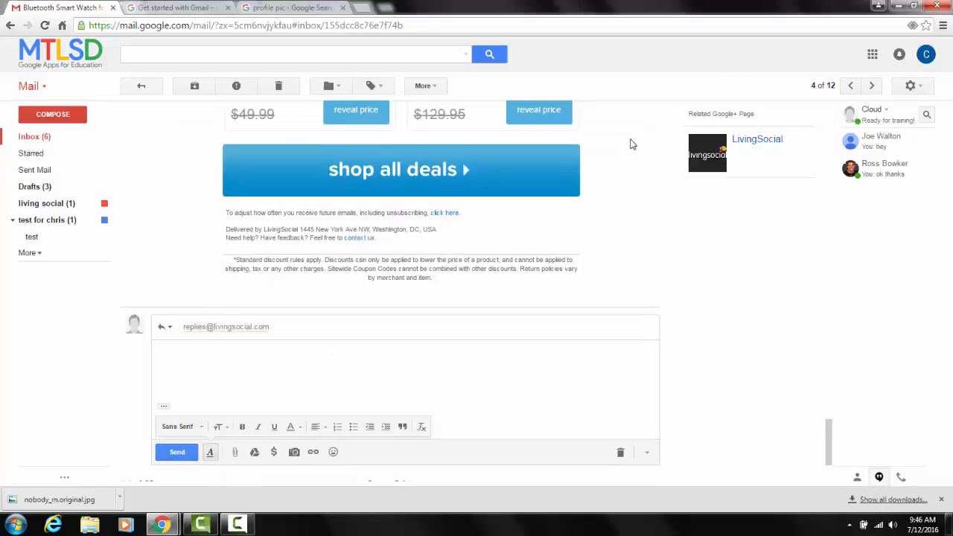
pyautogui.click(171, 327)
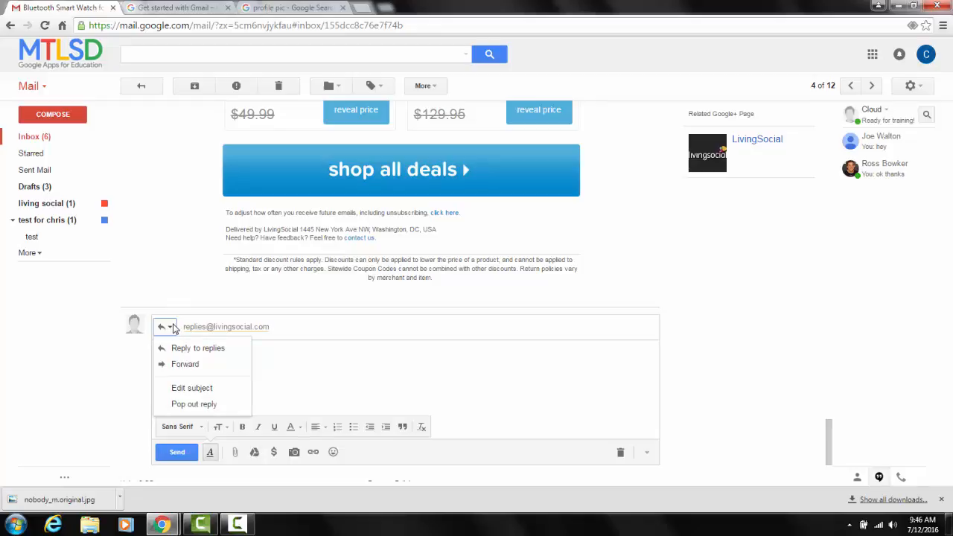
pyautogui.click(186, 388)
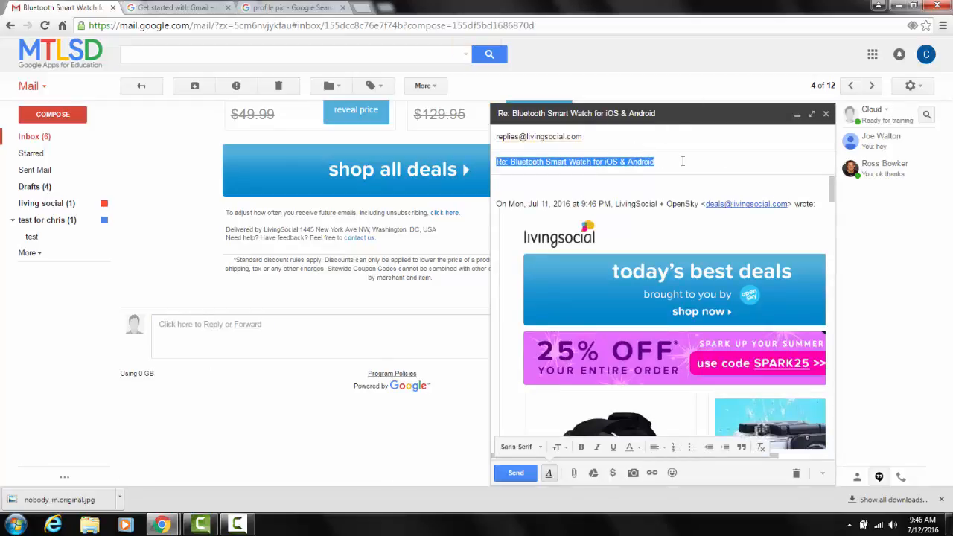
pyautogui.write('tesy')
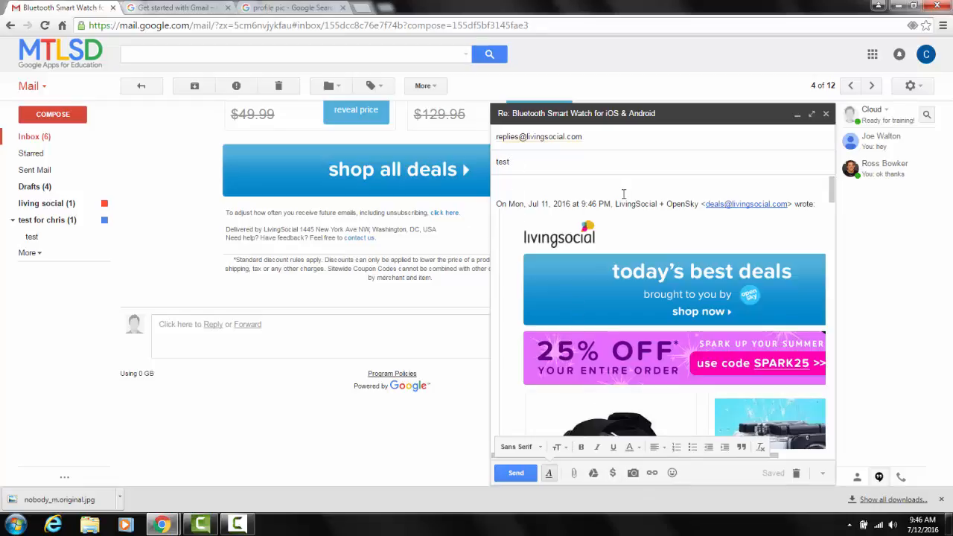
pyautogui.click(826, 115)
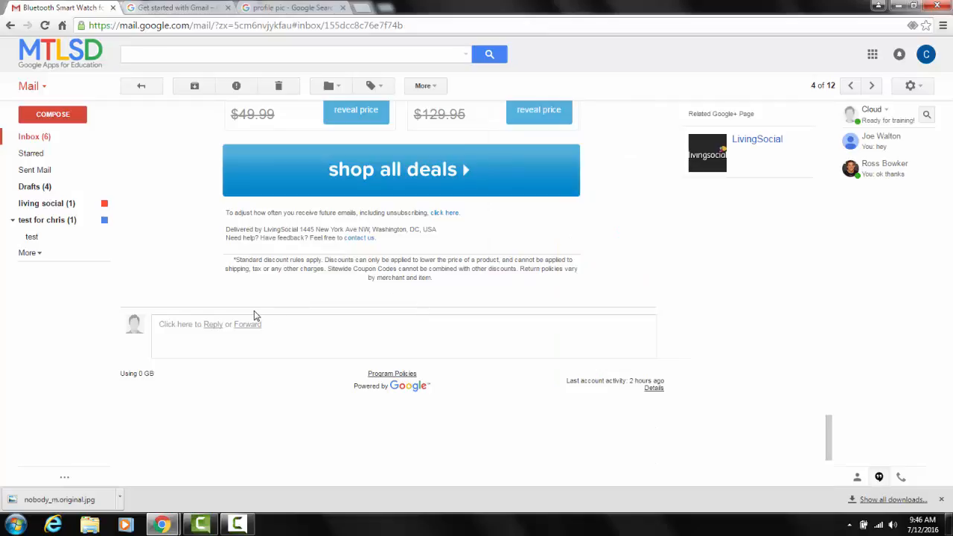
# Review the View new emails section of the Get started with Gmail guide and return to the Gmail Inbox.
pyautogui.click(176, 7)
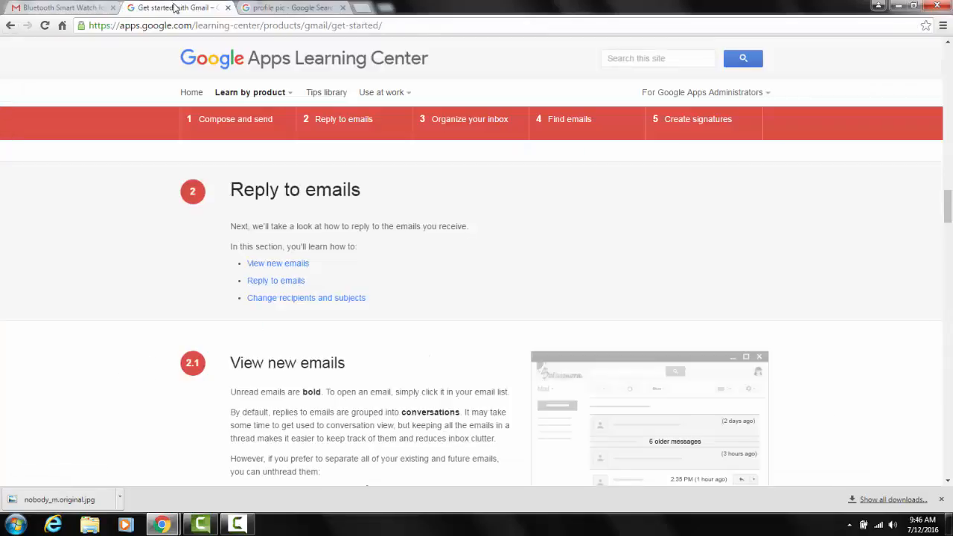
pyautogui.scroll(-2, 445, 358)
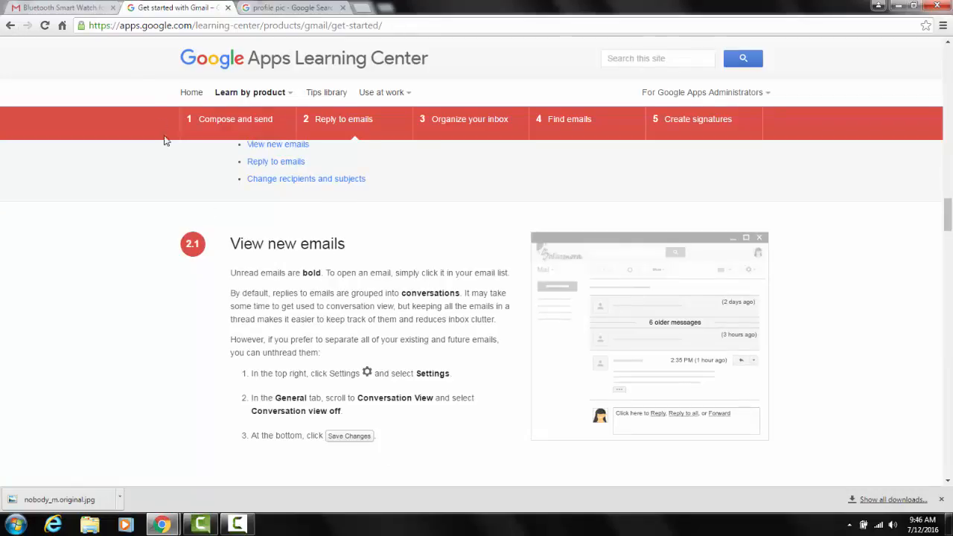
pyautogui.click(65, 7)
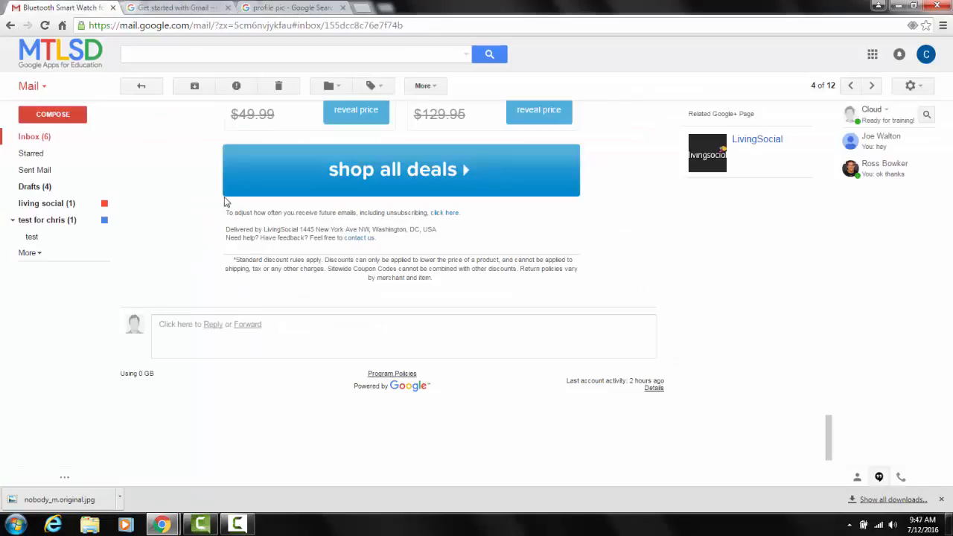
pyautogui.click(41, 138)
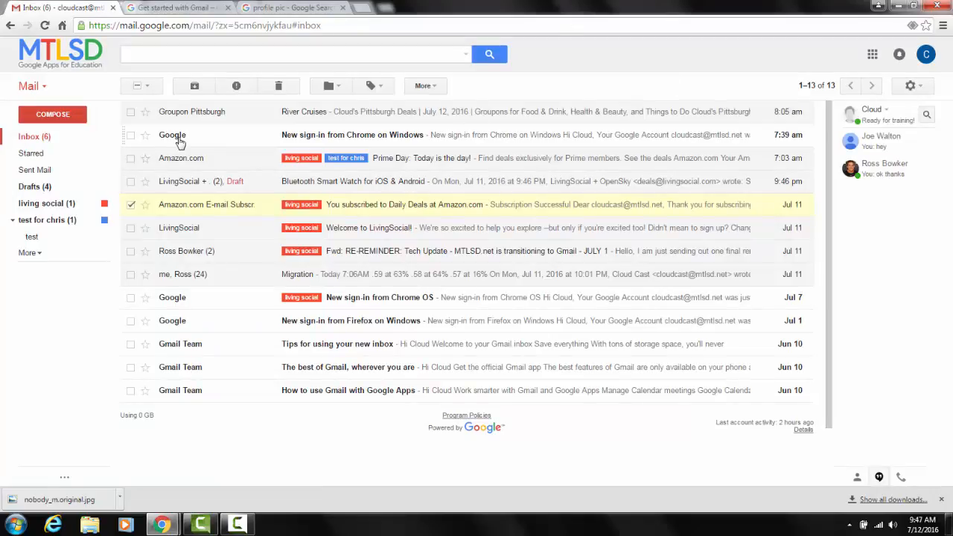
# Open Google's "New sign-in from Chrome on Windows" email, read it through to the end, and return to the Inbox.
pyautogui.moveTo(179, 140)
pyautogui.click(333, 141)
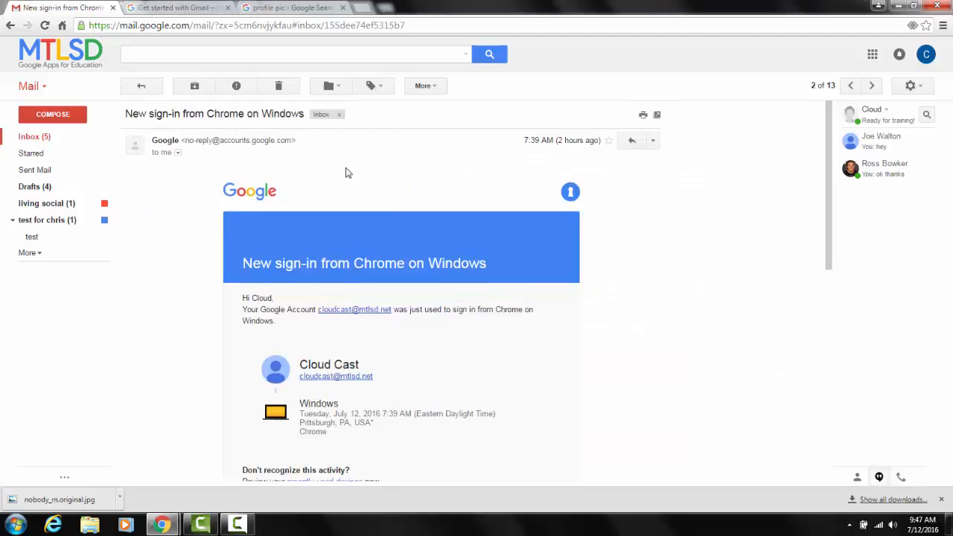
pyautogui.scroll(-3, 348, 171)
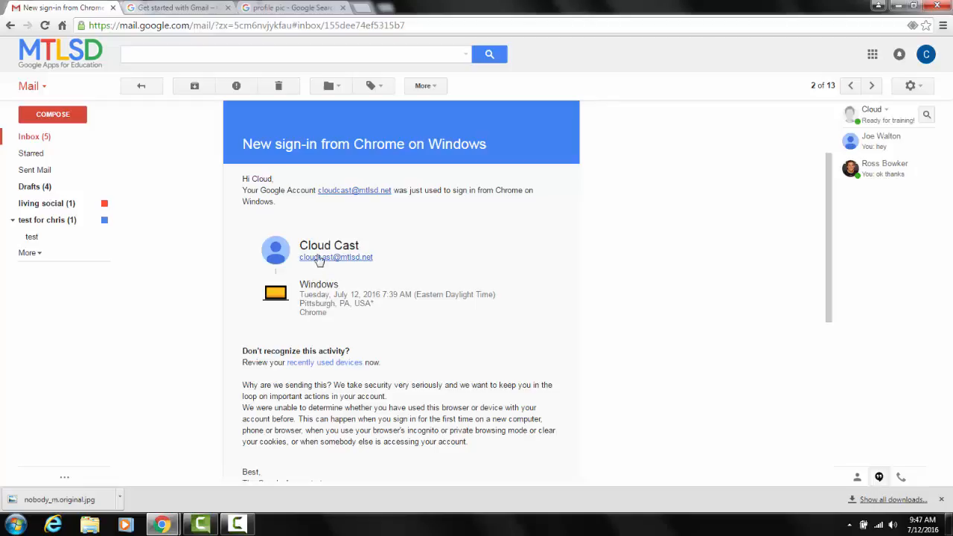
pyautogui.scroll(-1, 375, 297)
pyautogui.scroll(-3, 376, 298)
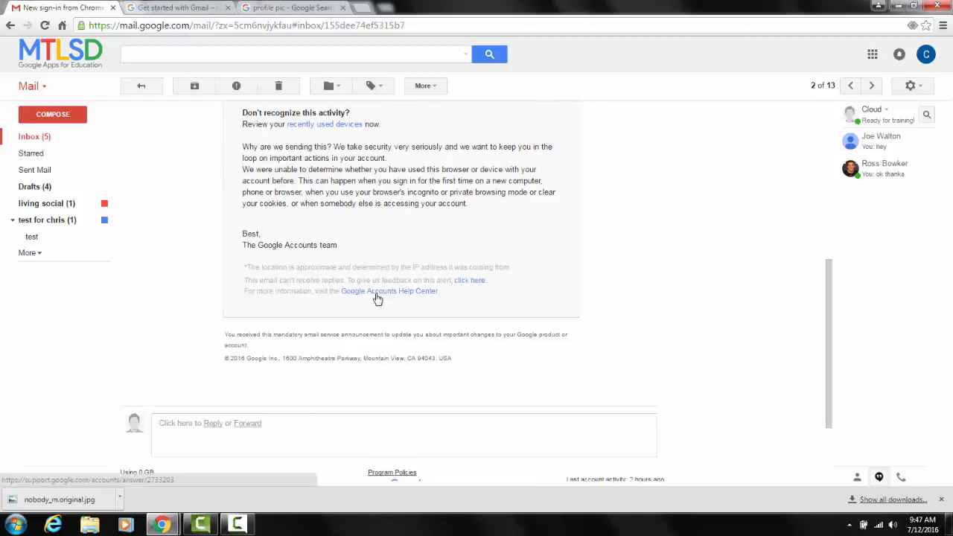
pyautogui.scroll(5, 376, 298)
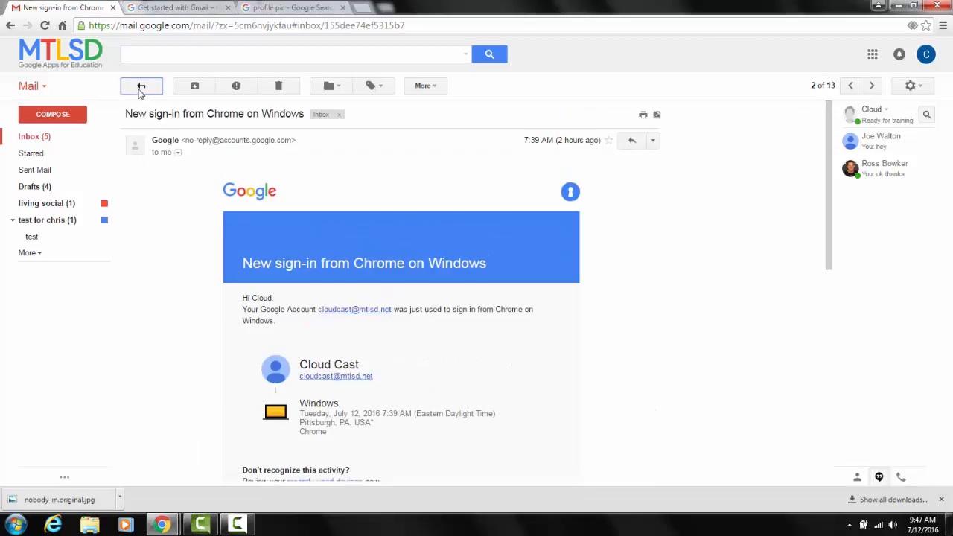
pyautogui.click(141, 87)
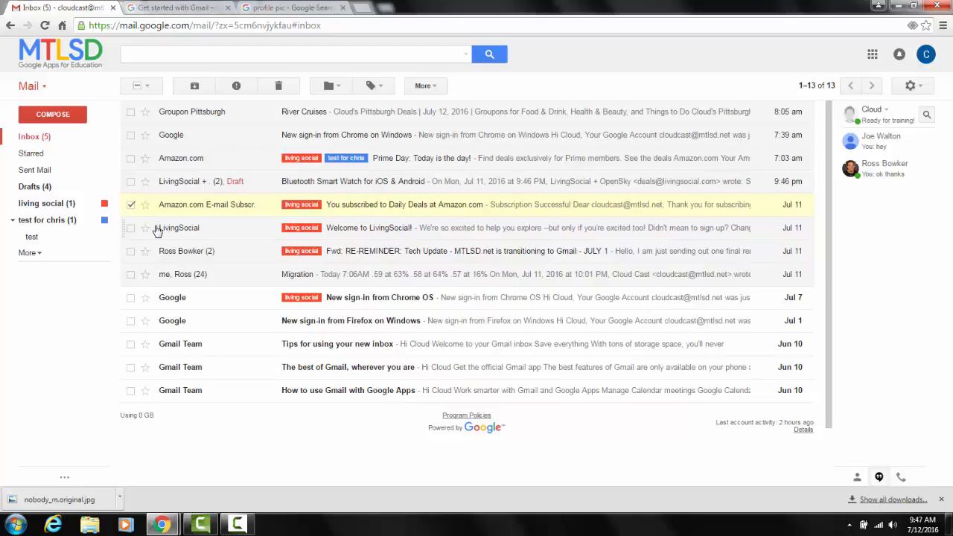
# Review the guide's Reply to emails section, and display the additional message options of Groupon's "River Cruises" email in Gmail.
pyautogui.click(178, 8)
pyautogui.scroll(1, 319, 294)
pyautogui.scroll(-5, 319, 295)
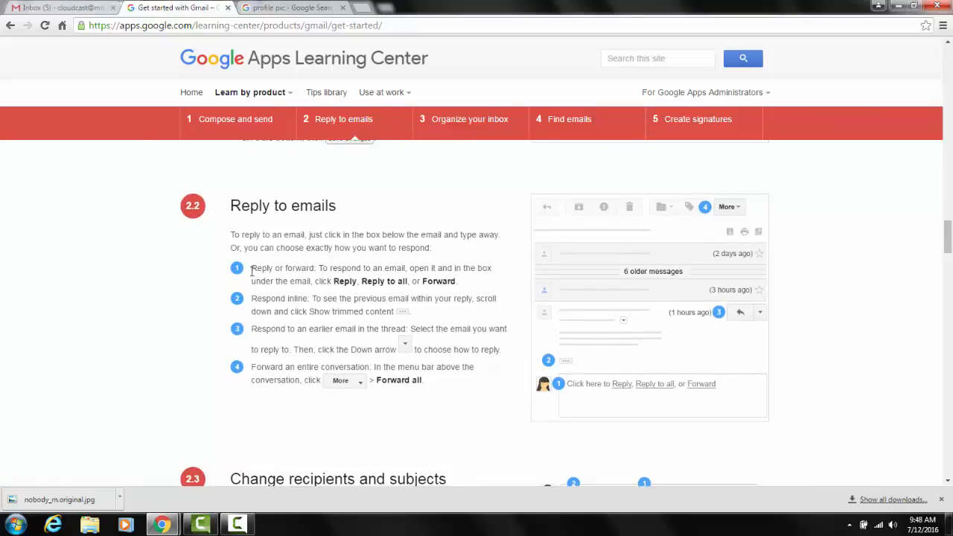
pyautogui.click(86, 6)
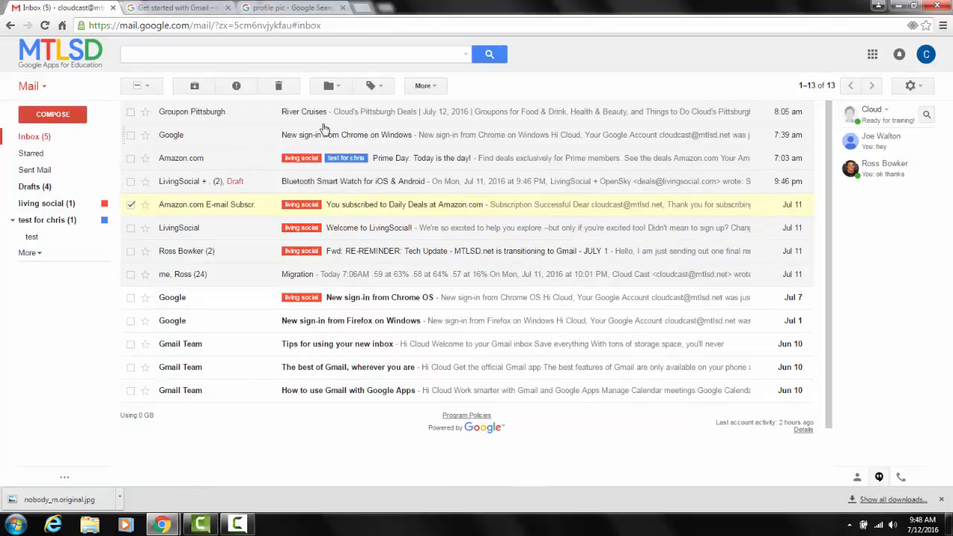
pyautogui.click(319, 114)
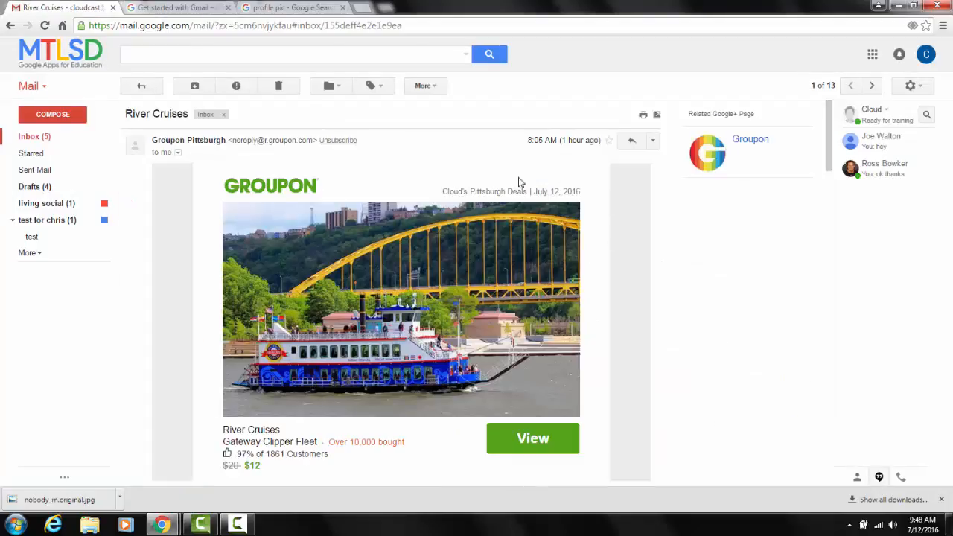
pyautogui.click(653, 141)
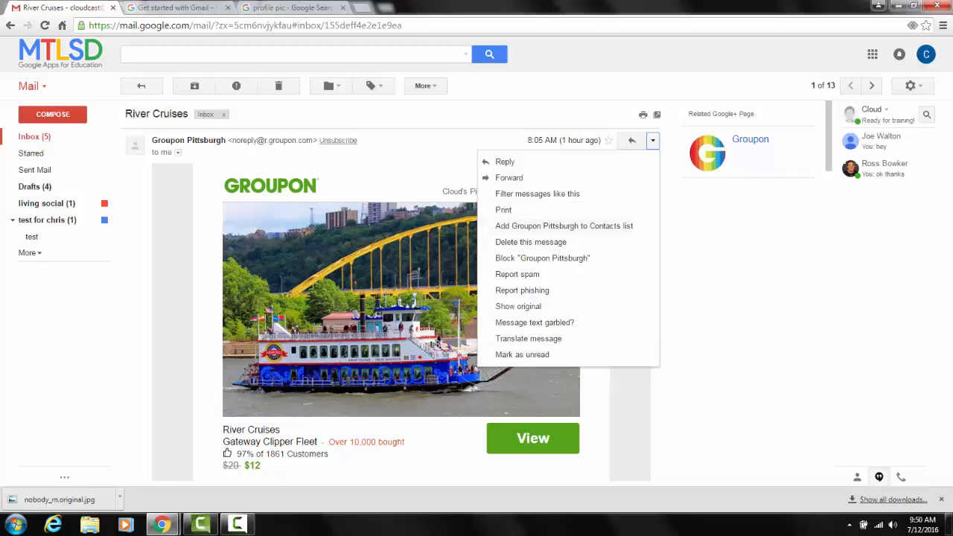
# Review the guide's Change recipients and subjects section and return to the "River Cruises" email in Gmail.
pyautogui.click(176, 6)
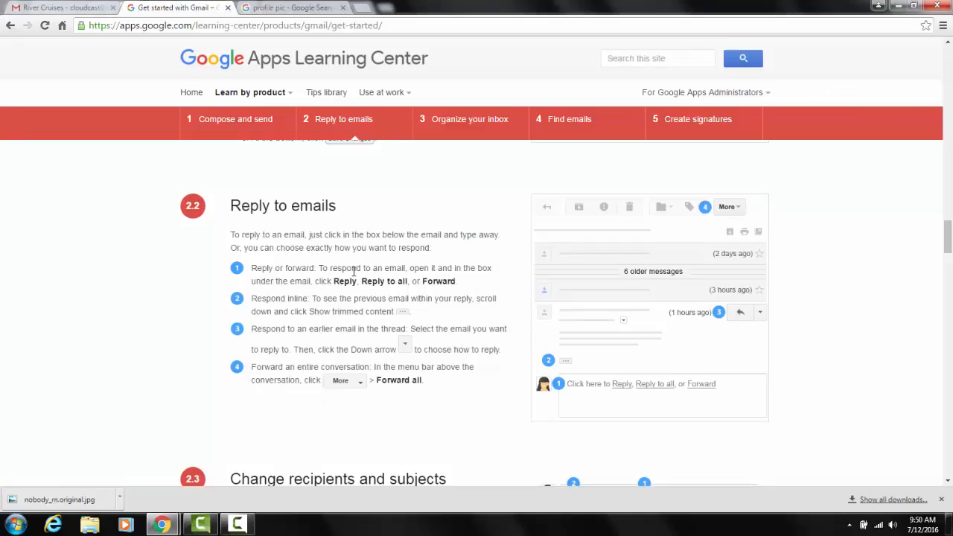
pyautogui.scroll(-3, 338, 325)
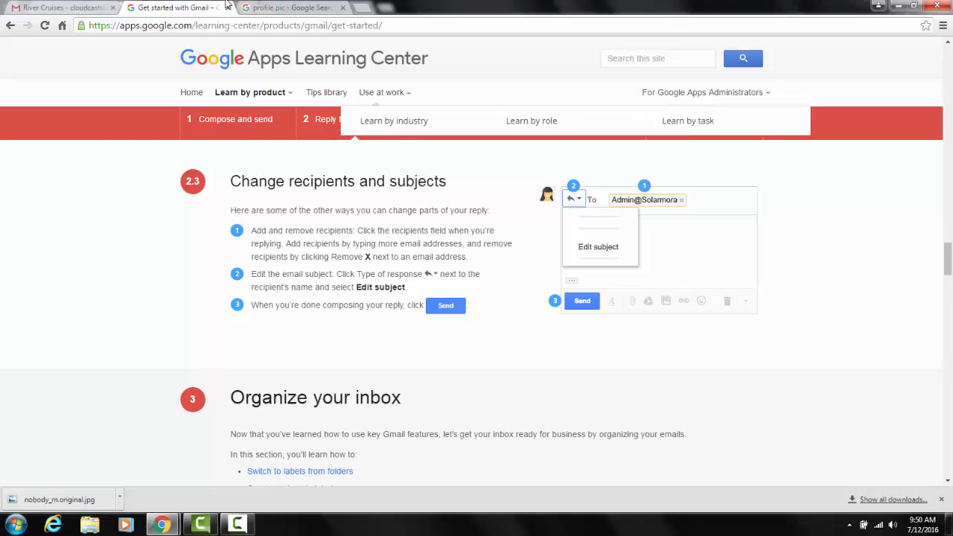
pyautogui.click(40, 10)
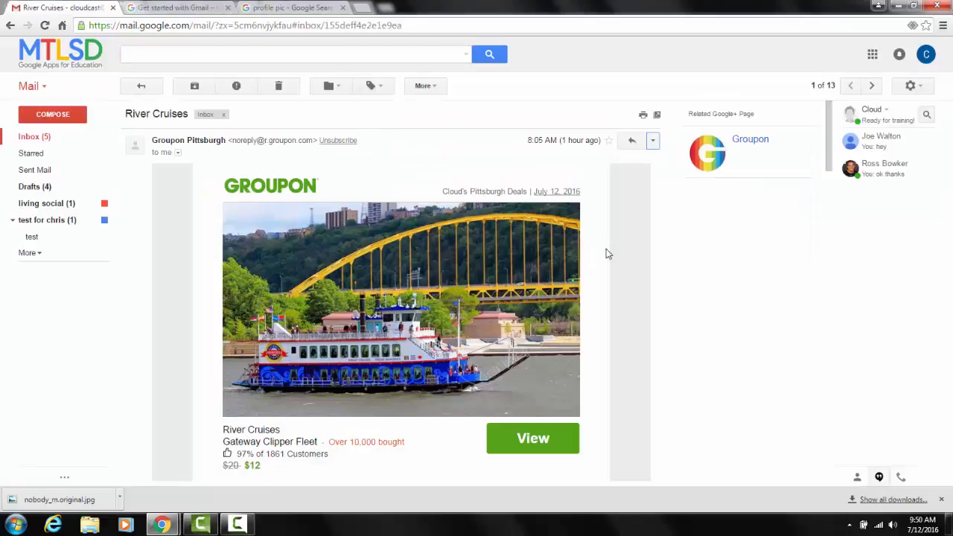
# Start a reply to the "River Cruises" email, show the Cc and Bcc fields, and remove Groupon Pittsburgh as recipient.
pyautogui.click(633, 140)
pyautogui.scroll(3, 400, 474)
pyautogui.scroll(-3, 400, 474)
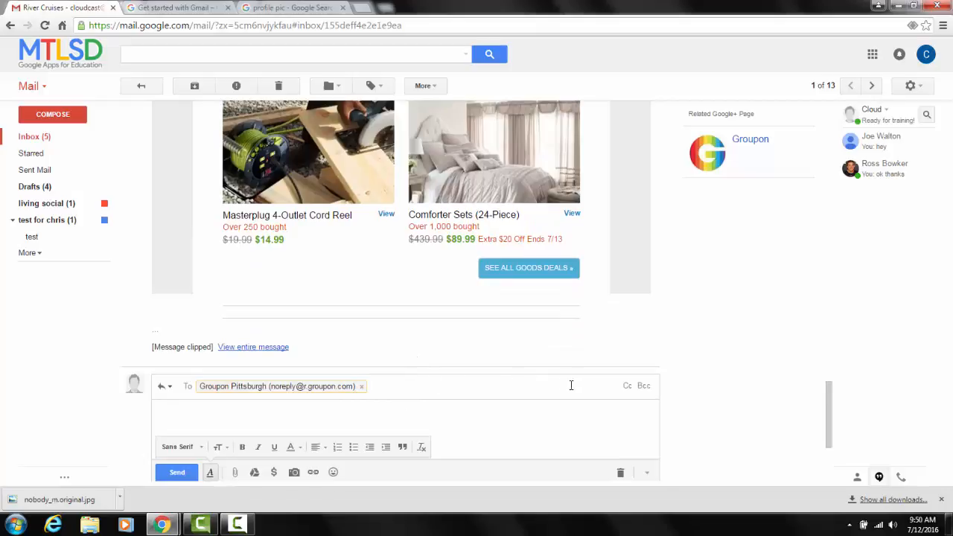
pyautogui.click(628, 387)
pyautogui.click(643, 406)
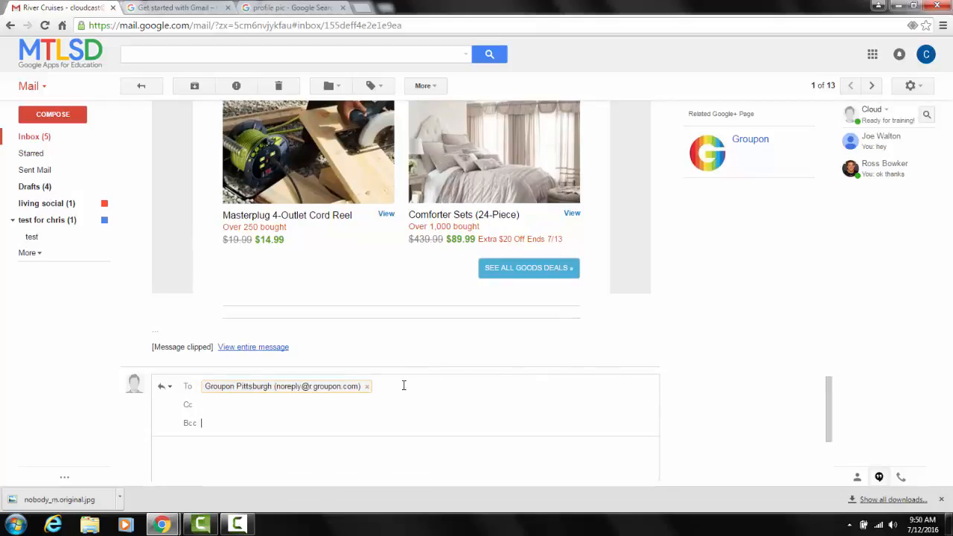
pyautogui.click(368, 387)
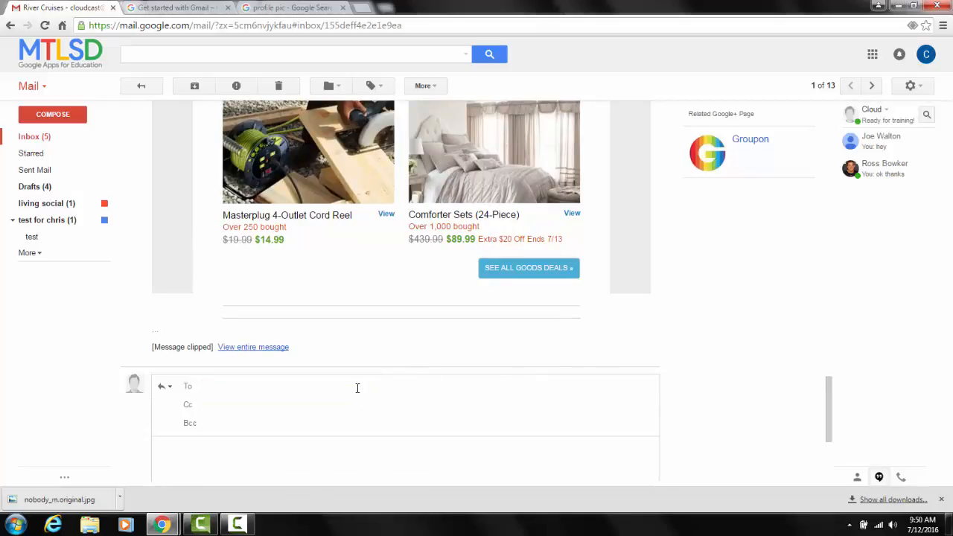
# Add a suggested contact as the reply's recipient by first name, and remove that recipient again.
pyautogui.scroll(-2, 359, 389)
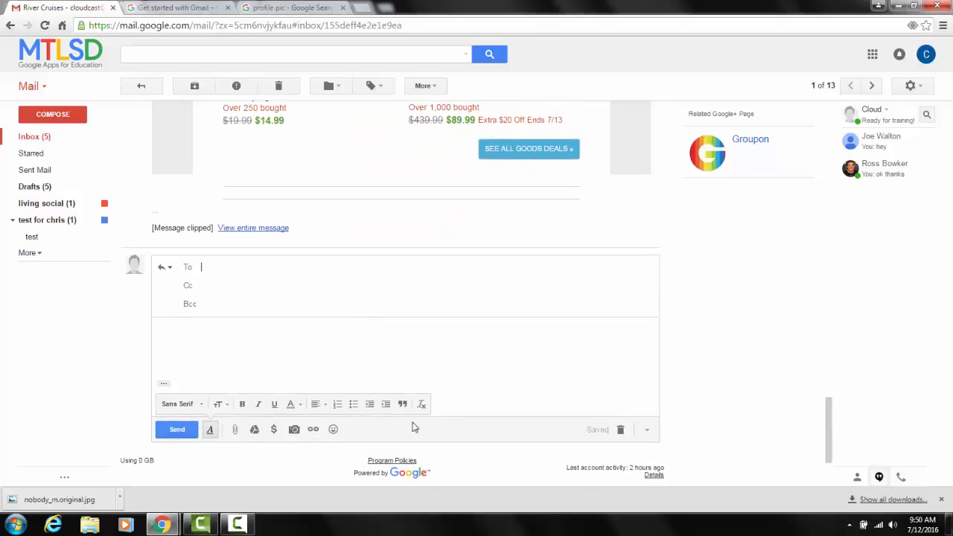
pyautogui.write('joe')
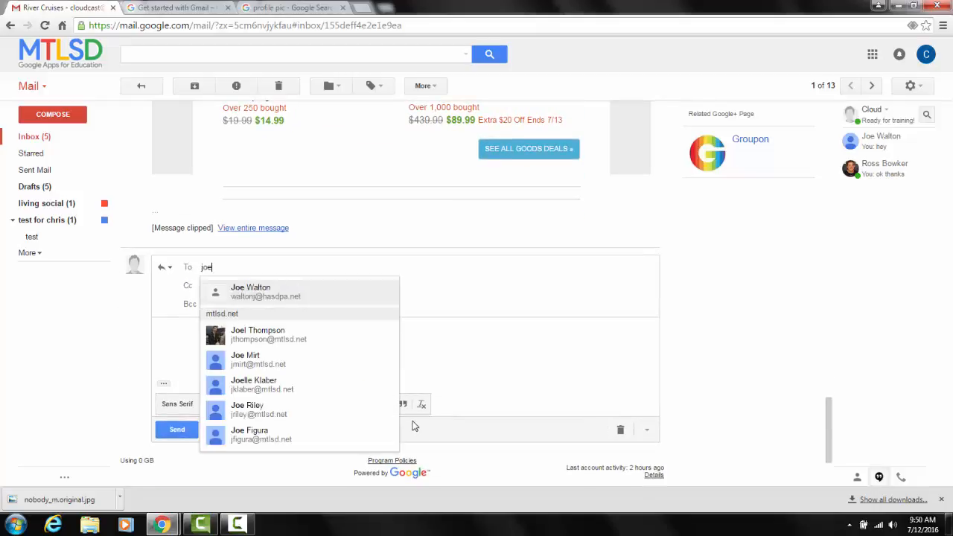
pyautogui.press('Return')
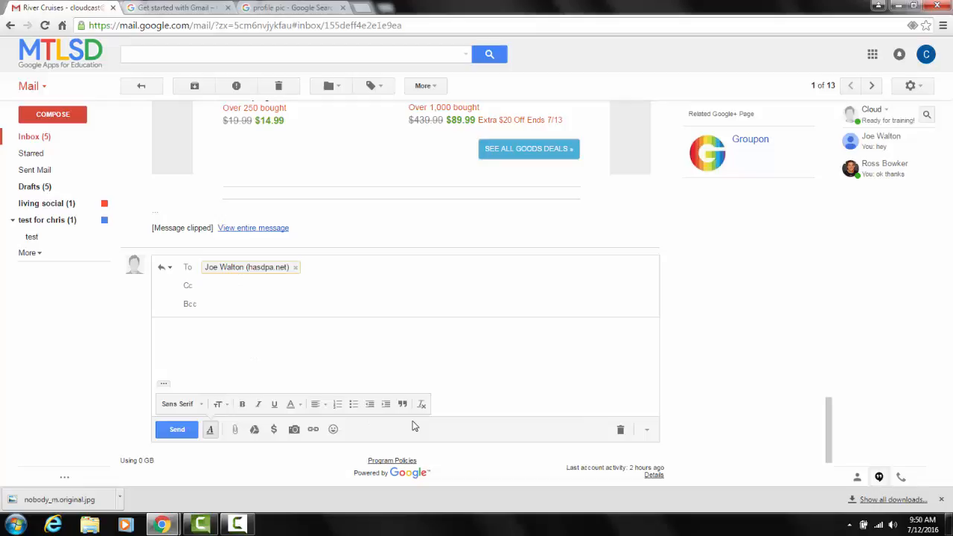
pyautogui.click(296, 269)
# Open the subject of the "River Cruises" reply for editing and close the draft window unsent.
pyautogui.click(169, 270)
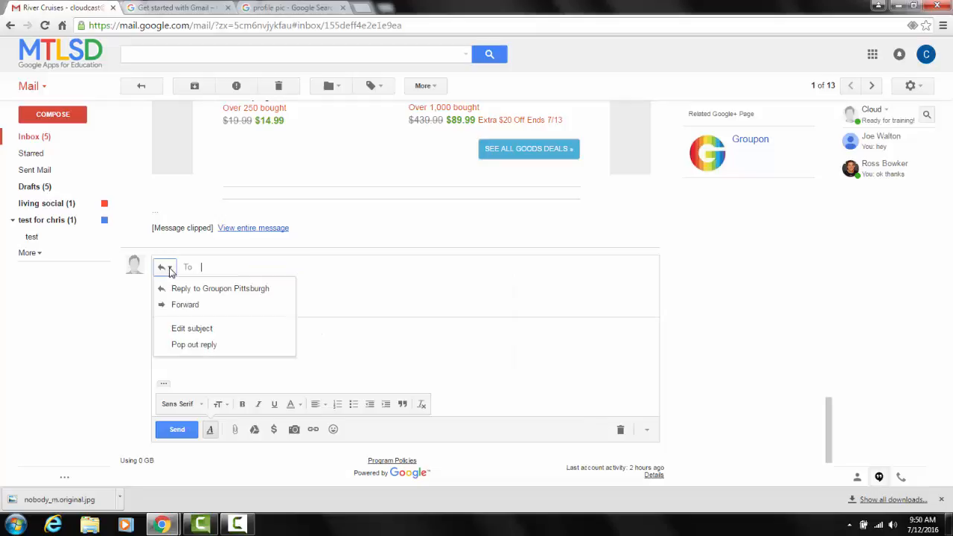
pyautogui.click(196, 333)
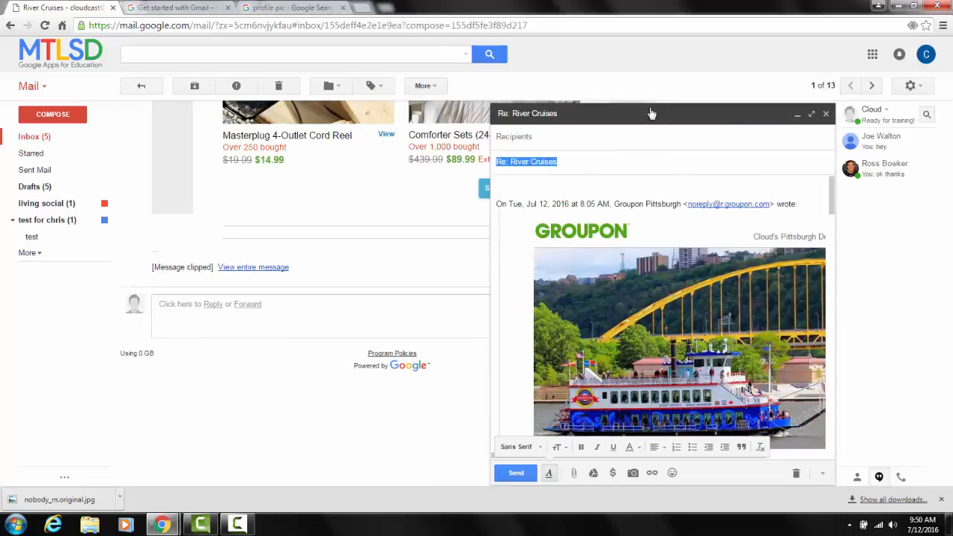
pyautogui.click(825, 113)
# Review the overview of the Organize your inbox section in the Get started with Gmail guide.
pyautogui.click(179, 7)
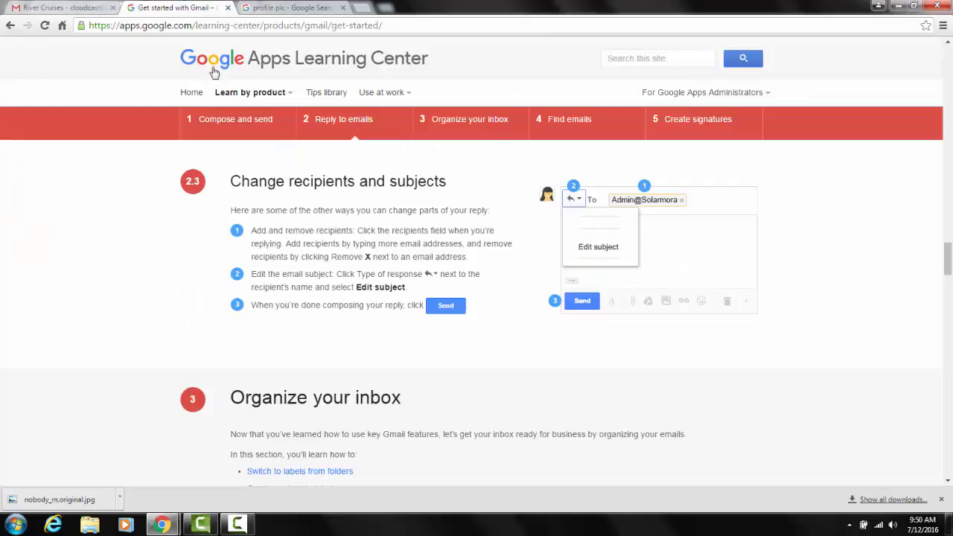
pyautogui.scroll(-2, 382, 392)
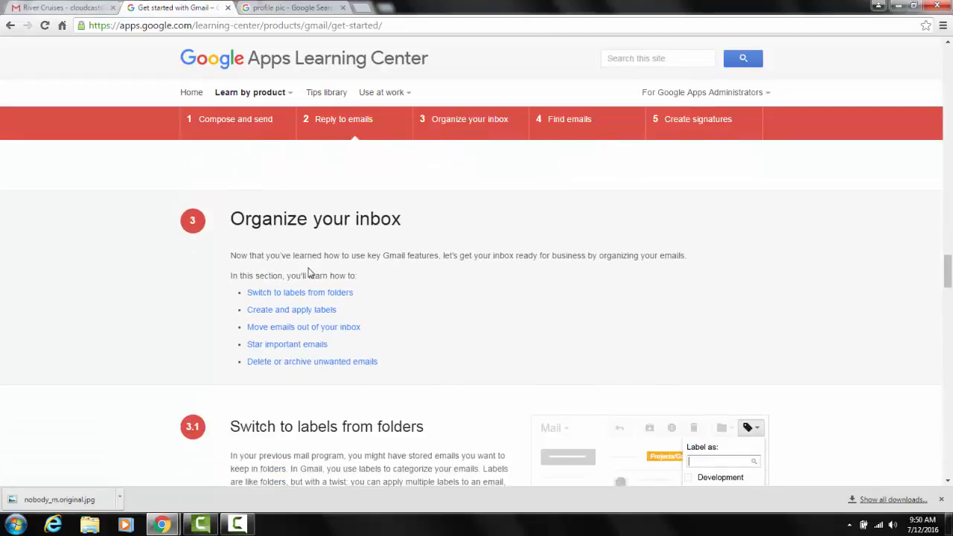
# Read the guide's section on switching to labels from folders.
pyautogui.scroll(-3, 134, 411)
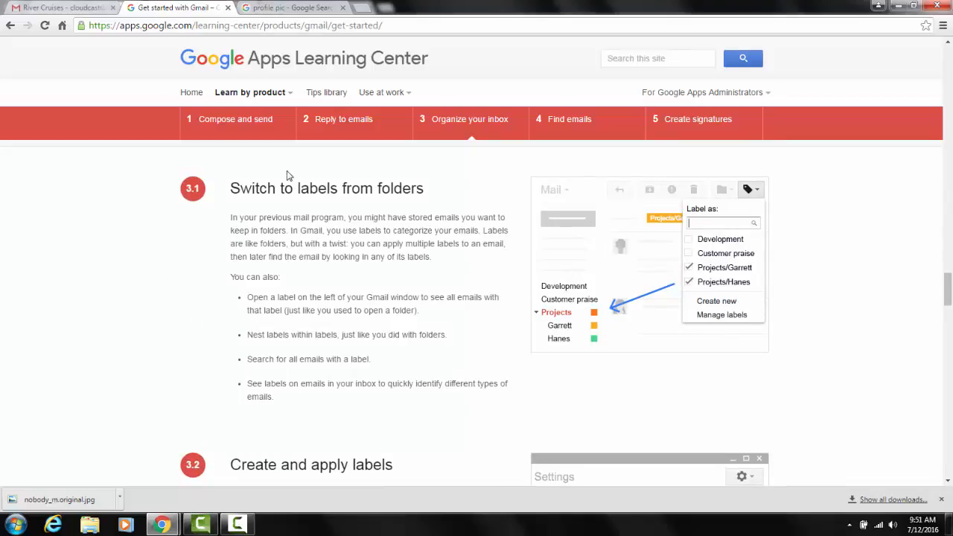
pyautogui.scroll(-1, 295, 213)
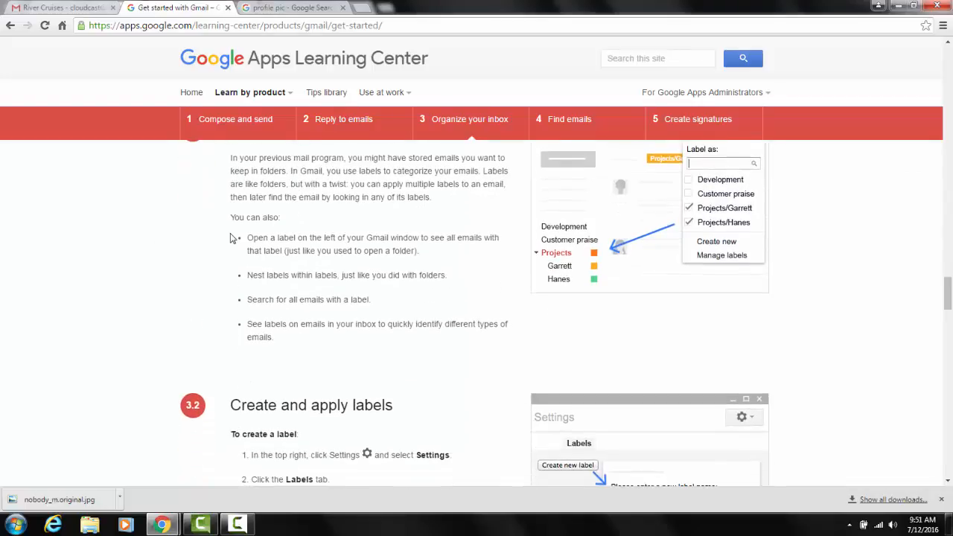
pyautogui.scroll(1, 236, 238)
# Switch to Gmail, expand the full label list and create a new label named test 2 without nesting it.
pyautogui.click(59, 7)
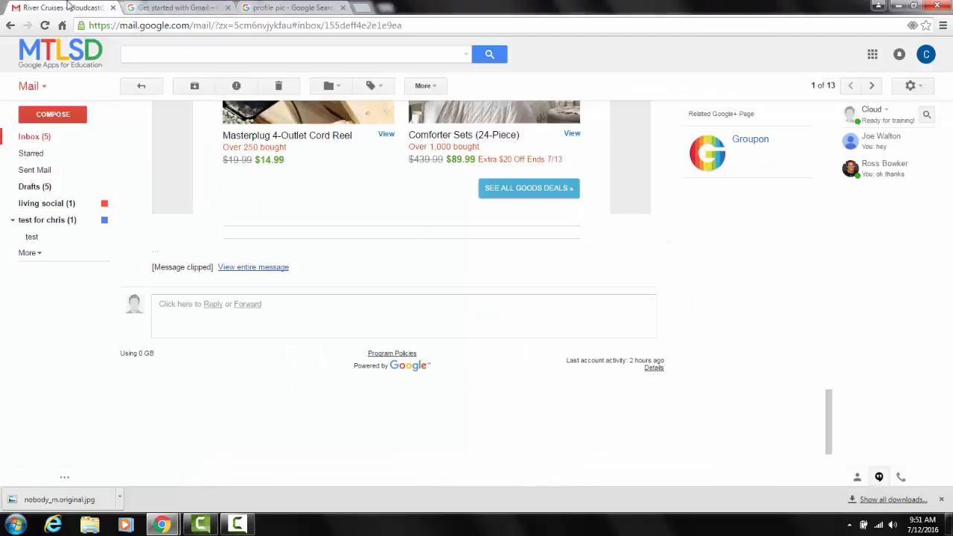
pyautogui.scroll(10, 340, 364)
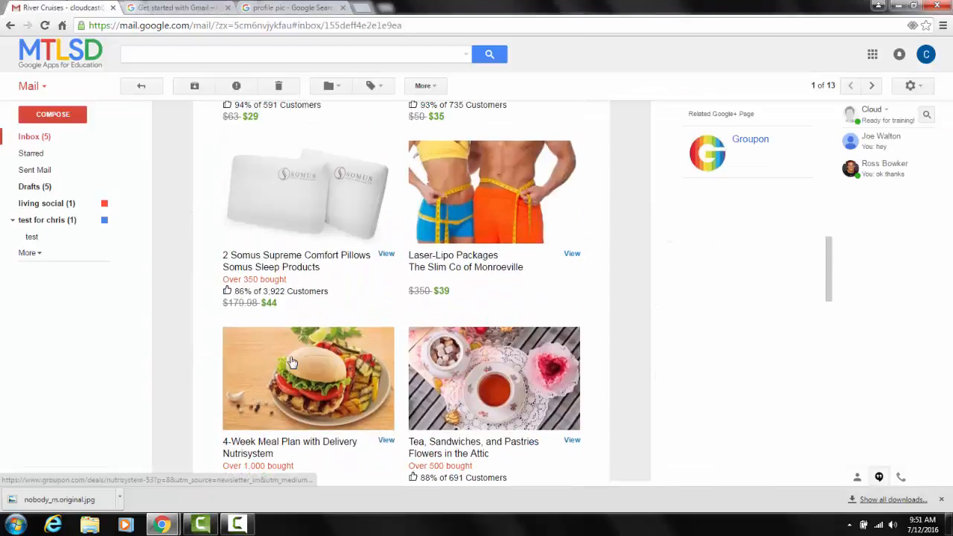
pyautogui.click(37, 253)
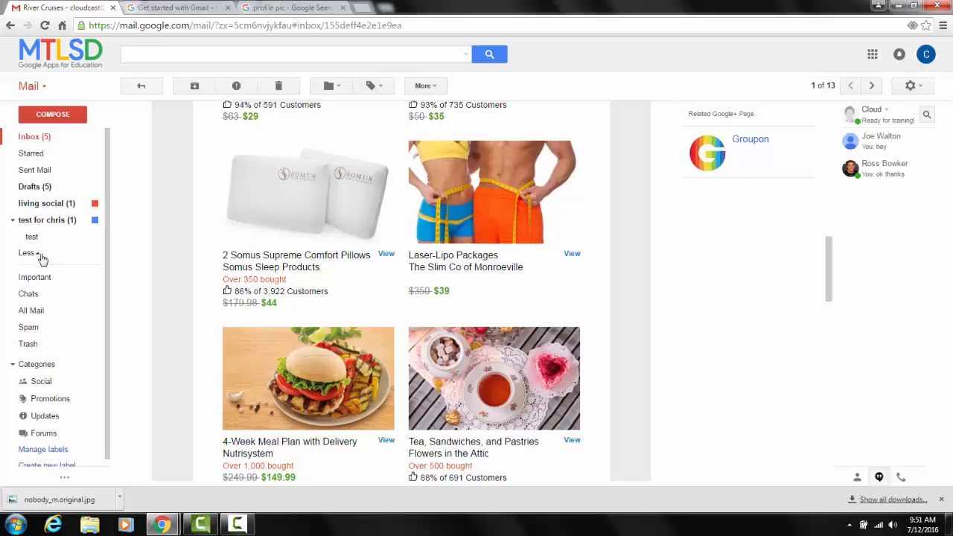
pyautogui.scroll(-1, 42, 261)
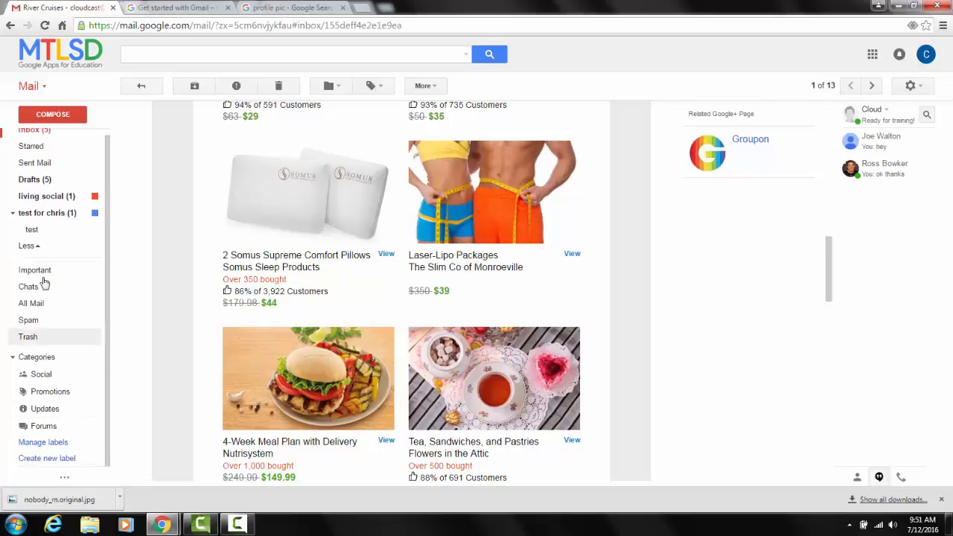
pyautogui.click(38, 245)
pyautogui.click(39, 251)
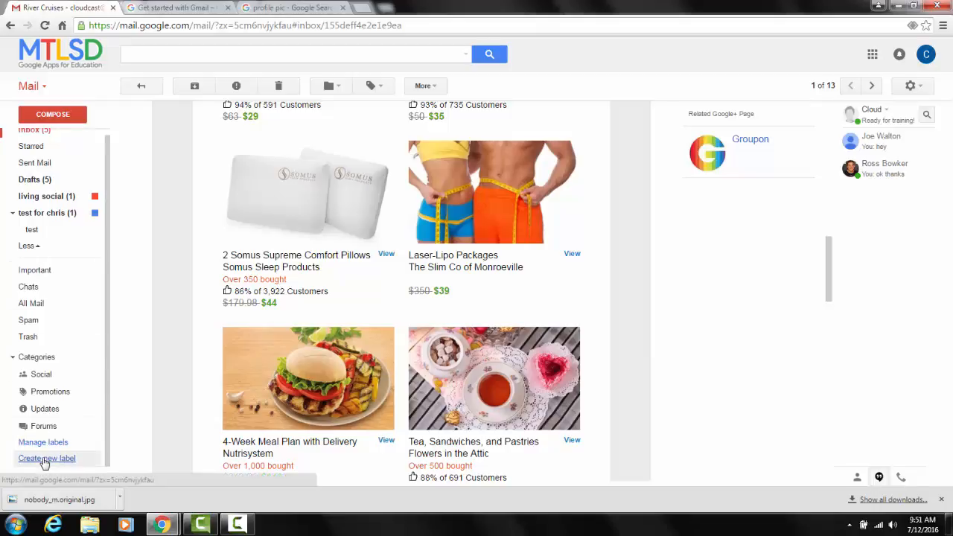
pyautogui.click(45, 459)
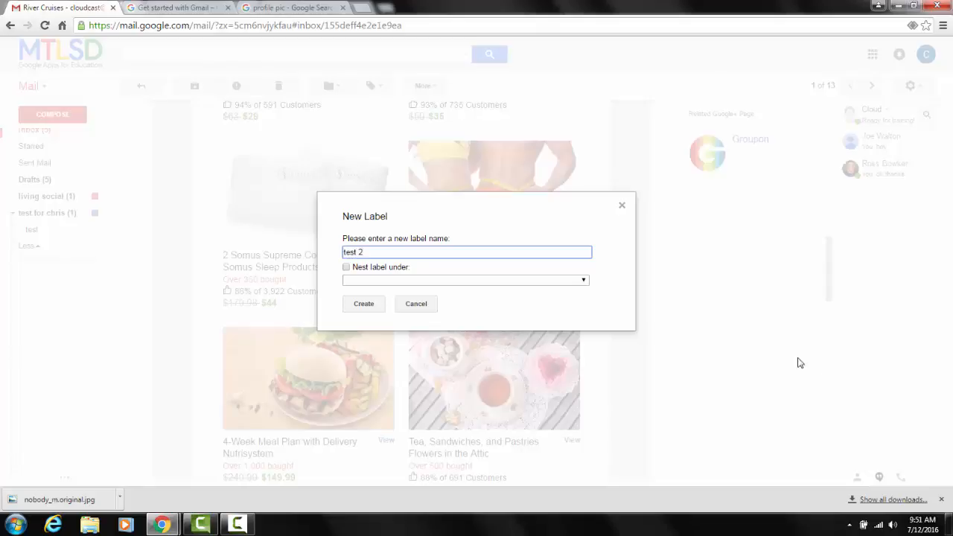
pyautogui.click(363, 304)
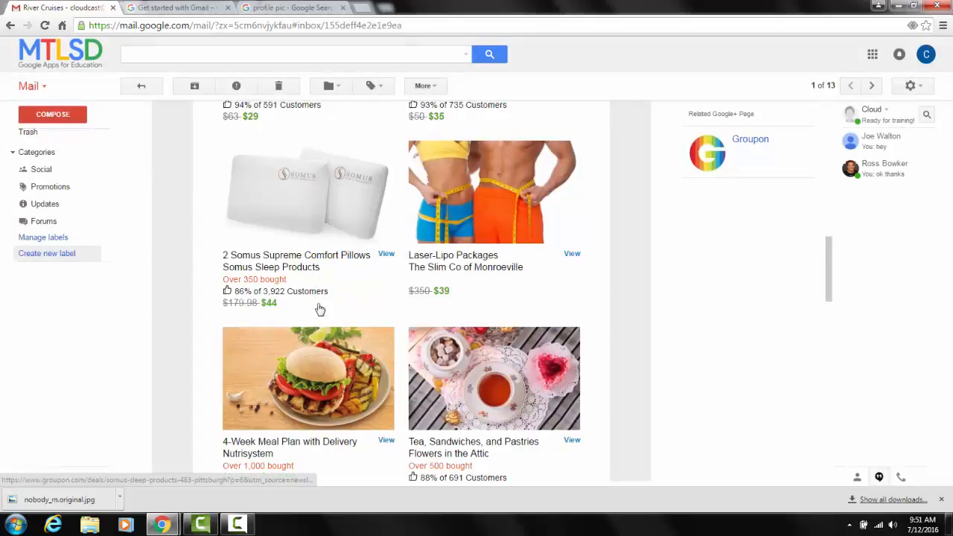
# Set the color of the test 2 label to light orange.
pyautogui.scroll(3, 98, 220)
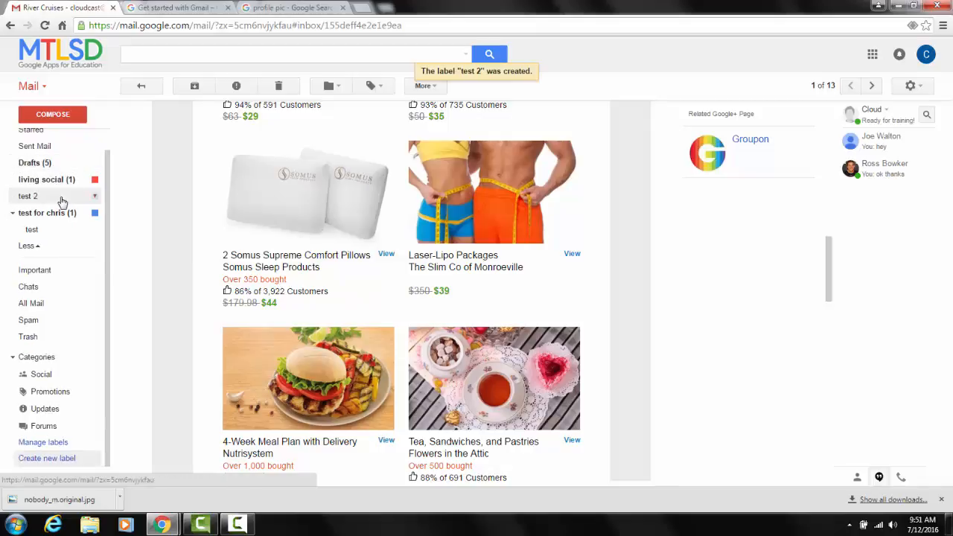
pyautogui.click(95, 198)
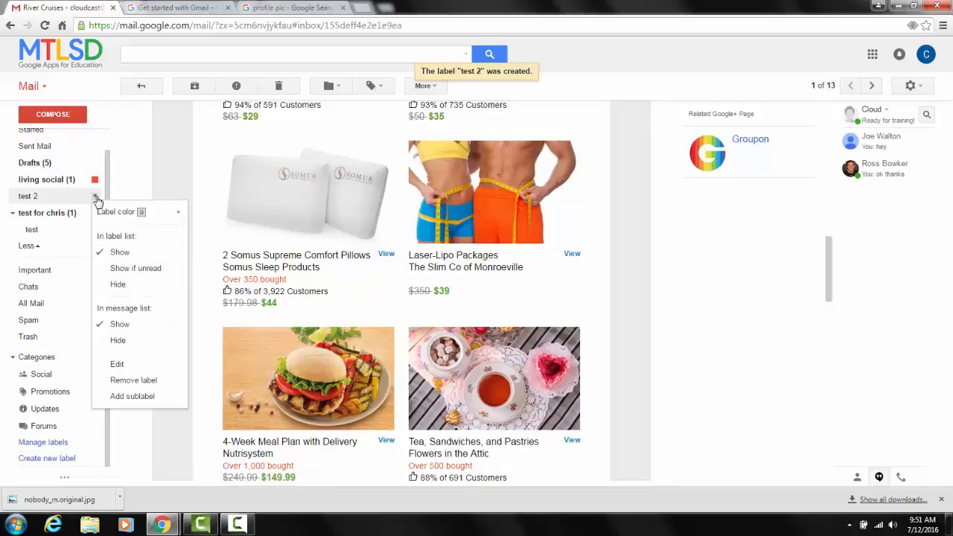
pyautogui.moveTo(179, 213)
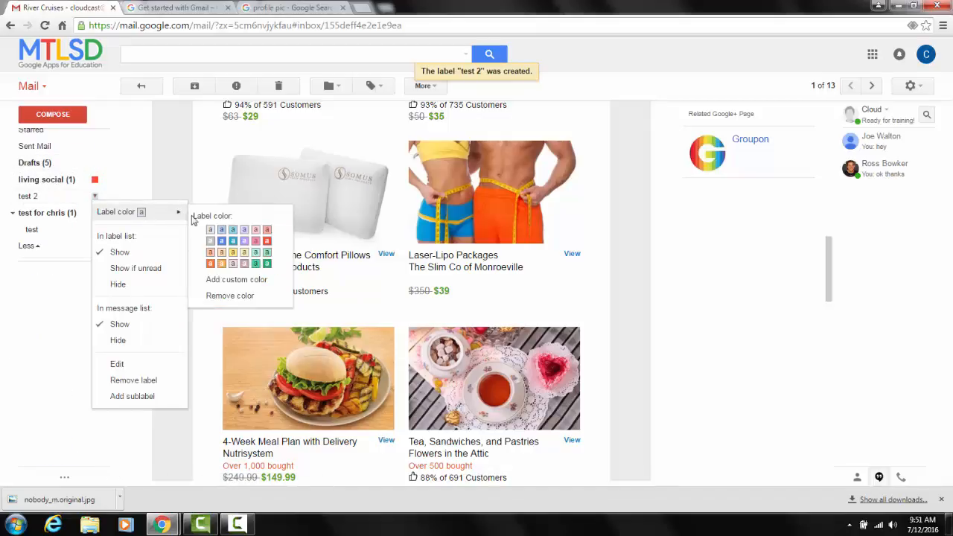
pyautogui.click(221, 253)
pyautogui.moveTo(77, 213)
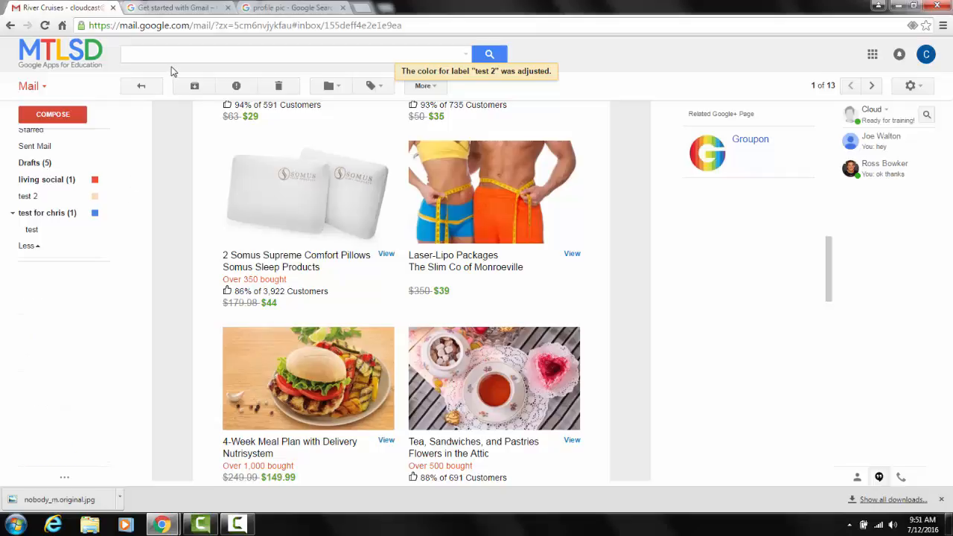
# Return to the inbox, view the actions for the "New sign-in from Chrome on Windows" email, open it, and go back to the inbox.
pyautogui.click(147, 90)
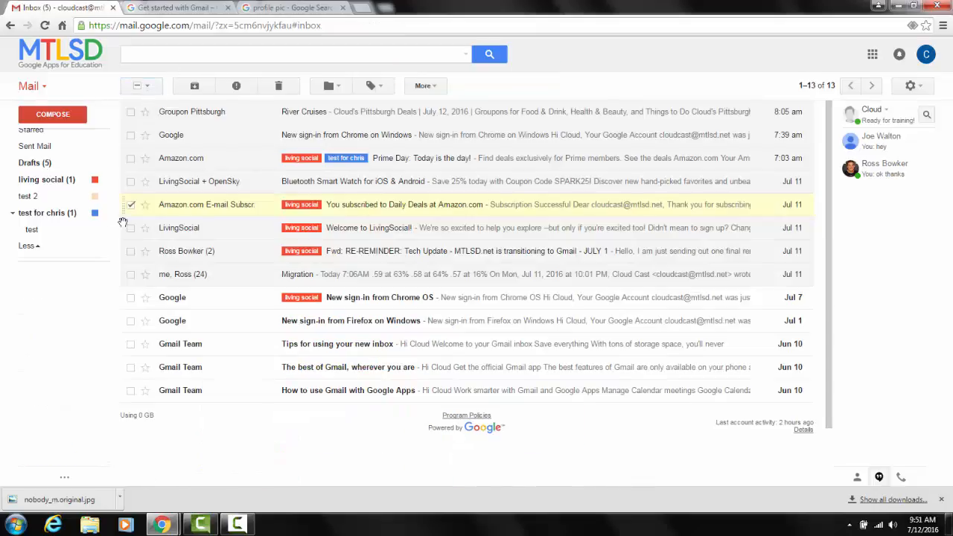
pyautogui.moveTo(44, 224)
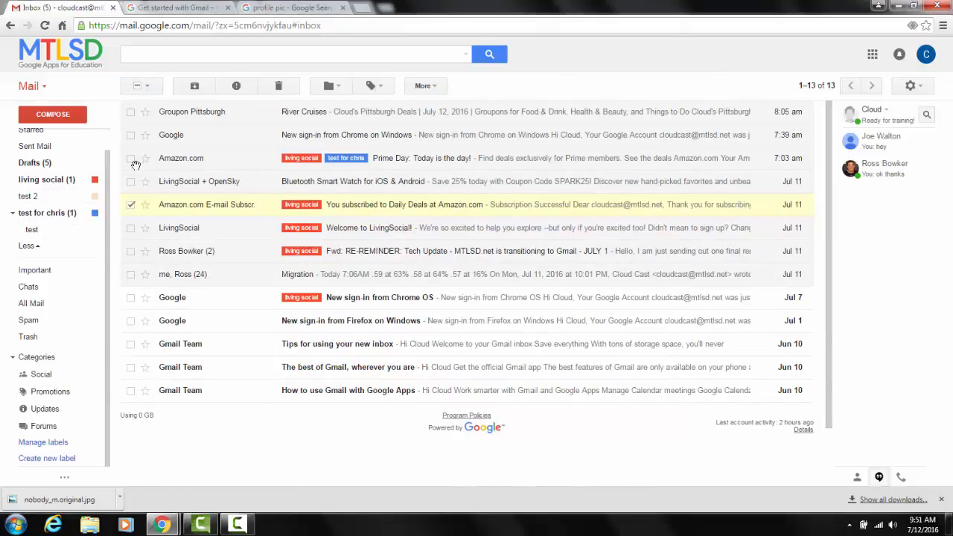
pyautogui.rightClick(174, 139)
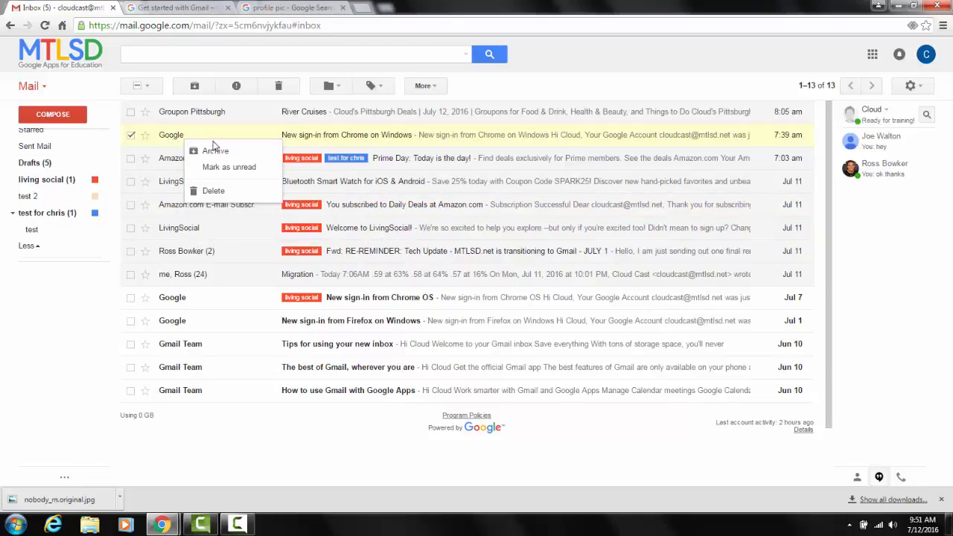
pyautogui.click(168, 135)
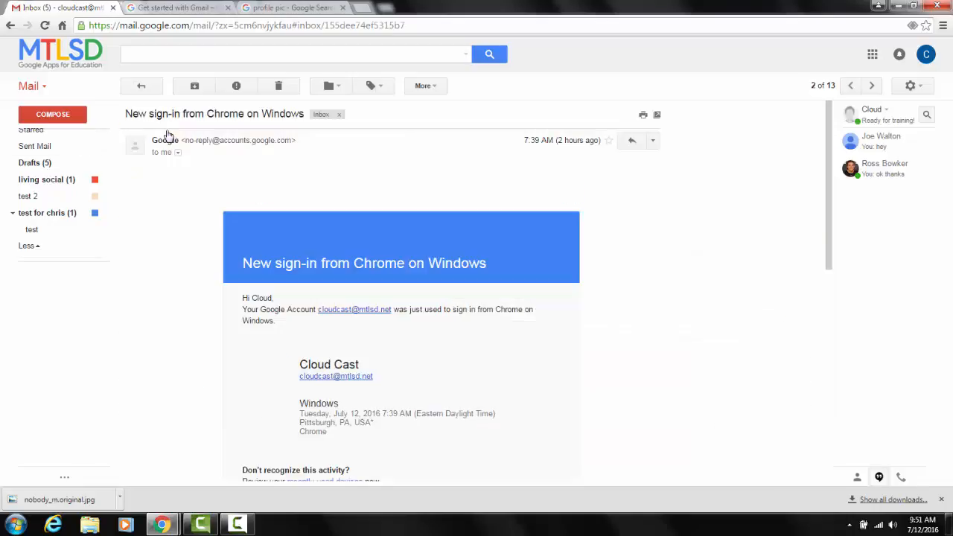
pyautogui.scroll(1, 64, 187)
pyautogui.click(66, 138)
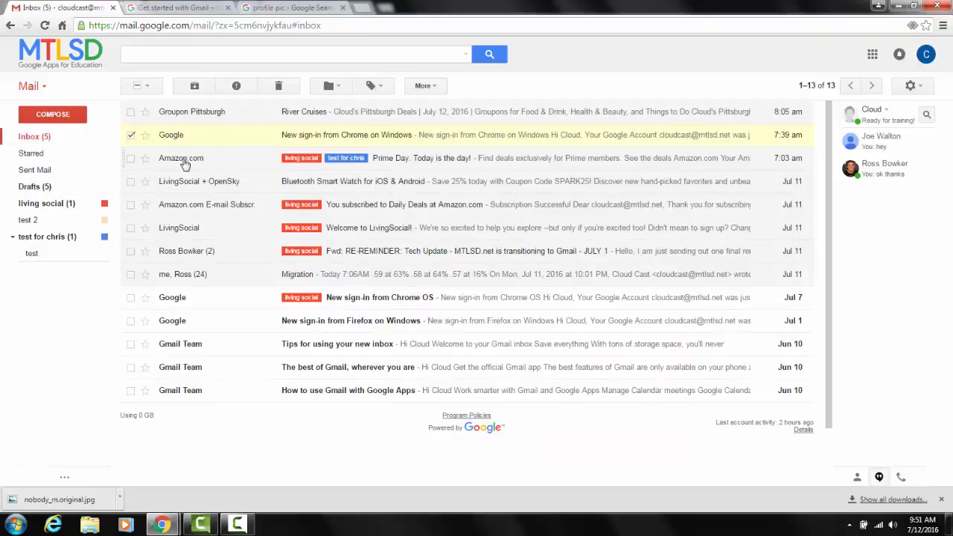
# Move the Amazon.com Prime Day email into test 2 and apply the test 2 label to the Amazon.com Daily Deals subscription email.
pyautogui.moveTo(181, 157); pyautogui.dragTo(24, 218)
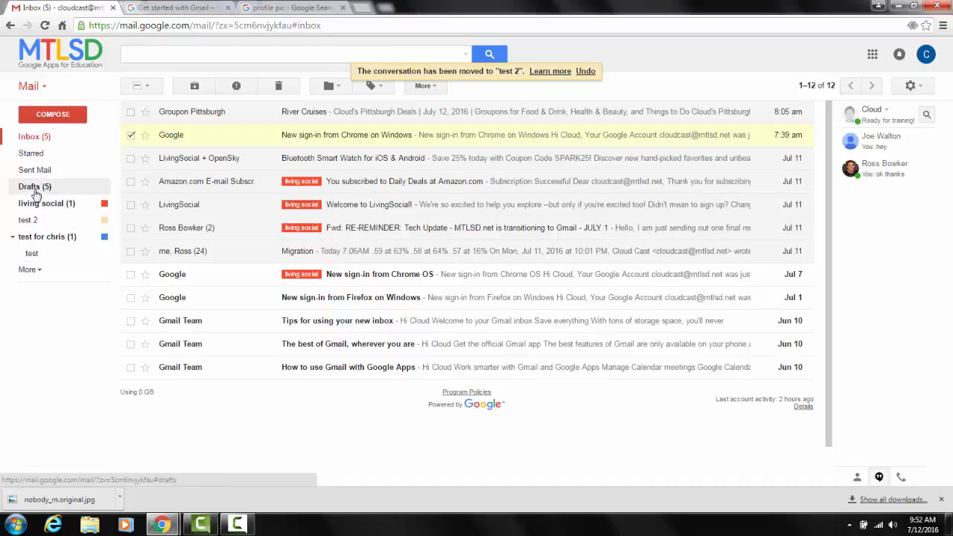
pyautogui.moveTo(30, 224); pyautogui.dragTo(357, 182)
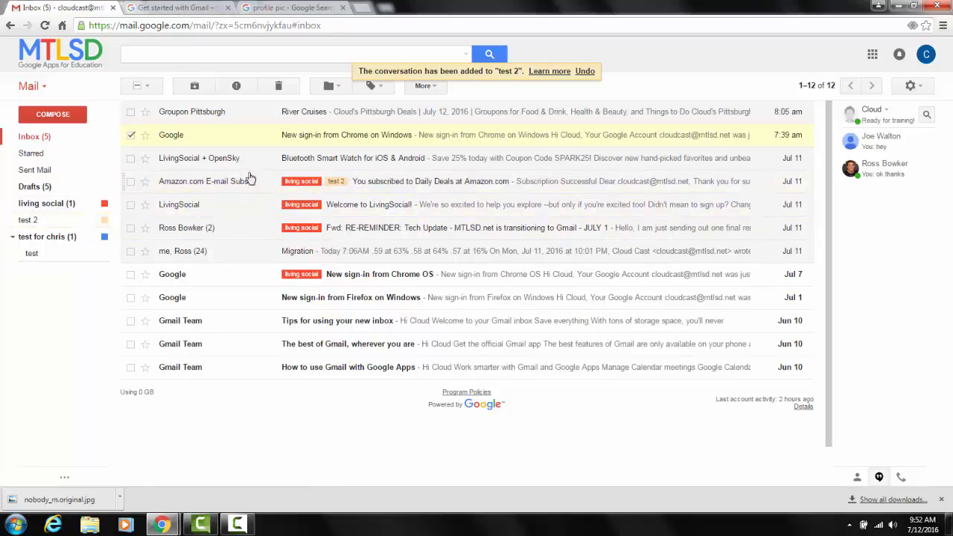
# Open the living social label and apply the blue parent label of test to the Amazon.com Daily Deals subscription email.
pyautogui.click(49, 204)
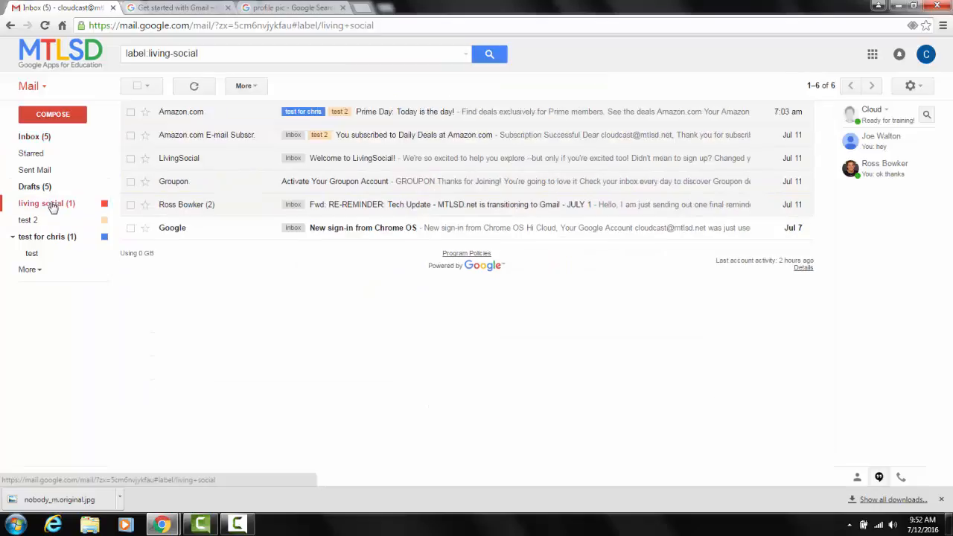
pyautogui.moveTo(43, 238); pyautogui.dragTo(380, 136)
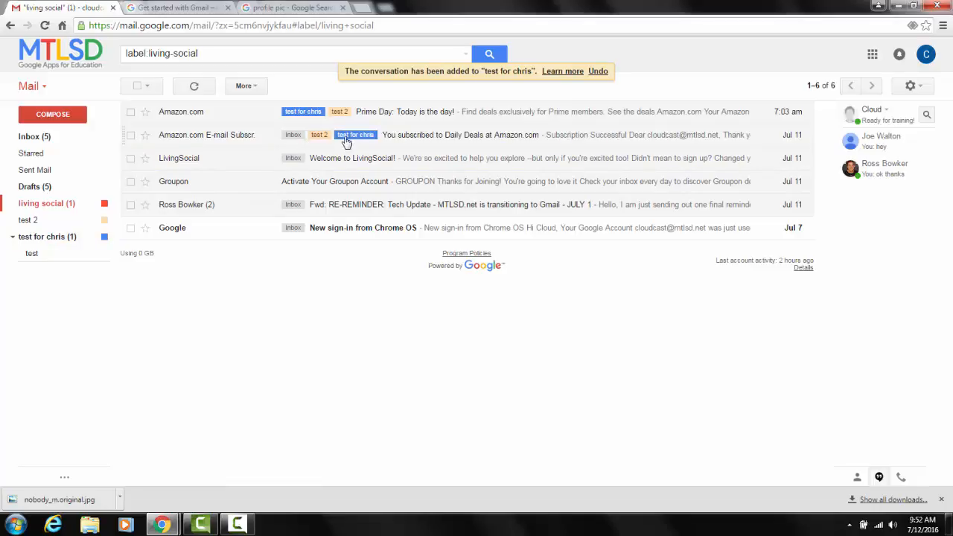
pyautogui.moveTo(236, 140)
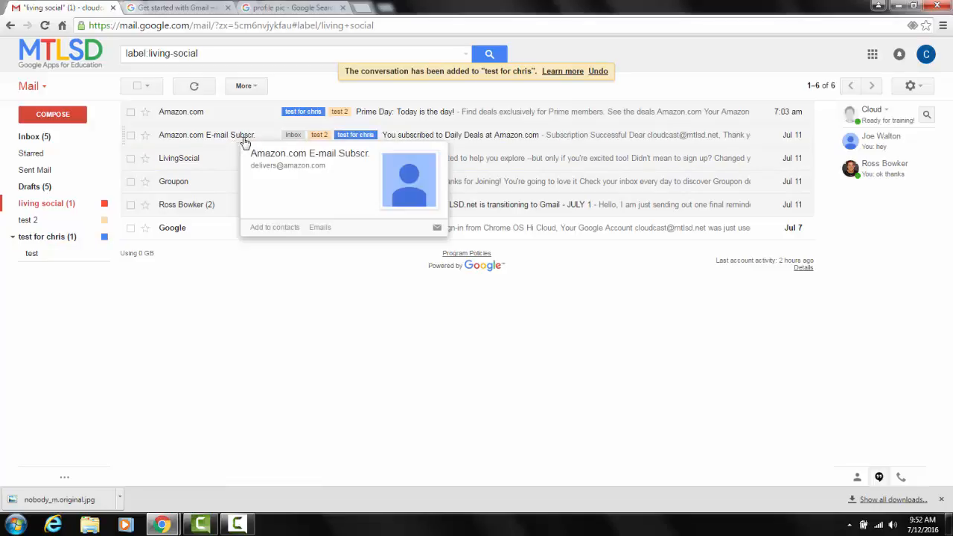
# Return to the Get started with Gmail guide and review its sections on moving emails out of the inbox and starring important emails.
pyautogui.click(194, 9)
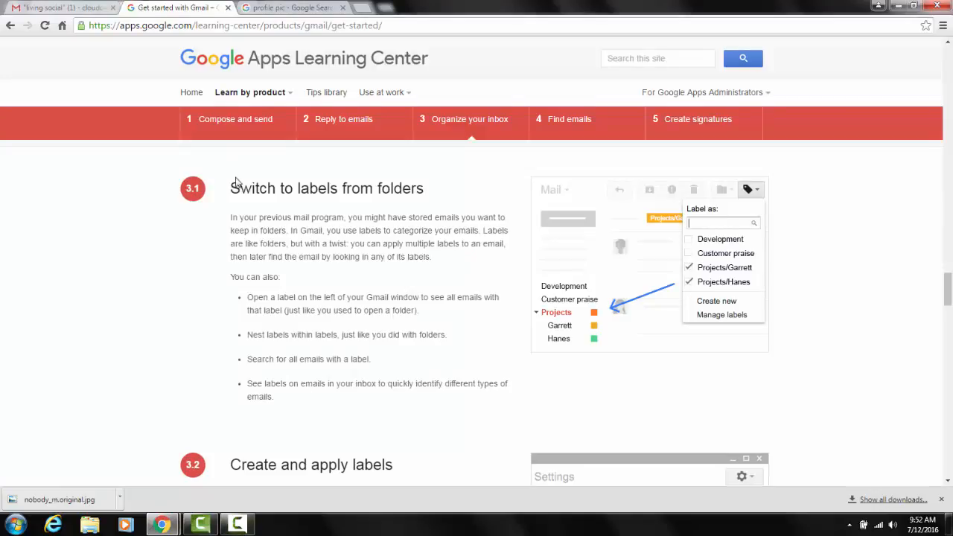
pyautogui.scroll(-1, 253, 245)
pyautogui.scroll(-8, 259, 258)
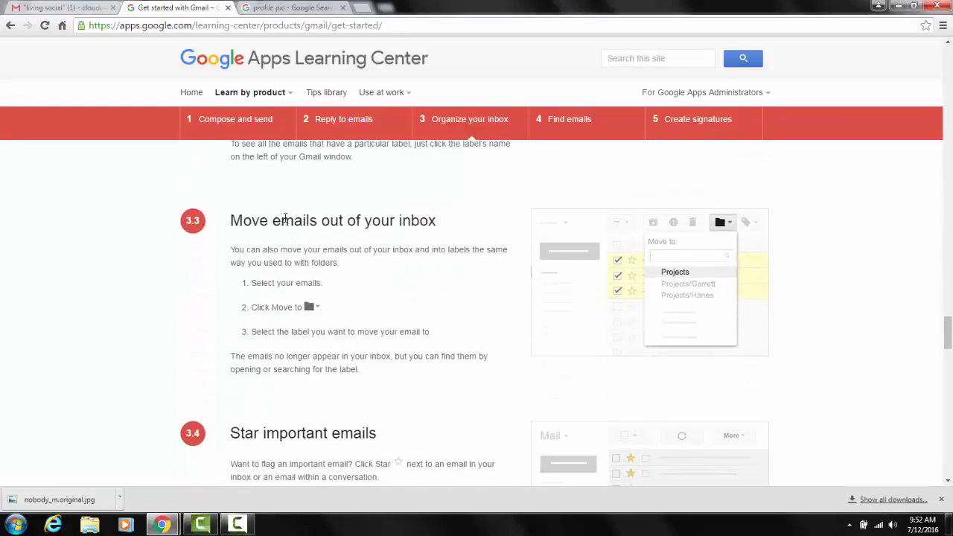
pyautogui.scroll(-3, 286, 222)
pyautogui.scroll(-1, 276, 221)
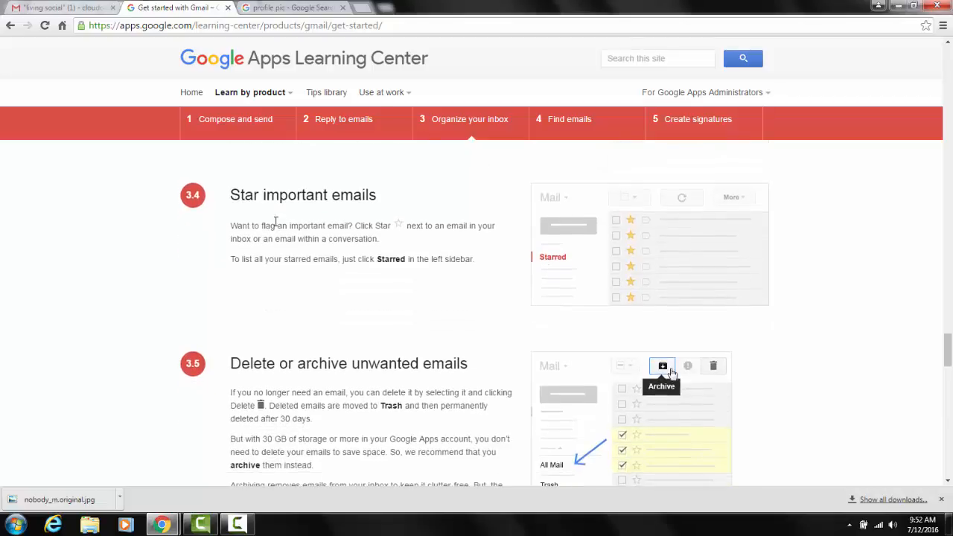
# Star the Amazon.com Prime Day email in Gmail's living social label and open the list of starred emails.
pyautogui.click(123, 8)
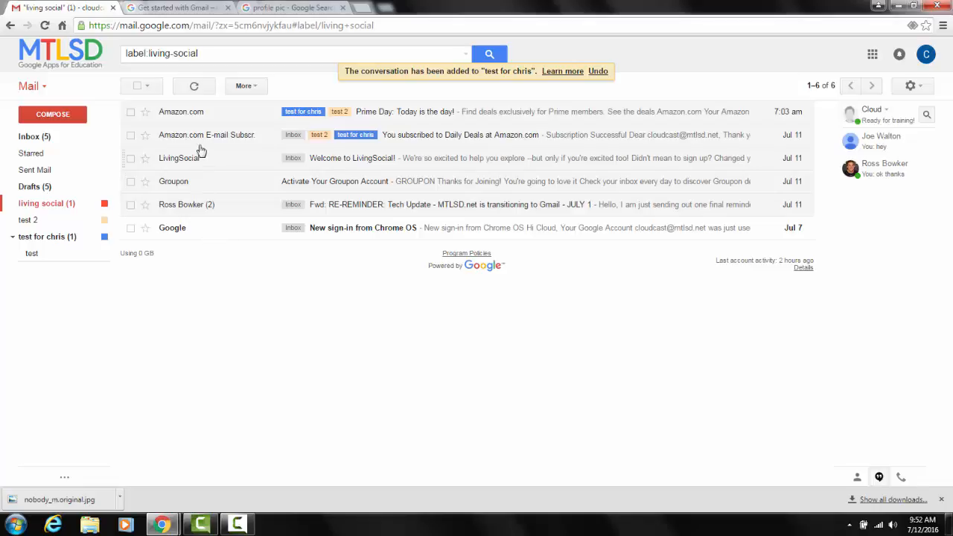
pyautogui.click(145, 113)
pyautogui.click(32, 154)
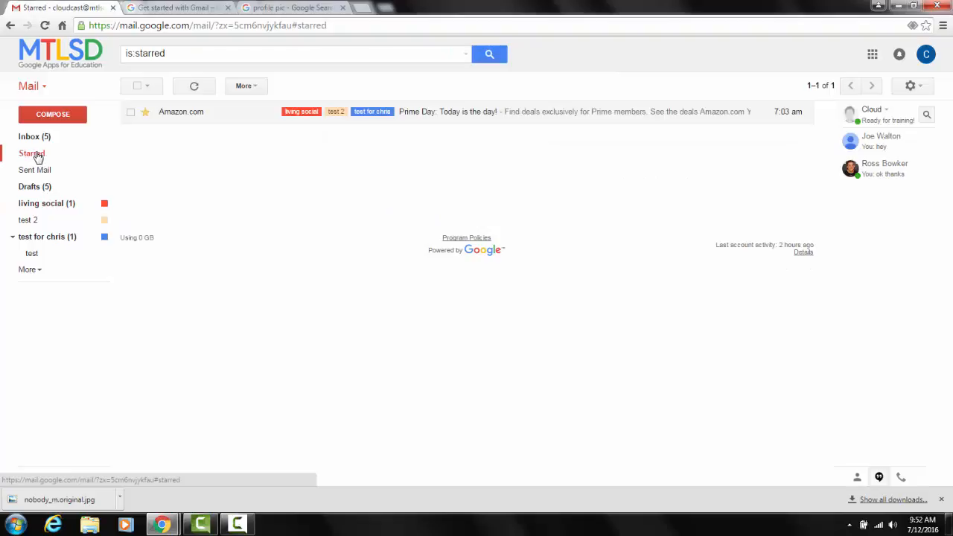
pyautogui.rightClick(37, 155)
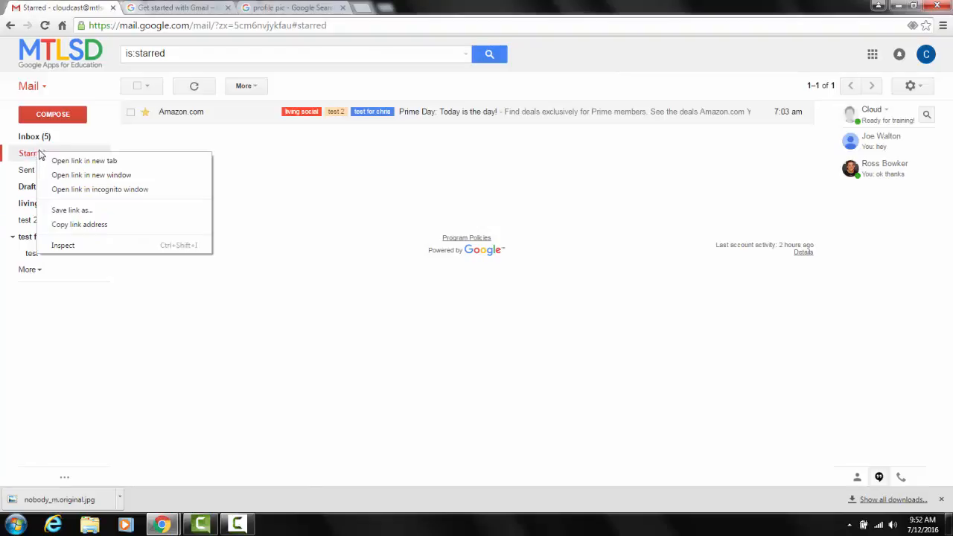
pyautogui.click(153, 137)
# Star and deselect the "New sign-in from Chrome on Windows" email in the inbox, then check the Starred list and return to the inbox.
pyautogui.click(41, 137)
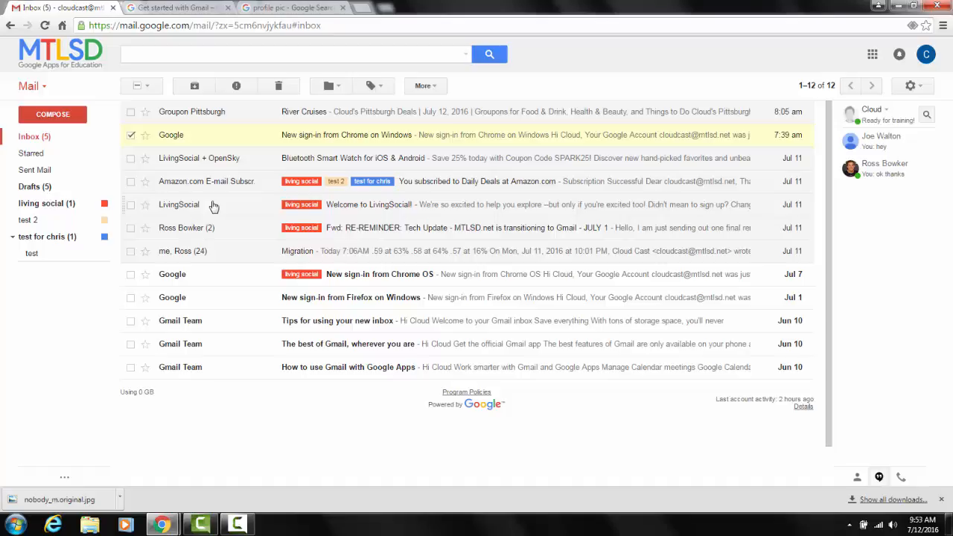
pyautogui.click(145, 137)
pyautogui.click(131, 135)
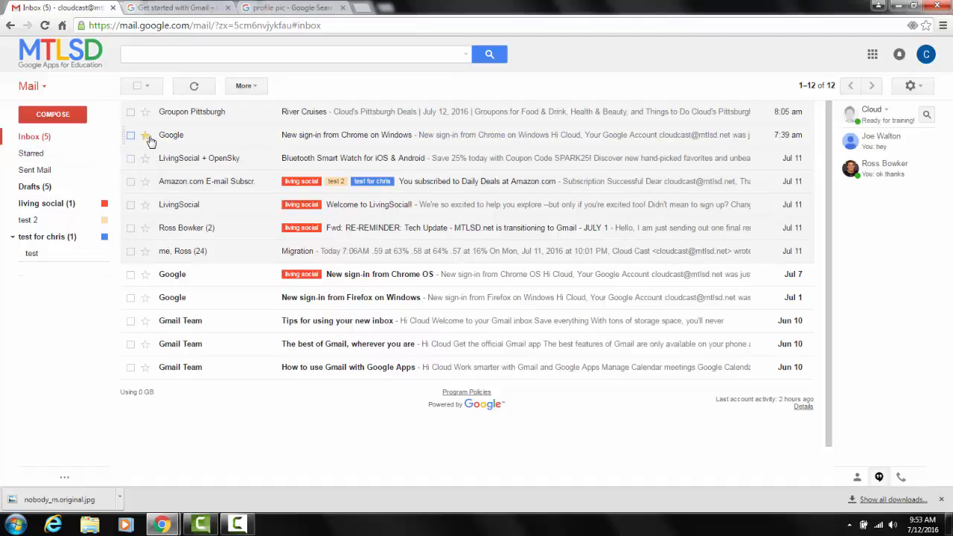
pyautogui.click(31, 154)
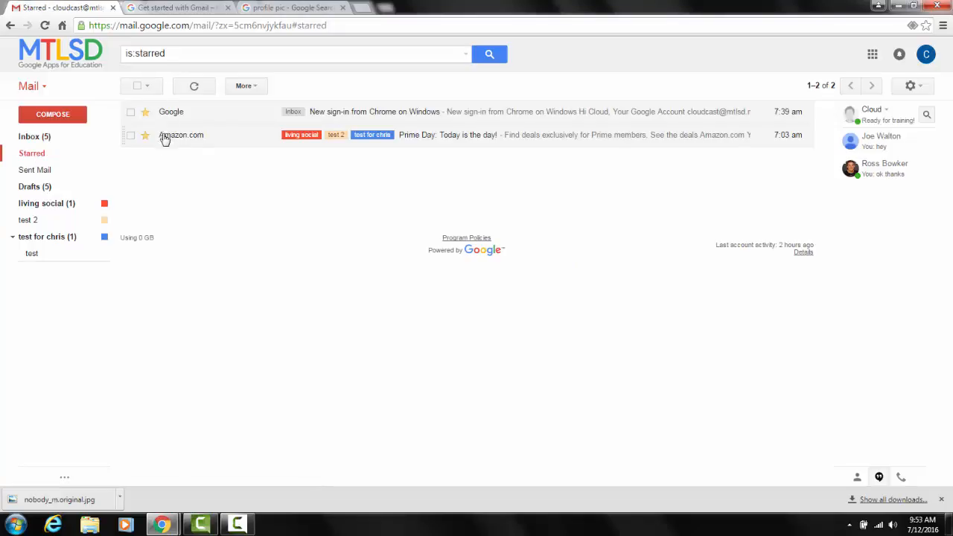
pyautogui.click(75, 143)
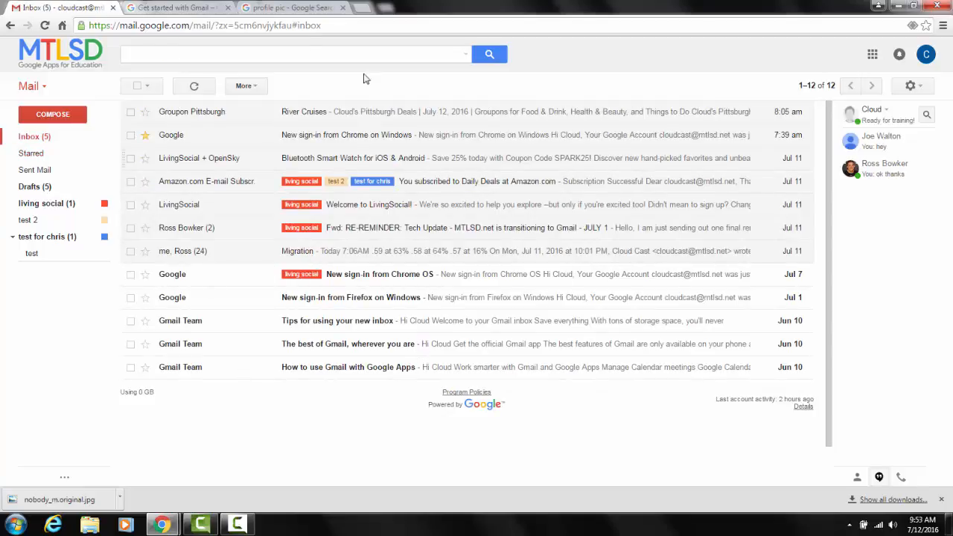
# Read the guide's section on deleting or archiving unwanted emails.
pyautogui.click(185, 9)
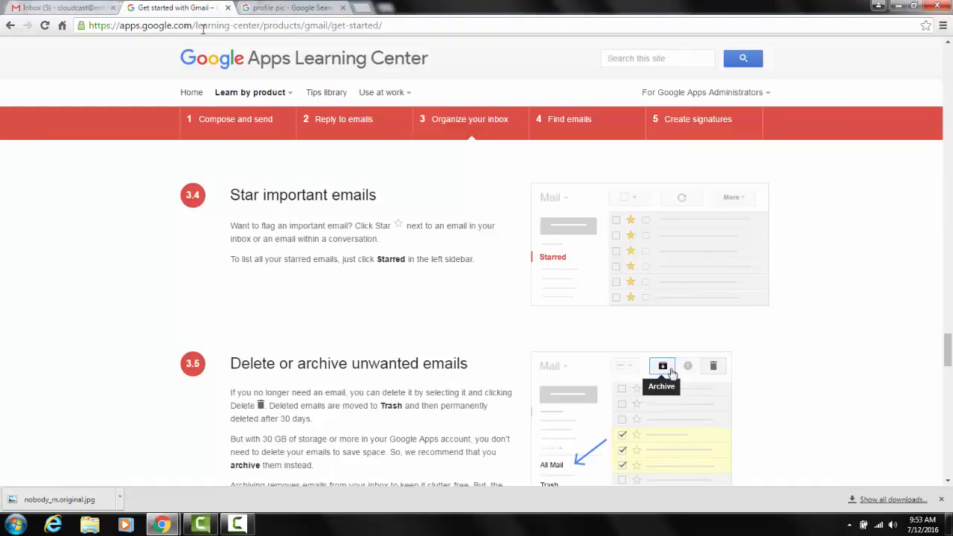
pyautogui.scroll(-3, 65, 272)
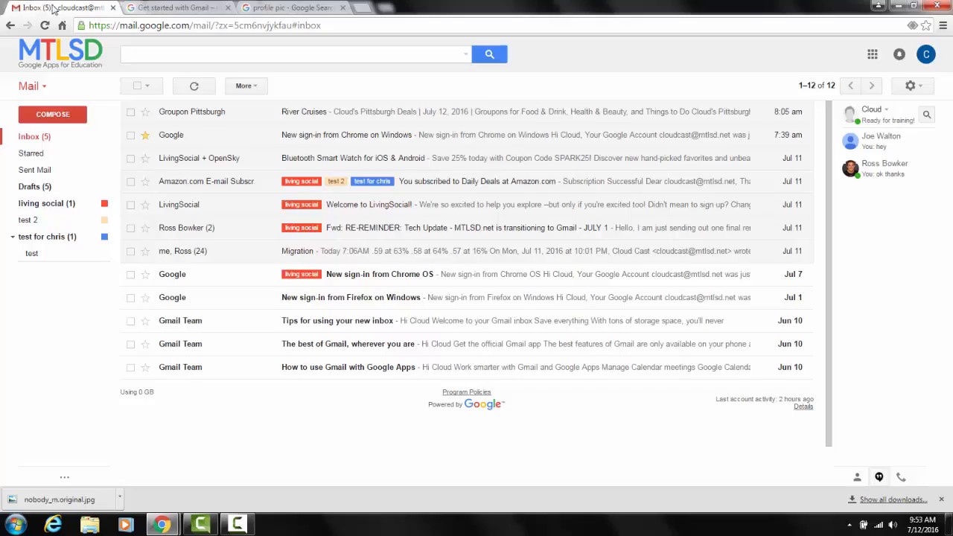
# Switch to Gmail and delete the LivingSocial + OpenSky "Bluetooth Smart Watch for iOS & Android" email from the inbox.
pyautogui.click(52, 9)
pyautogui.click(129, 159)
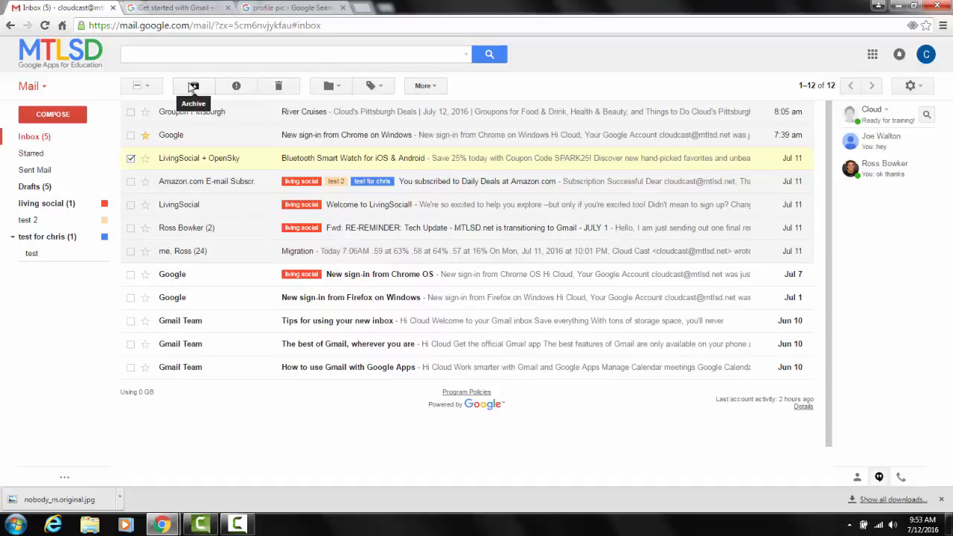
pyautogui.click(280, 86)
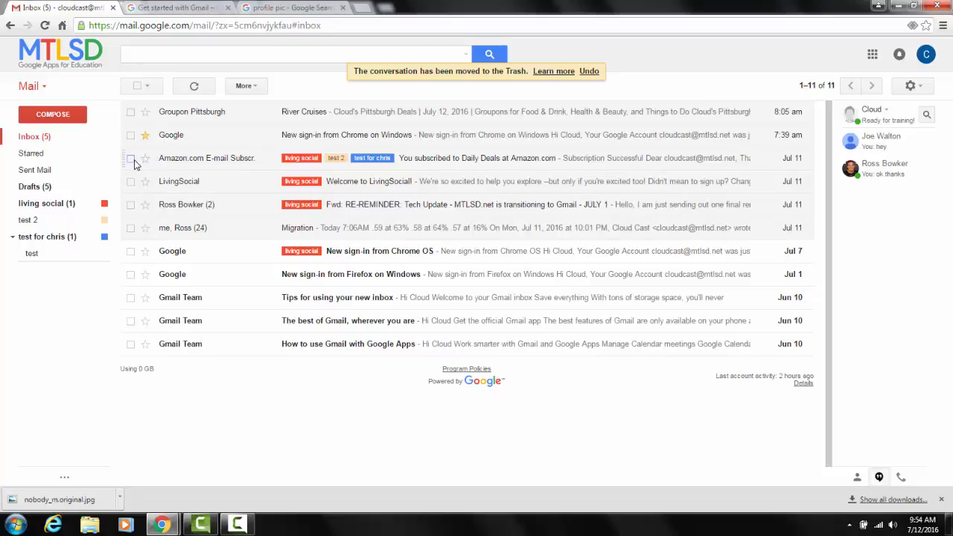
# Archive the "You subscribed to Daily Deals at Amazon.com" email.
pyautogui.click(132, 159)
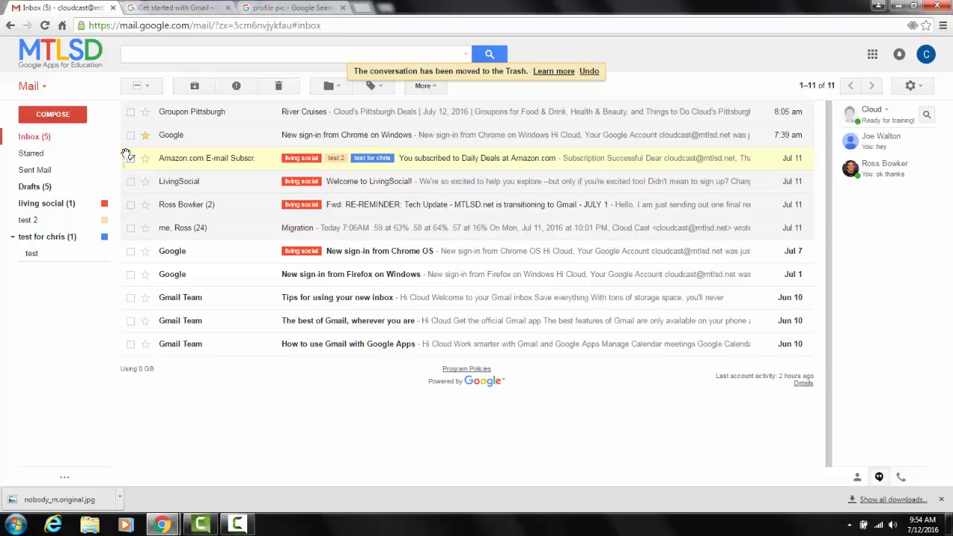
pyautogui.moveTo(167, 141)
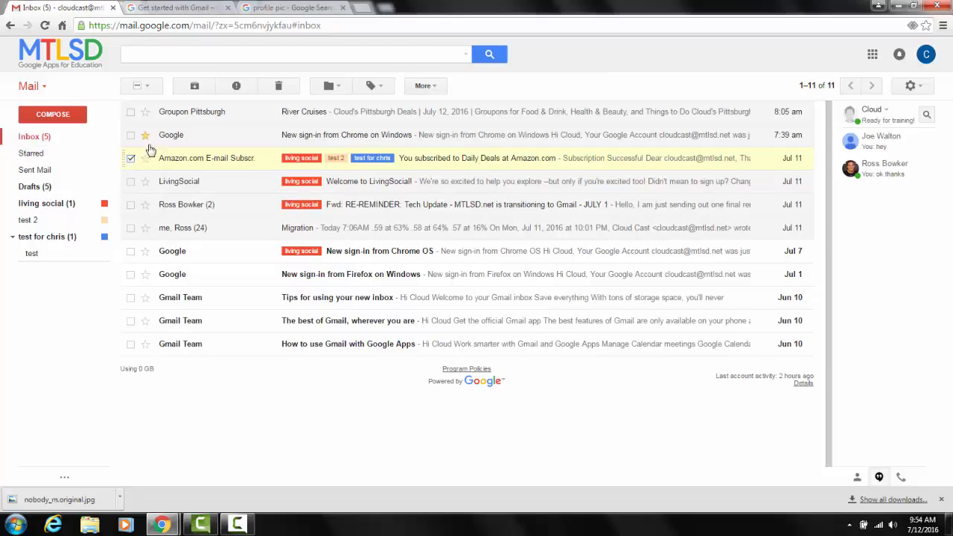
pyautogui.click(195, 85)
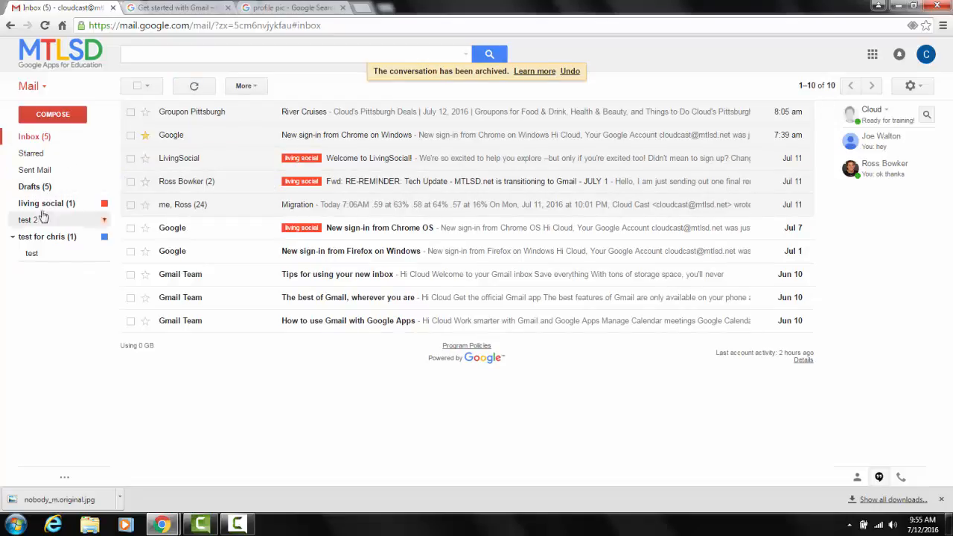
# Expand the folder list, look through All Mail for the archived email, and return to the inbox.
pyautogui.click(31, 270)
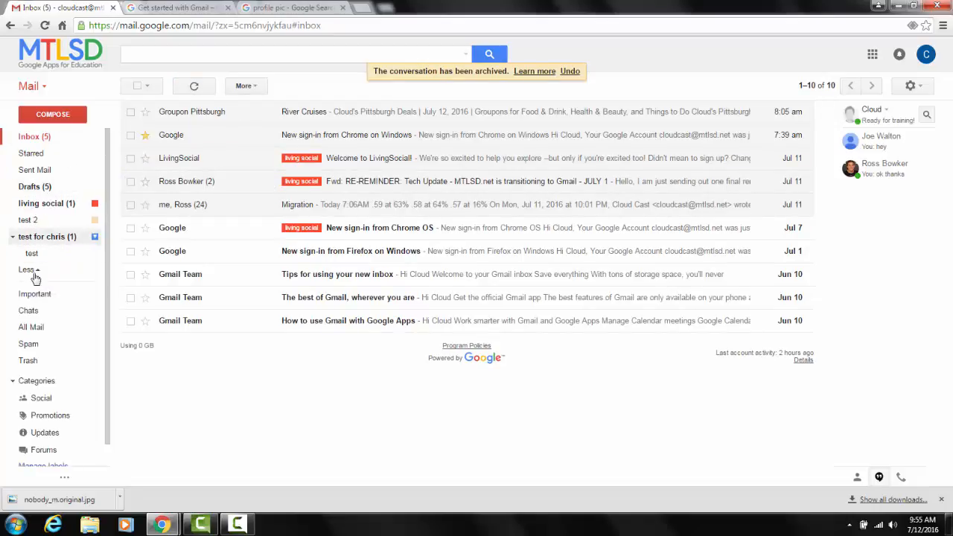
pyautogui.click(36, 327)
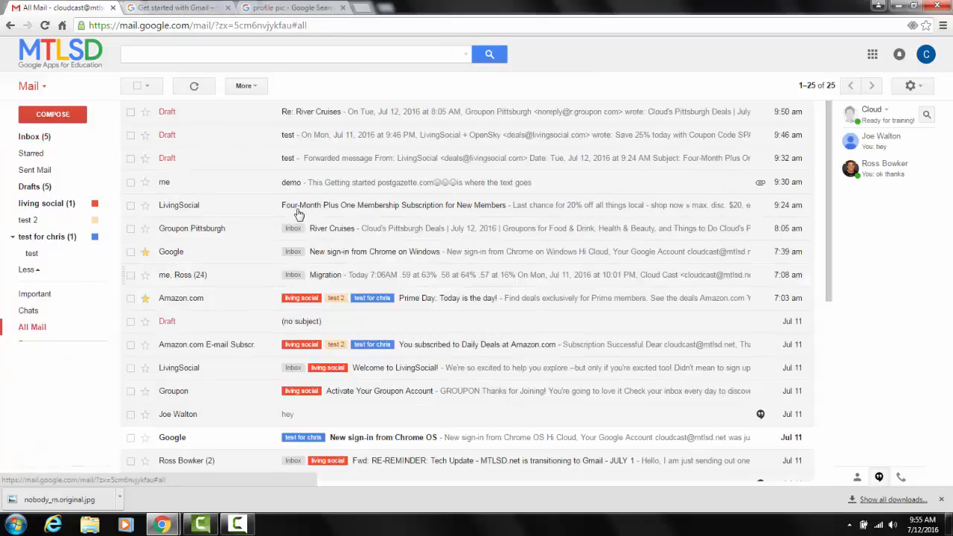
pyautogui.scroll(-4, 320, 188)
pyautogui.scroll(4, 324, 191)
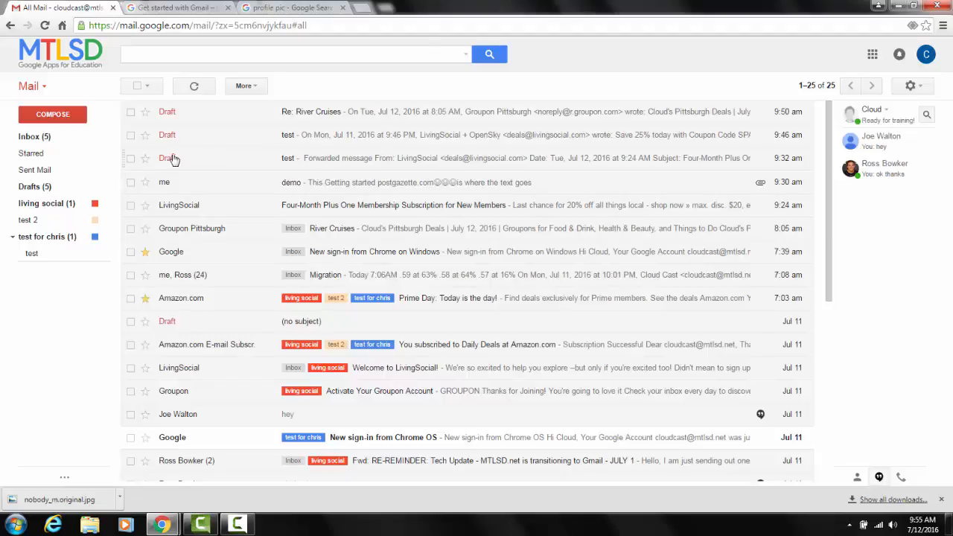
pyautogui.click(55, 141)
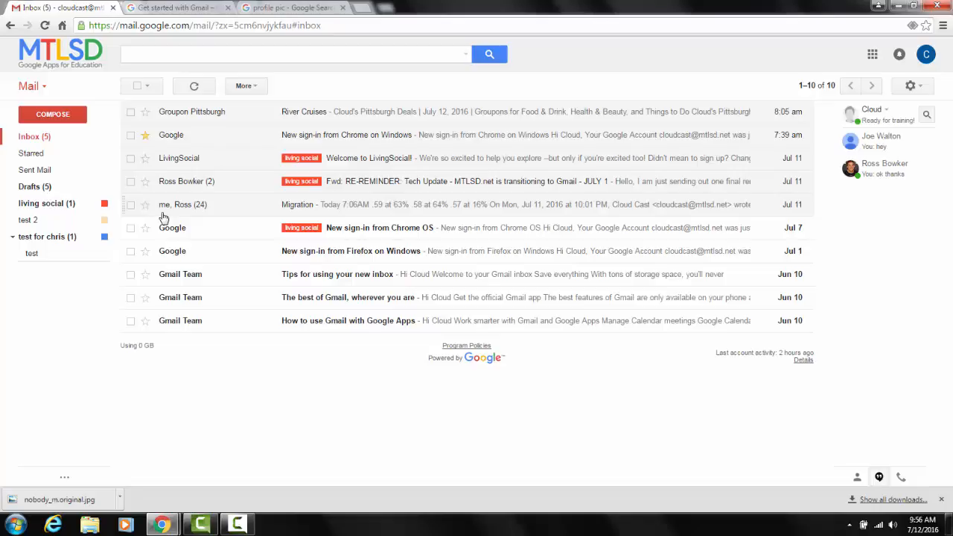
# Reopen All Mail from the expanded folder list and examine the additional folders, including Trash and the categories.
pyautogui.moveTo(44, 253)
pyautogui.click(33, 271)
pyautogui.click(34, 327)
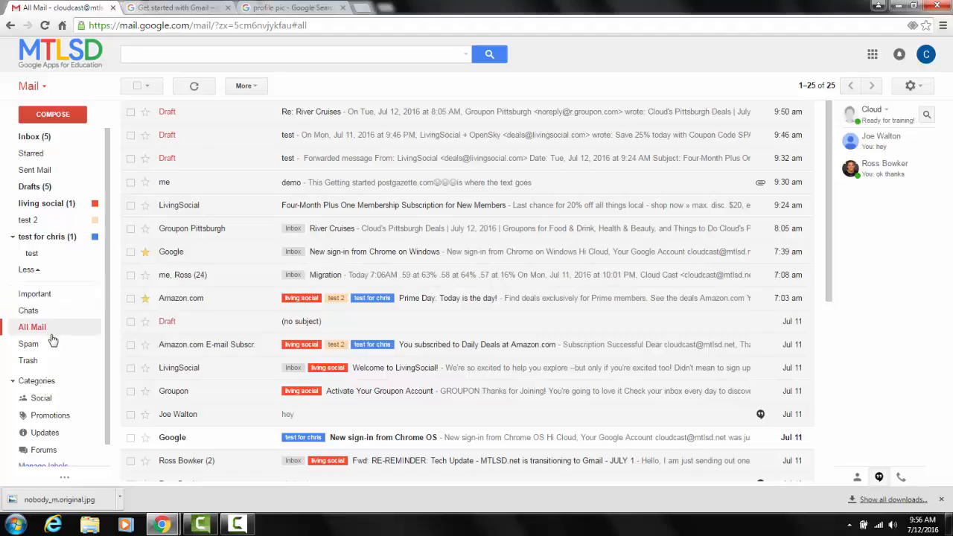
pyautogui.click(37, 271)
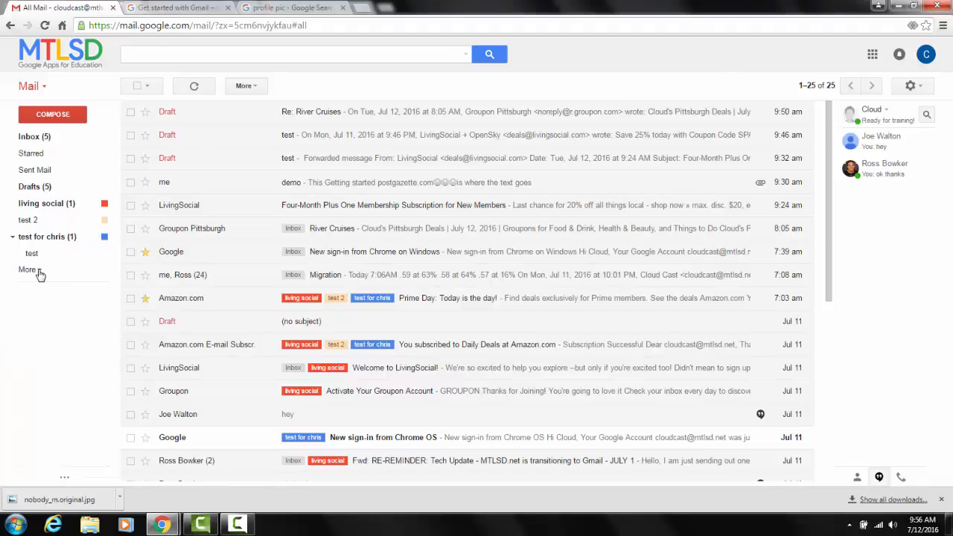
pyautogui.click(40, 274)
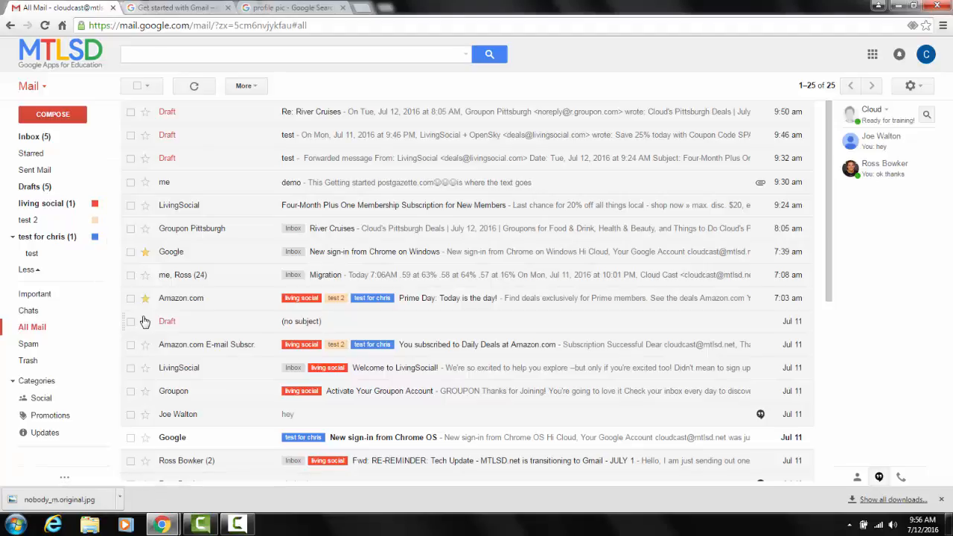
pyautogui.moveTo(52, 256)
pyautogui.scroll(-1, 49, 333)
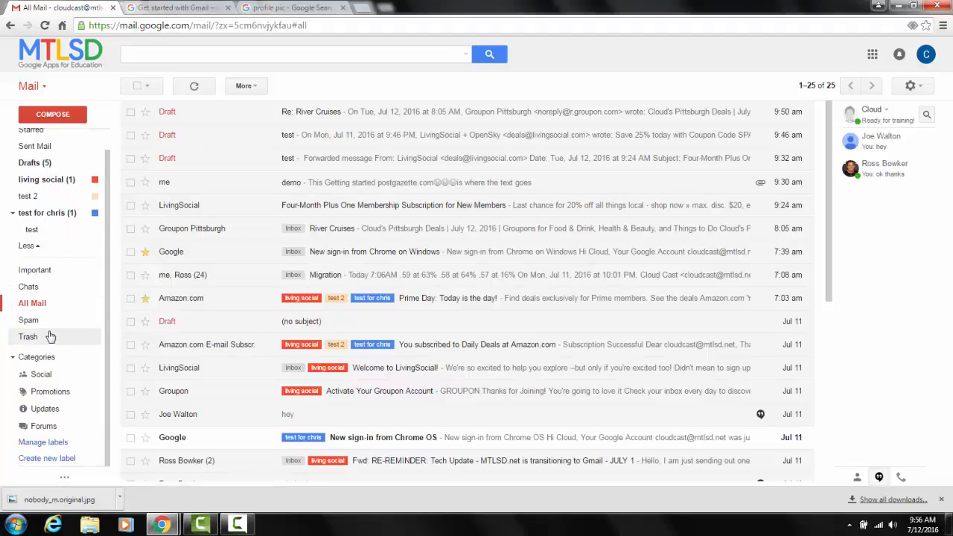
pyautogui.scroll(1, 42, 332)
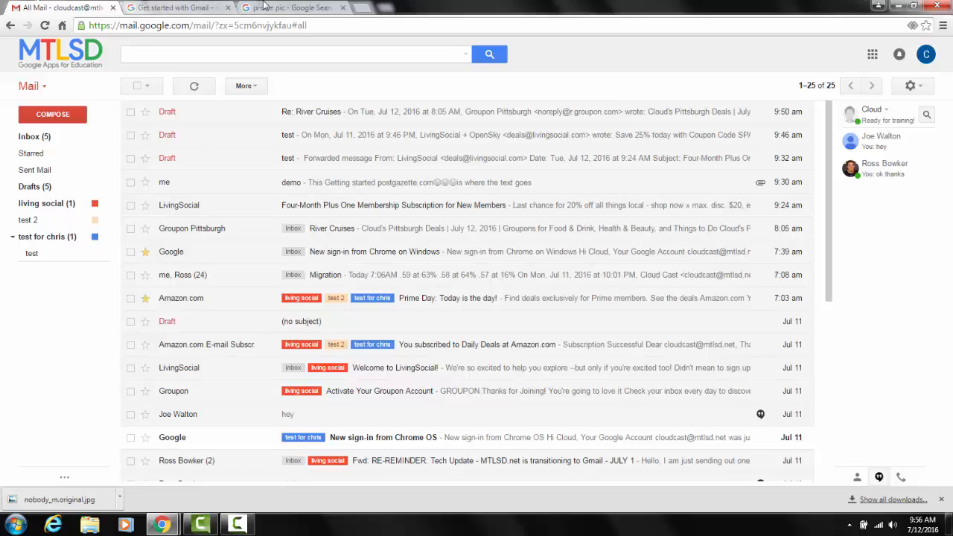
# Read the Find emails section of the Get started with Gmail guide and return to Gmail.
pyautogui.click(204, 8)
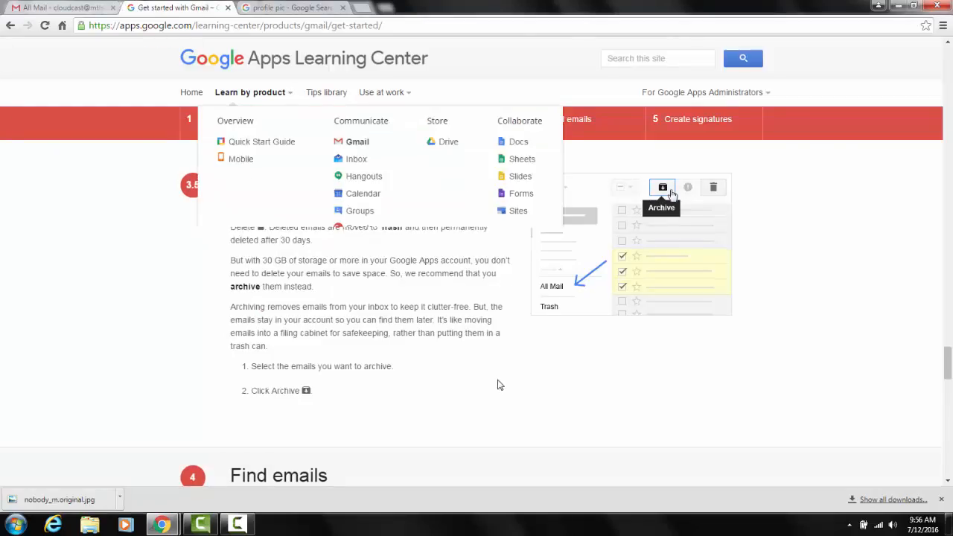
pyautogui.scroll(-4, 417, 384)
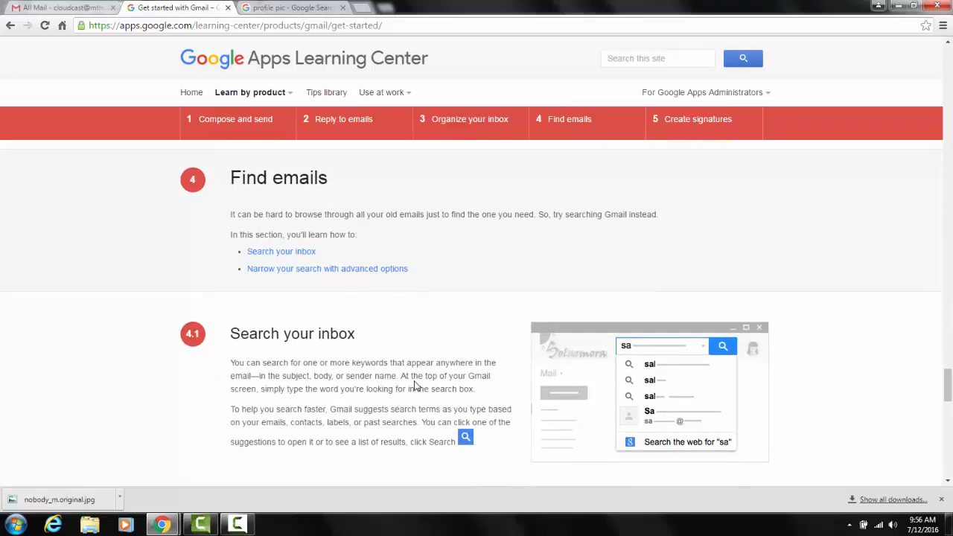
pyautogui.click(79, 8)
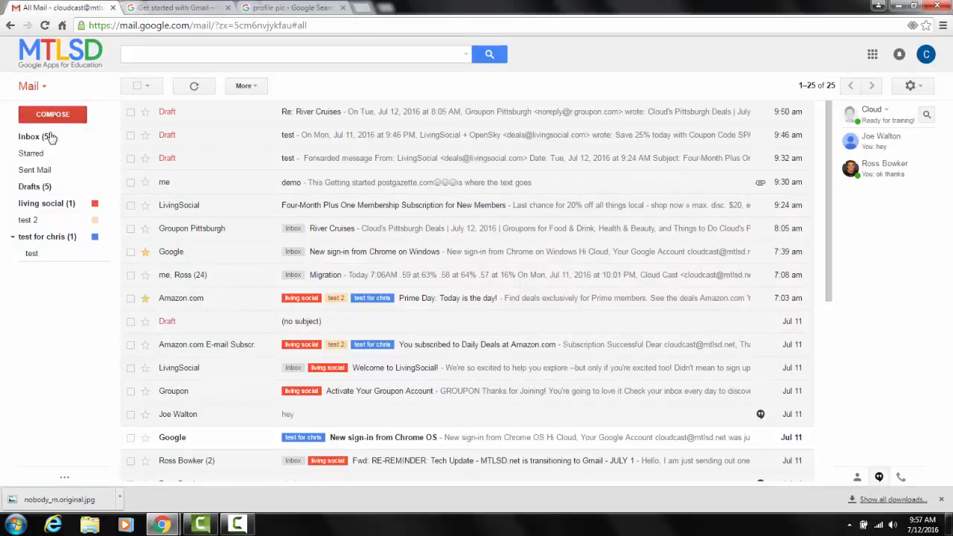
pyautogui.moveTo(53, 236)
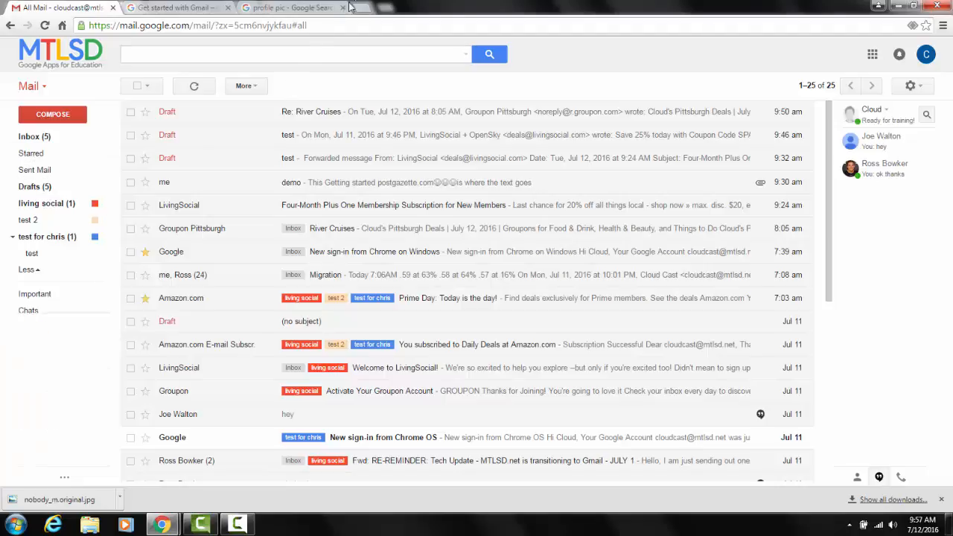
# Search the mailbox for "amazon".
pyautogui.click(311, 55)
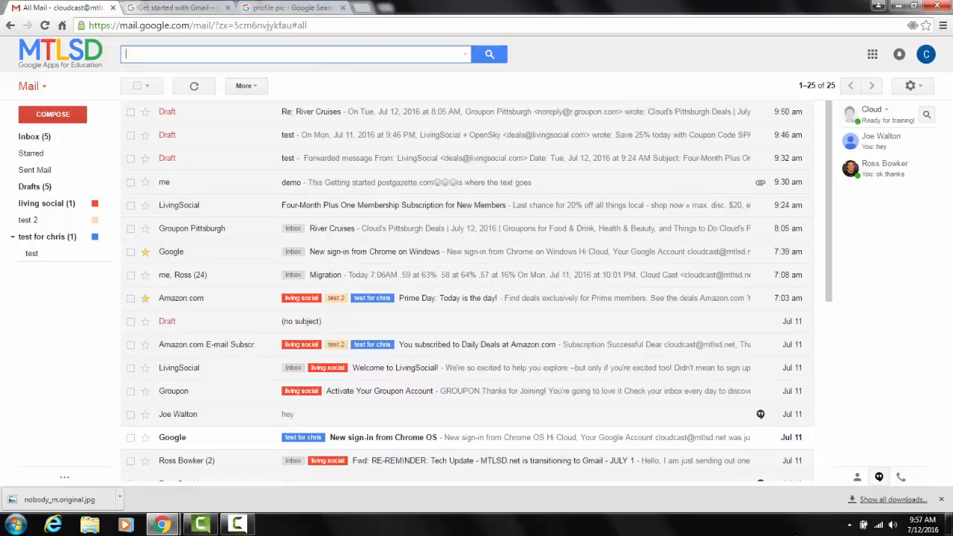
pyautogui.write('amazon')
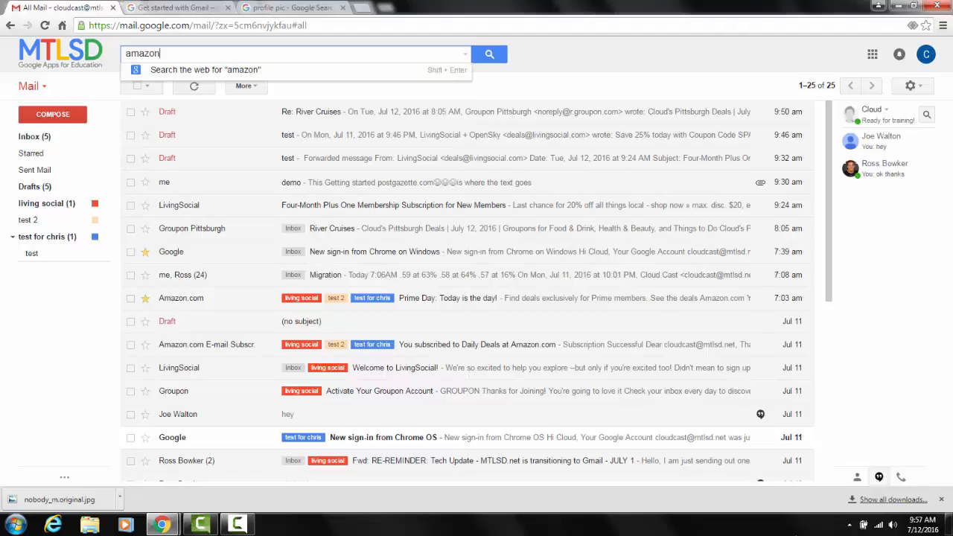
pyautogui.press('Return')
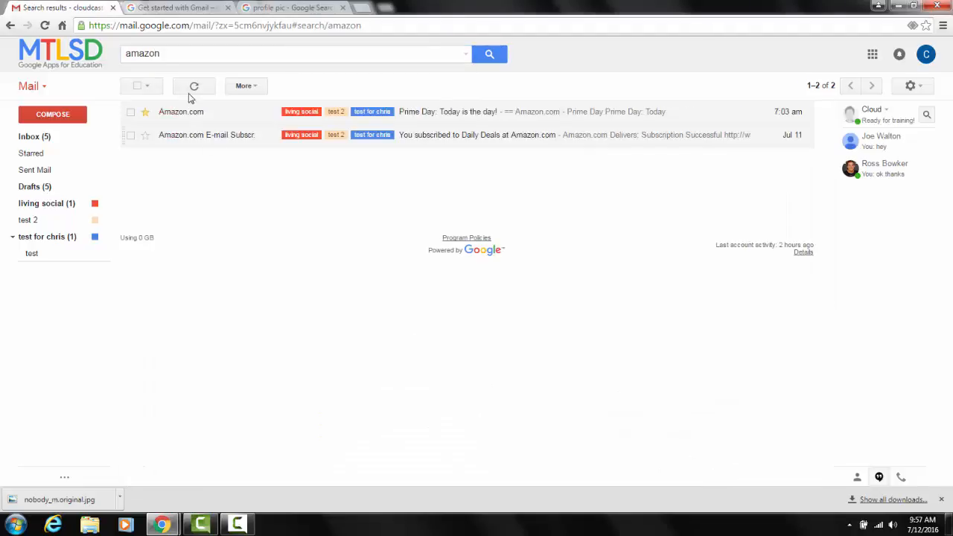
# Review the advanced search options for the amazon search, closing and reopening them.
pyautogui.click(465, 57)
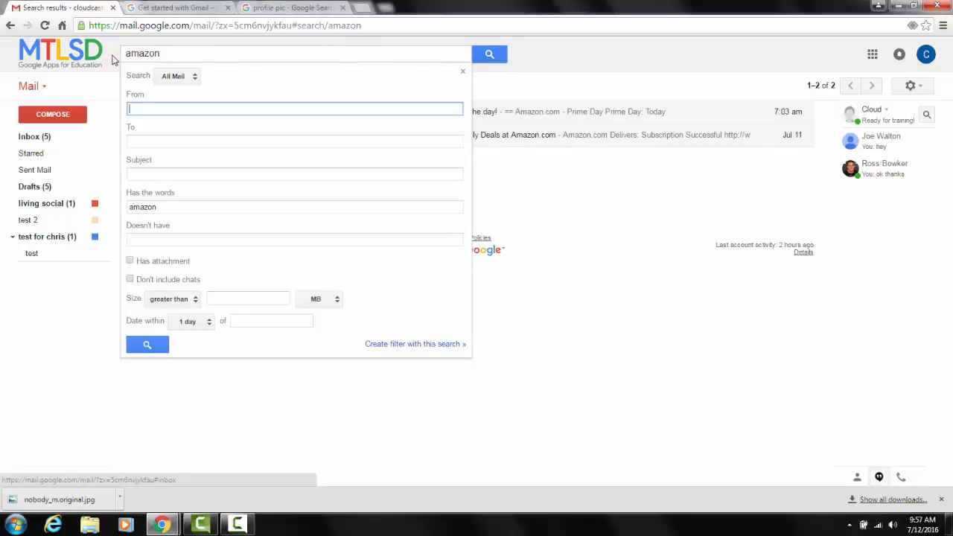
pyautogui.click(645, 57)
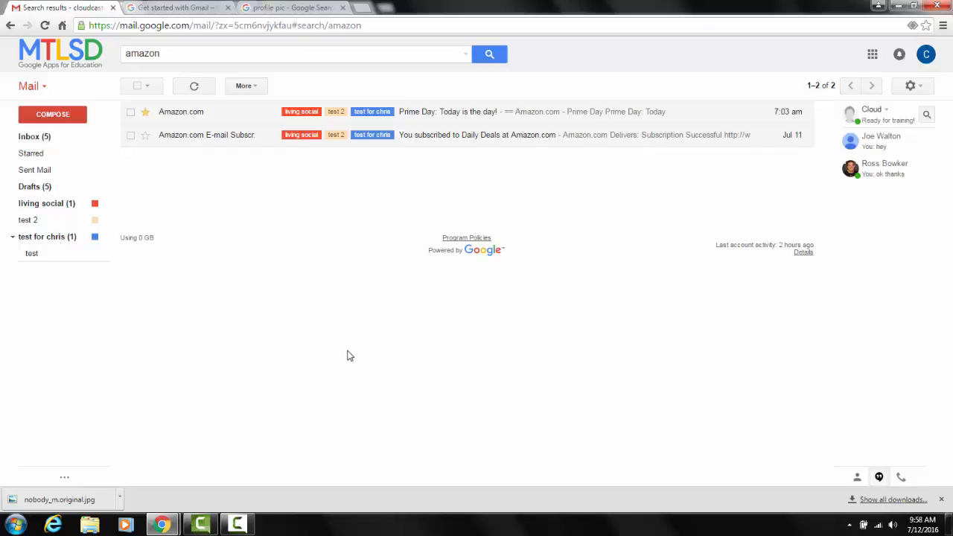
pyautogui.moveTo(55, 184)
pyautogui.click(464, 56)
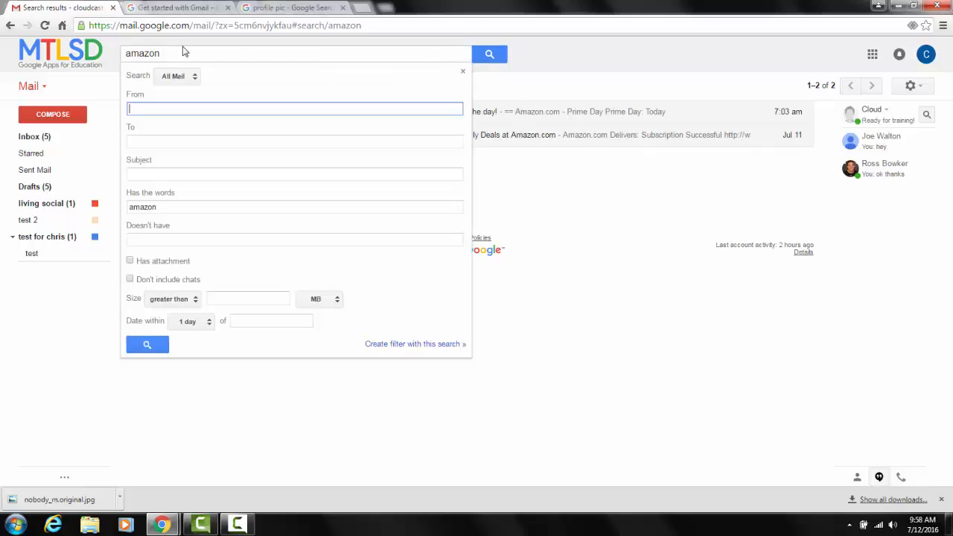
pyautogui.click(184, 51)
pyautogui.doubleClick(165, 53)
pyautogui.click(469, 57)
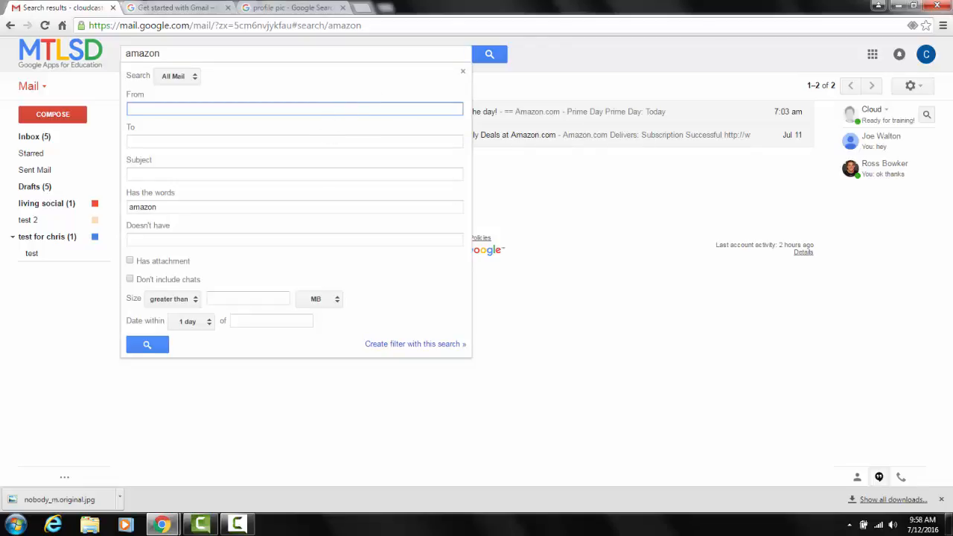
pyautogui.write('ross')
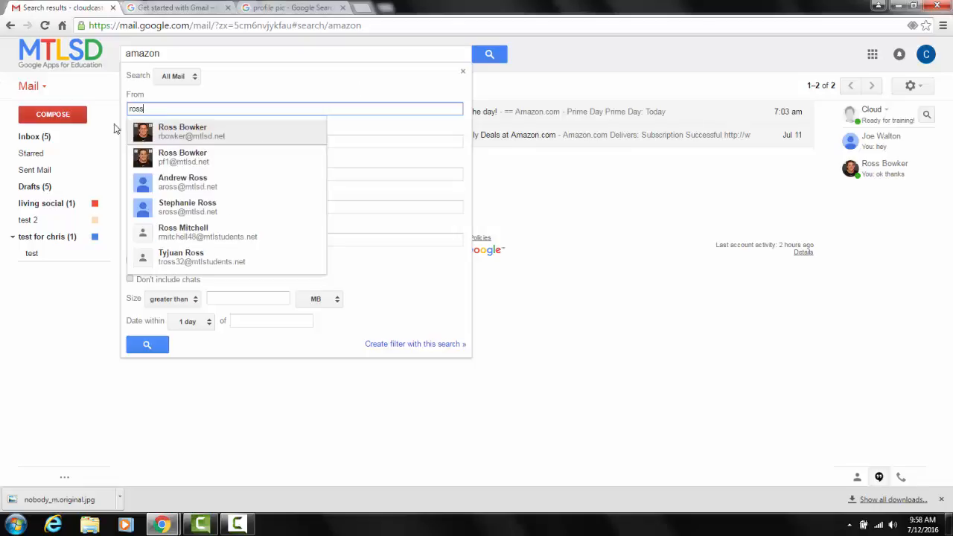
pyautogui.click(163, 130)
# Clear the amazon search term and reopen the advanced search options.
pyautogui.moveTo(165, 55); pyautogui.dragTo(28, 62)
pyautogui.press('BackSpace')
pyautogui.click(467, 55)
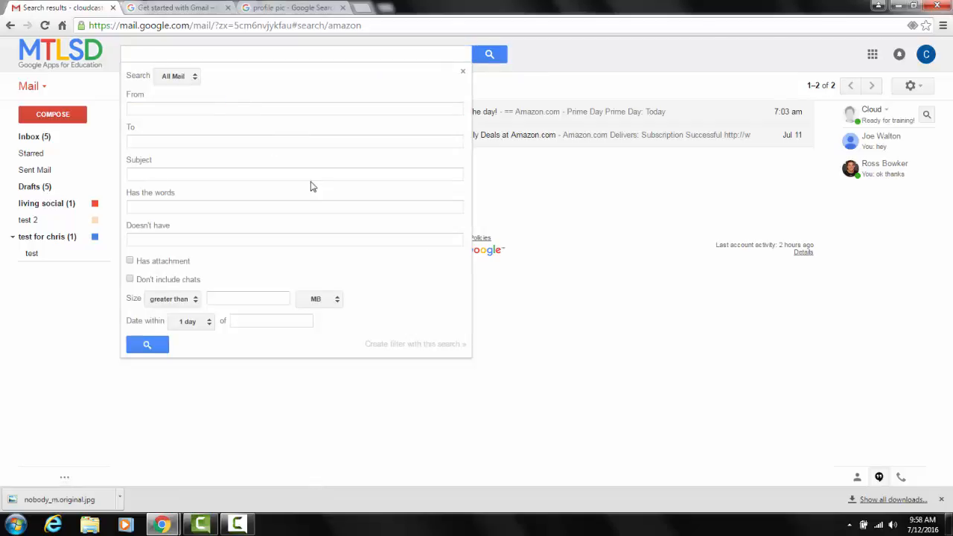
# Run an advanced search of All Mail for emails from the first suggested colleague for "ross" with the subject "migration".
pyautogui.click(272, 108)
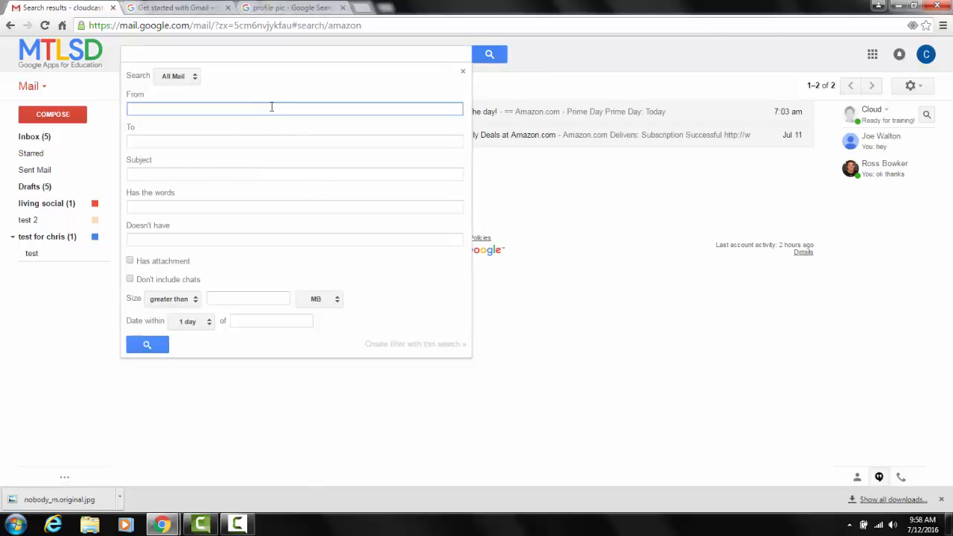
pyautogui.write('ross')
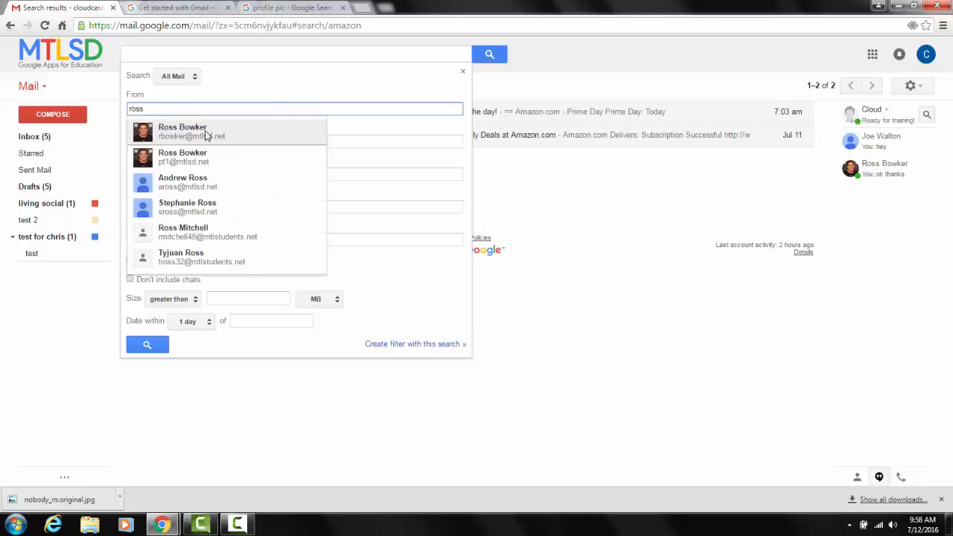
pyautogui.click(206, 134)
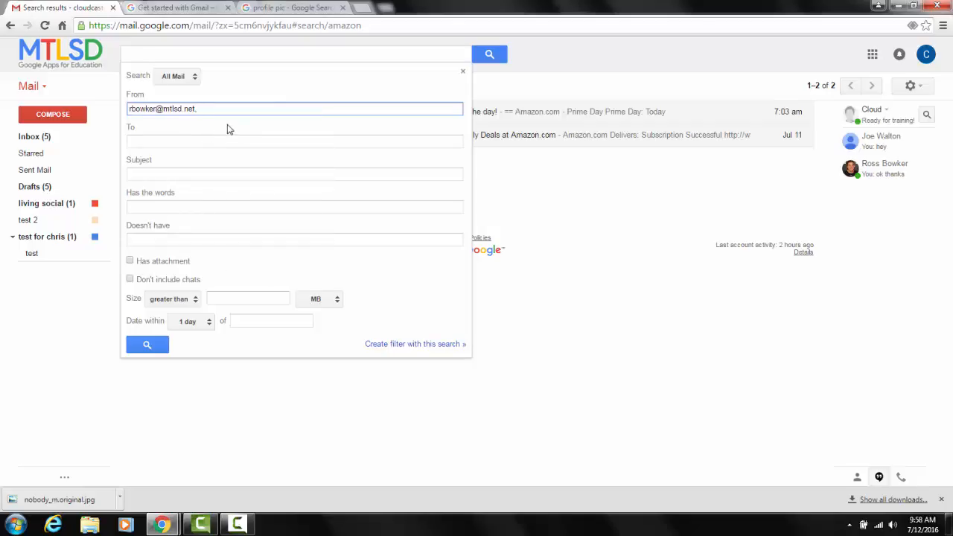
pyautogui.click(195, 176)
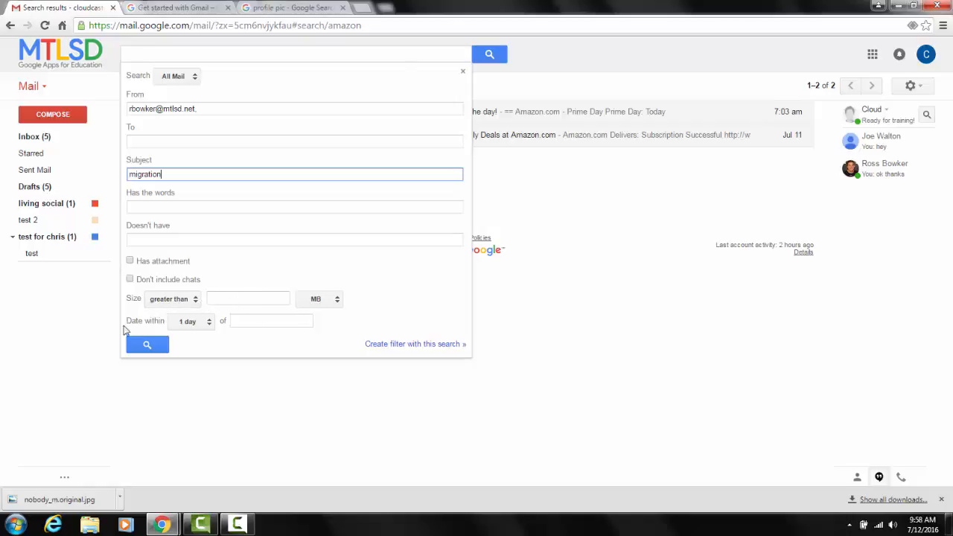
pyautogui.click(146, 344)
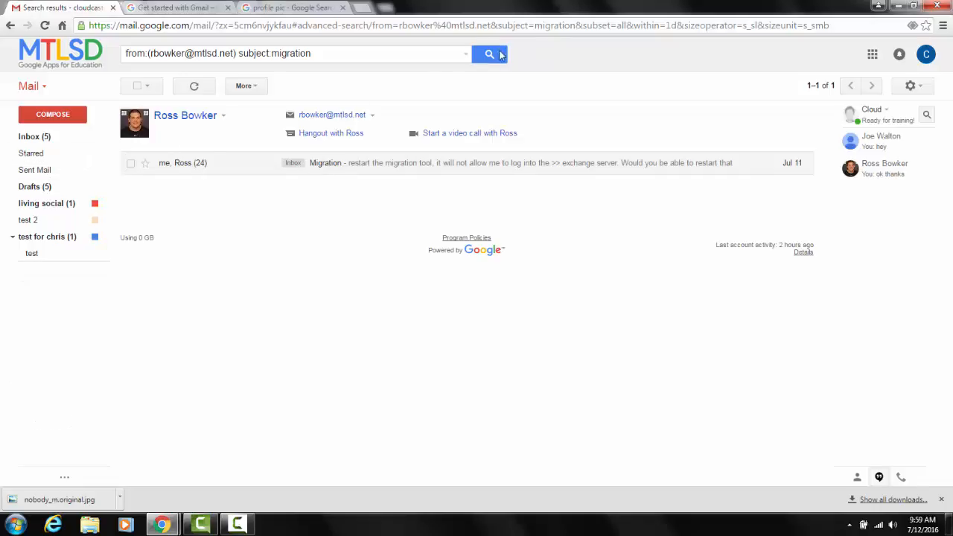
# Reopen the advanced search options and clear the sender from the migration search.
pyautogui.click(466, 54)
pyautogui.moveTo(214, 111); pyautogui.dragTo(44, 116)
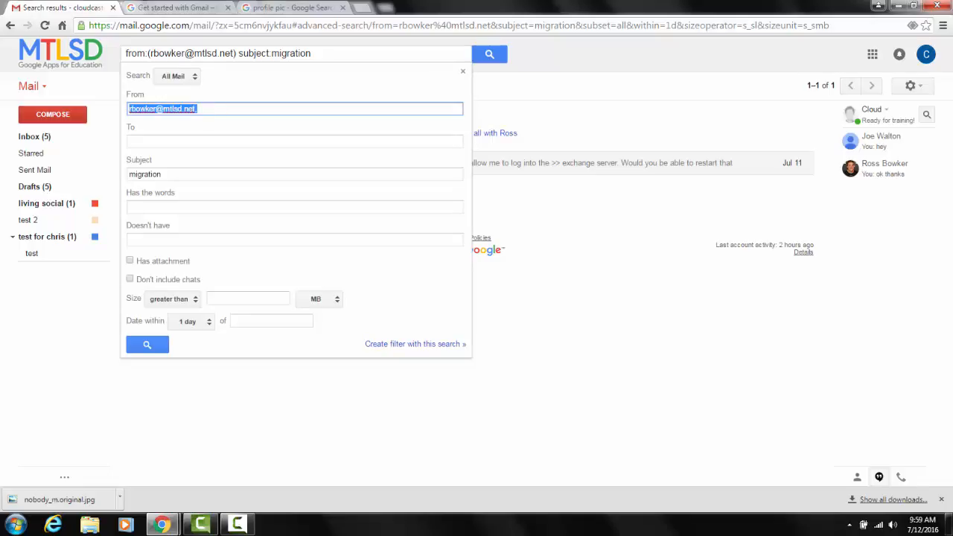
pyautogui.press('BackSpace')
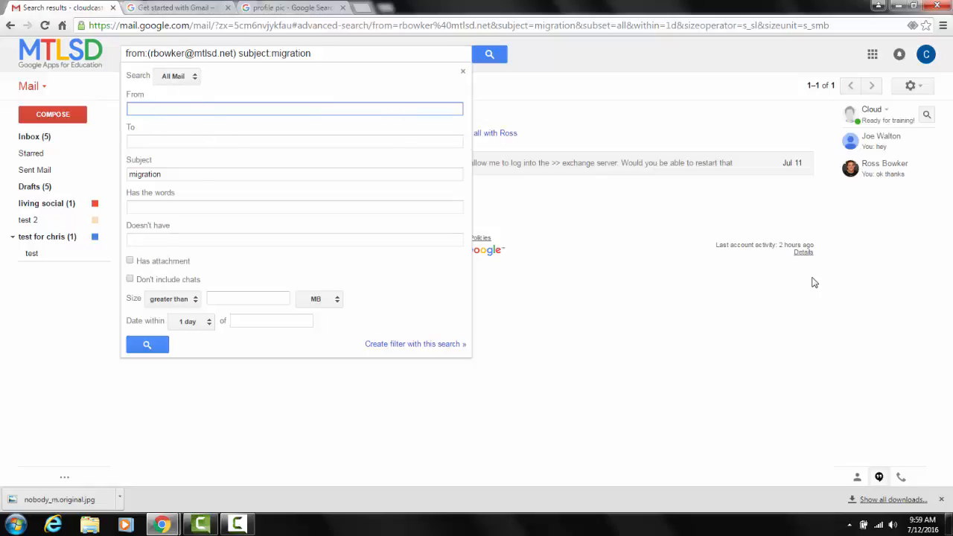
# Fill in the sender with the first suggested colleague's address, review the filter actions for the migration search, and close them without creating a filter.
pyautogui.write('oss')
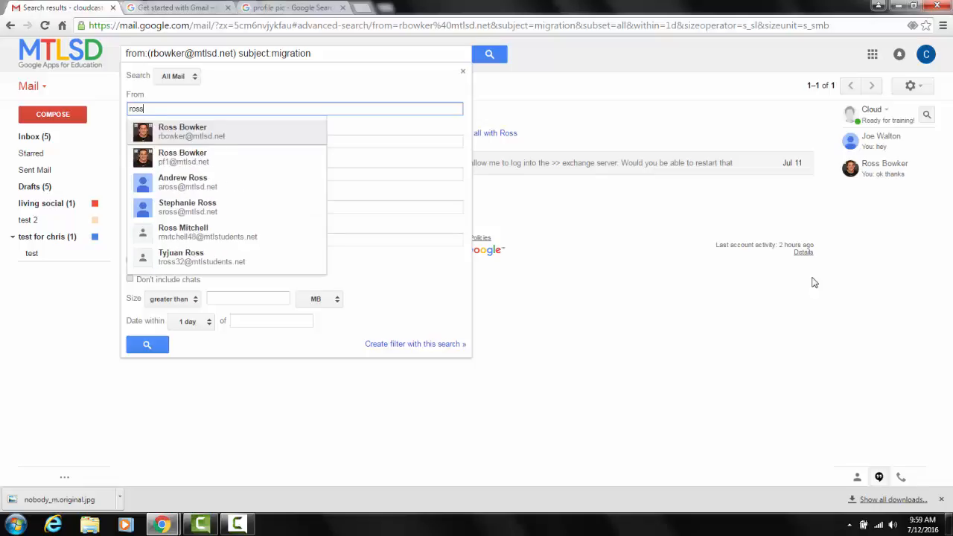
pyautogui.click(295, 139)
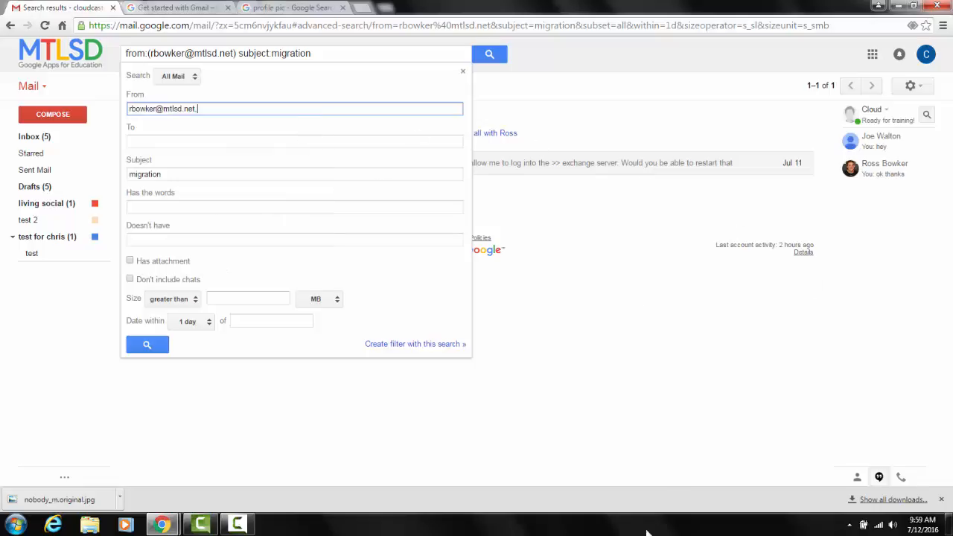
pyautogui.click(408, 344)
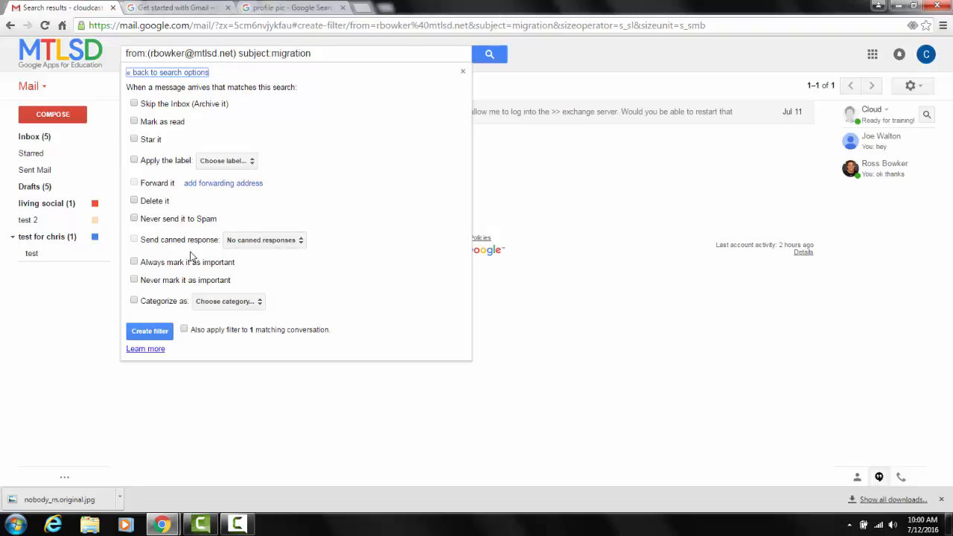
pyautogui.click(90, 85)
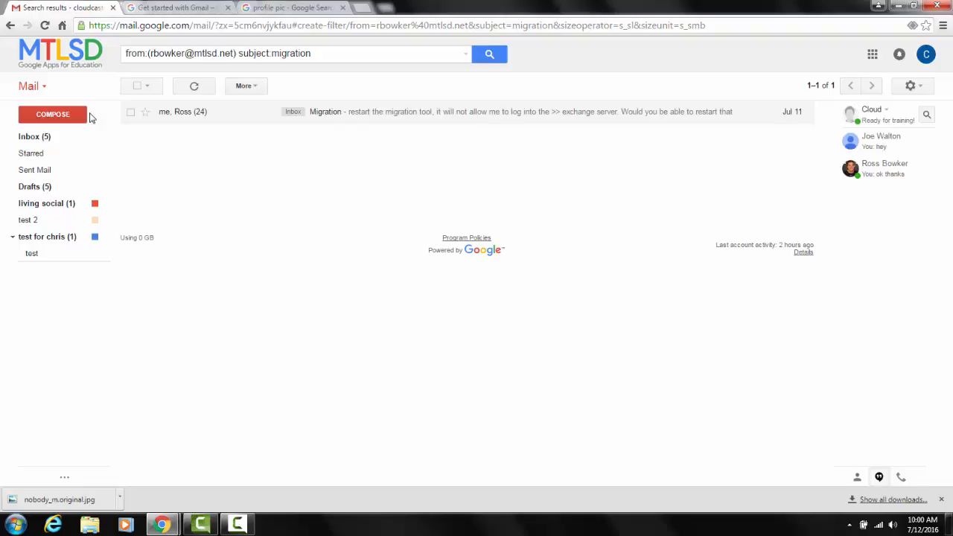
# Check the Spam folder for messages and return to the inbox.
pyautogui.moveTo(68, 195)
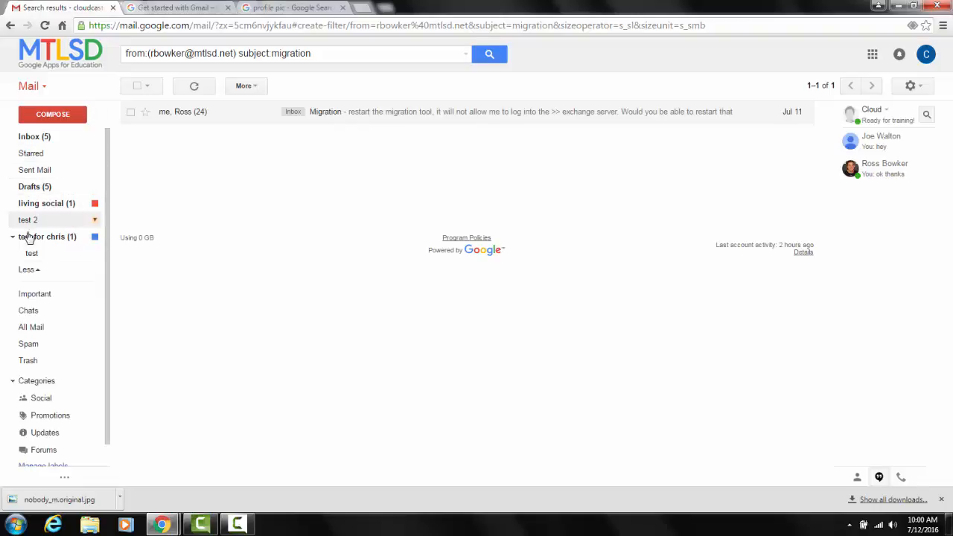
pyautogui.click(49, 346)
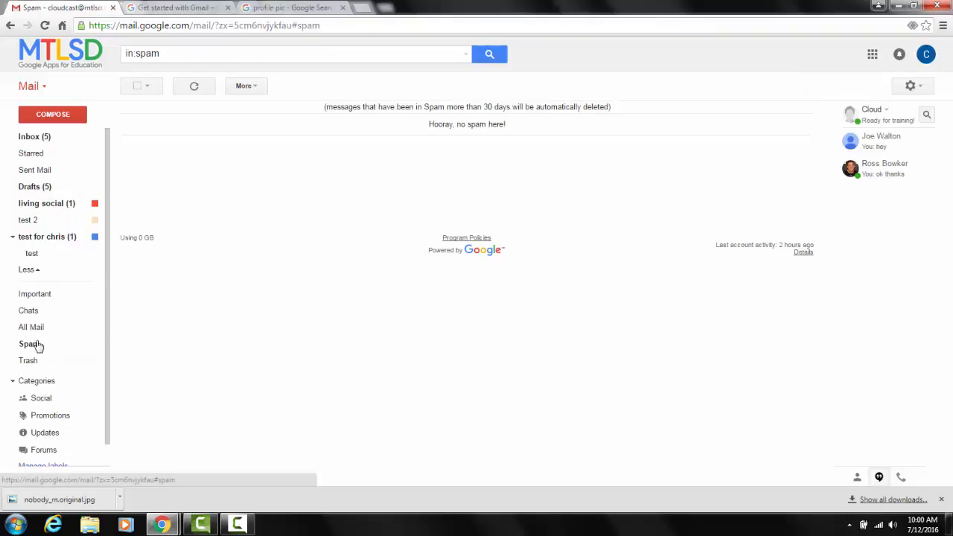
pyautogui.click(37, 137)
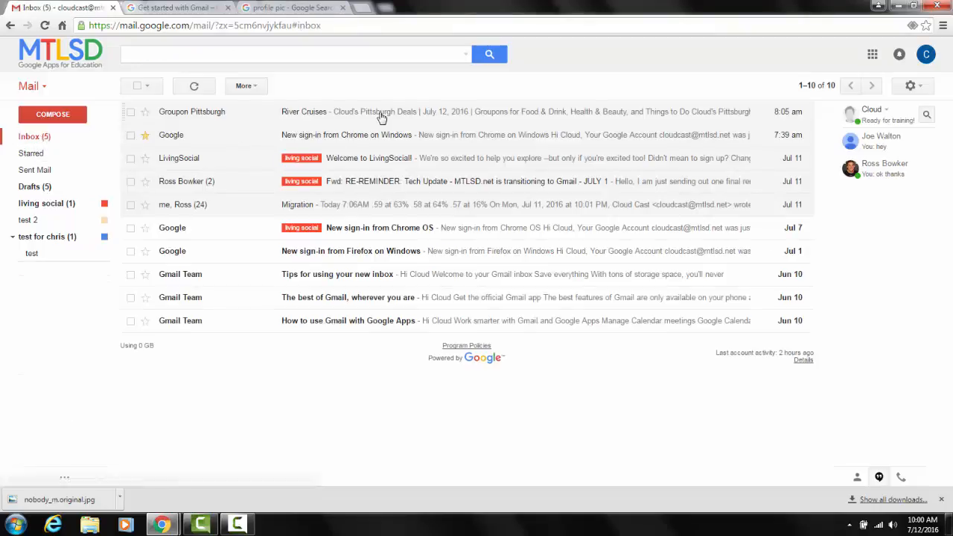
# Open the River Cruises email from Groupon Pittsburgh, report it as spam and unsubscribe from its sender.
pyautogui.click(333, 116)
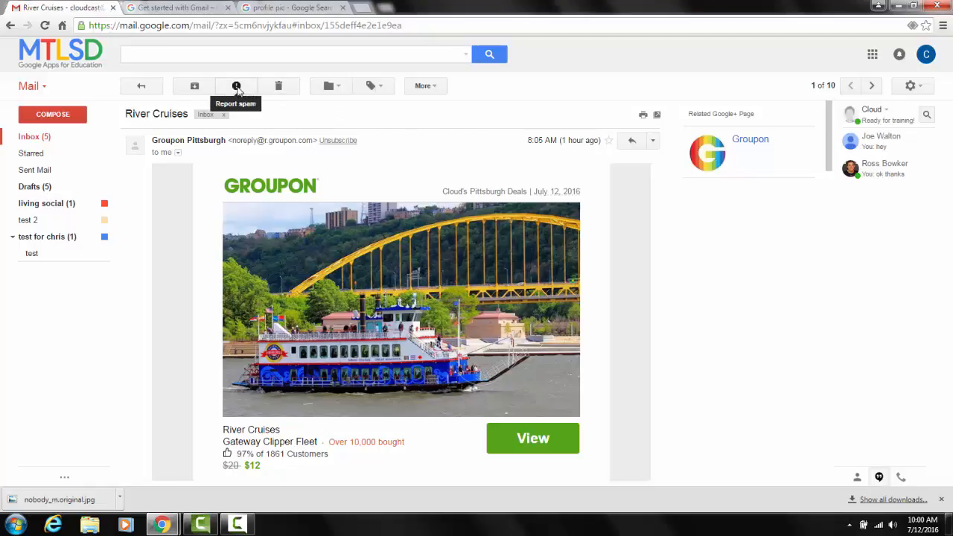
pyautogui.click(652, 141)
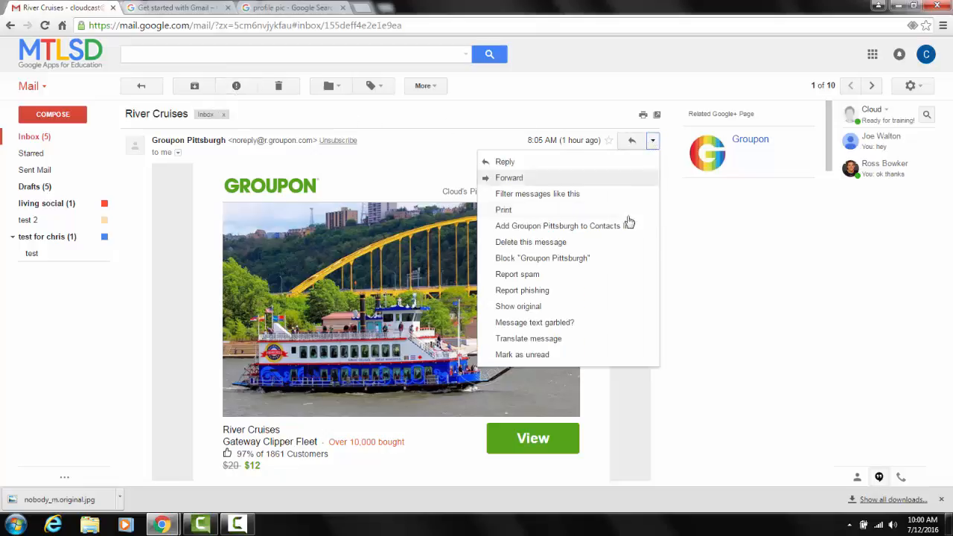
pyautogui.click(617, 282)
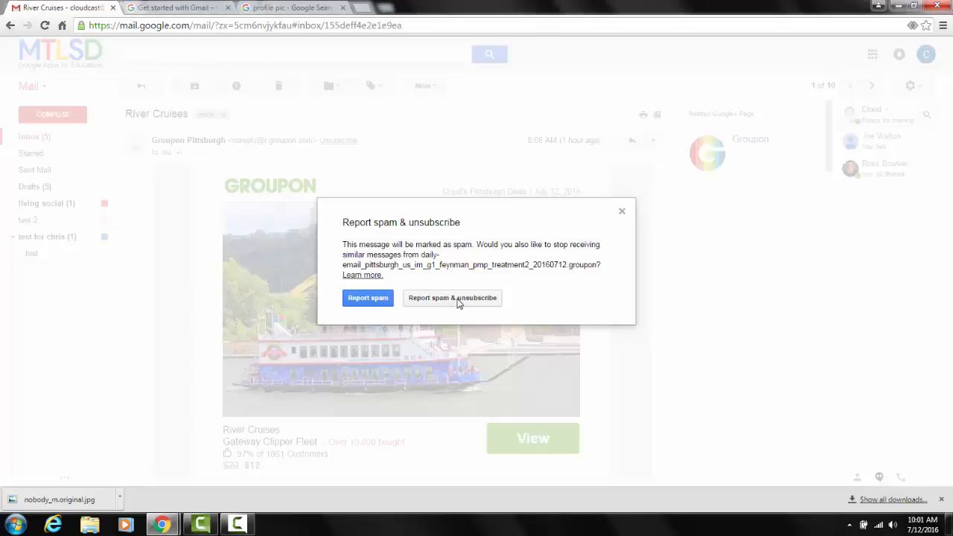
pyautogui.click(457, 301)
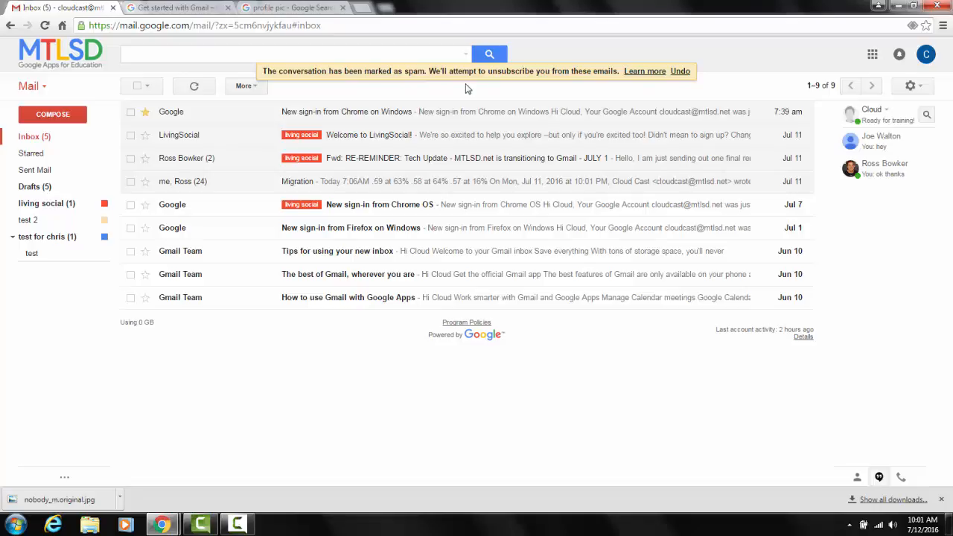
# Mark the River Cruises email in the Spam folder as not spam and return to the inbox.
pyautogui.moveTo(13, 200)
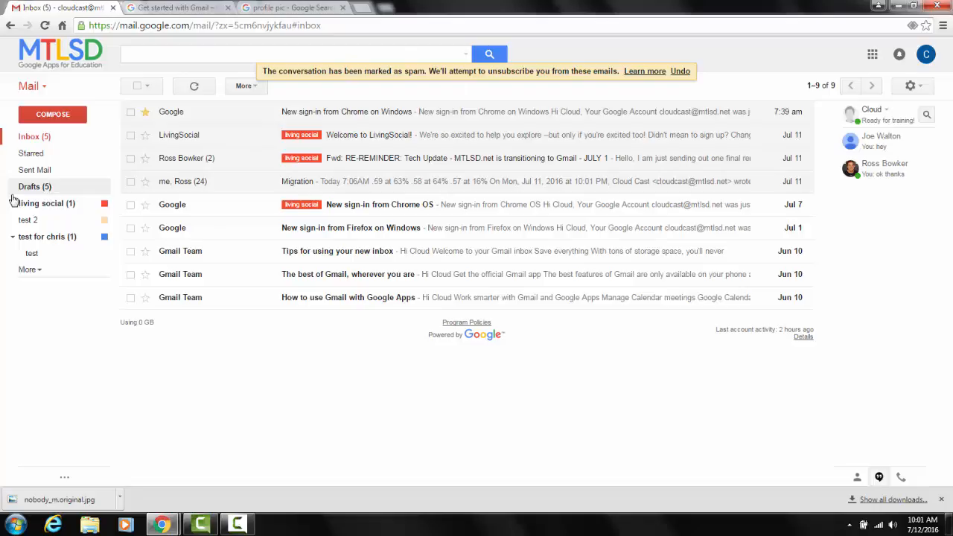
pyautogui.click(32, 271)
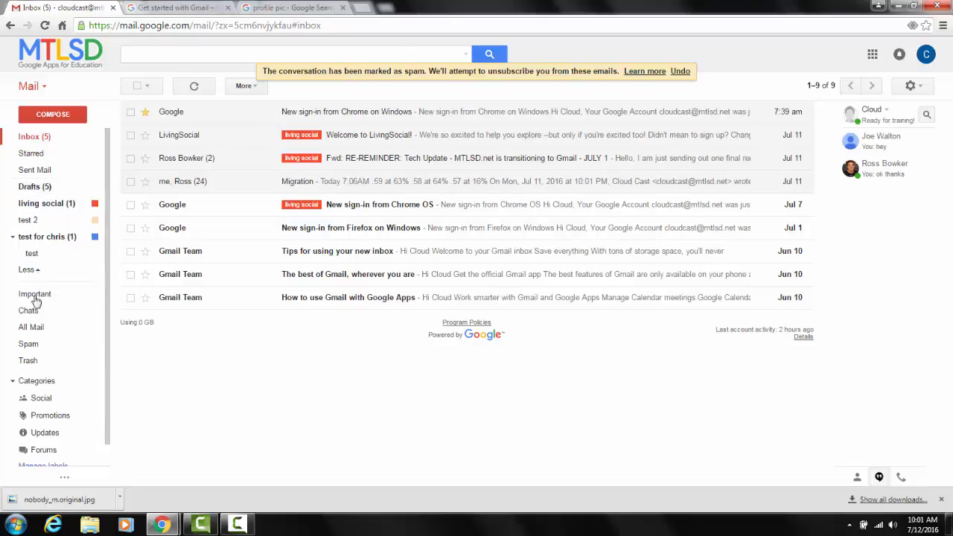
pyautogui.click(31, 347)
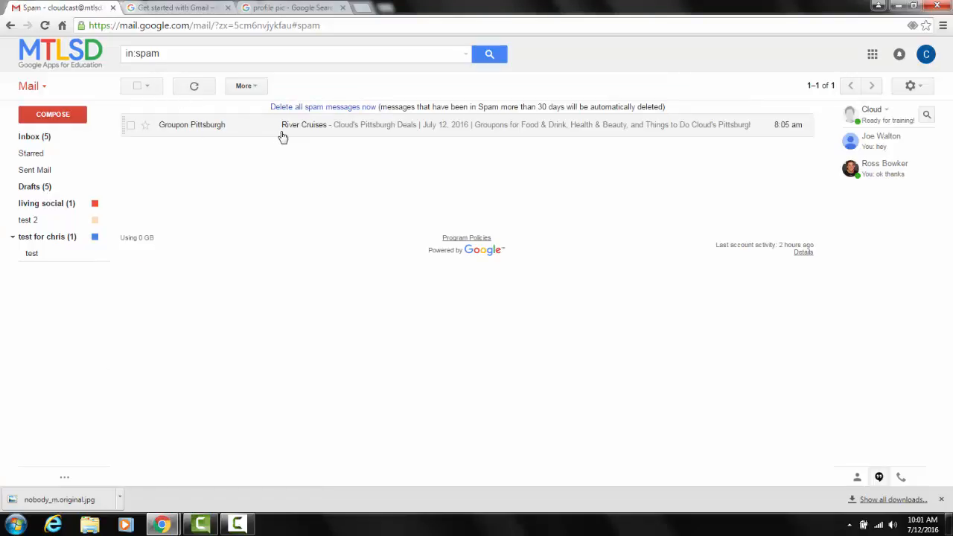
pyautogui.click(131, 127)
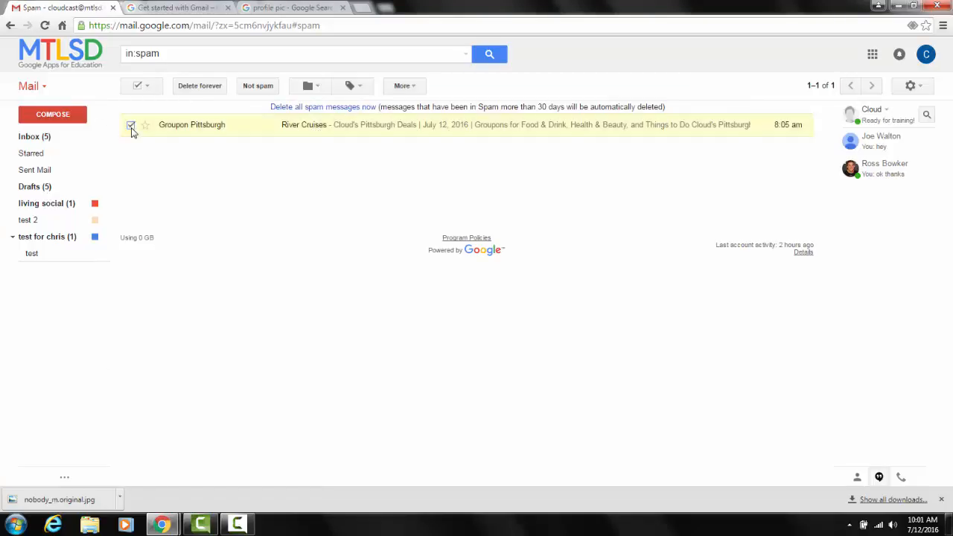
pyautogui.click(258, 86)
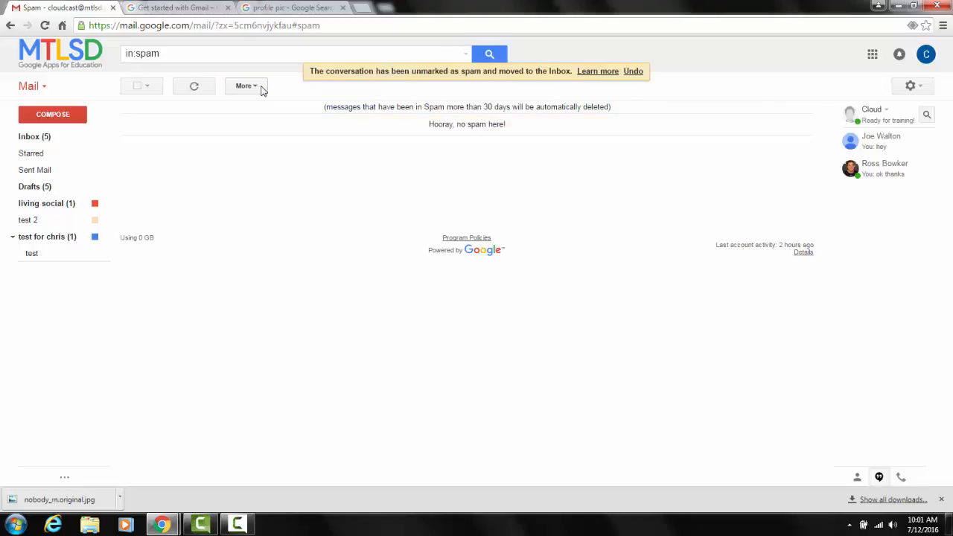
pyautogui.click(39, 138)
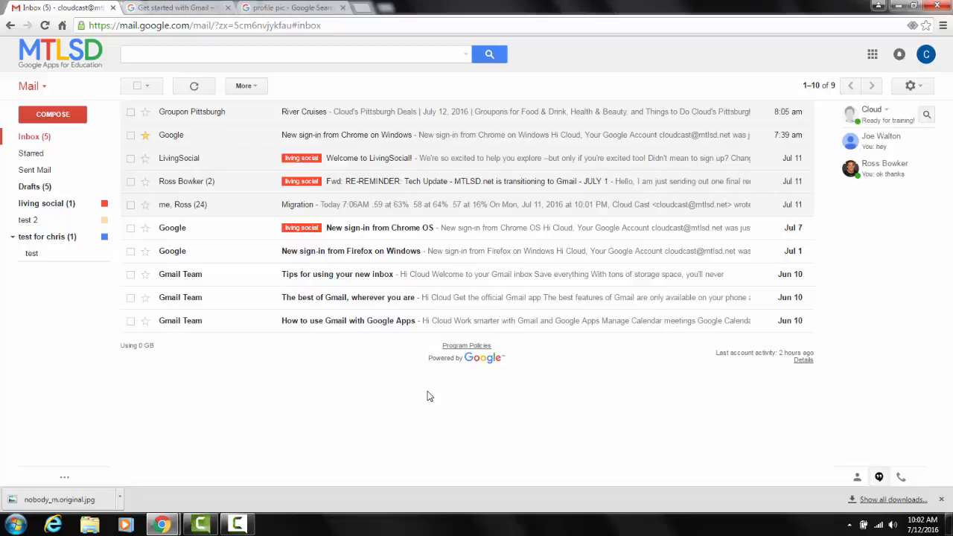
# Switch to the Get started with Gmail guide and read from advanced search through creating signatures to the next steps.
pyautogui.click(176, 7)
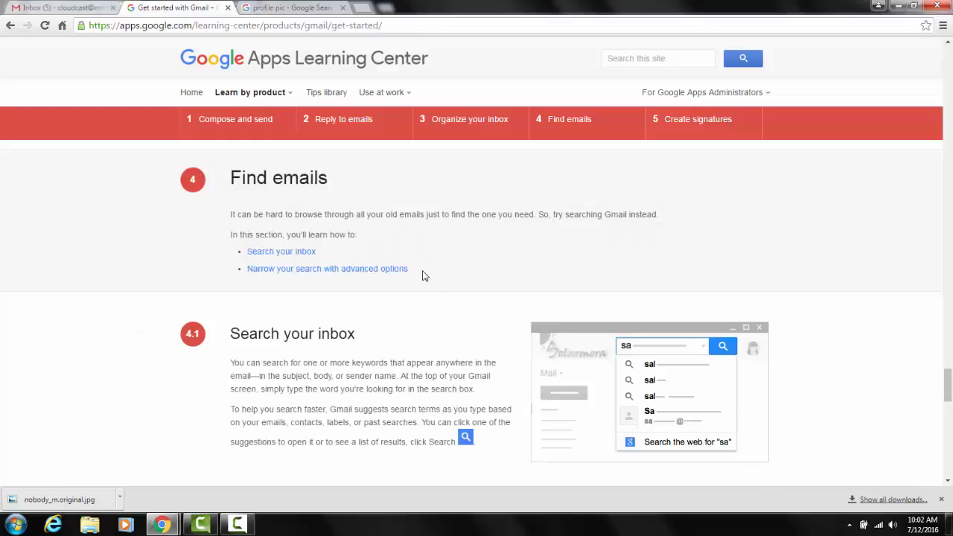
pyautogui.scroll(-2, 424, 273)
pyautogui.scroll(-3, 424, 271)
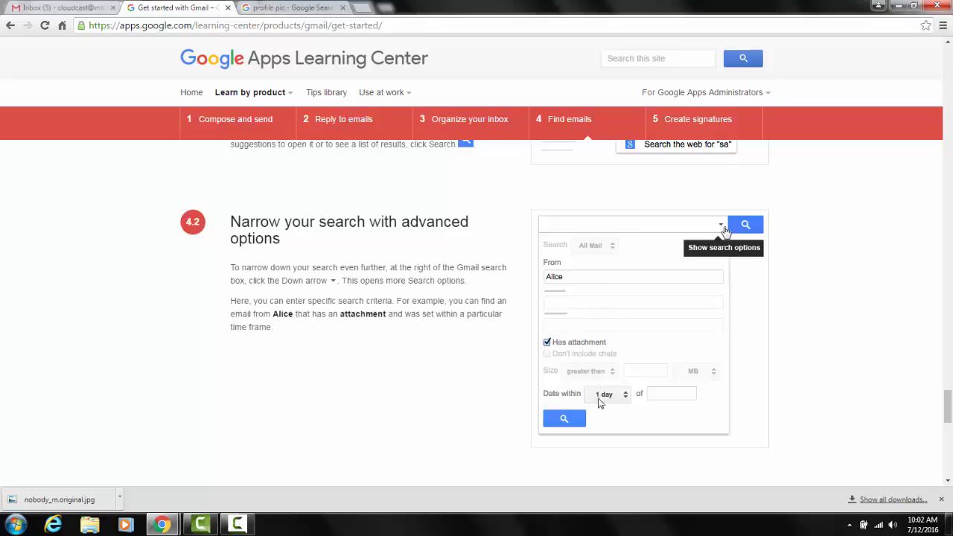
pyautogui.scroll(-3, 400, 368)
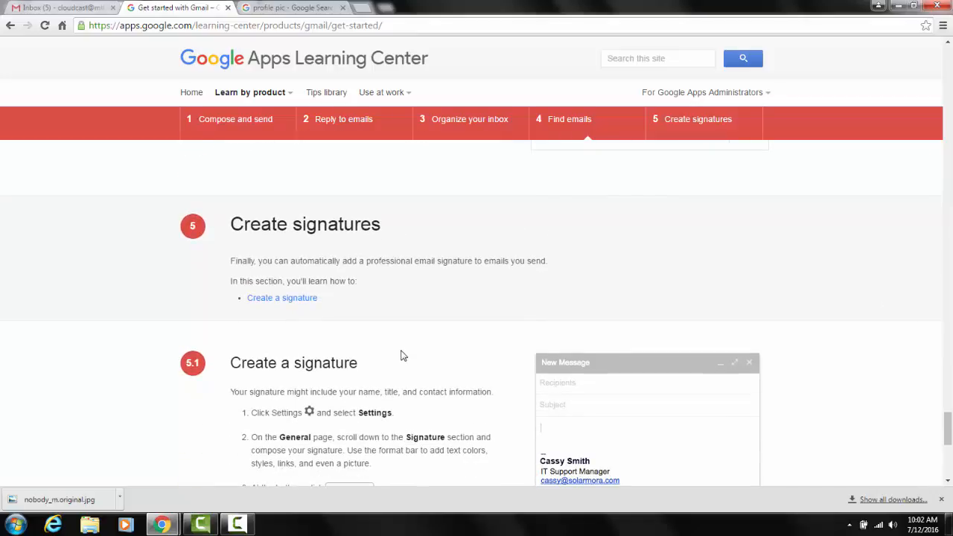
pyautogui.scroll(-2, 456, 219)
pyautogui.scroll(-3, 456, 222)
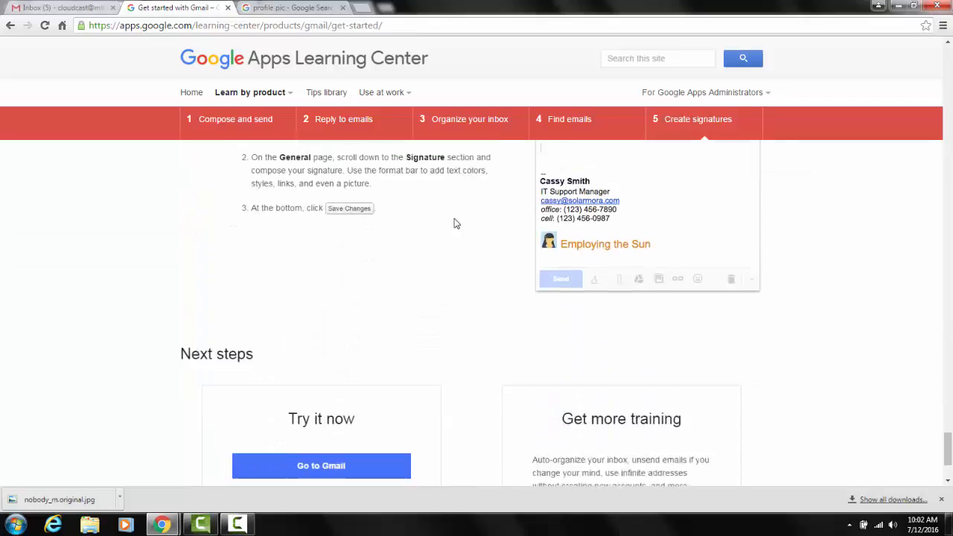
pyautogui.scroll(-1, 456, 224)
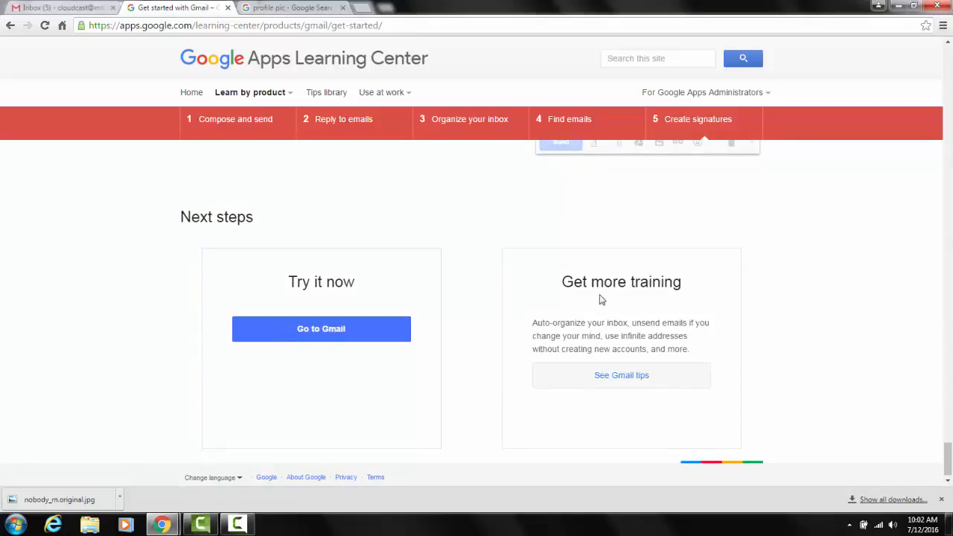
# Browse the Gmail tips library and read the description and instructions for scheduling events right from the inbox.
pyautogui.click(629, 378)
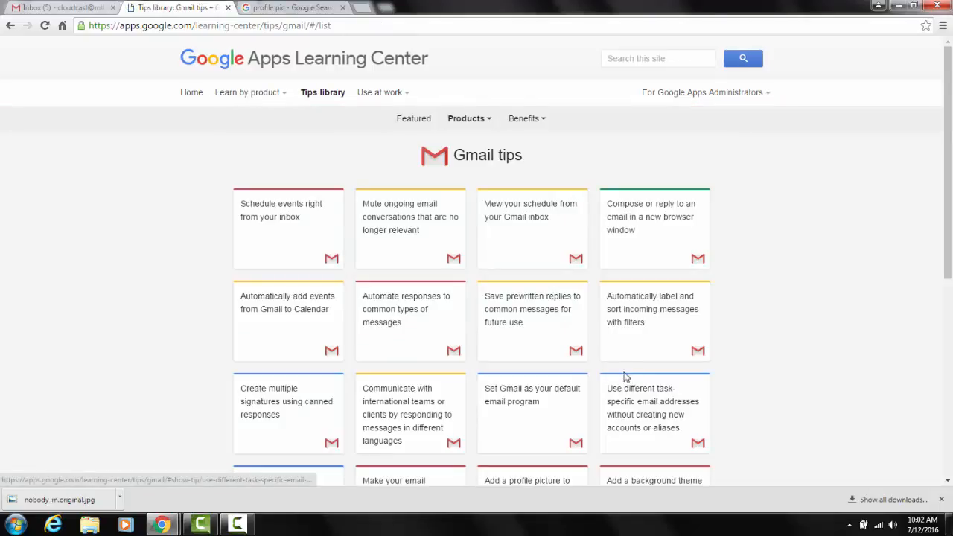
pyautogui.scroll(-2, 866, 189)
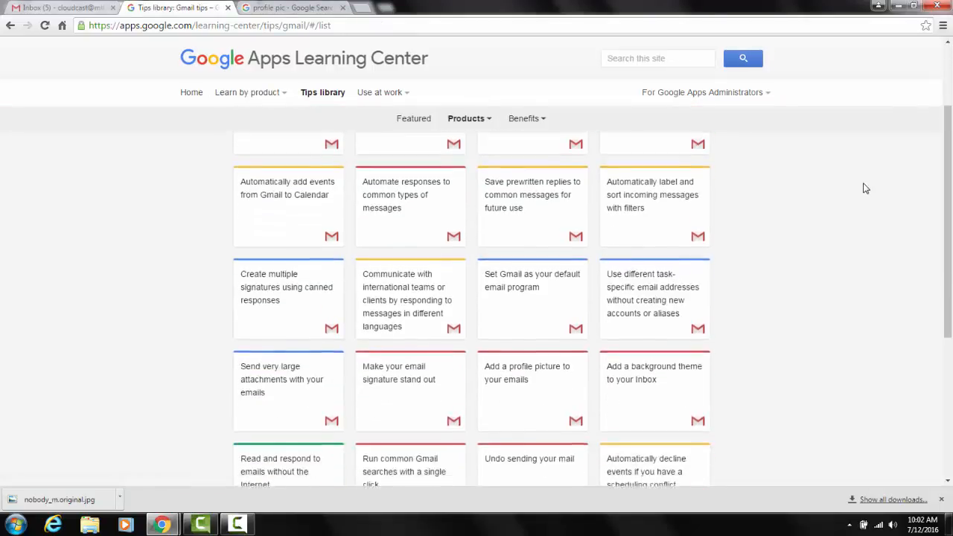
pyautogui.scroll(2, 866, 189)
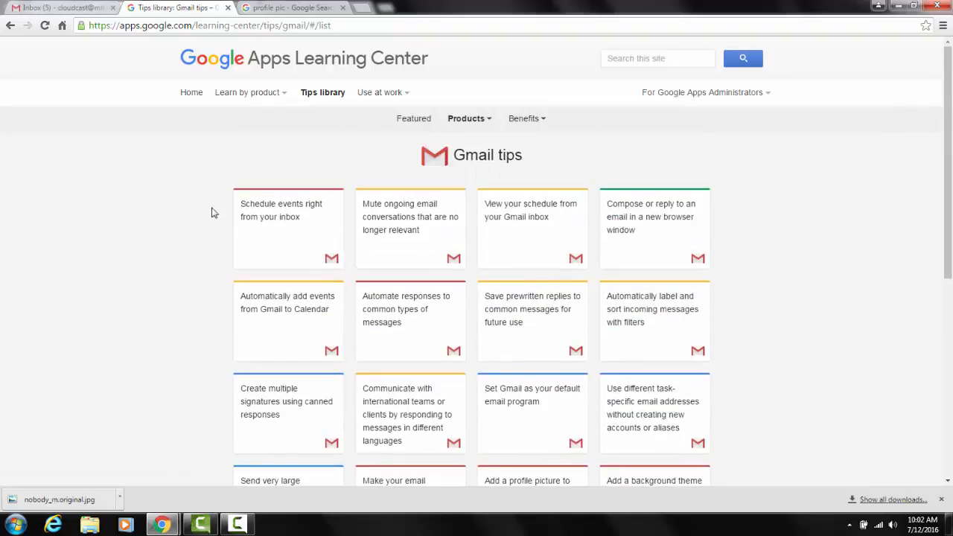
pyautogui.click(293, 213)
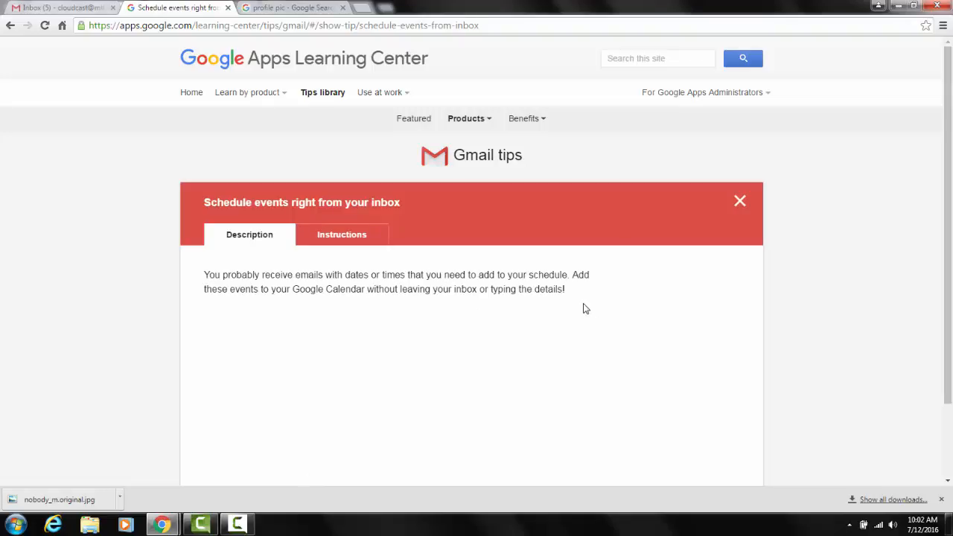
pyautogui.click(356, 234)
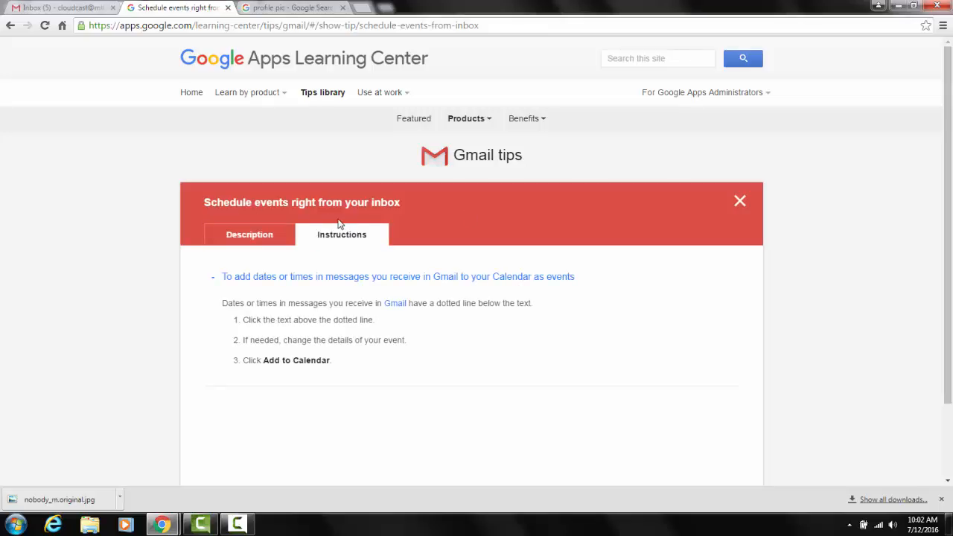
# Switch to the browser window with the other Gmail account and search its mail for "frontier tickets".
pyautogui.hotkey('alt', 'Tab')
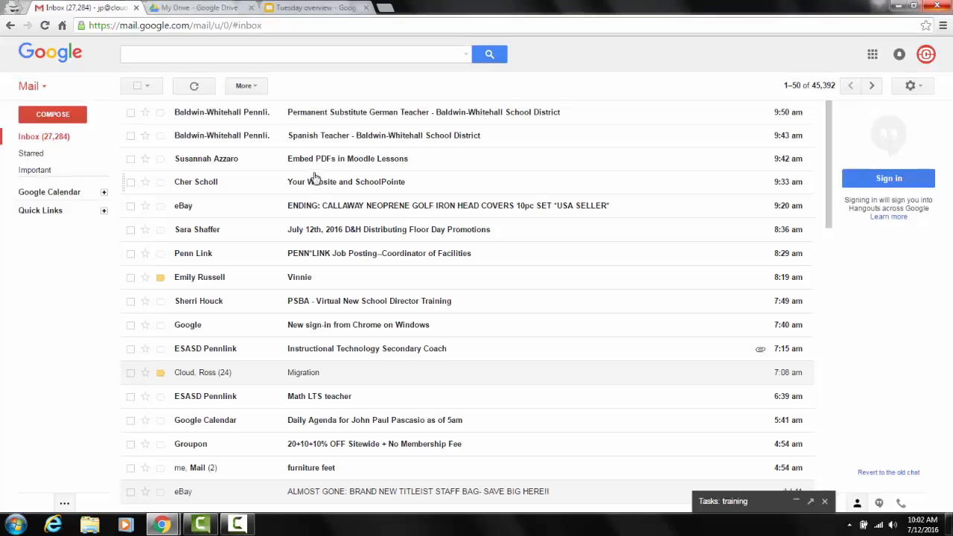
pyautogui.click(223, 52)
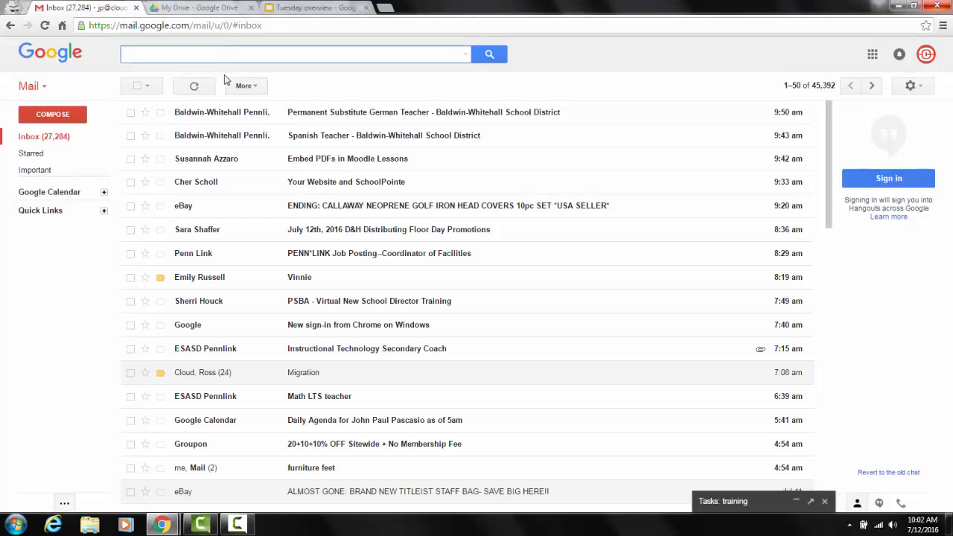
pyautogui.write('fronti')
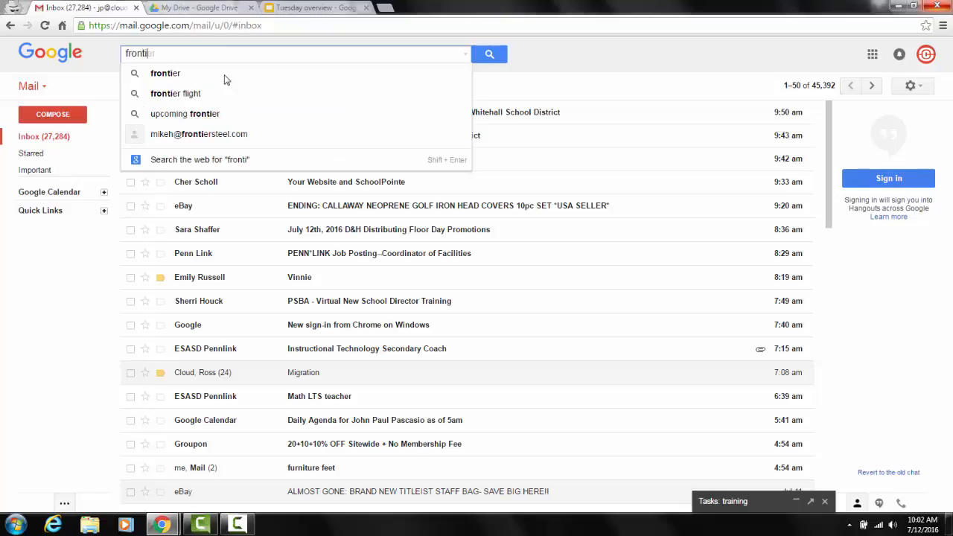
pyautogui.write('er tickets')
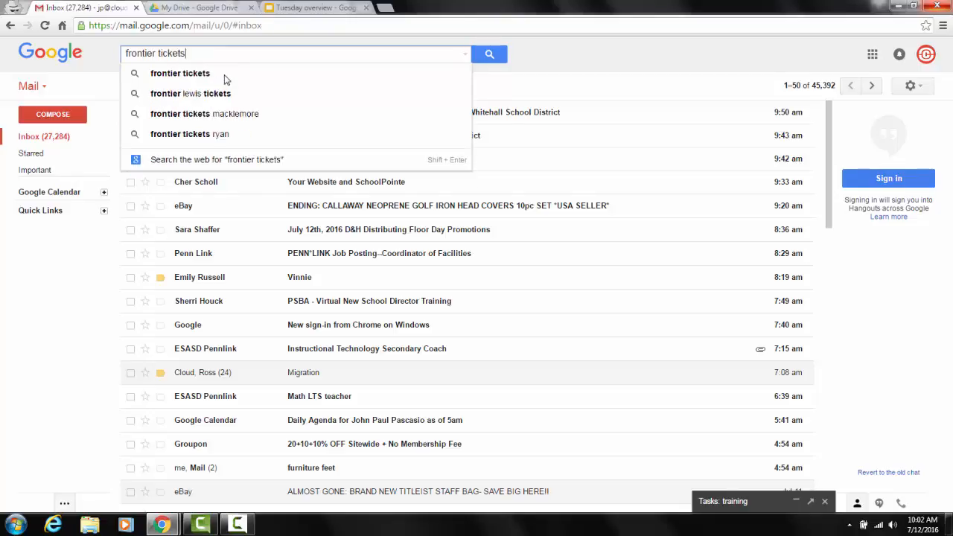
pyautogui.press('Return')
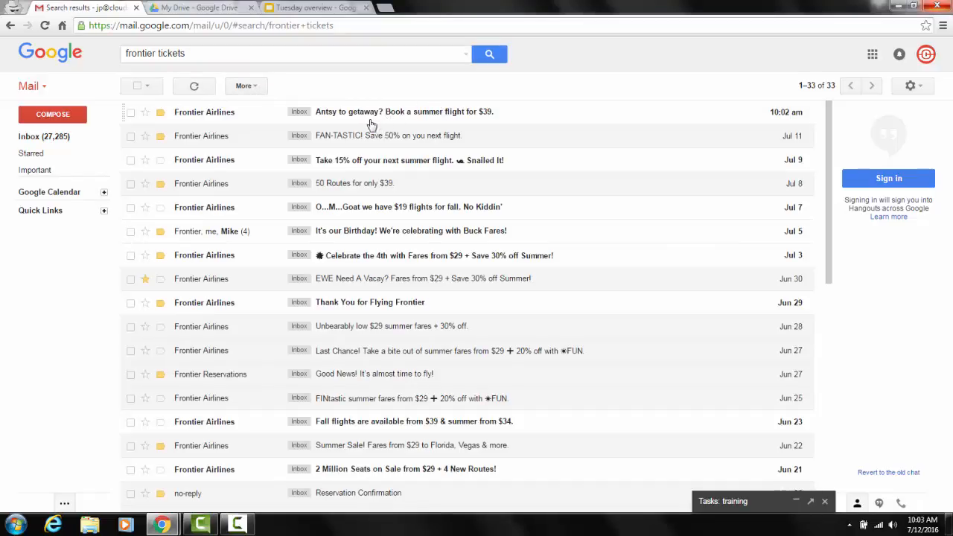
# Look through the Frontier search results and open the May 23 Reservation Confirmation email labeled California.
pyautogui.scroll(-1, 366, 138)
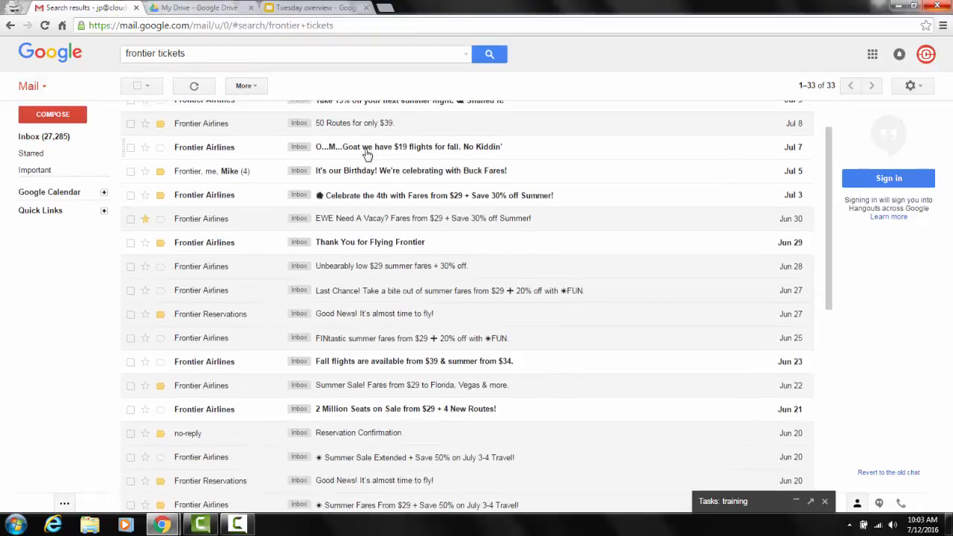
pyautogui.scroll(-2, 367, 153)
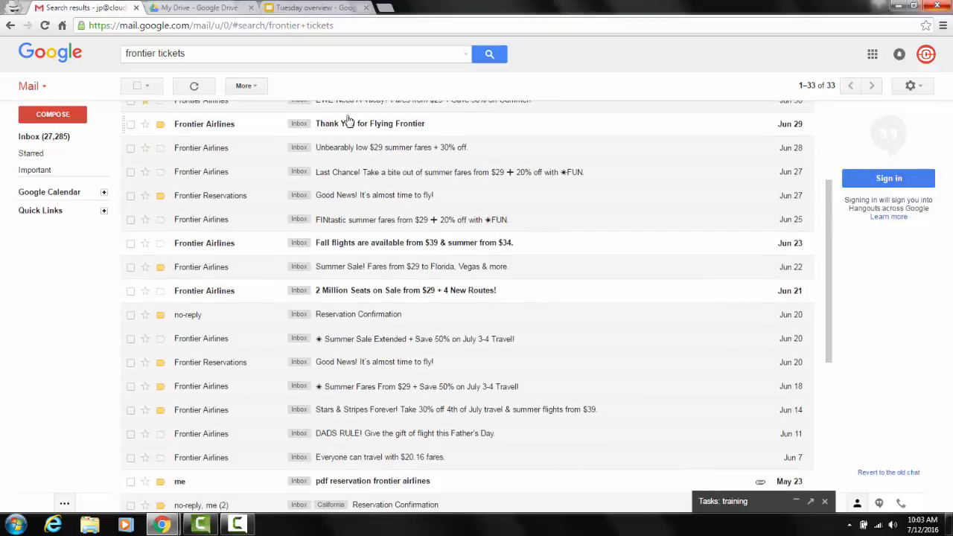
pyautogui.scroll(-2, 347, 141)
pyautogui.scroll(-3, 331, 173)
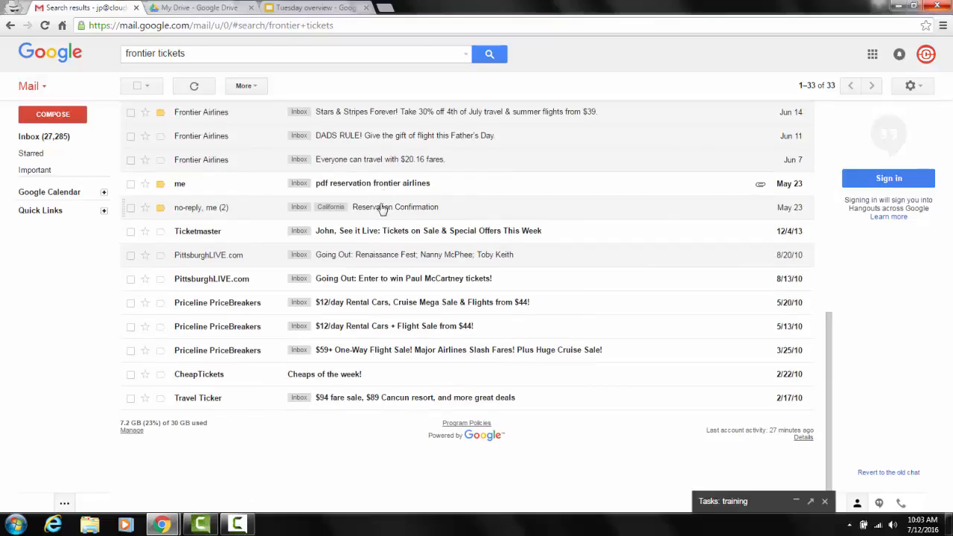
pyautogui.click(381, 209)
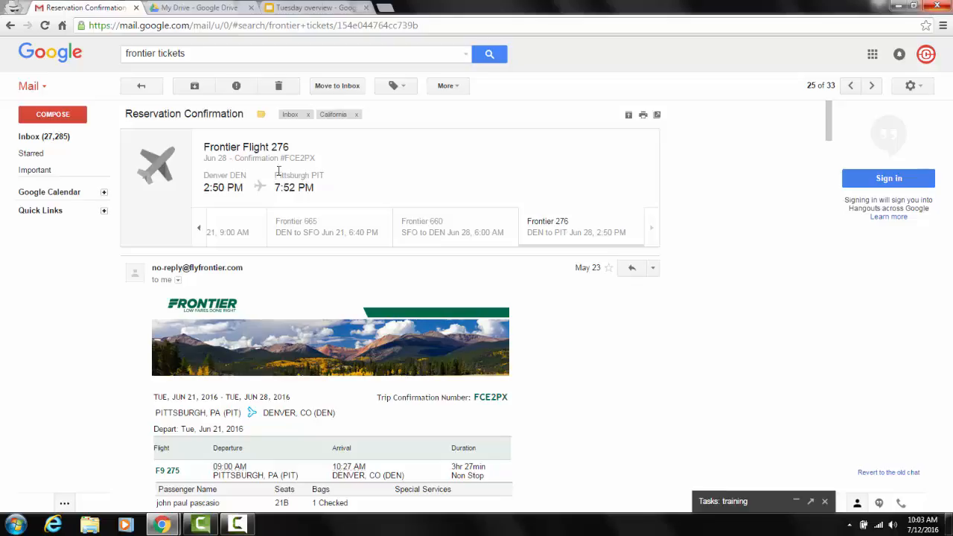
# Review the Frontier reservation email's flight summary and itinerary, and view the additional actions available for the message.
pyautogui.scroll(-2, 589, 322)
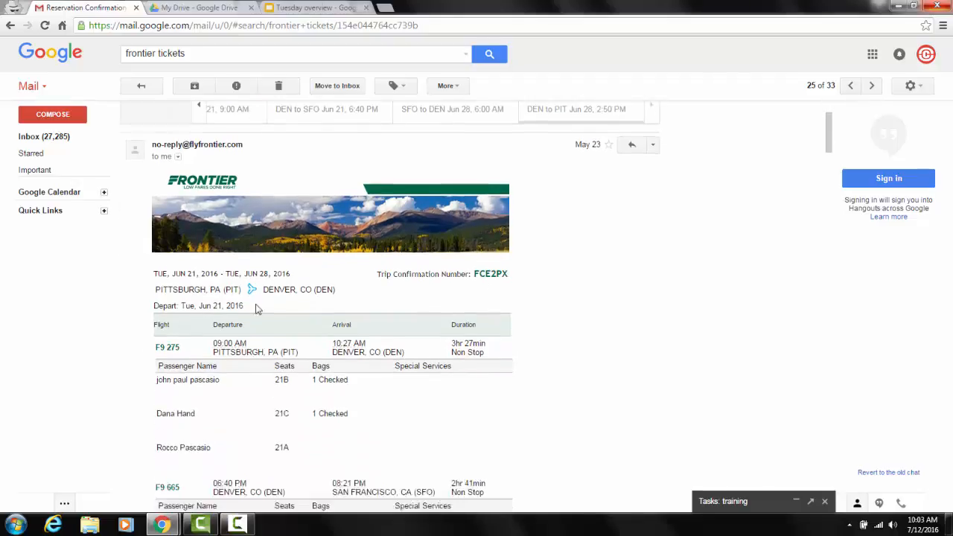
pyautogui.scroll(1, 666, 178)
pyautogui.click(654, 178)
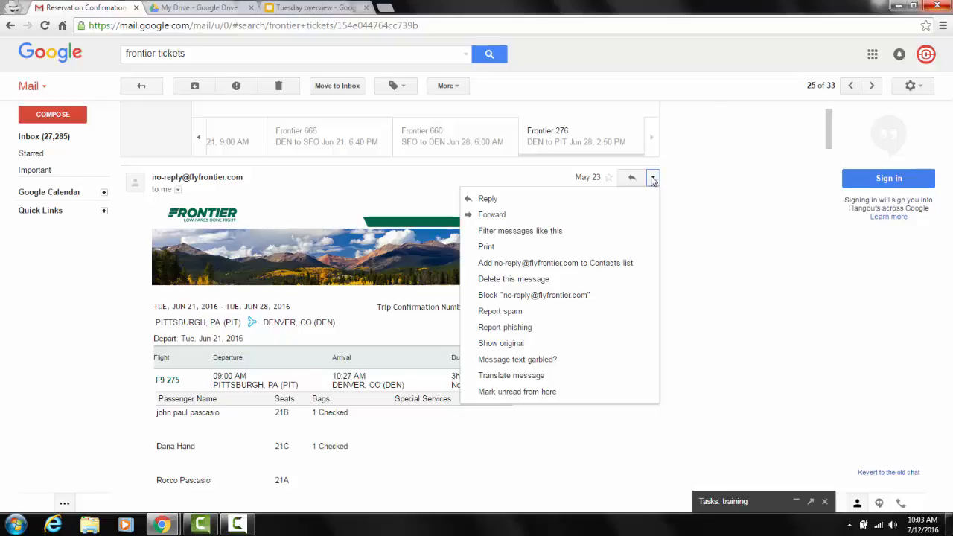
pyautogui.click(733, 164)
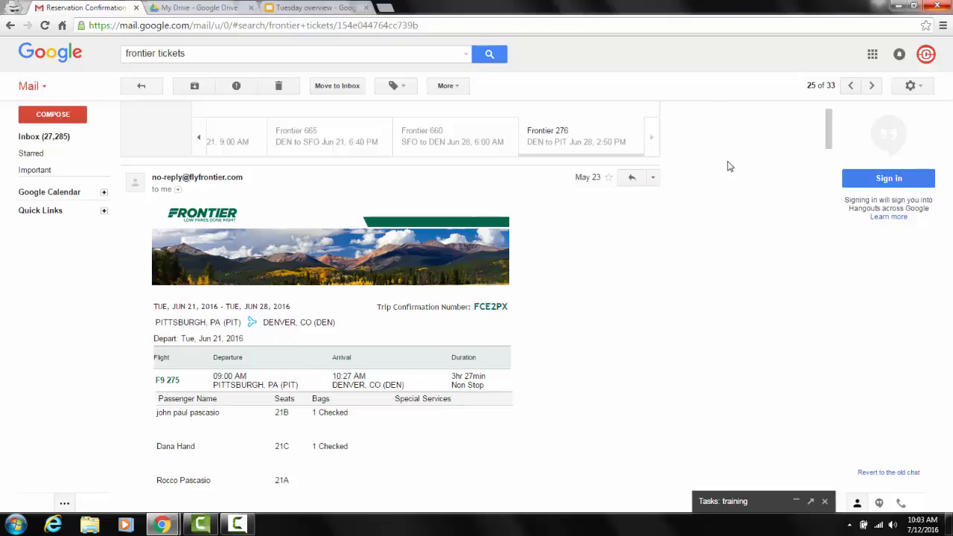
pyautogui.scroll(2, 767, 162)
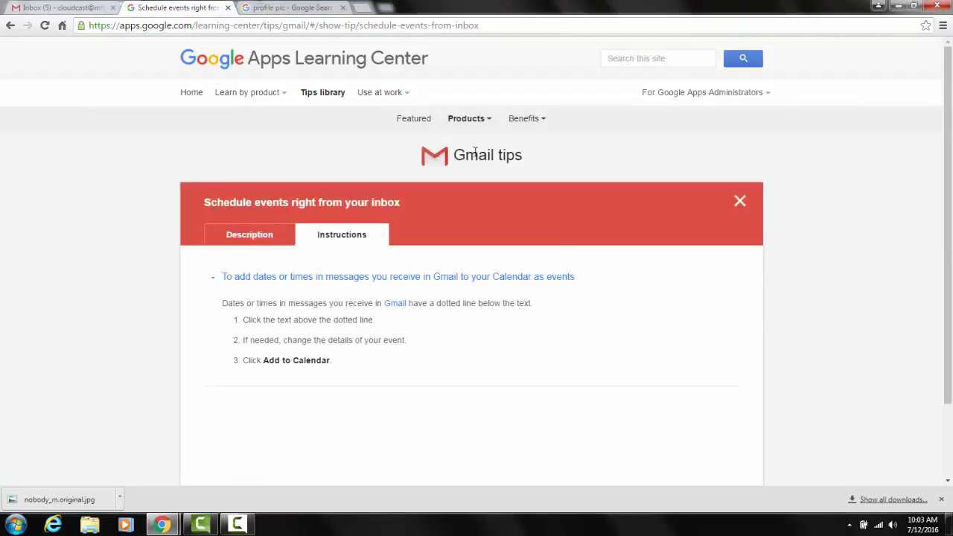
# Return to the Get started with Gmail guide in the Learning Center and skim from its next steps back to the introduction.
pyautogui.click(11, 26)
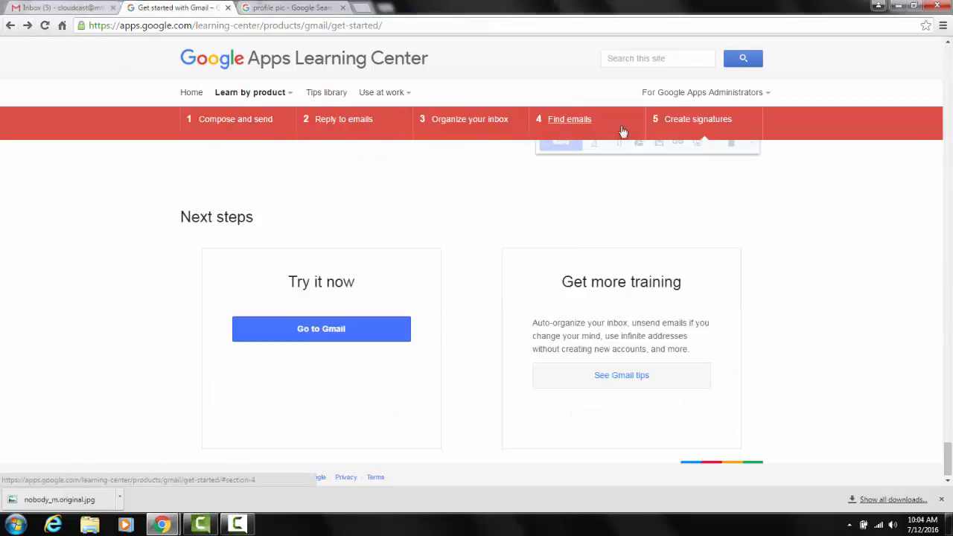
pyautogui.scroll(15, 455, 223)
pyautogui.scroll(20, 469, 189)
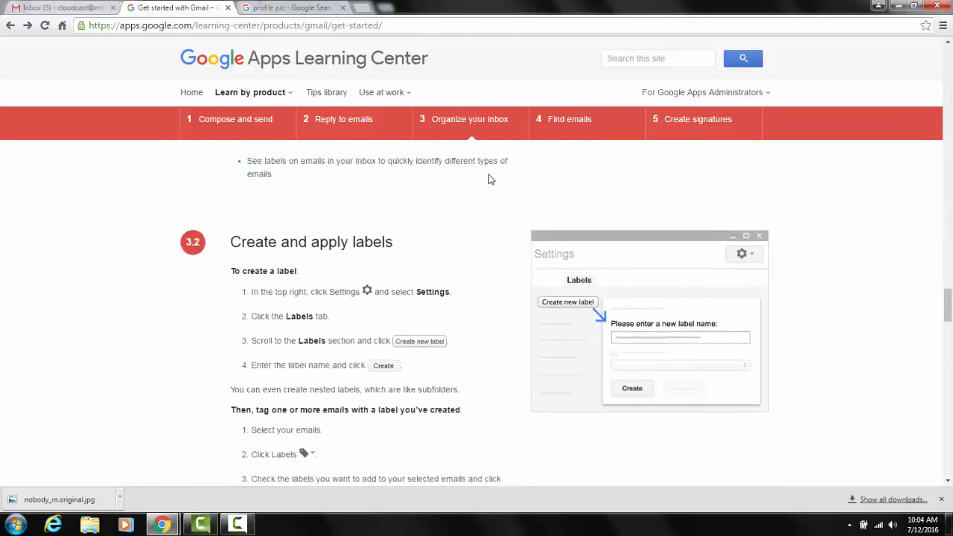
pyautogui.scroll(10, 490, 167)
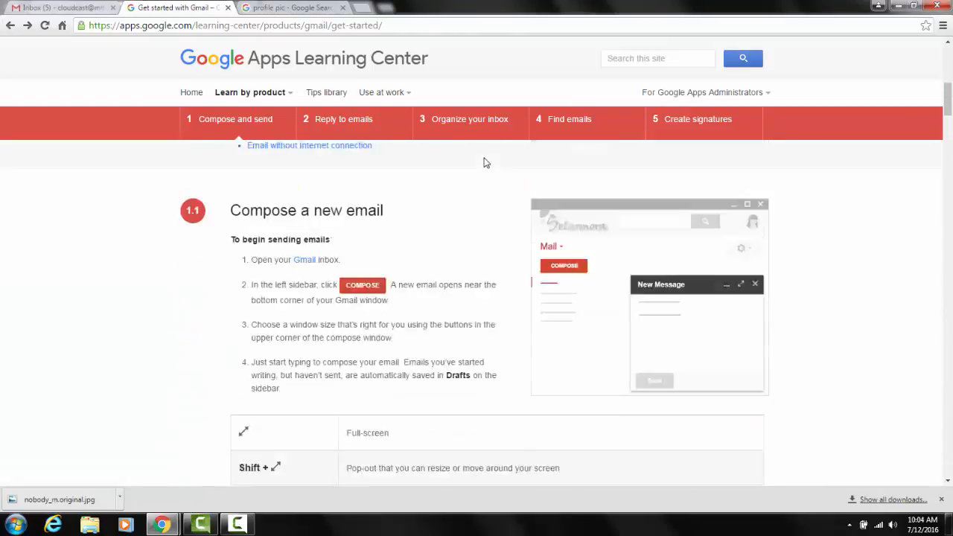
pyautogui.scroll(-2, 489, 170)
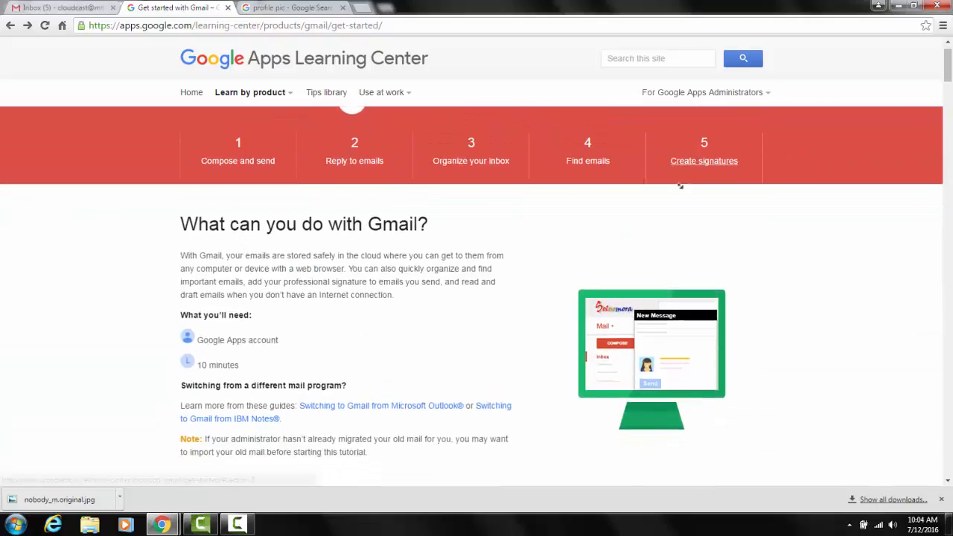
pyautogui.scroll(2, 947, 61)
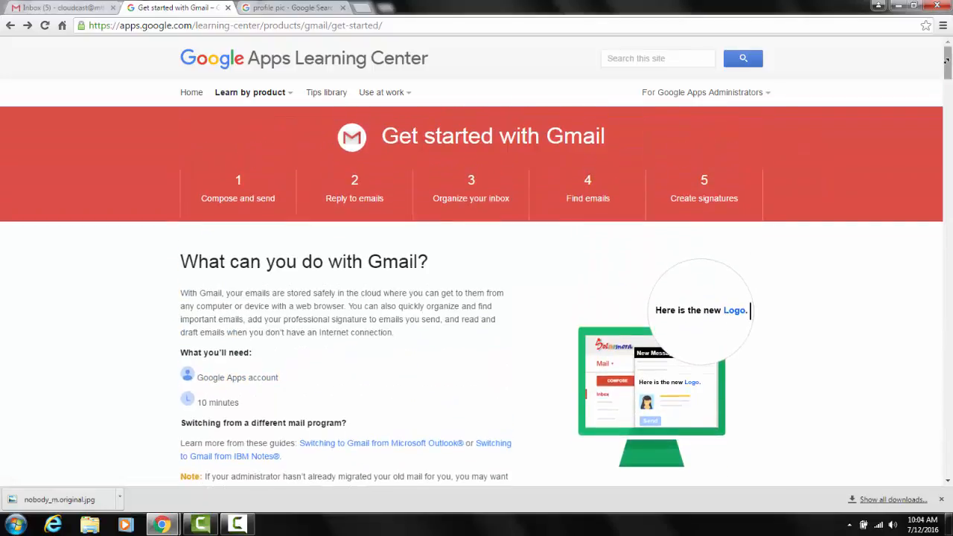
# Skim the guide from Compose and send through to Next steps, and open the Gmail tips offered for more training.
pyautogui.scroll(-5, 901, 168)
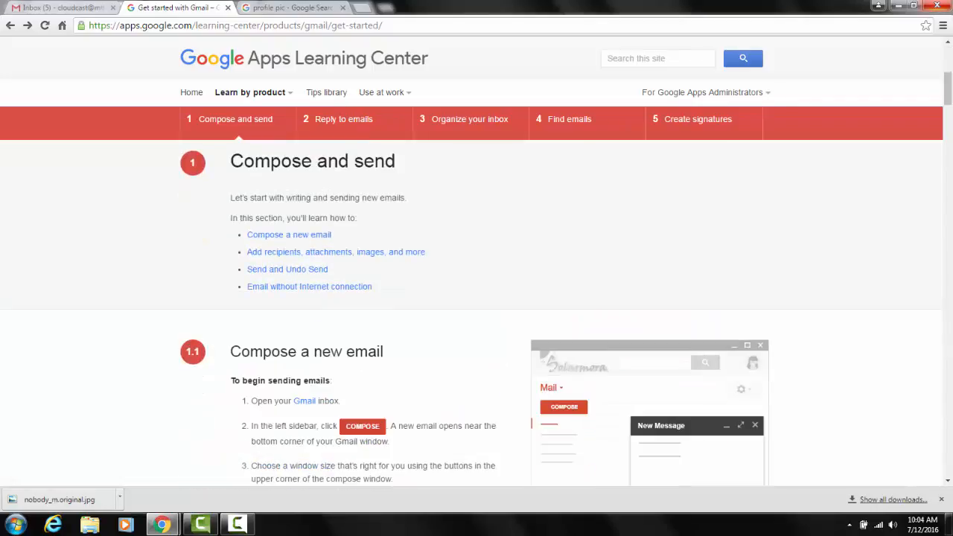
pyautogui.moveTo(948, 87)
pyautogui.mouseDown()
pyautogui.moveTo(948, 121)
pyautogui.moveTo(948, 87)
pyautogui.mouseUp()
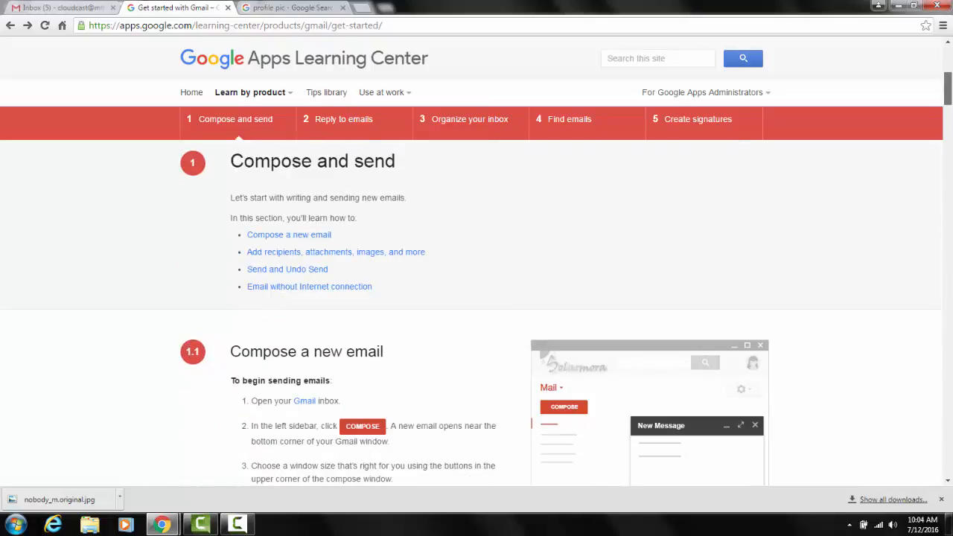
pyautogui.scroll(-15, 722, 283)
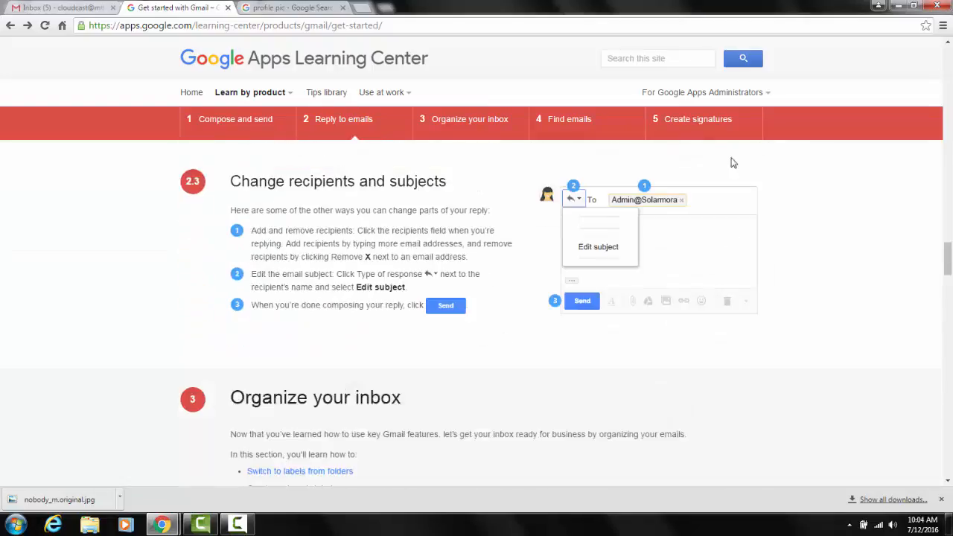
pyautogui.scroll(-15, 731, 163)
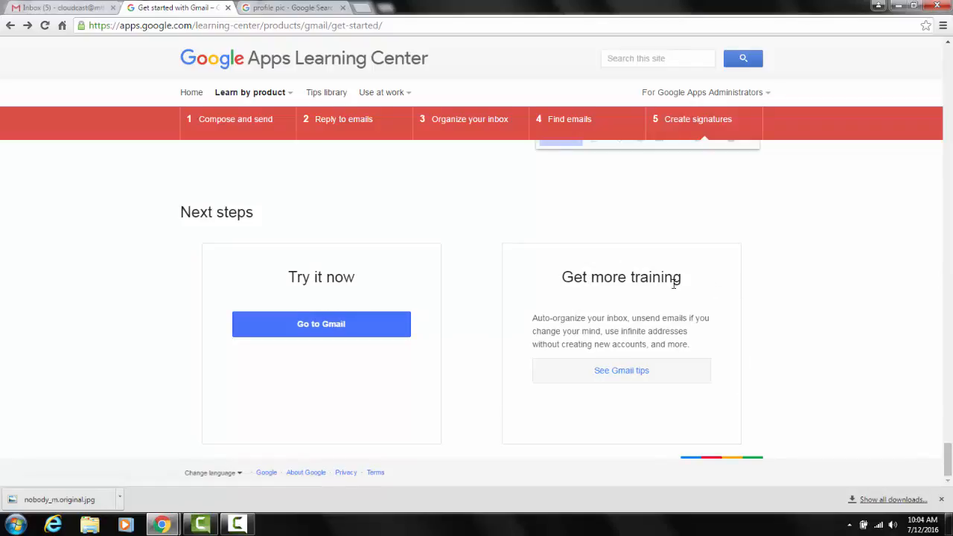
pyautogui.click(621, 378)
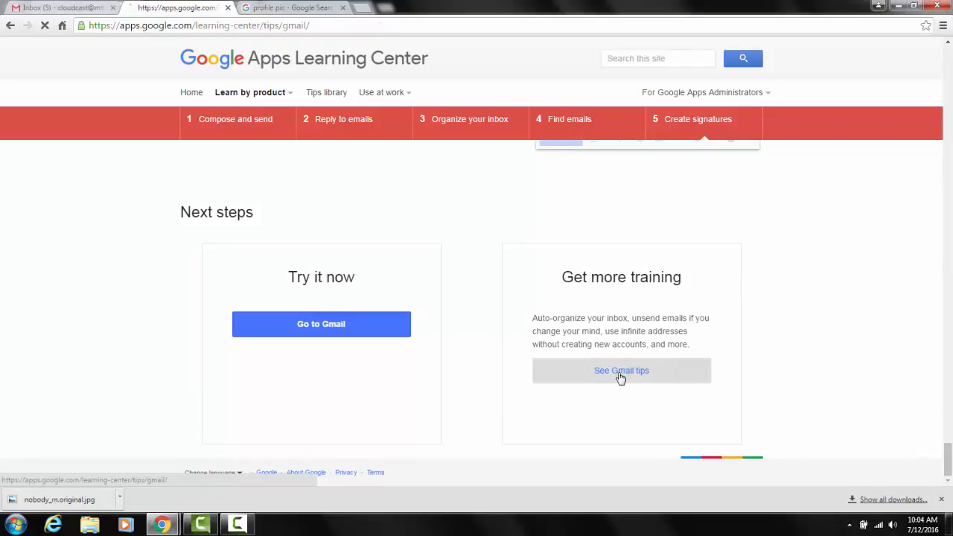
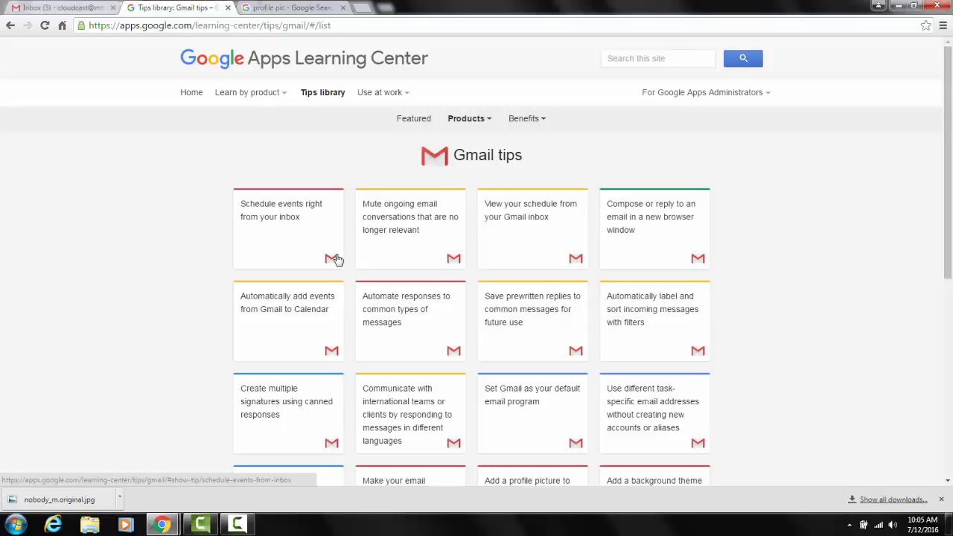
# Open the tip on muting ongoing email conversations and read its instructions for muting a conversation.
pyautogui.click(385, 216)
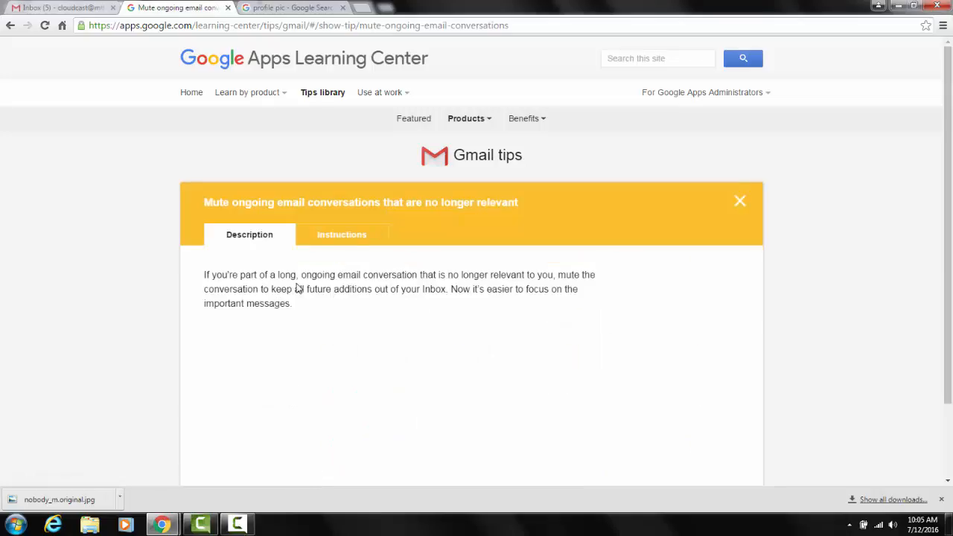
pyautogui.click(350, 237)
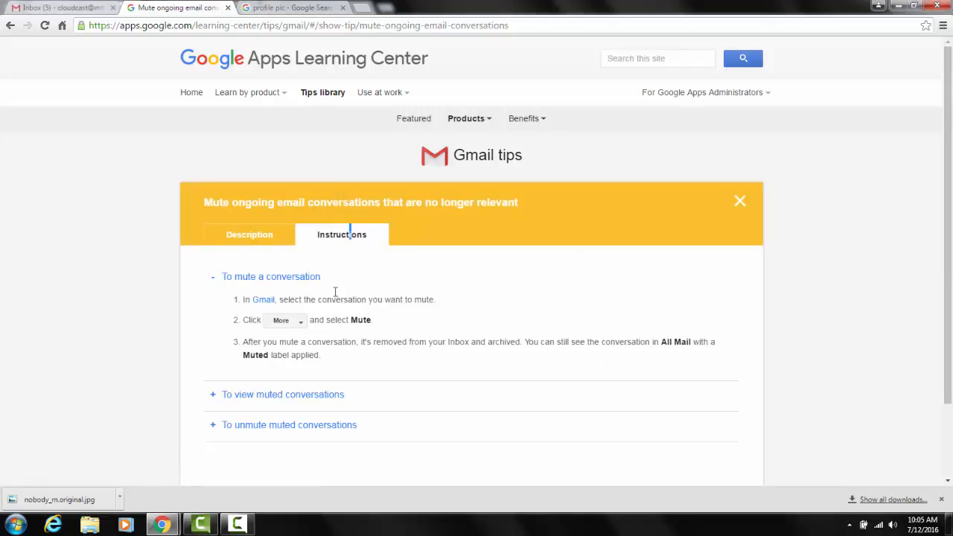
# Open the Groupon River Cruises email in the Gmail inbox and look through its message options and the additional actions that include Mute.
pyautogui.click(66, 8)
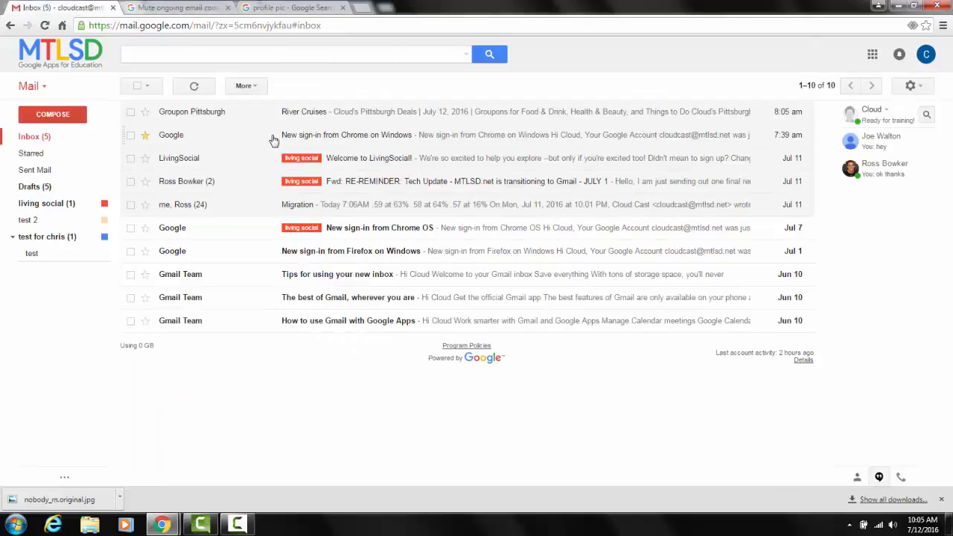
pyautogui.click(302, 116)
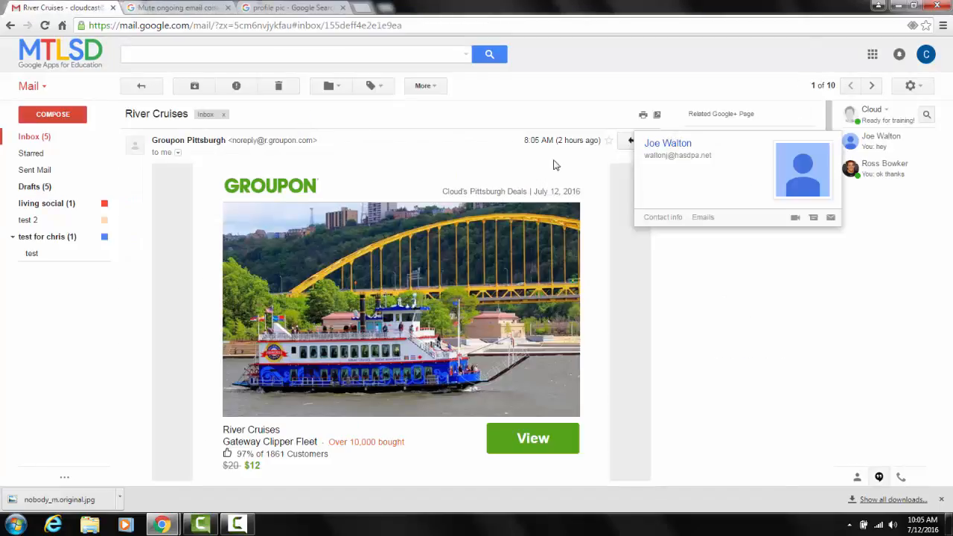
pyautogui.click(654, 141)
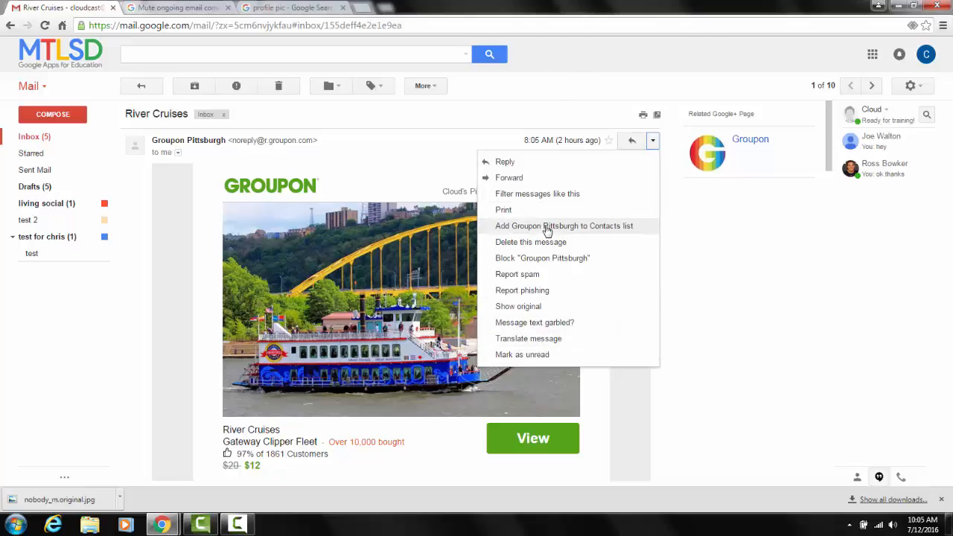
pyautogui.scroll(-5, 548, 231)
pyautogui.scroll(5, 551, 204)
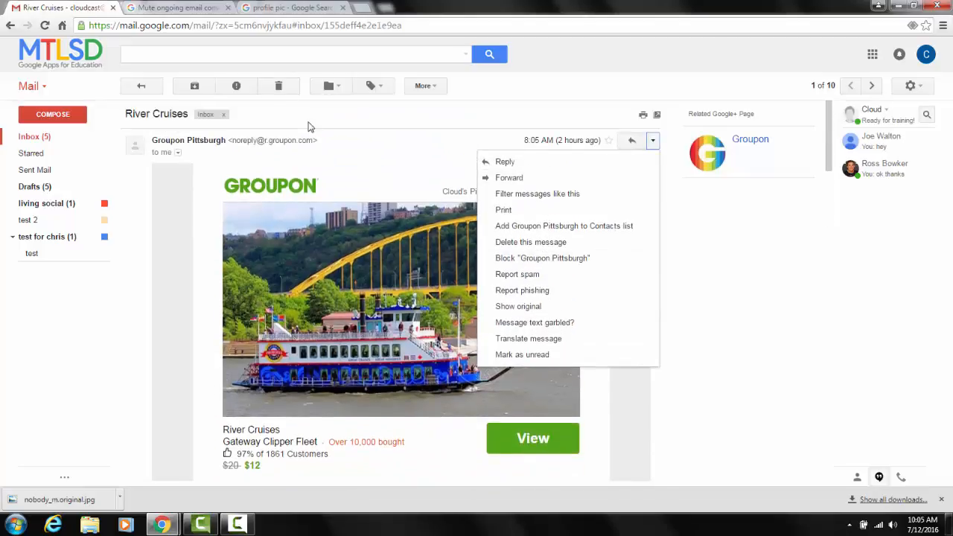
pyautogui.click(418, 127)
pyautogui.click(426, 86)
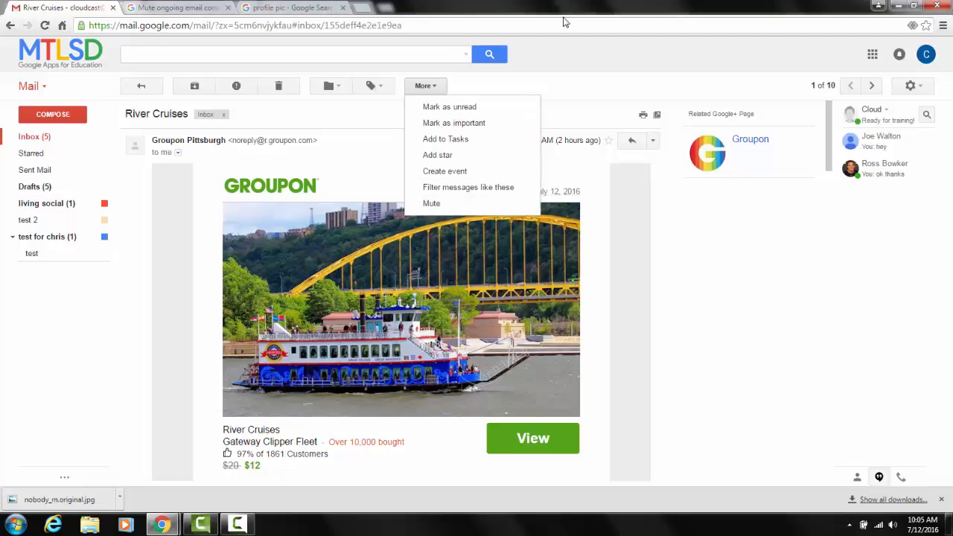
# Go back to the Gmail tips list, and compose a blank message in Gmail that opens in its own browser tab.
pyautogui.click(223, 8)
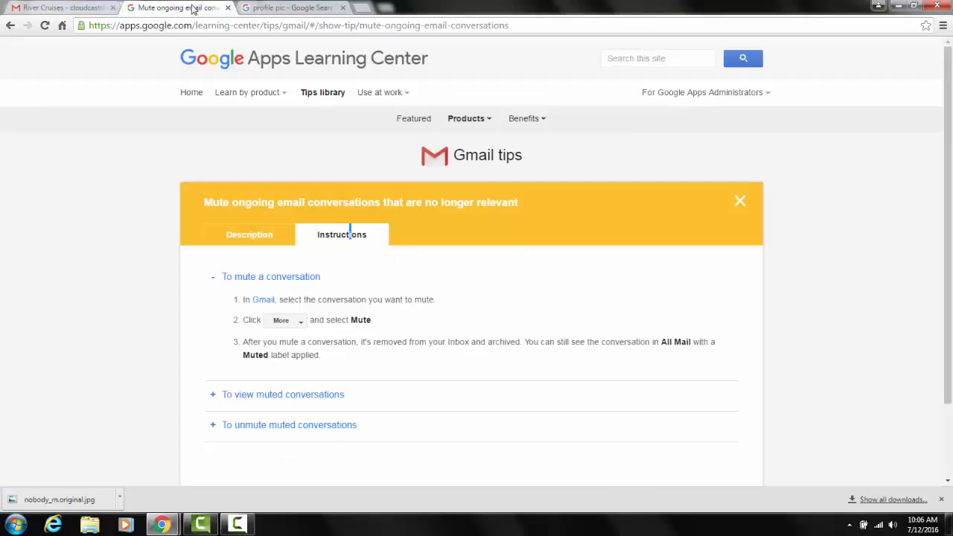
pyautogui.click(11, 25)
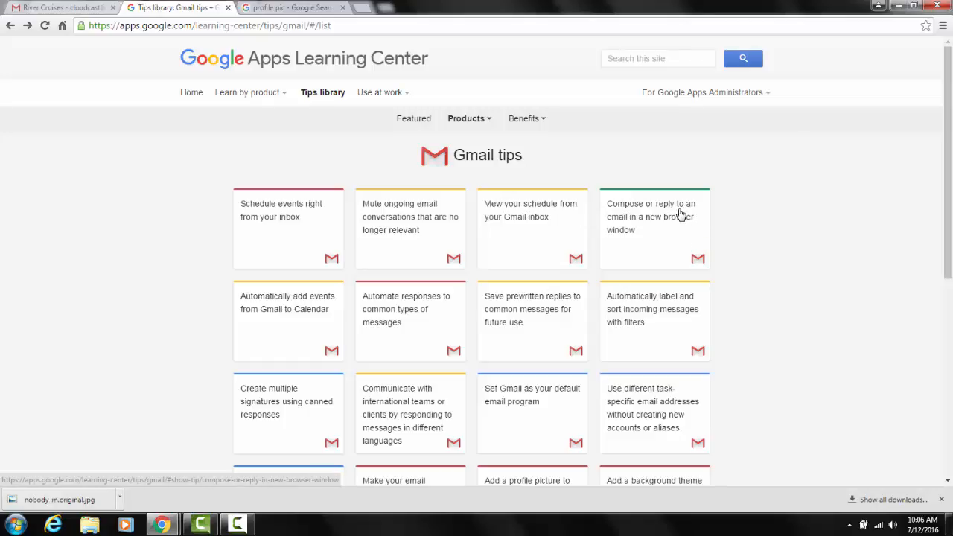
pyautogui.click(65, 7)
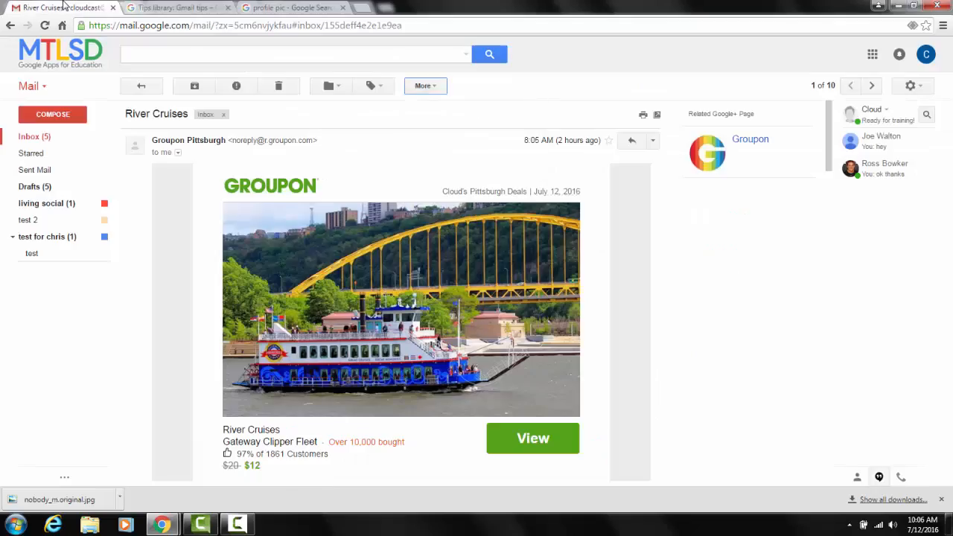
pyautogui.click(65, 115)
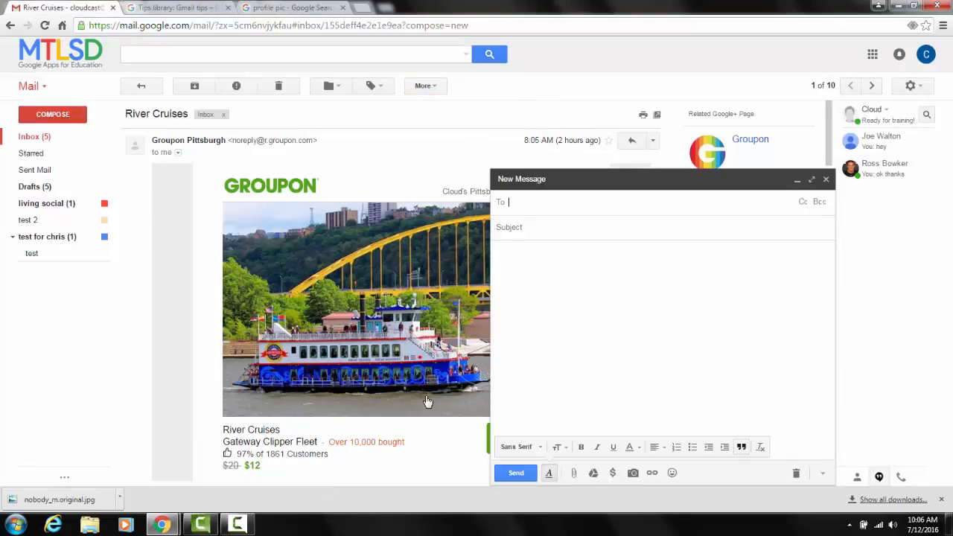
pyautogui.keyDown('shift'); pyautogui.click(811, 181); pyautogui.keyUp('shift')
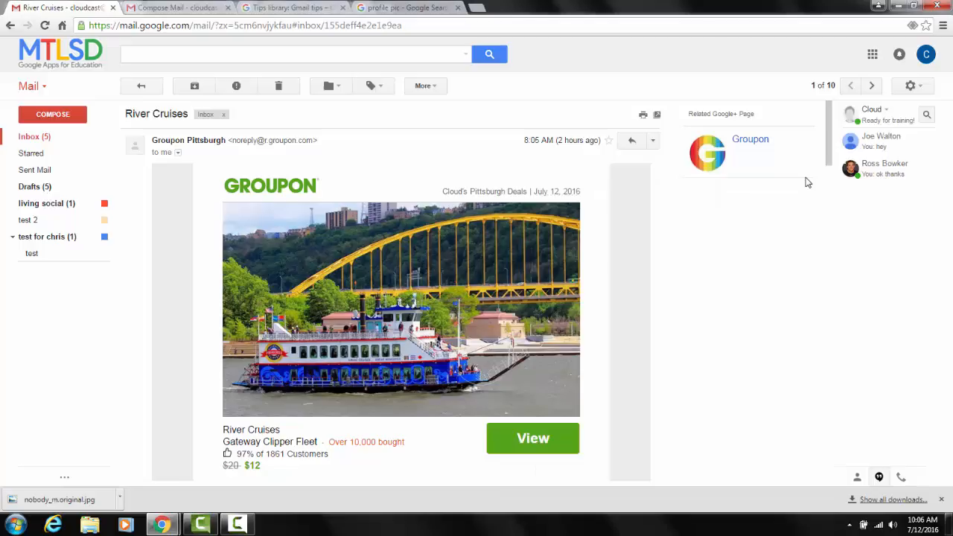
# Compose another blank message in Gmail, expand it to full screen, and compare it with the one in the separate tab.
pyautogui.scroll(-1, 702, 304)
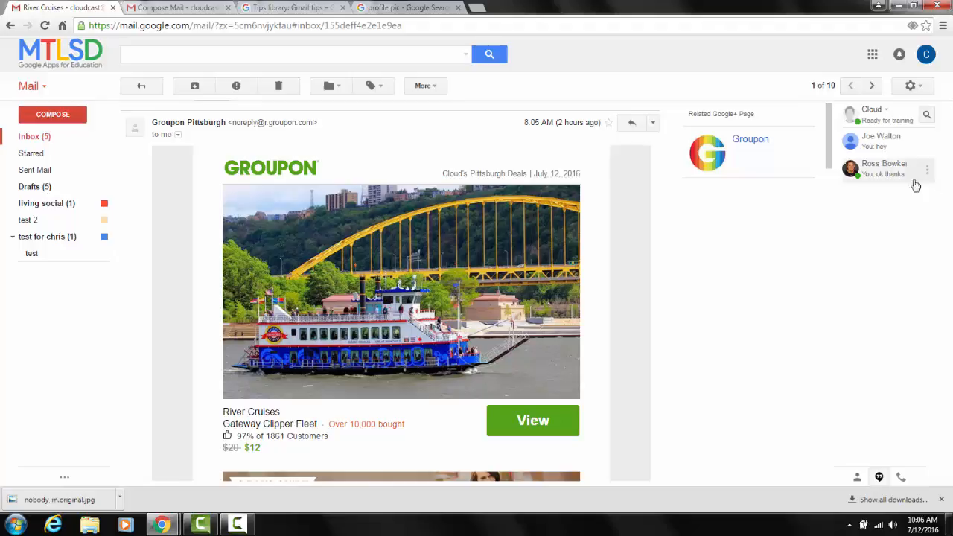
pyautogui.click(43, 117)
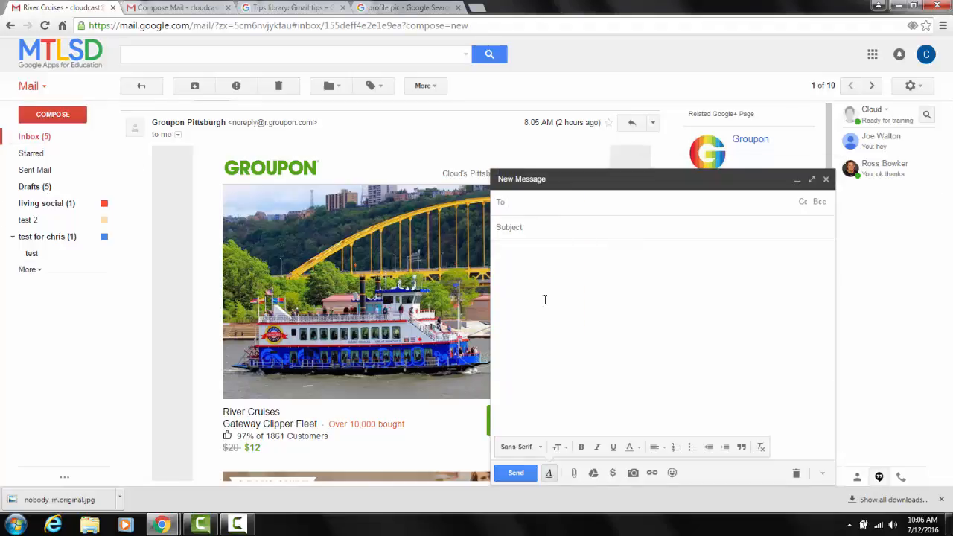
pyautogui.click(813, 180)
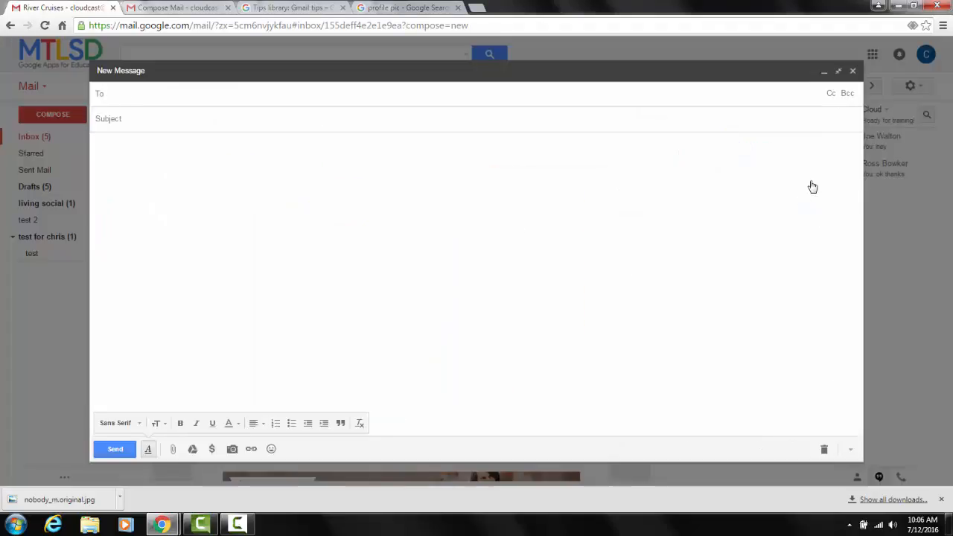
pyautogui.click(153, 8)
# Return to the Gmail tips list and read the description of the tip on automating responses to common types of messages.
pyautogui.click(274, 7)
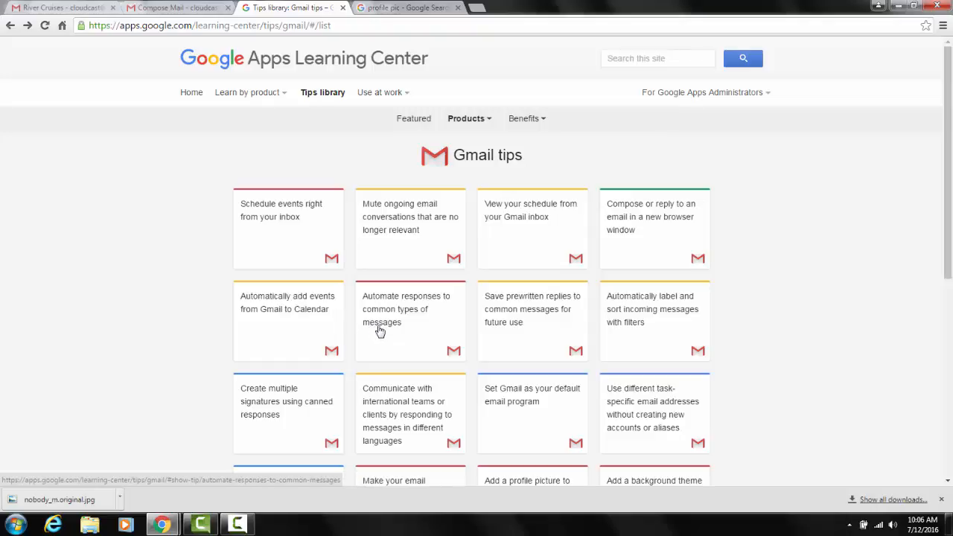
pyautogui.click(419, 309)
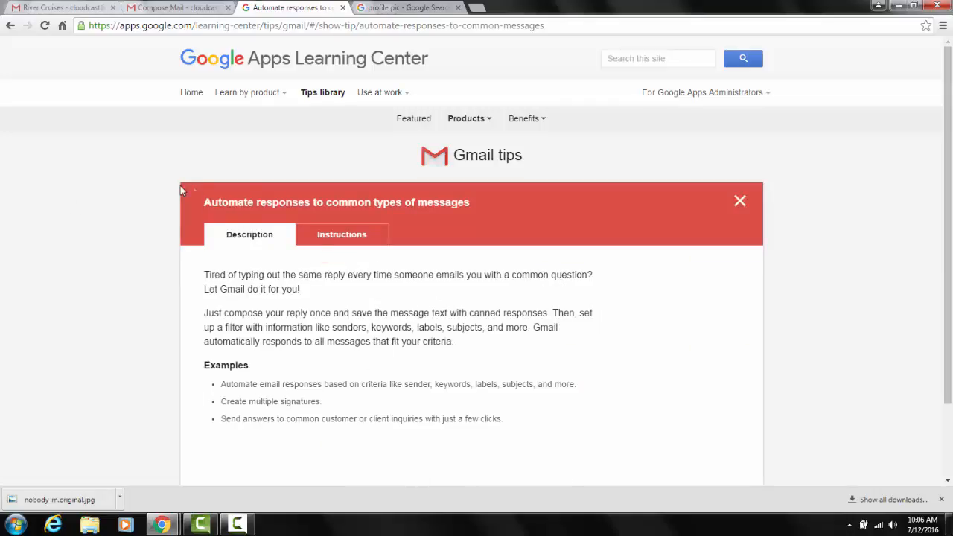
# Minimize the full-screen draft in Gmail and compose a new message with "test" as both subject and body.
pyautogui.click(172, 7)
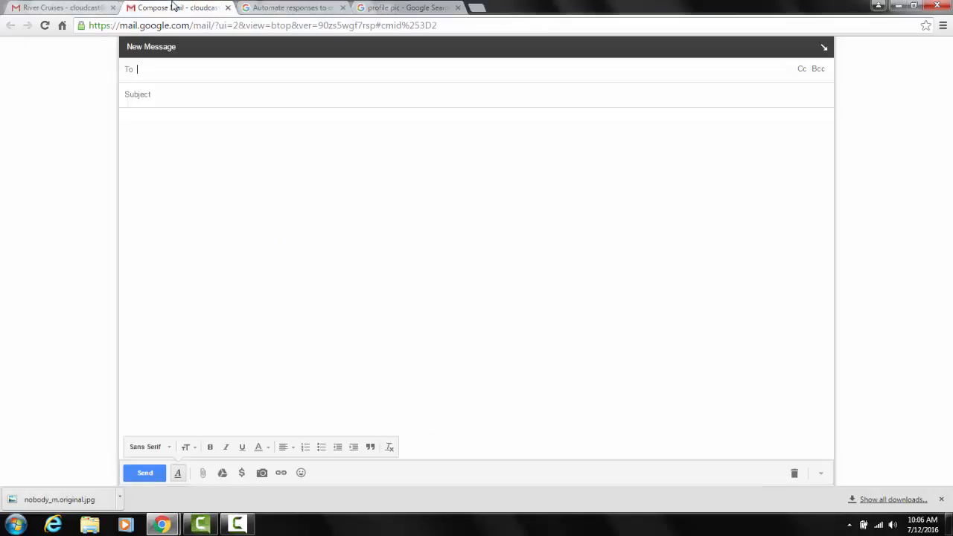
pyautogui.click(51, 7)
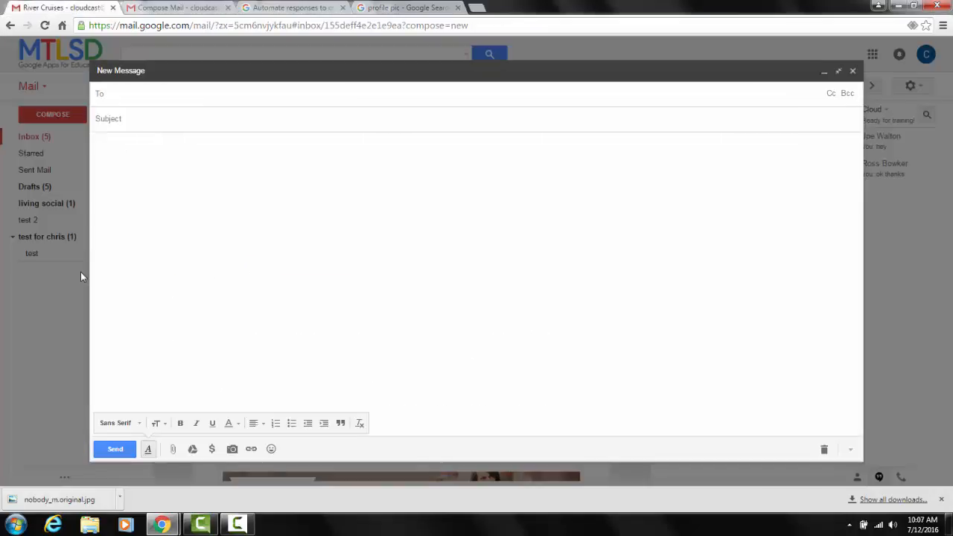
pyautogui.click(55, 313)
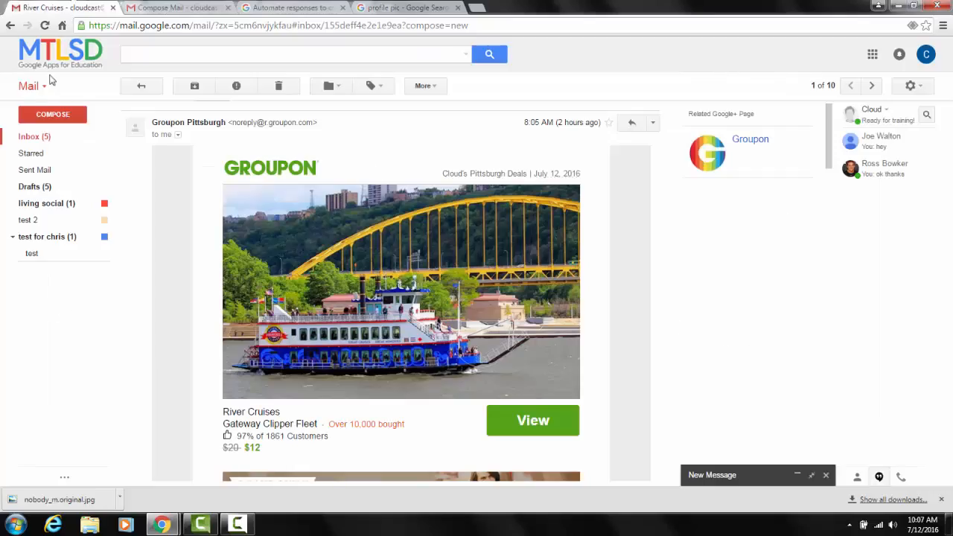
pyautogui.click(42, 113)
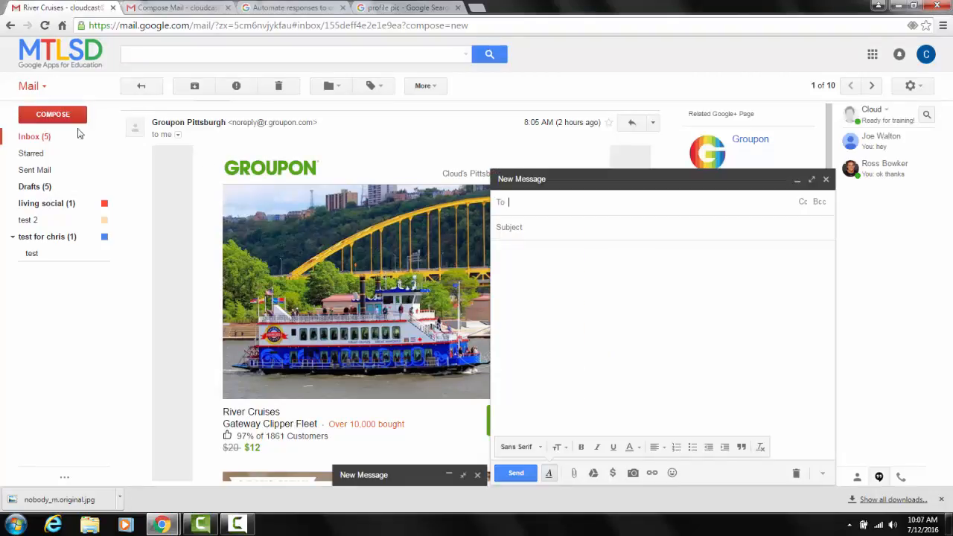
pyautogui.click(560, 224)
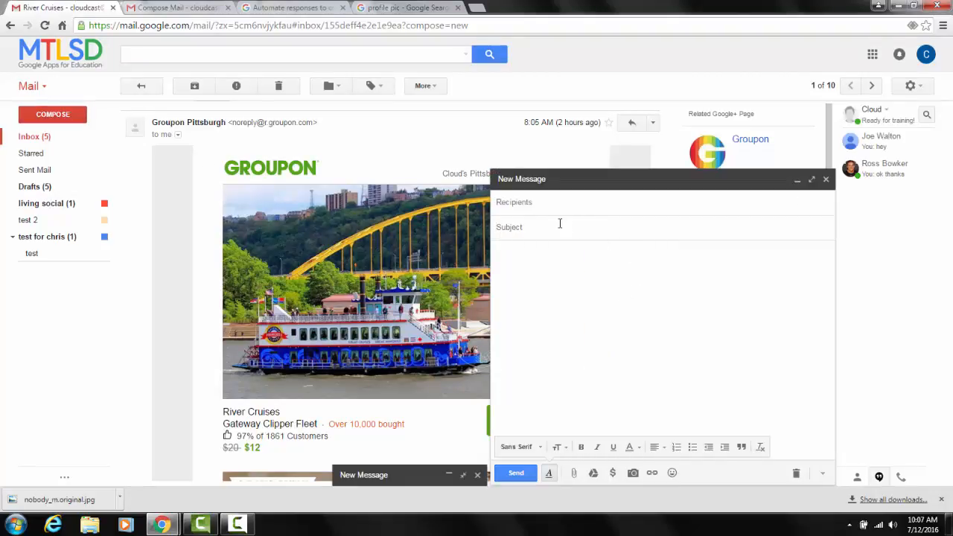
pyautogui.write('test')
pyautogui.press('Tab')
pyautogui.write('tes')
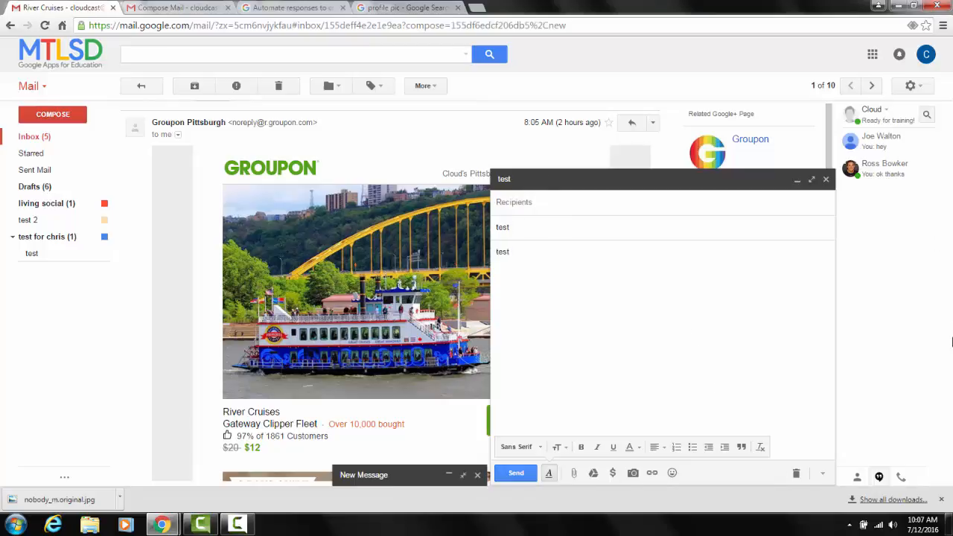
# Save the message as a new canned response named "test" and close the draft.
pyautogui.click(822, 473)
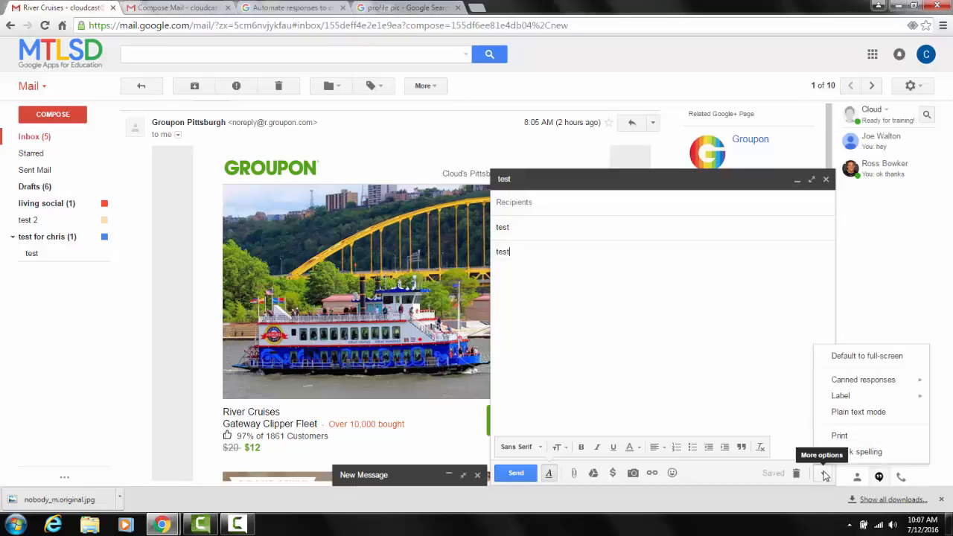
pyautogui.moveTo(905, 382)
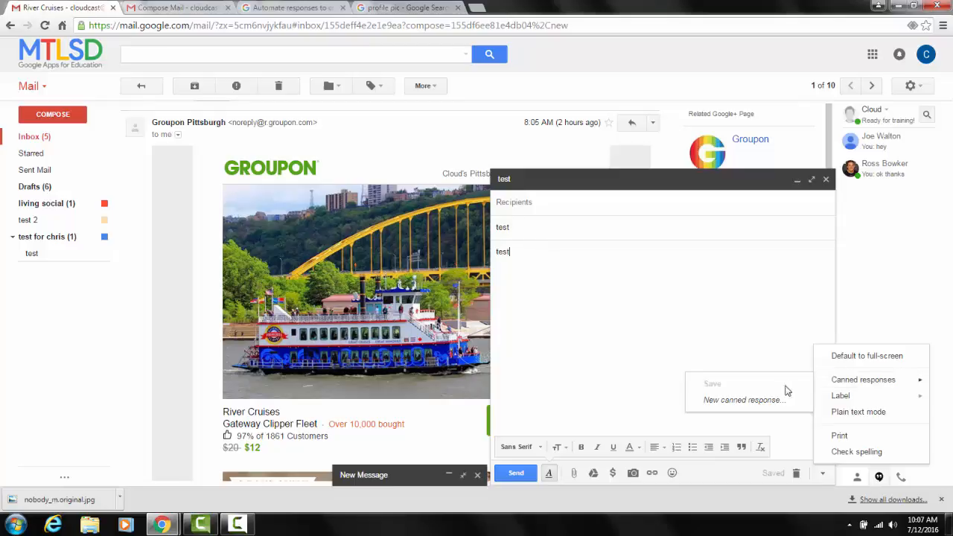
pyautogui.click(745, 400)
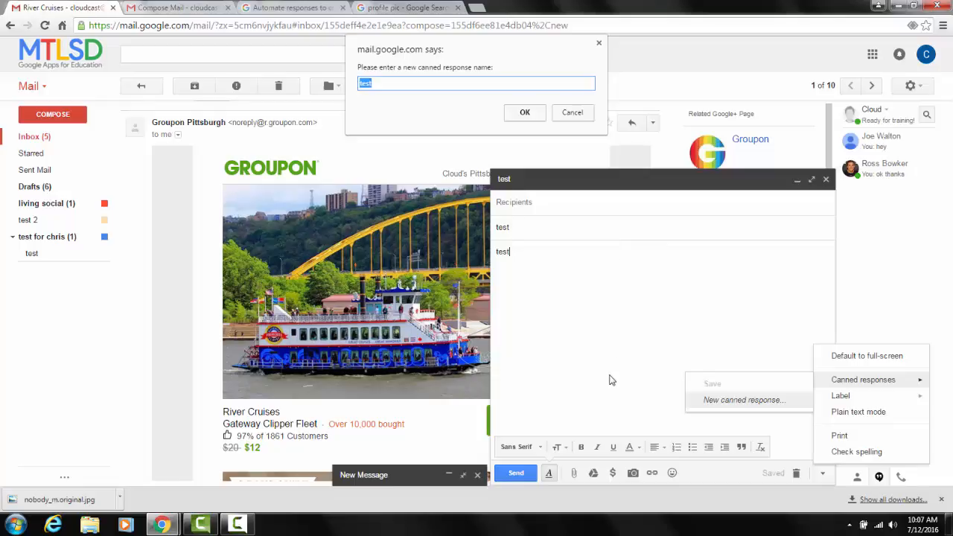
pyautogui.click(525, 114)
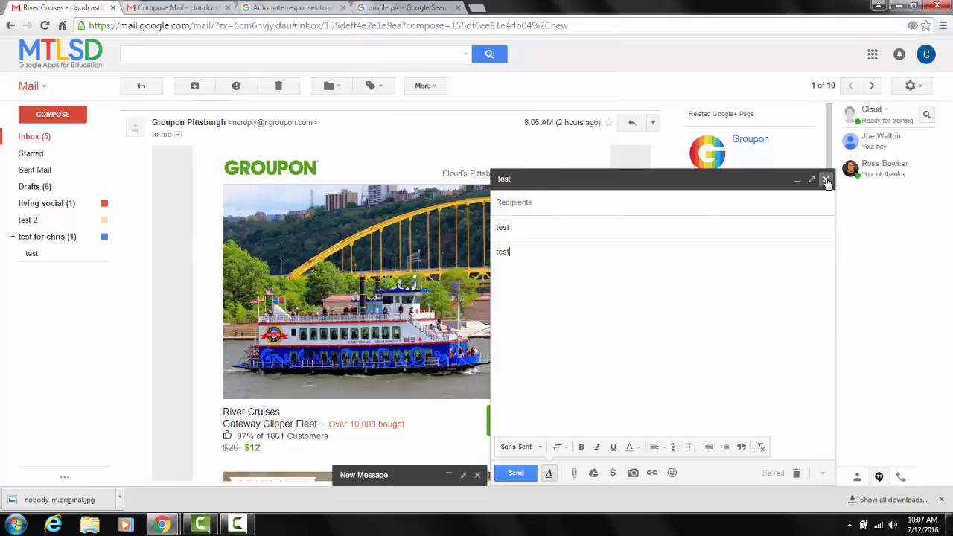
pyautogui.click(826, 179)
# Compose a new message and fill it with the saved "test" canned response.
pyautogui.click(55, 119)
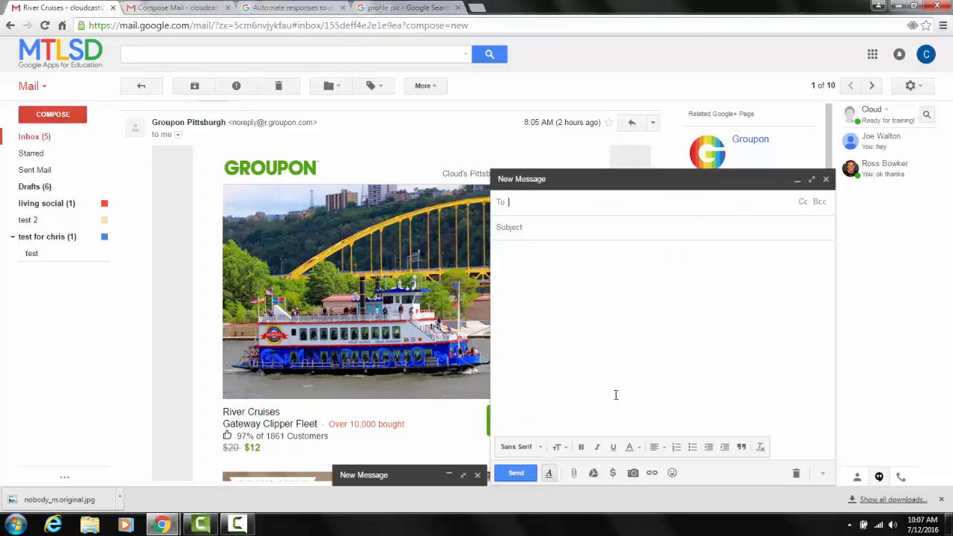
pyautogui.click(823, 474)
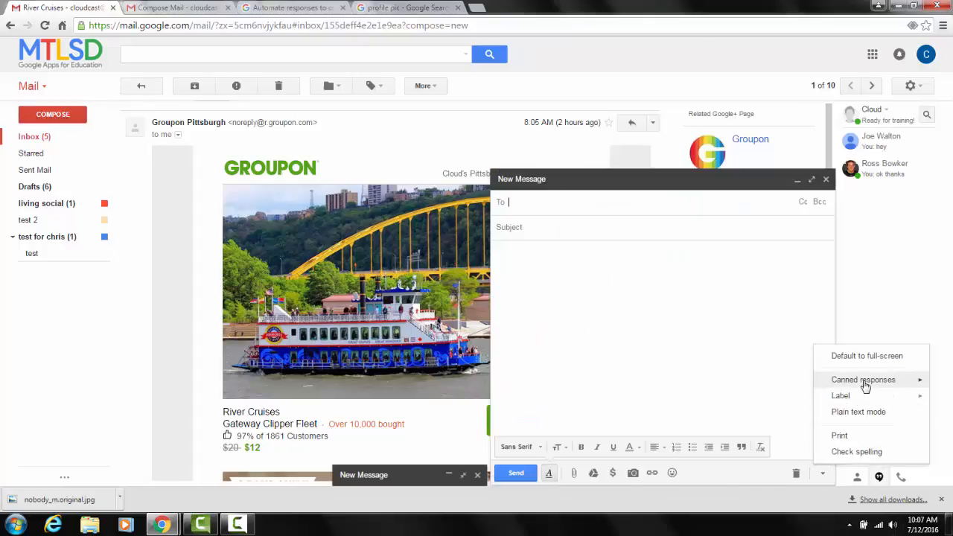
pyautogui.moveTo(863, 386)
pyautogui.click(711, 296)
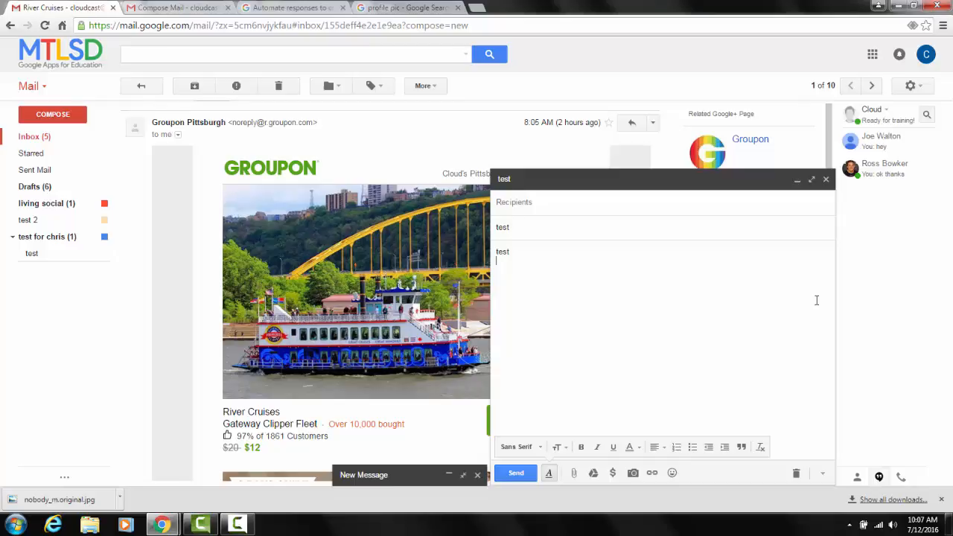
# Return to the Gmail tips list in the Learning Center and skim the other available tips.
pyautogui.click(214, 7)
pyautogui.click(264, 6)
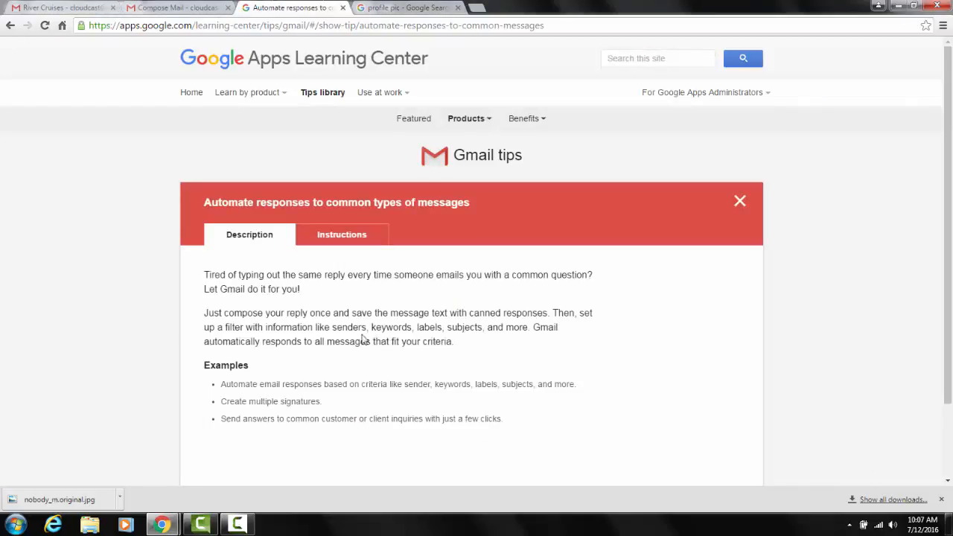
pyautogui.click(11, 25)
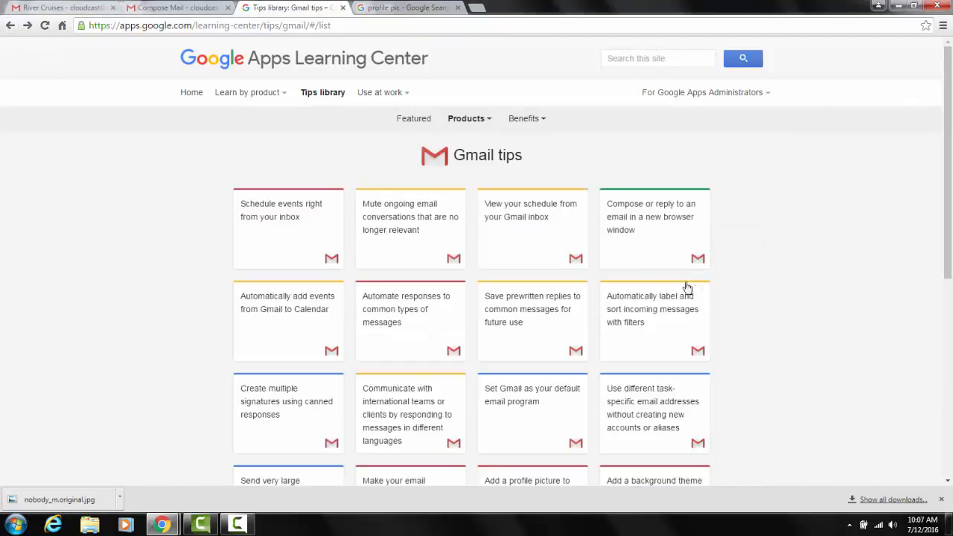
pyautogui.scroll(-1, 711, 299)
pyautogui.scroll(-4, 711, 299)
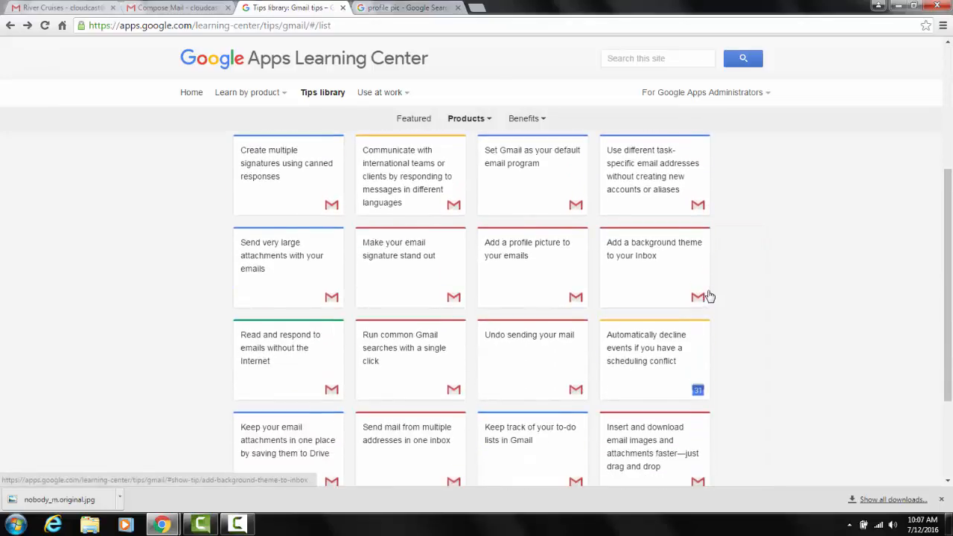
pyautogui.scroll(5, 711, 296)
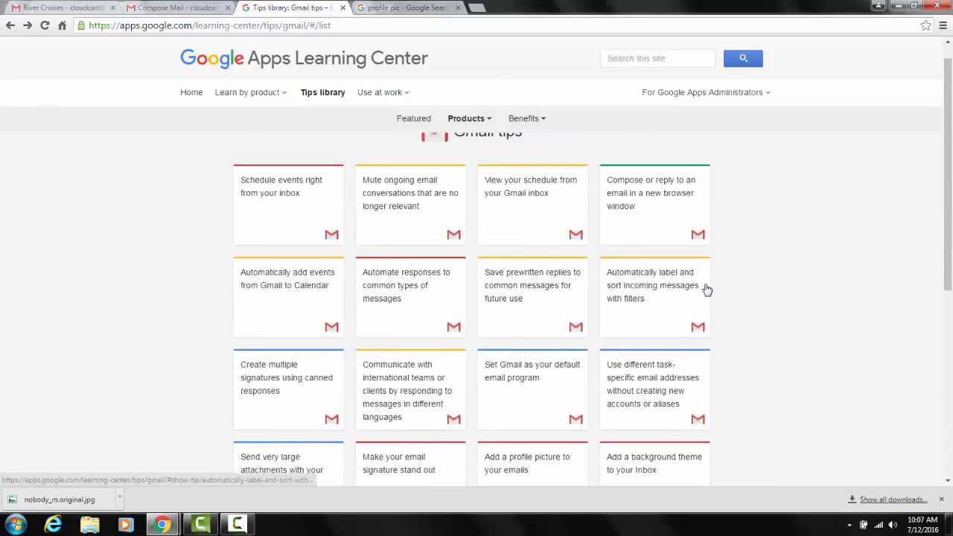
pyautogui.scroll(1, 699, 280)
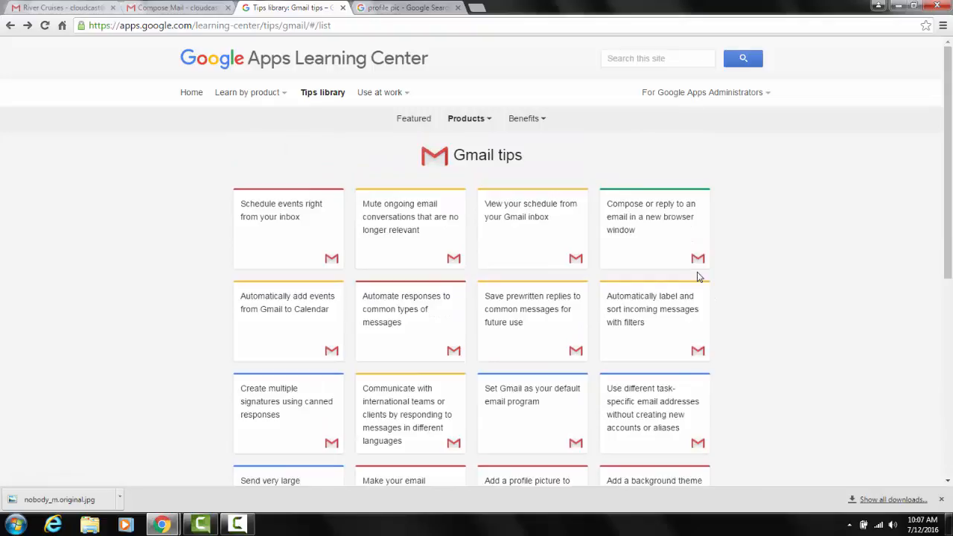